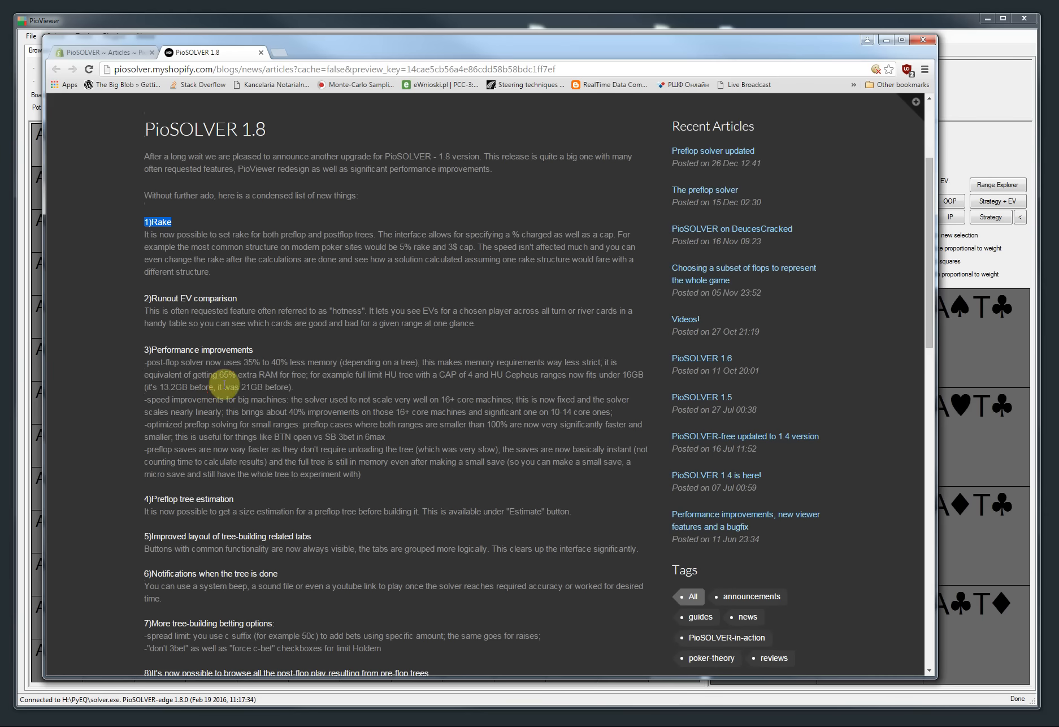
# Step: Read the Rake section of the PioSOLVER 1.8 release notes in the browser
pyautogui.scroll(1, 232, 376)
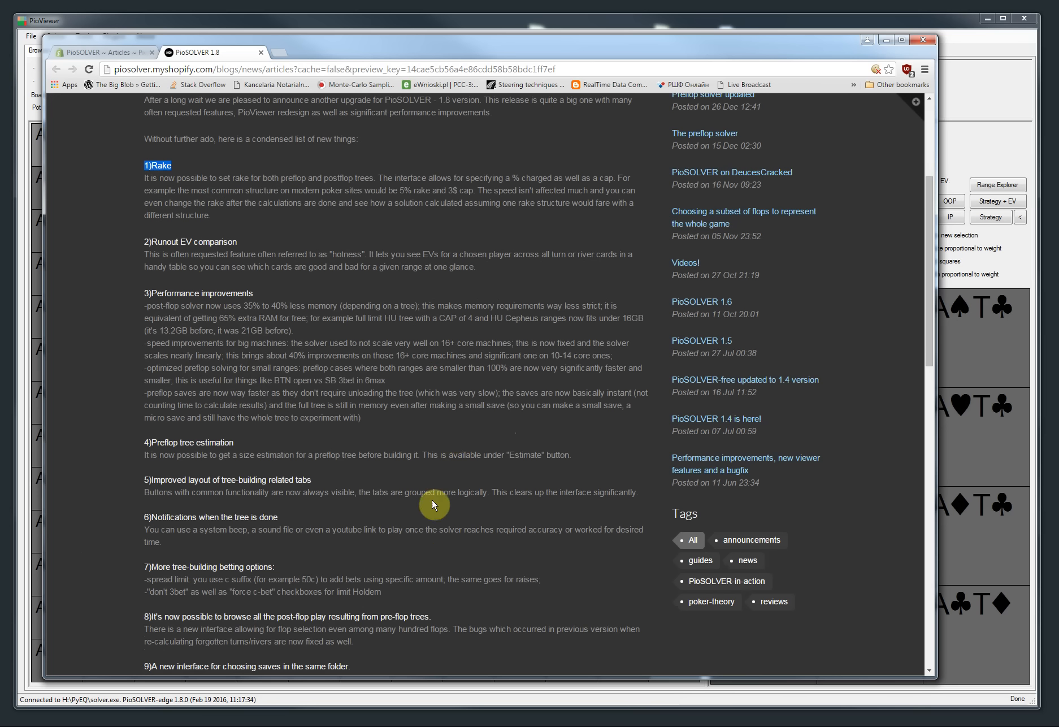
pyautogui.moveTo(500, 57)
pyautogui.mouseDown()
pyautogui.moveTo(516, 60)
pyautogui.moveTo(503, 56)
pyautogui.mouseUp()
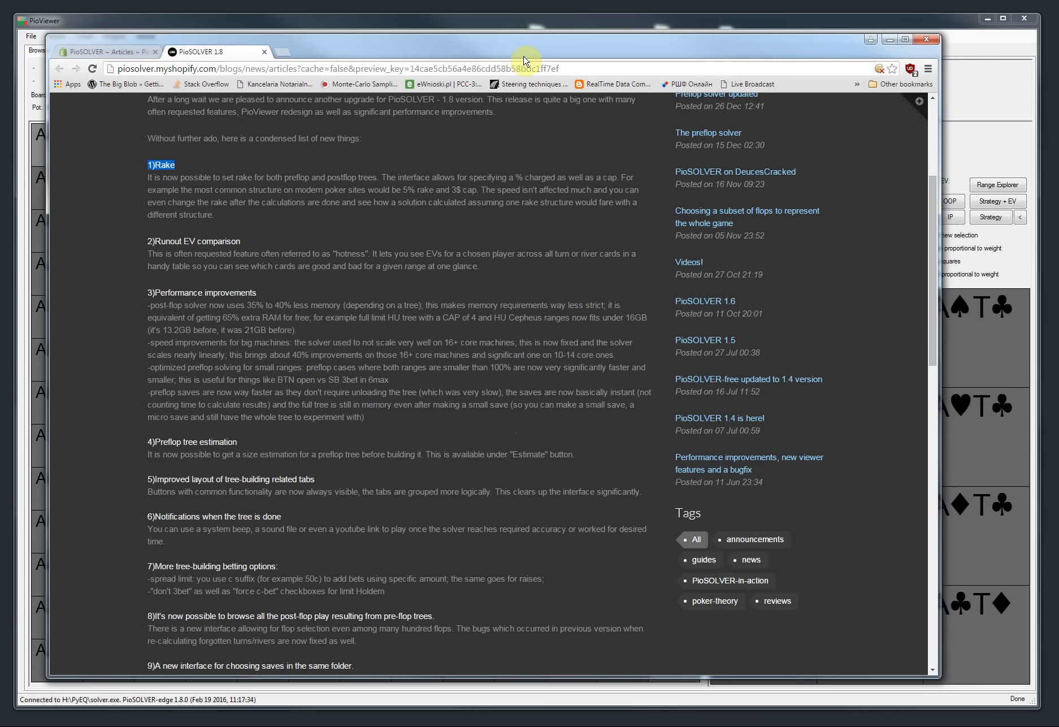
pyautogui.click(206, 195)
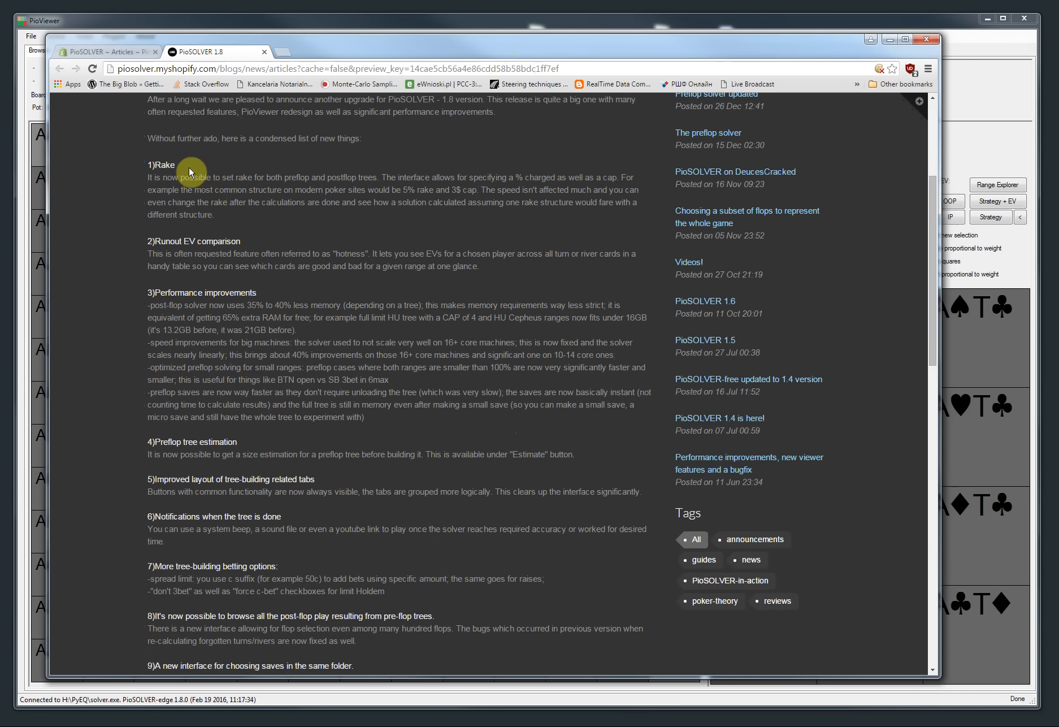
pyautogui.moveTo(189, 171); pyautogui.dragTo(144, 165)
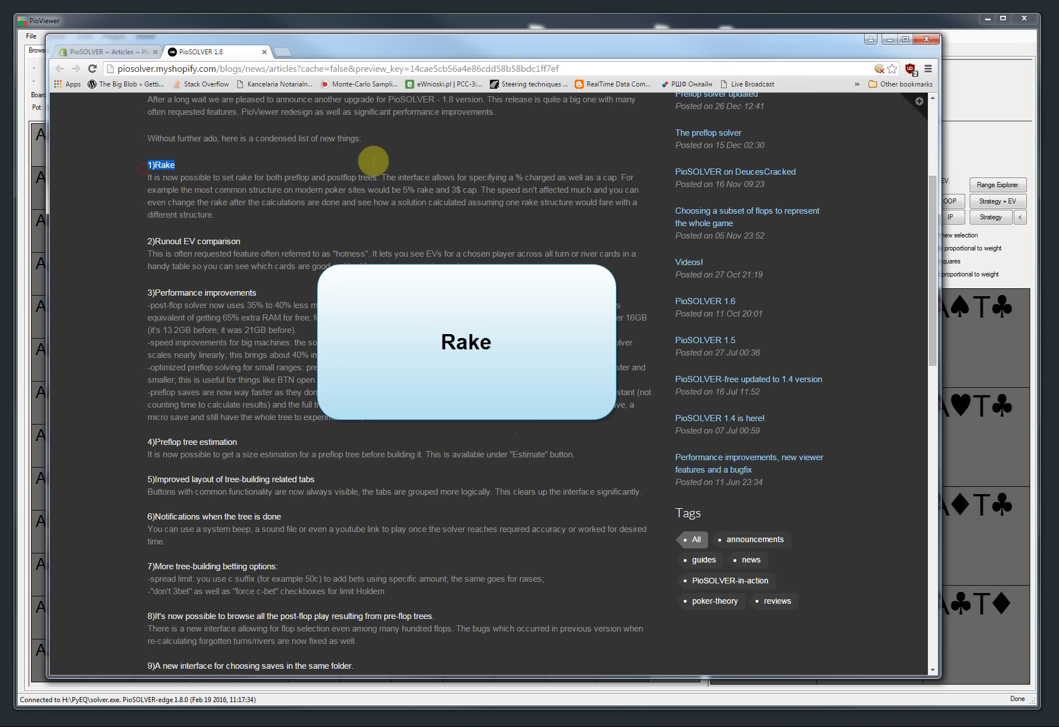
pyautogui.moveTo(607, 43); pyautogui.dragTo(546, 61)
pyautogui.click(441, 35)
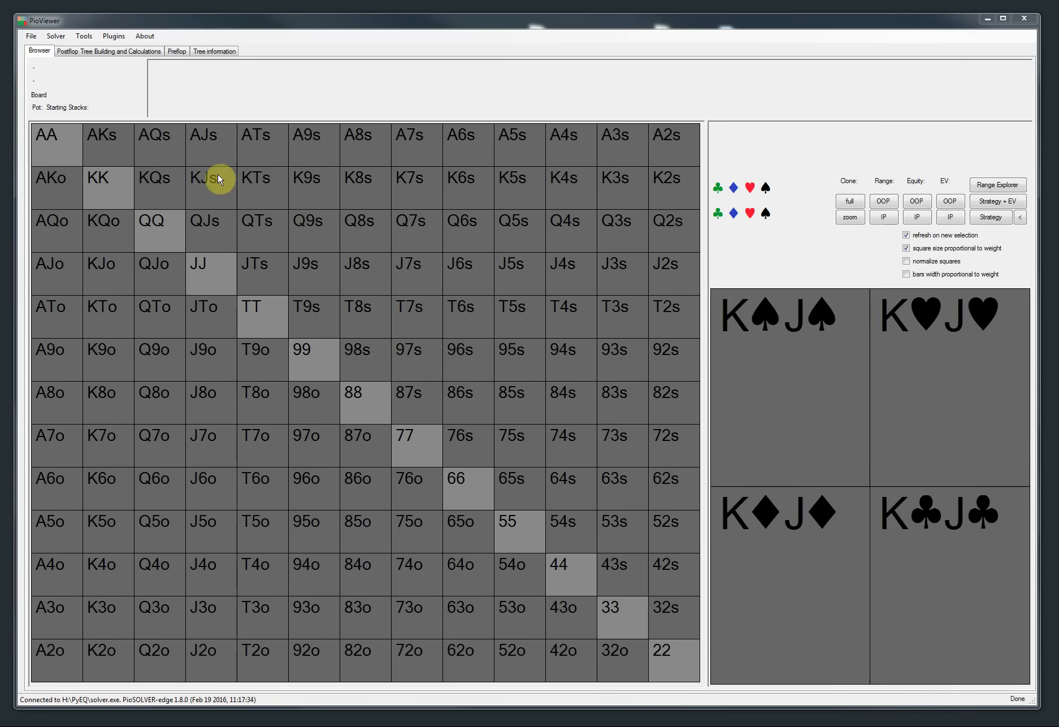
# Step: Open the saved 7bb-Tipton preflop tree in the preflop builder
pyautogui.click(177, 54)
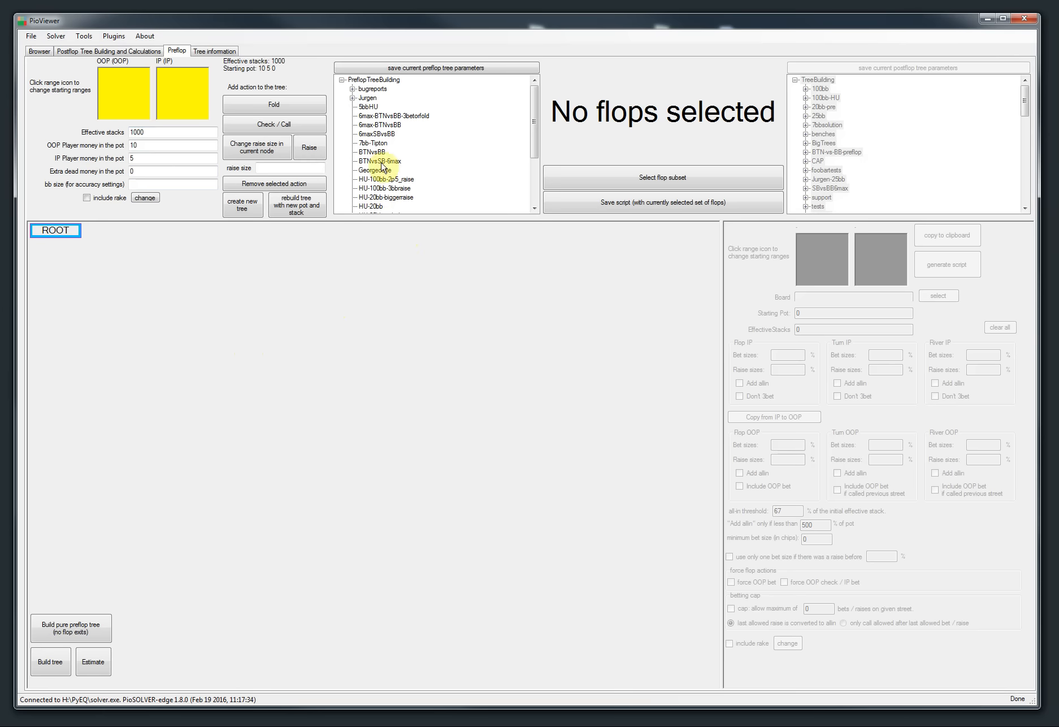
pyautogui.click(372, 143)
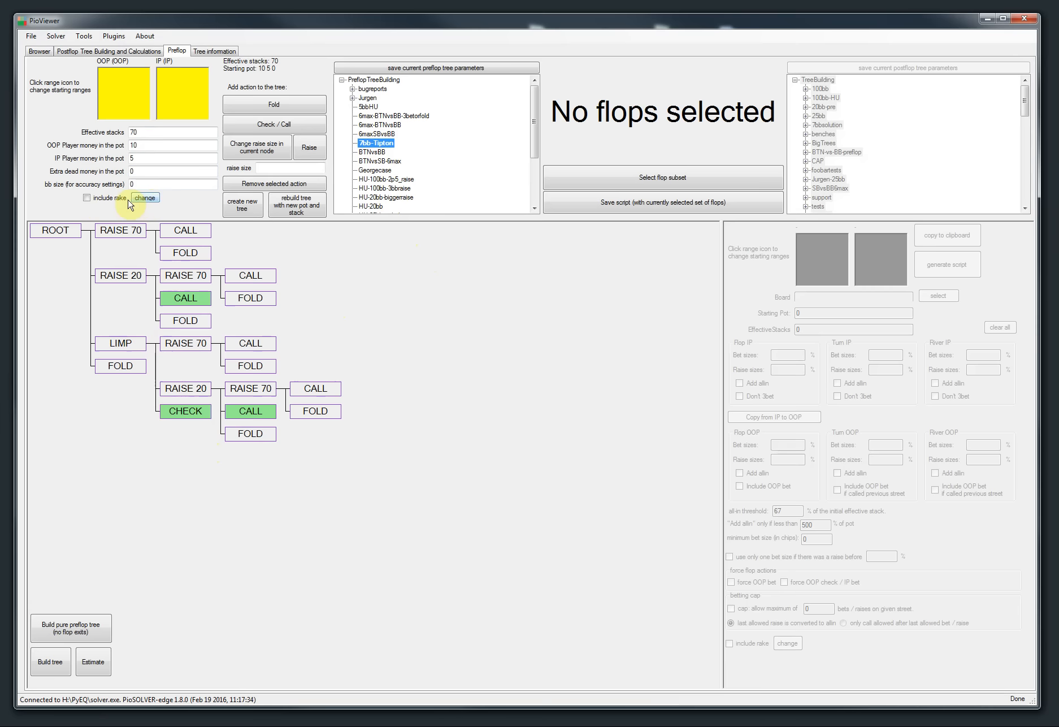
# Step: Enable rake at 5% of the pot with a cap of 0 chips and build the pure preflop tree
pyautogui.click(107, 198)
pyautogui.click(144, 198)
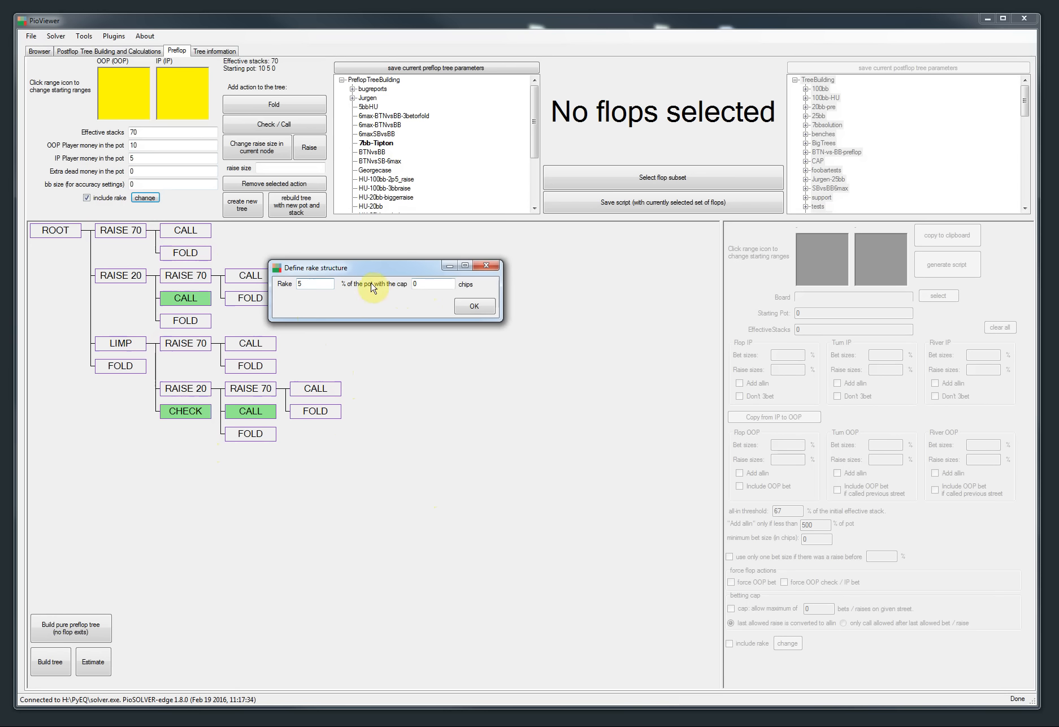
pyautogui.doubleClick(416, 285)
pyautogui.click(472, 307)
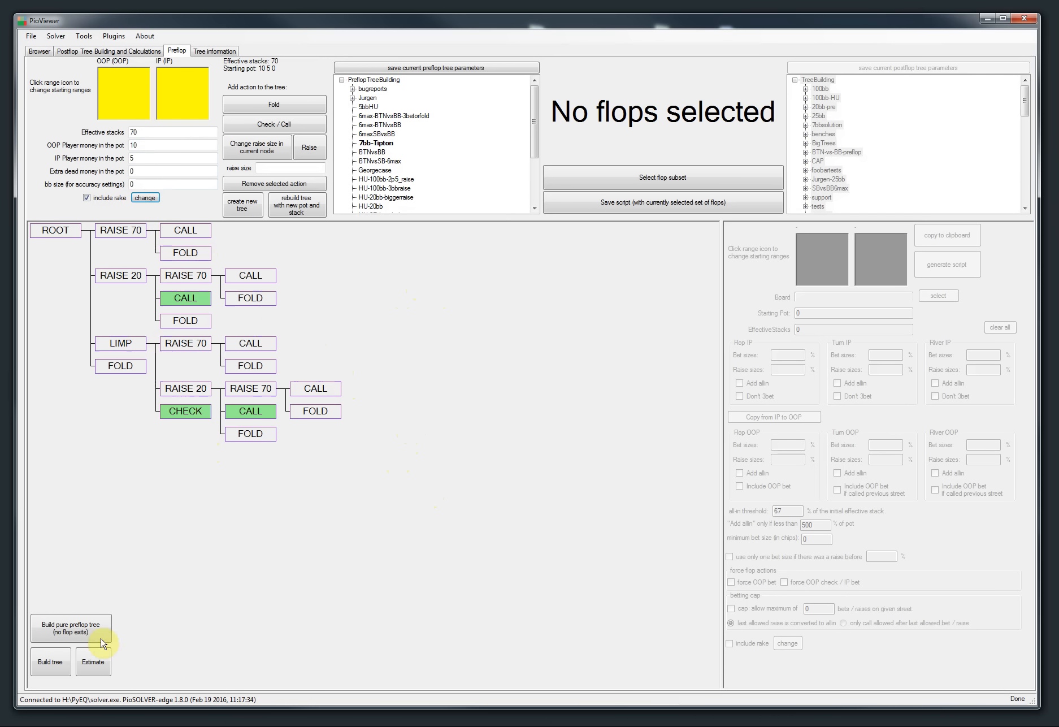
pyautogui.click(75, 629)
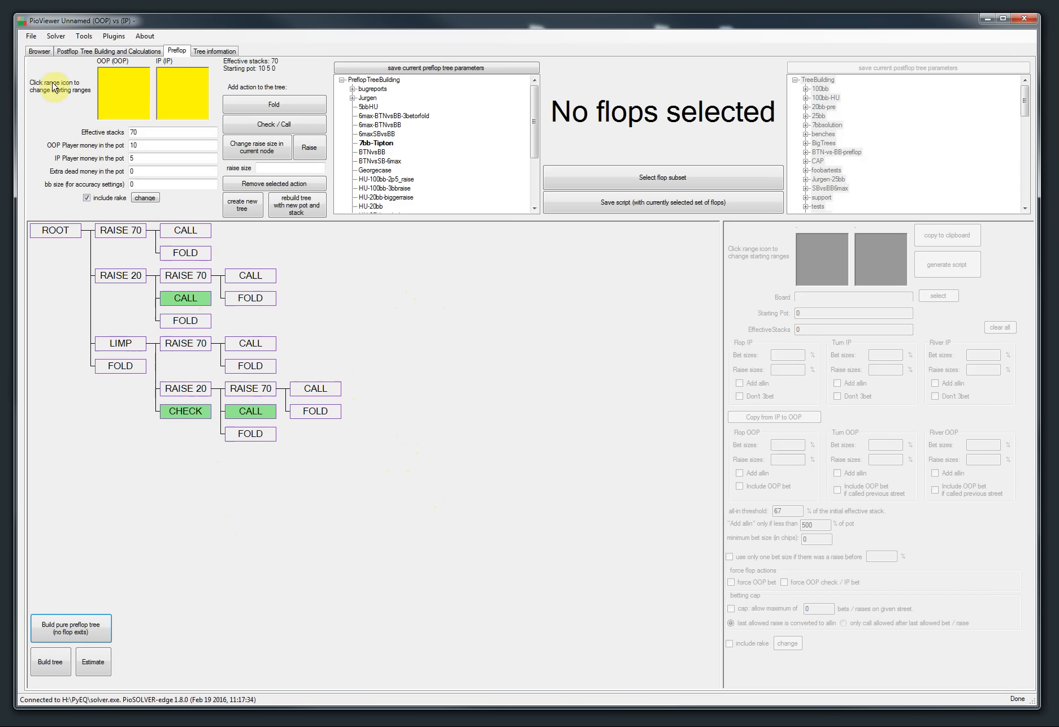
# Step: Show the OOP and IP EVs at the node where the 70 raise is called
pyautogui.click(37, 55)
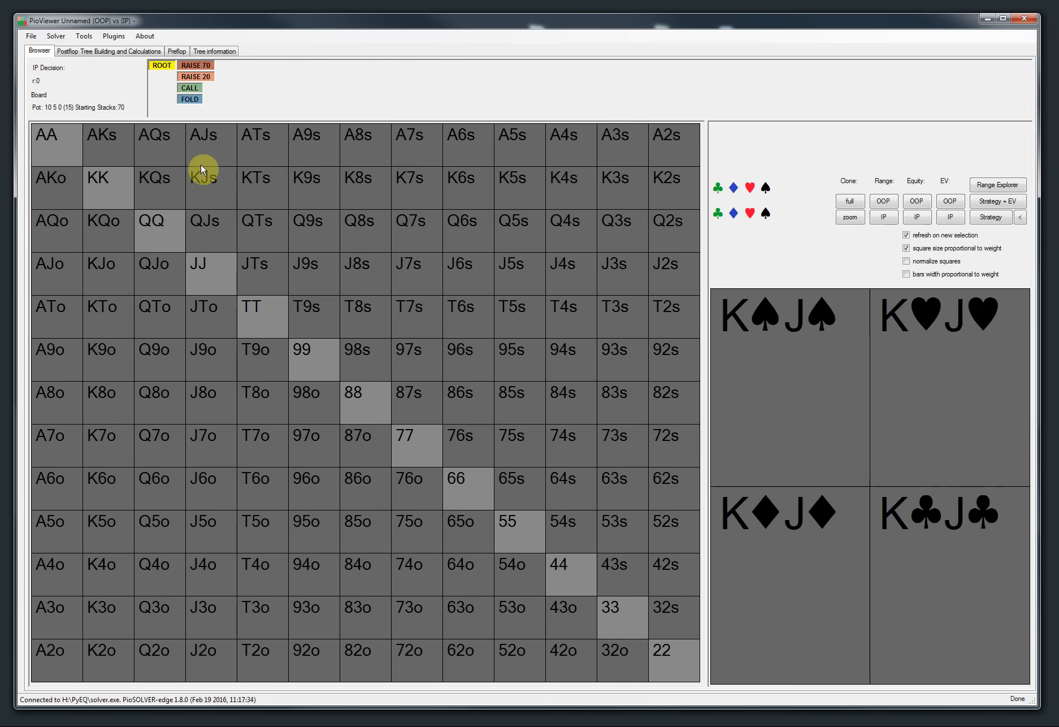
pyautogui.click(190, 69)
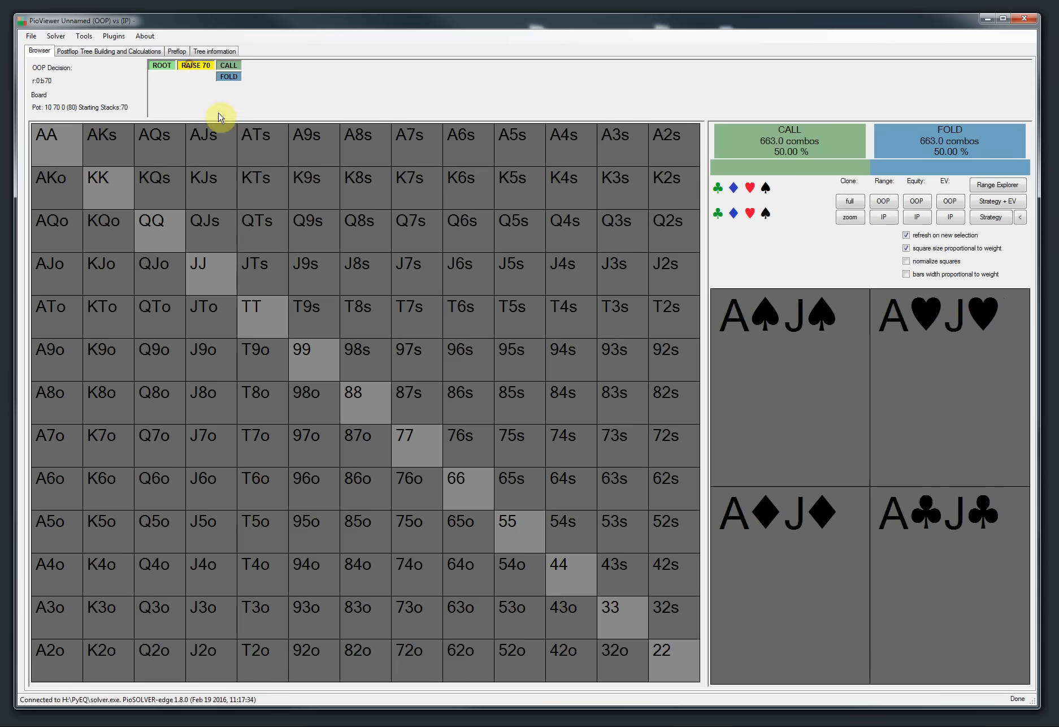
pyautogui.click(227, 66)
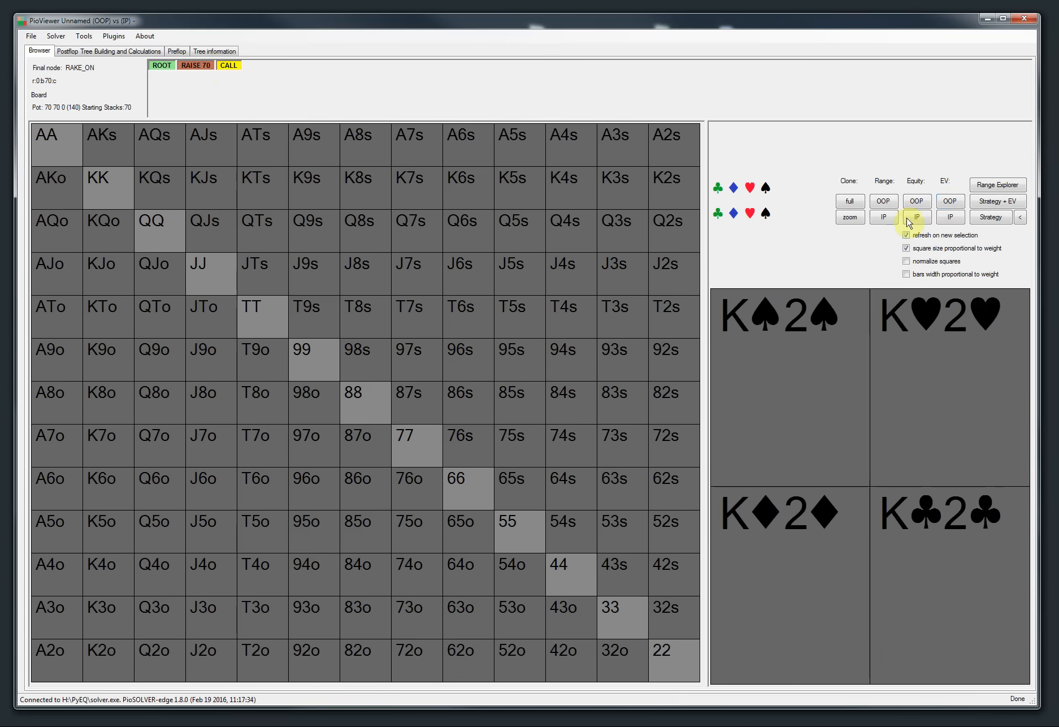
pyautogui.click(957, 202)
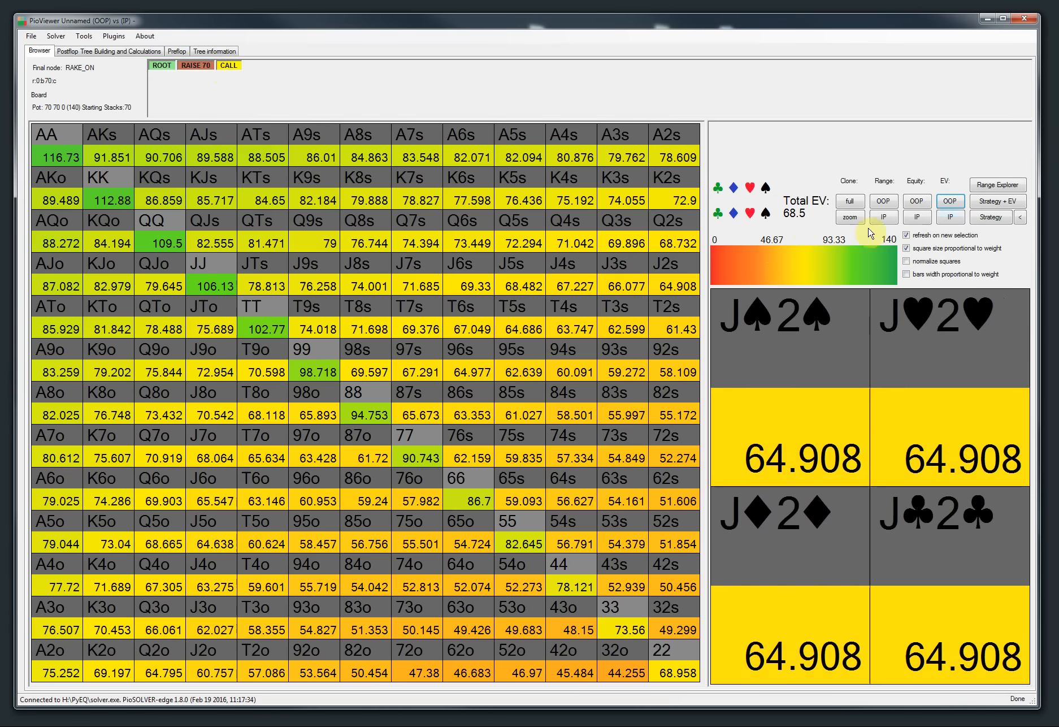
pyautogui.click(952, 218)
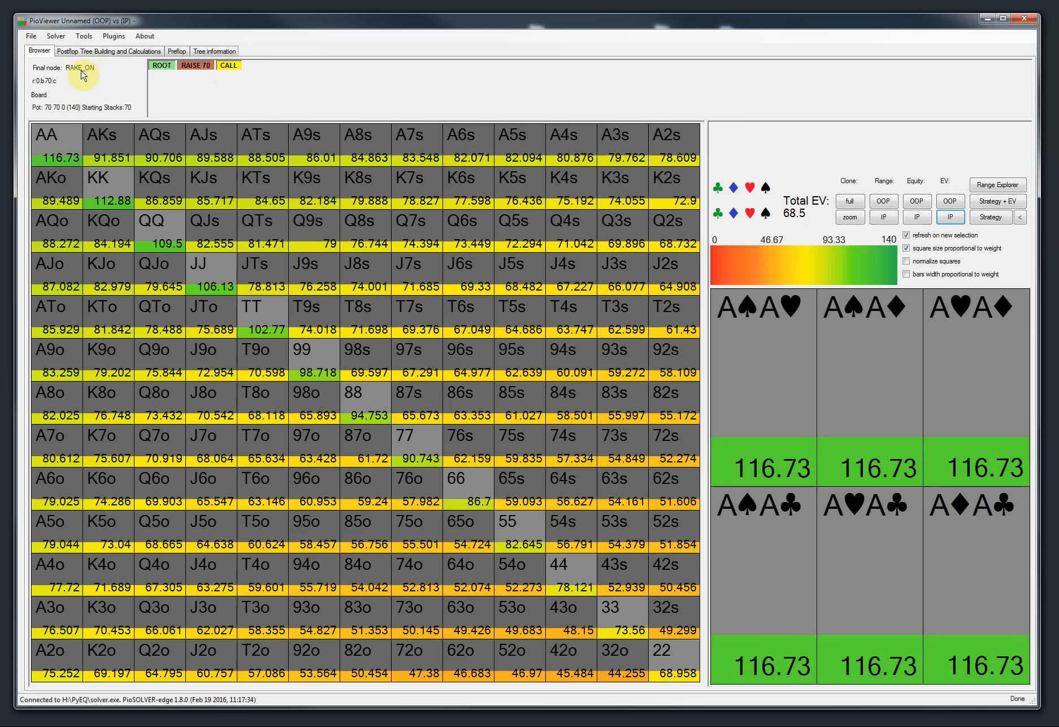
# Step: Show the OOP and IP EVs at the node where the 70 raise is folded
pyautogui.click(187, 65)
pyautogui.click(227, 77)
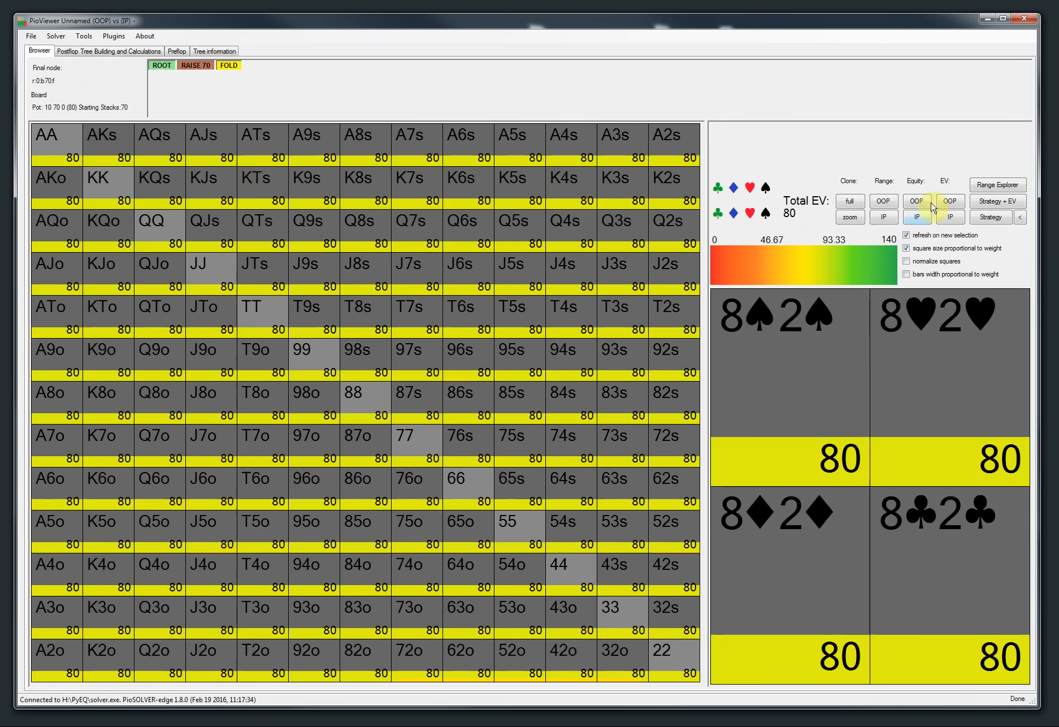
pyautogui.click(950, 201)
pyautogui.click(950, 217)
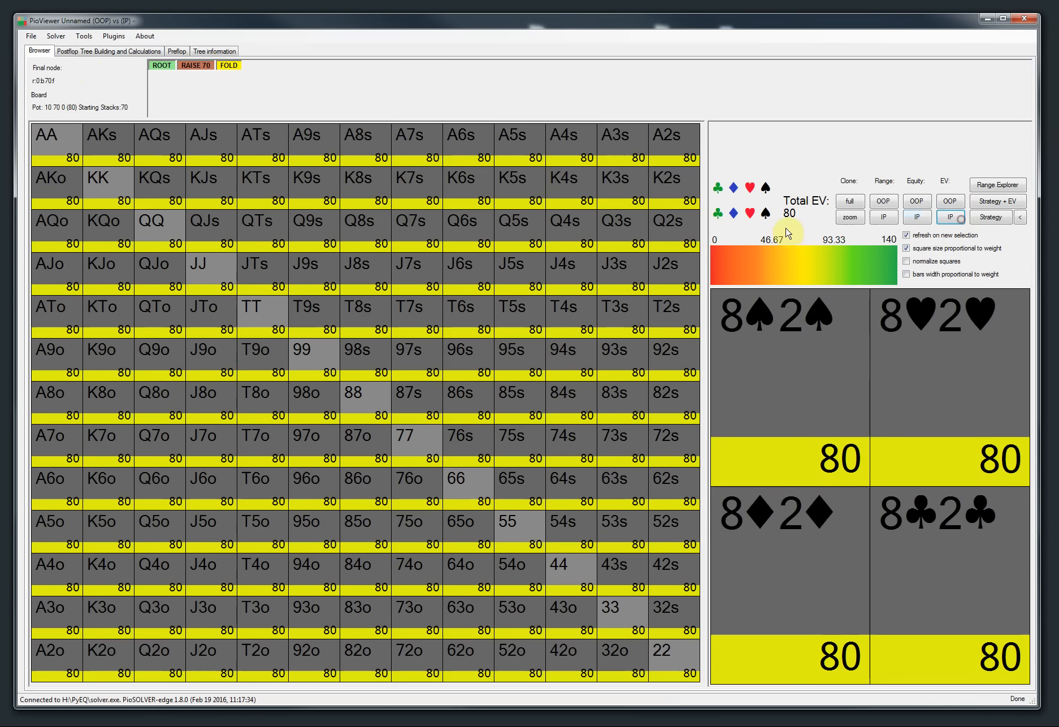
# Step: Run the solver on the raked tree and stop it
pyautogui.click(82, 52)
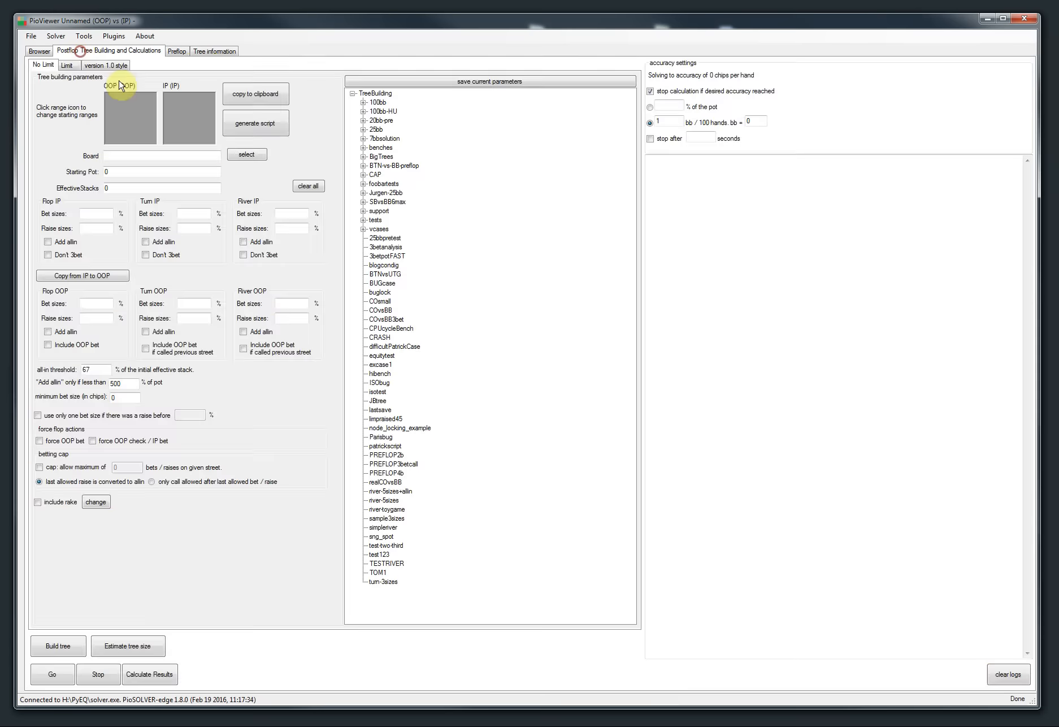
pyautogui.click(49, 675)
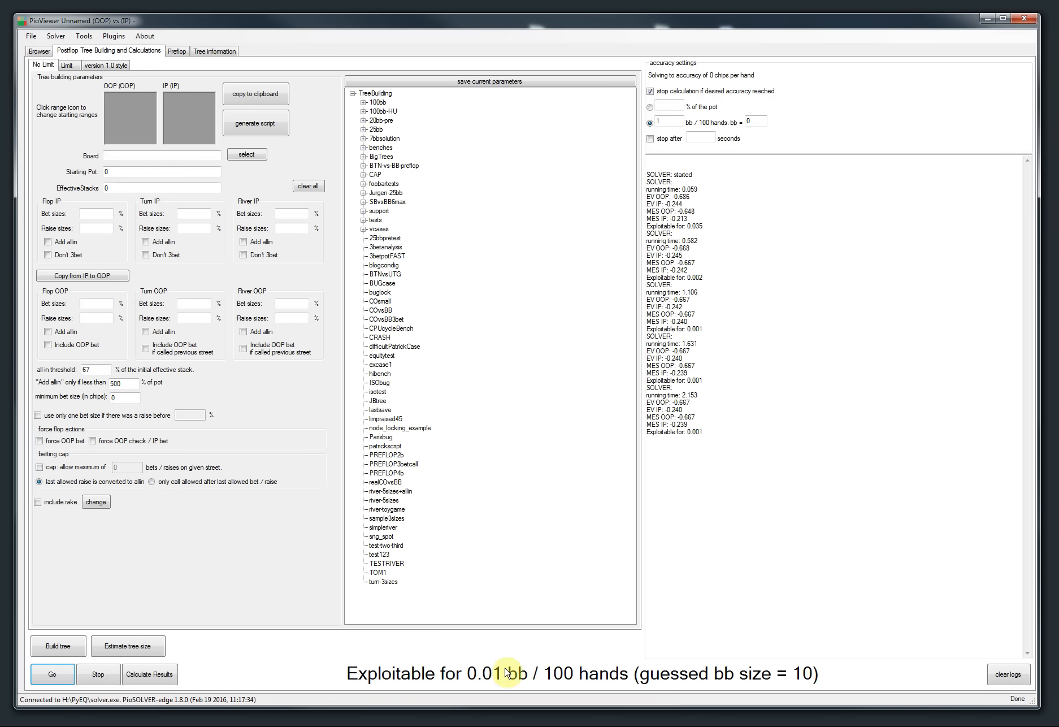
pyautogui.click(95, 678)
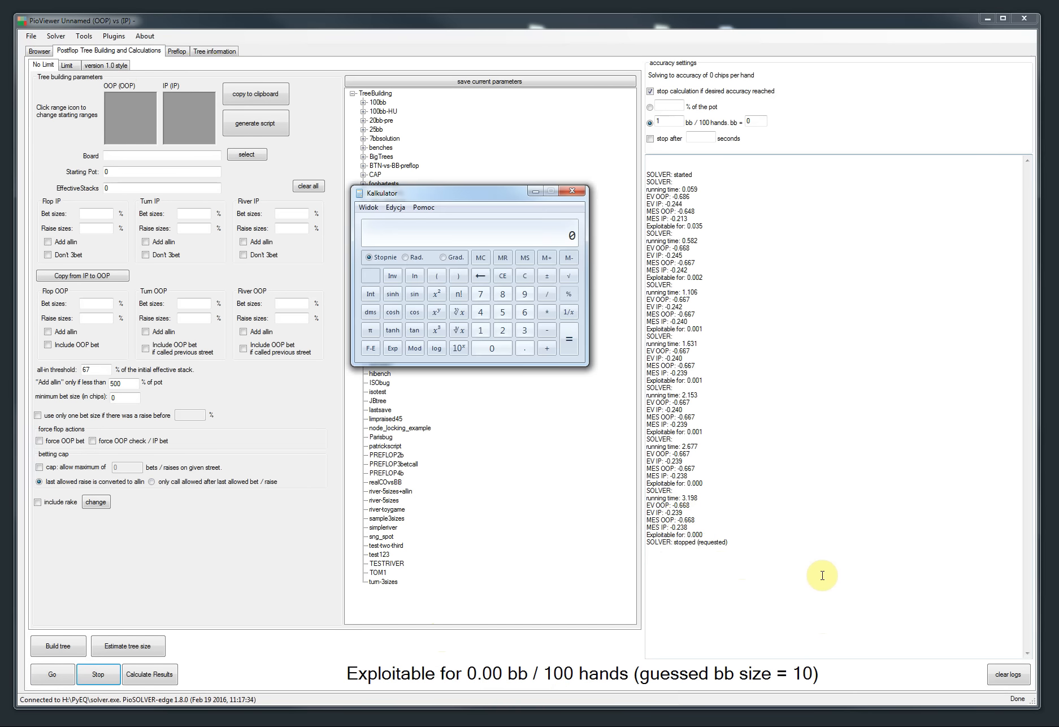
# Step: Add the OOP and IP values 0.668 and 0.239 in the calculator
pyautogui.moveTo(468, 189); pyautogui.dragTo(445, 357)
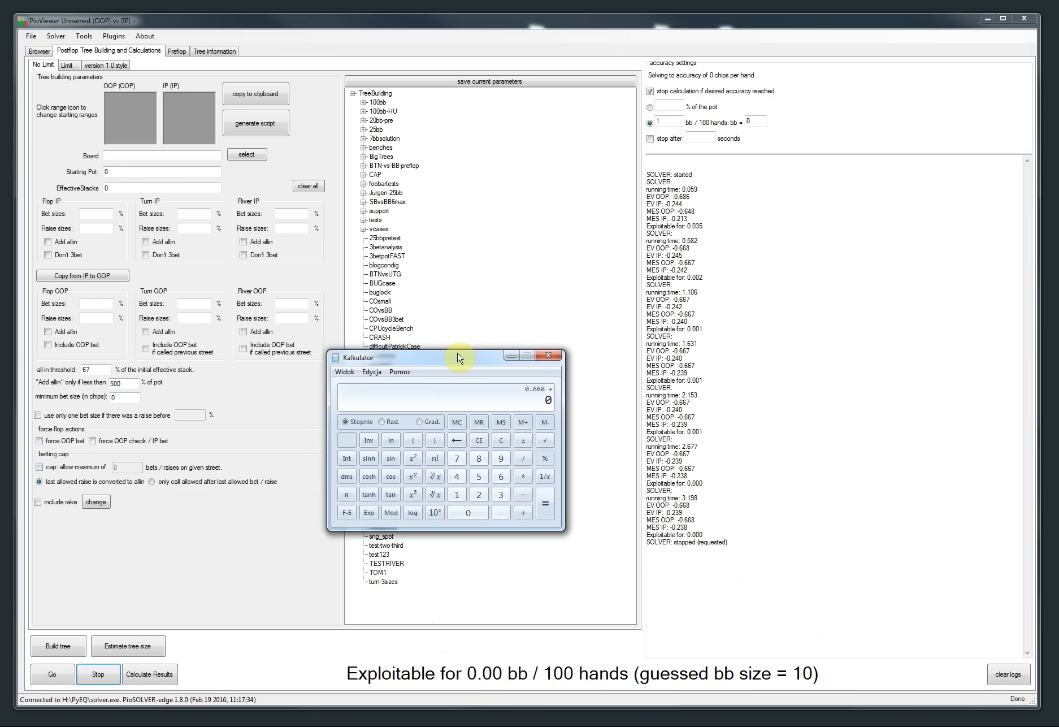
pyautogui.write('9')
pyautogui.press('Return')
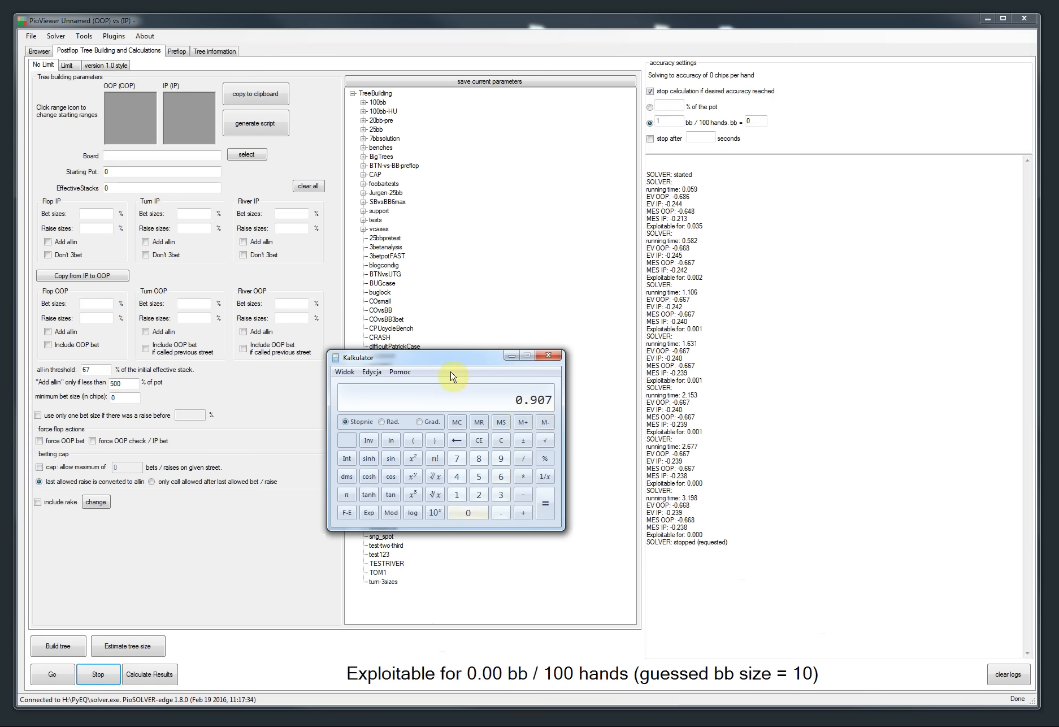
# Step: Review the preflop and postflop settings, then close the calculator
pyautogui.click(177, 51)
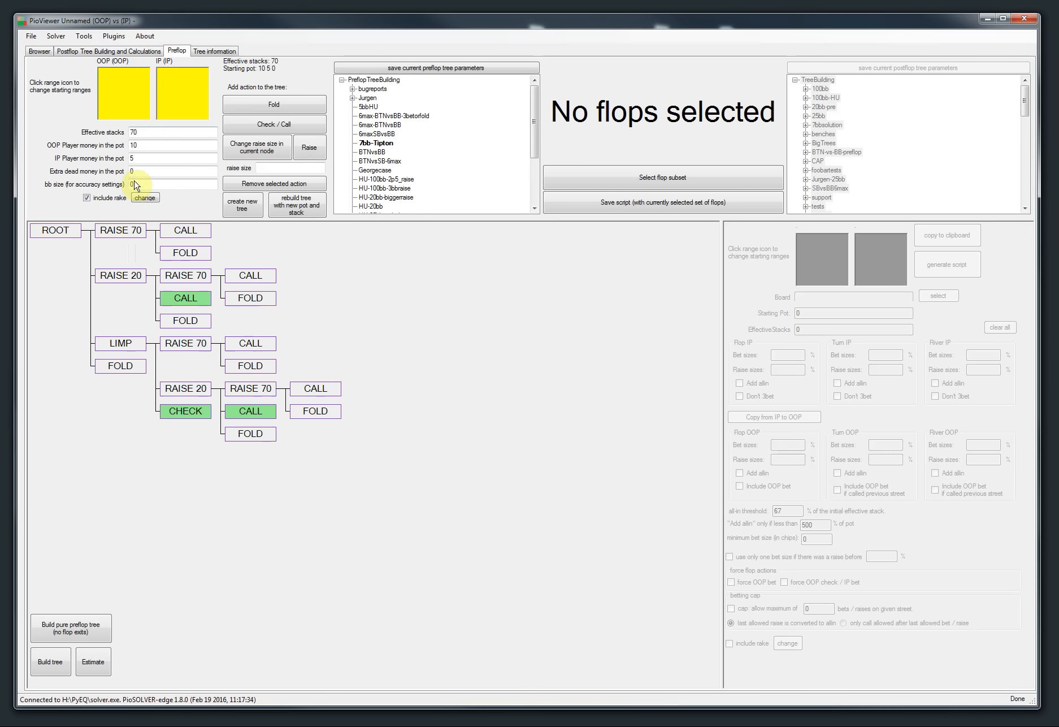
pyautogui.click(108, 51)
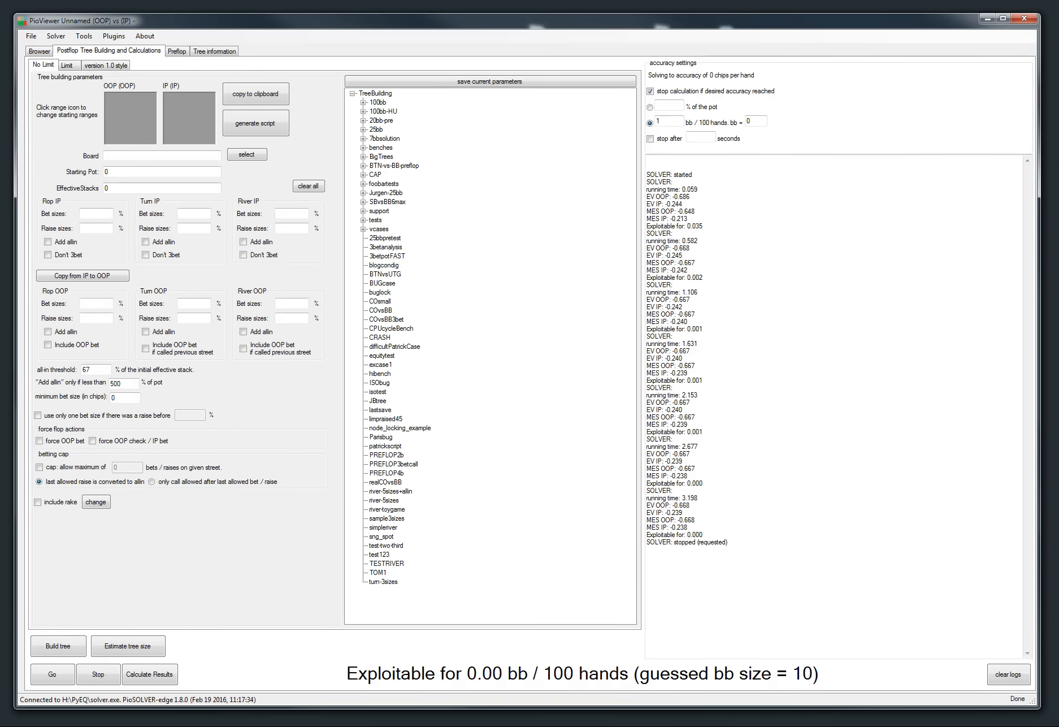
pyautogui.hotkey('alt', 'Tab')
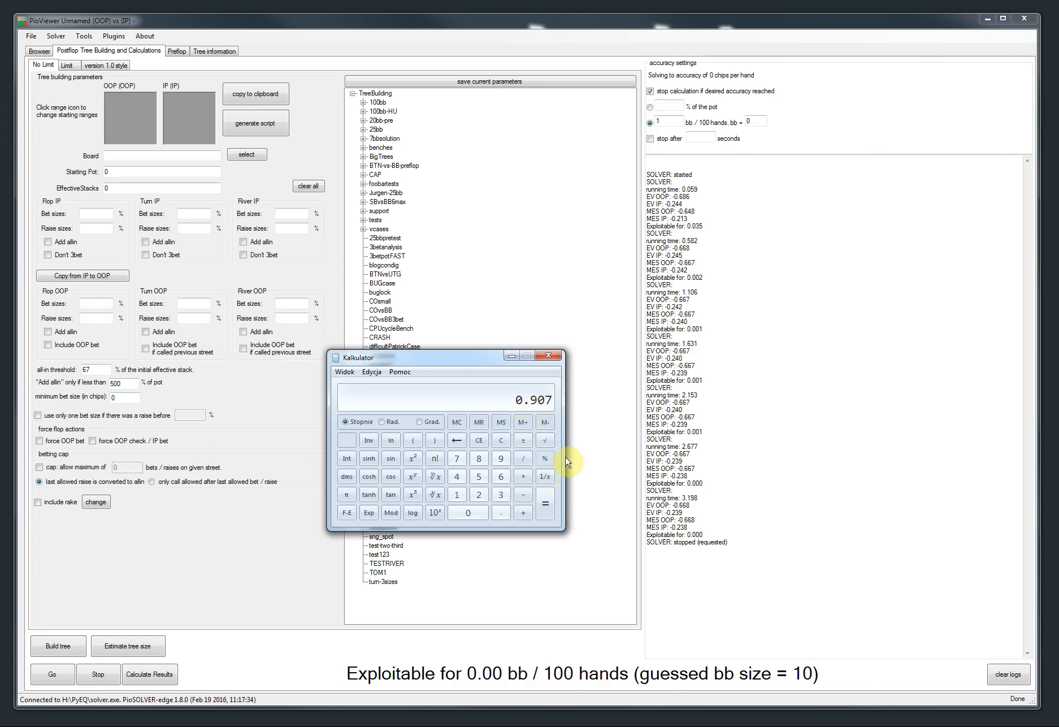
pyautogui.click(511, 356)
# Step: Show the strategy chart at the root node of the tree
pyautogui.click(39, 51)
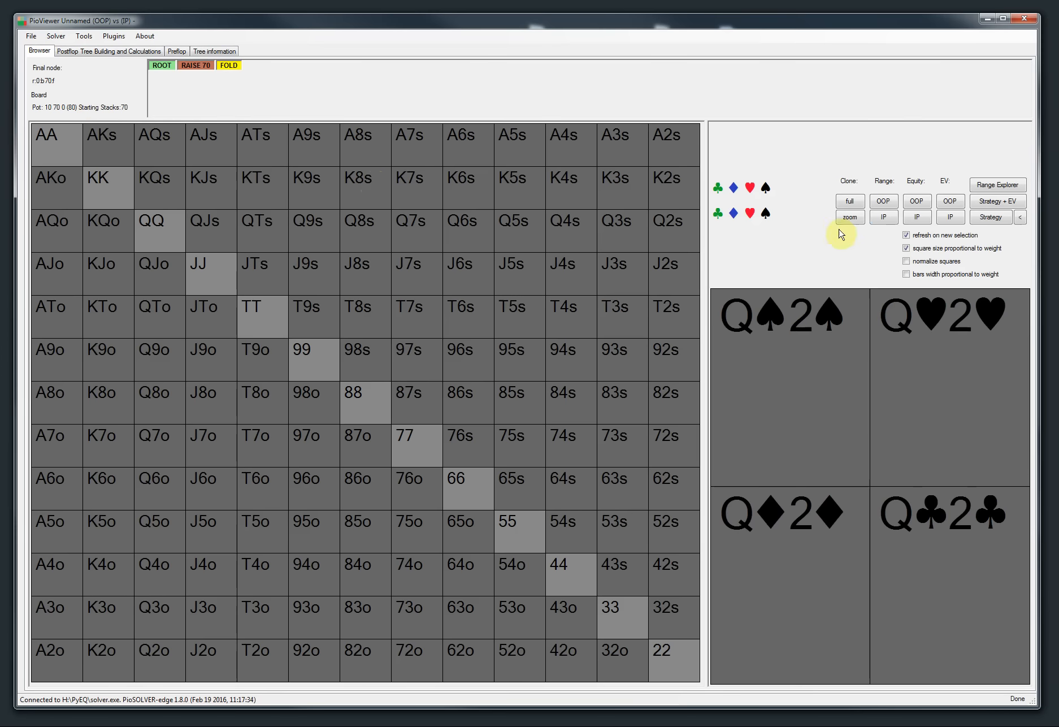
pyautogui.click(998, 215)
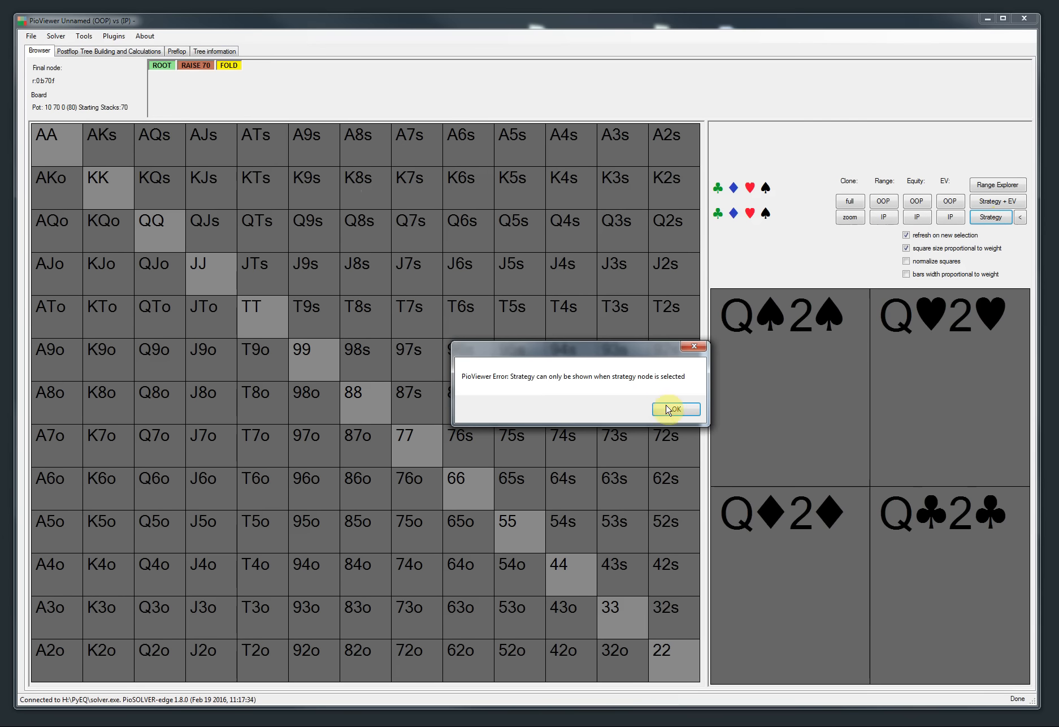
pyautogui.click(673, 407)
pyautogui.click(162, 65)
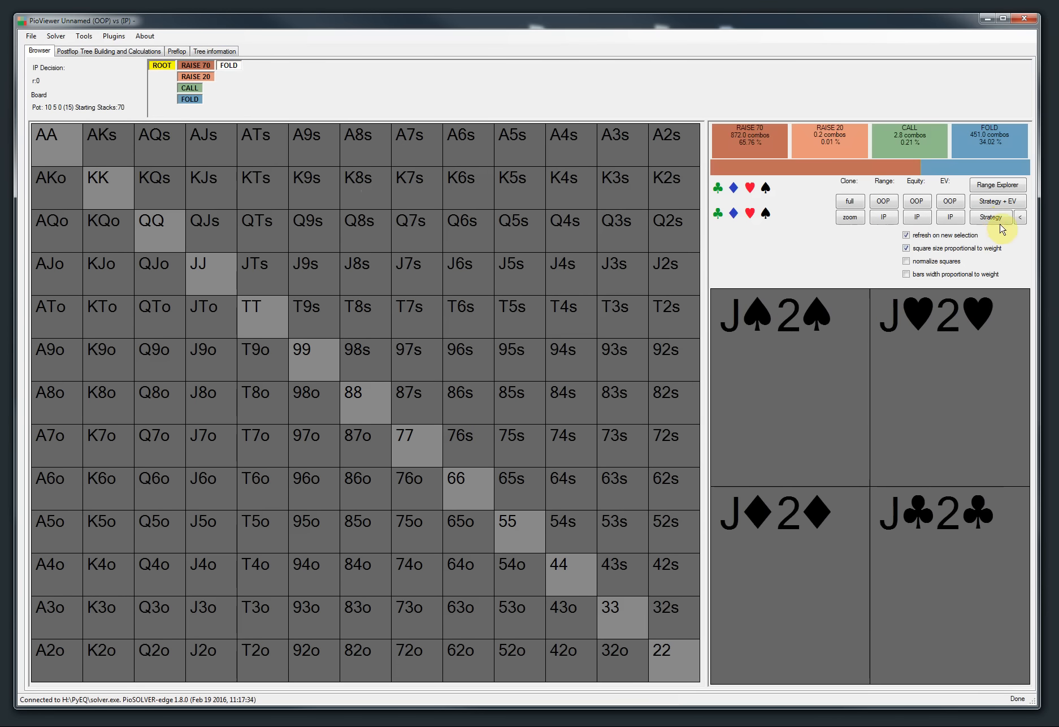
pyautogui.click(997, 220)
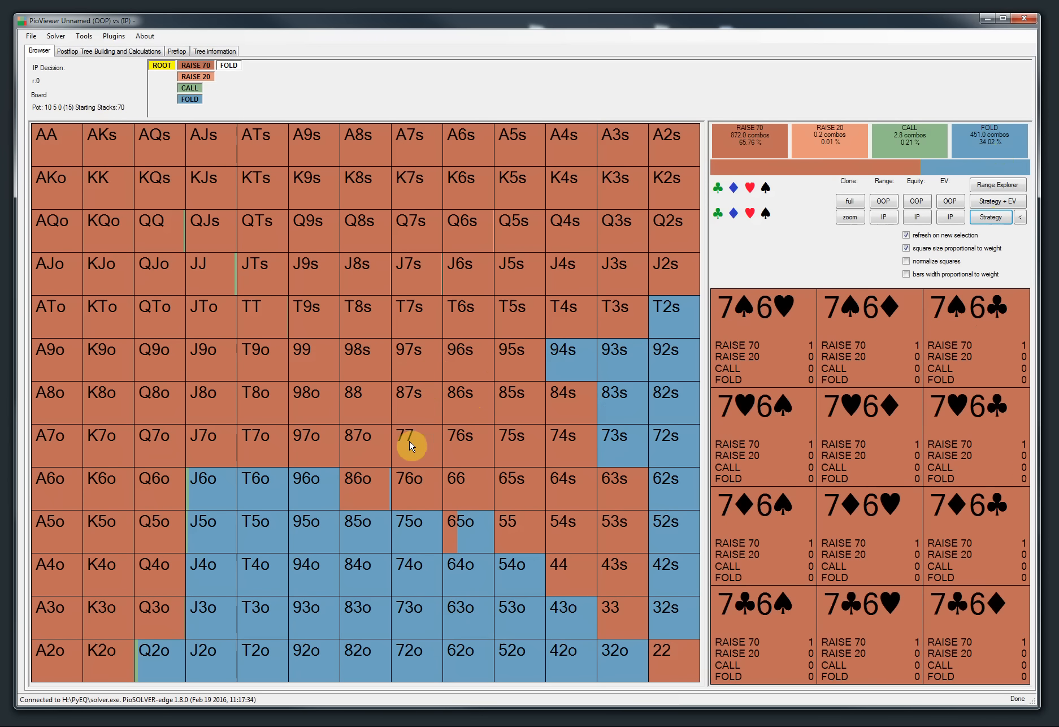
# Step: Disable rake and rebuild the pure preflop tree
pyautogui.click(177, 53)
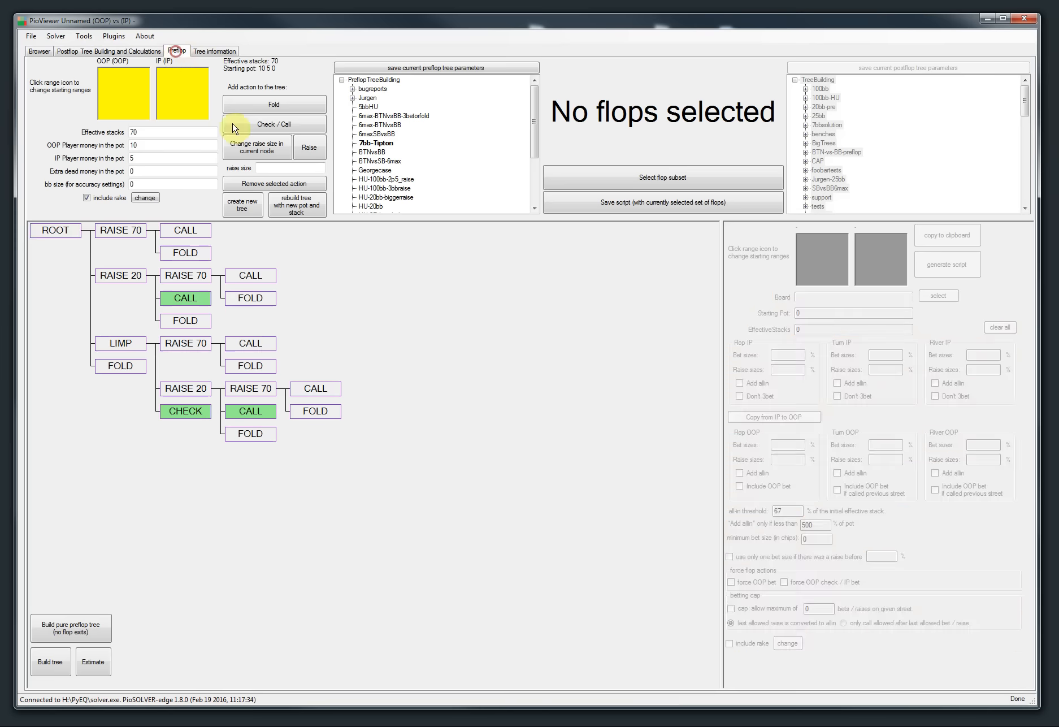
pyautogui.click(95, 200)
pyautogui.click(71, 629)
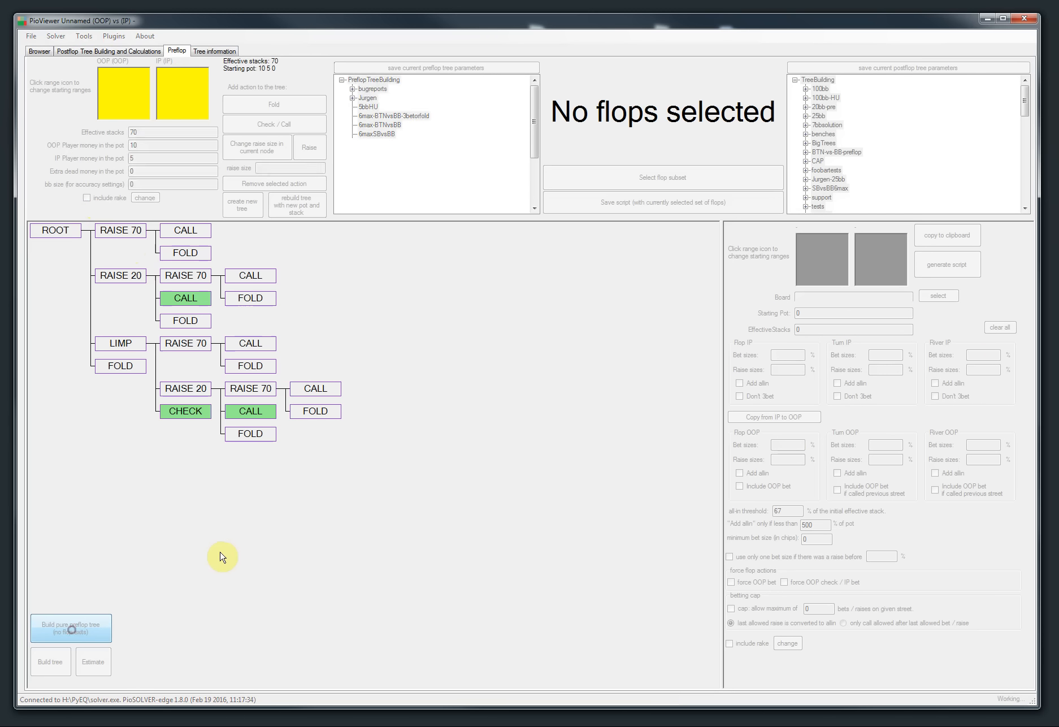
# Step: Browse the nodes after the 70 raise and return to the root
pyautogui.click(39, 51)
pyautogui.click(195, 65)
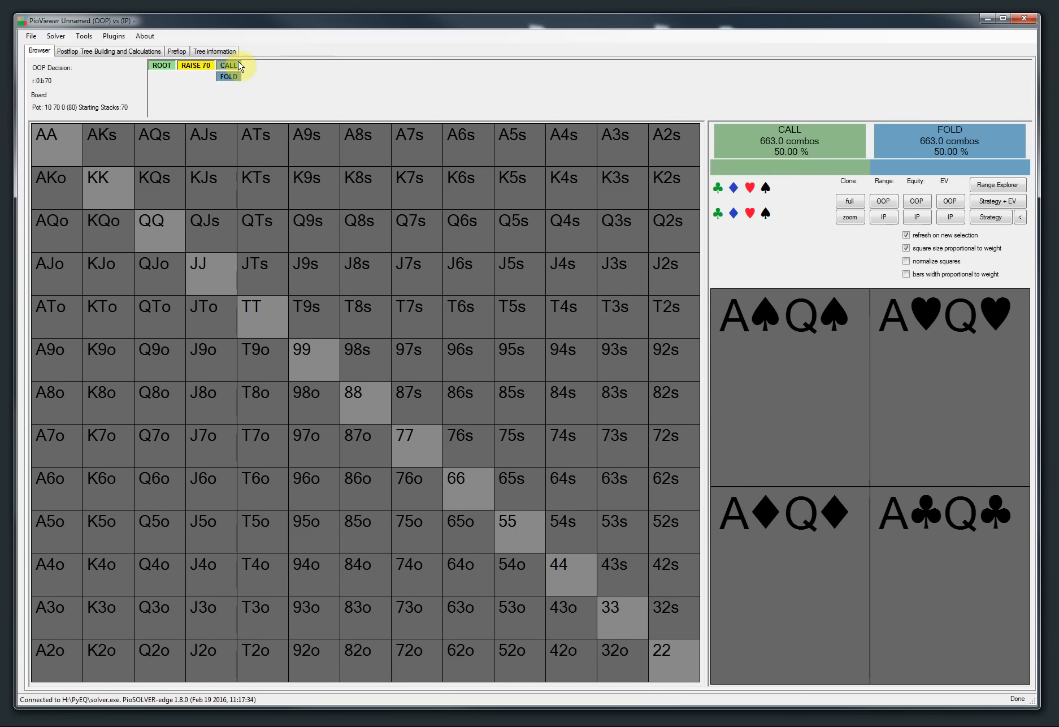
pyautogui.click(228, 65)
pyautogui.click(162, 65)
# Step: Run the solver on the rake-free tree and stop it
pyautogui.click(92, 50)
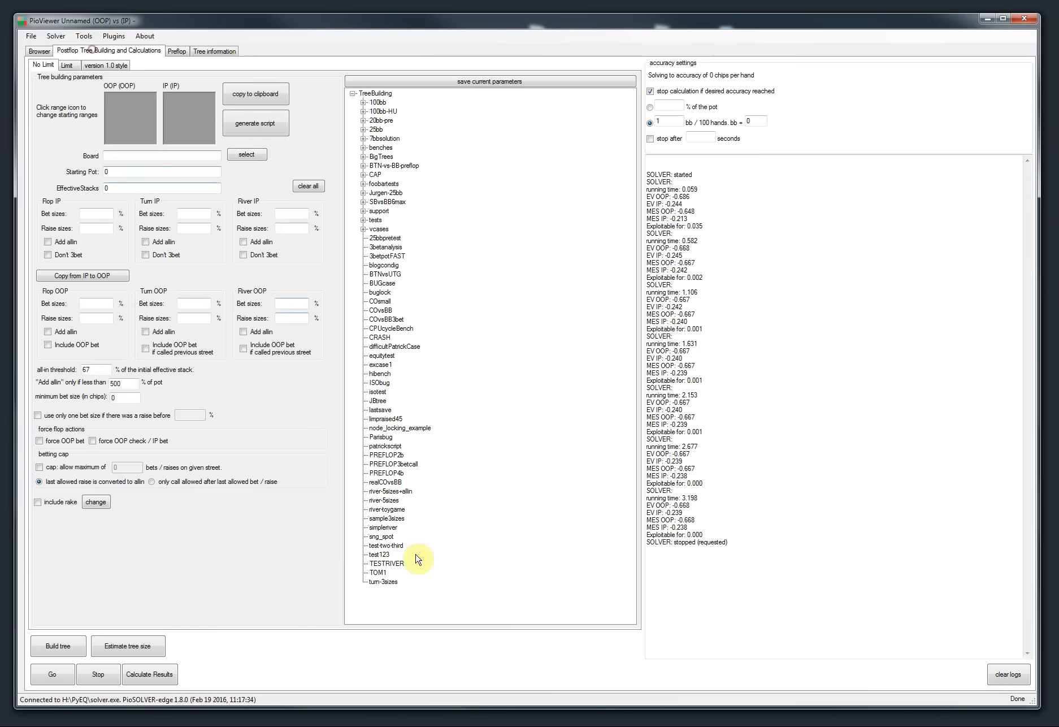
pyautogui.click(50, 677)
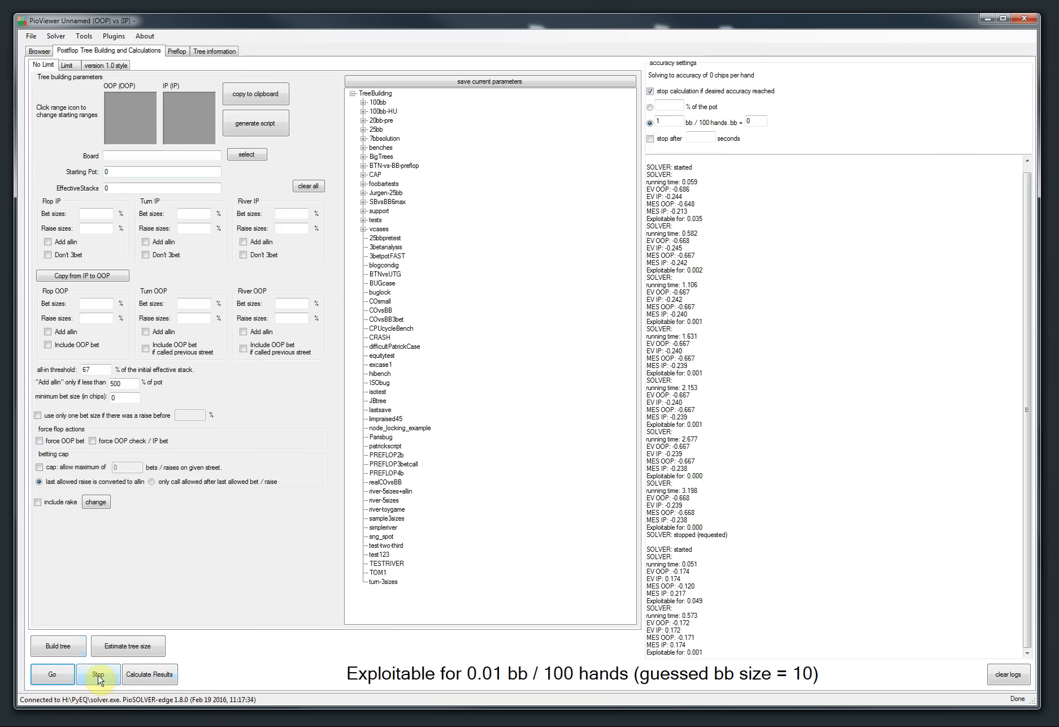
pyautogui.click(97, 675)
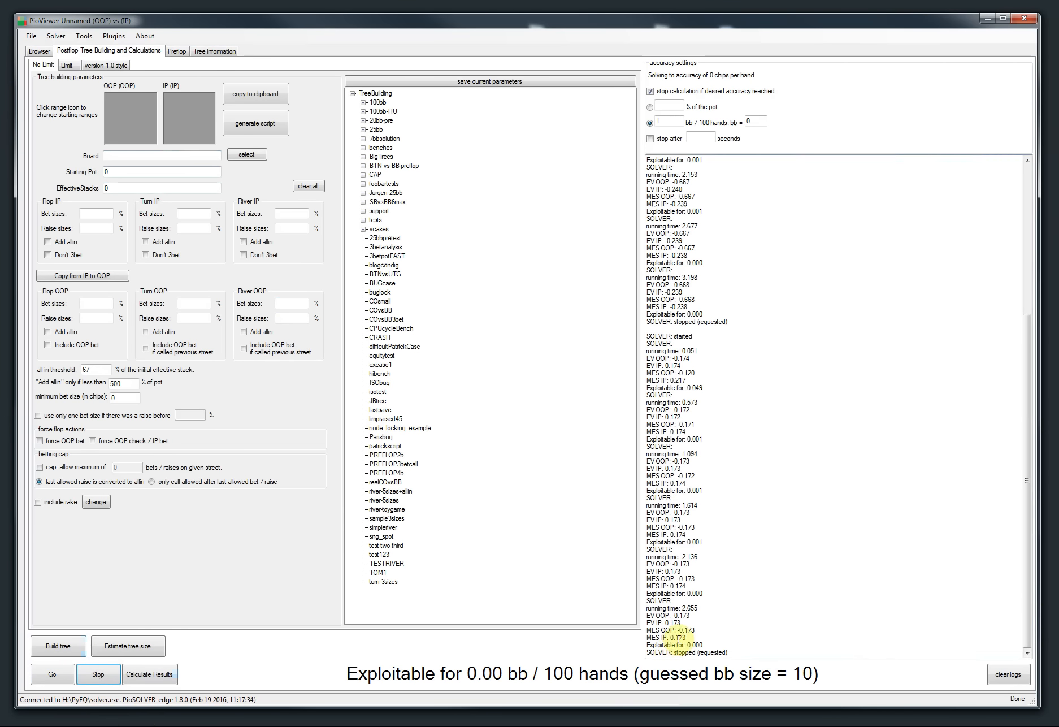
# Step: Examine the IP EV in the solver log and the root node strategy
pyautogui.moveTo(646, 615); pyautogui.dragTo(669, 622)
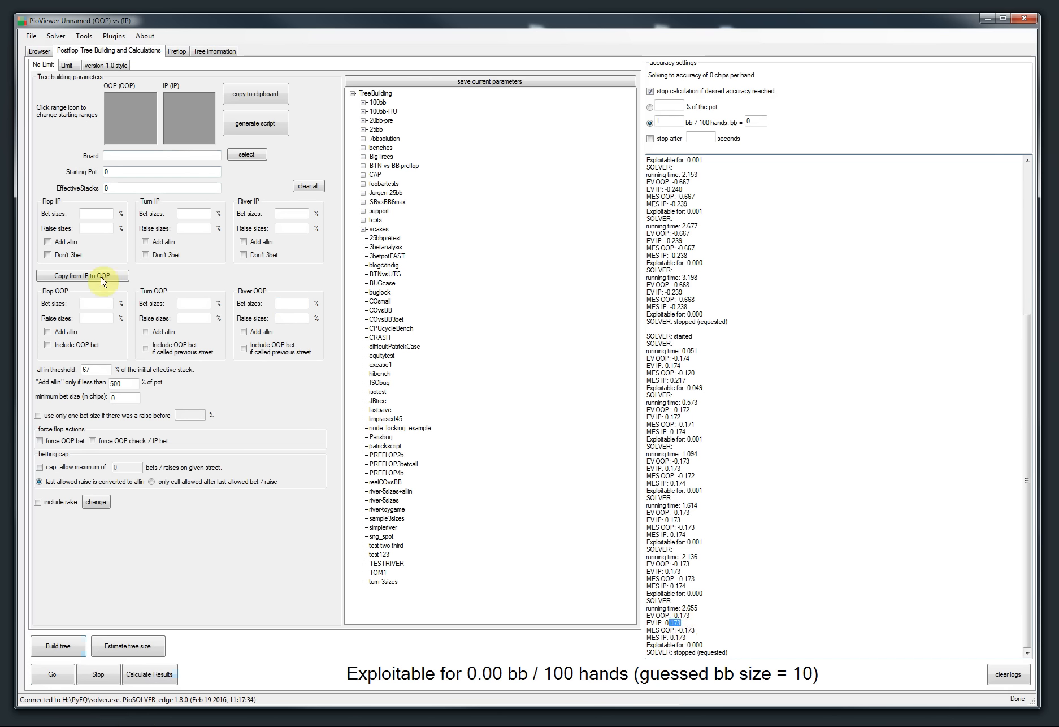
pyautogui.click(40, 51)
pyautogui.click(160, 65)
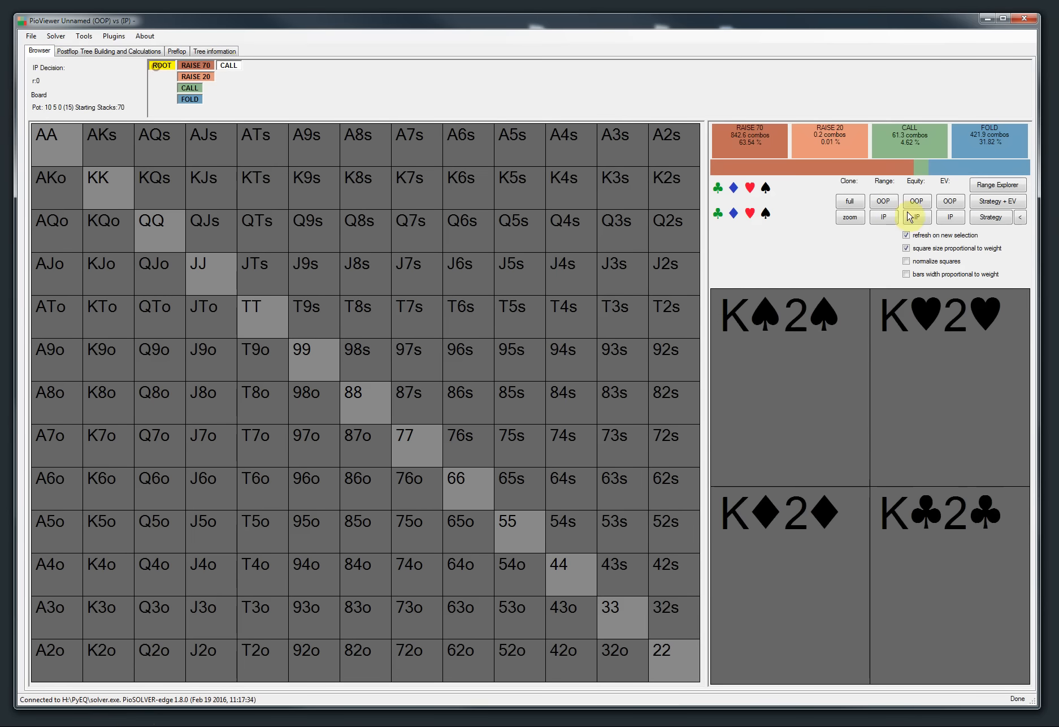
# Step: Show the root strategy, compare the IP EVs of the raked and rake-free solves in the solver log, and clear the logs
pyautogui.click(994, 218)
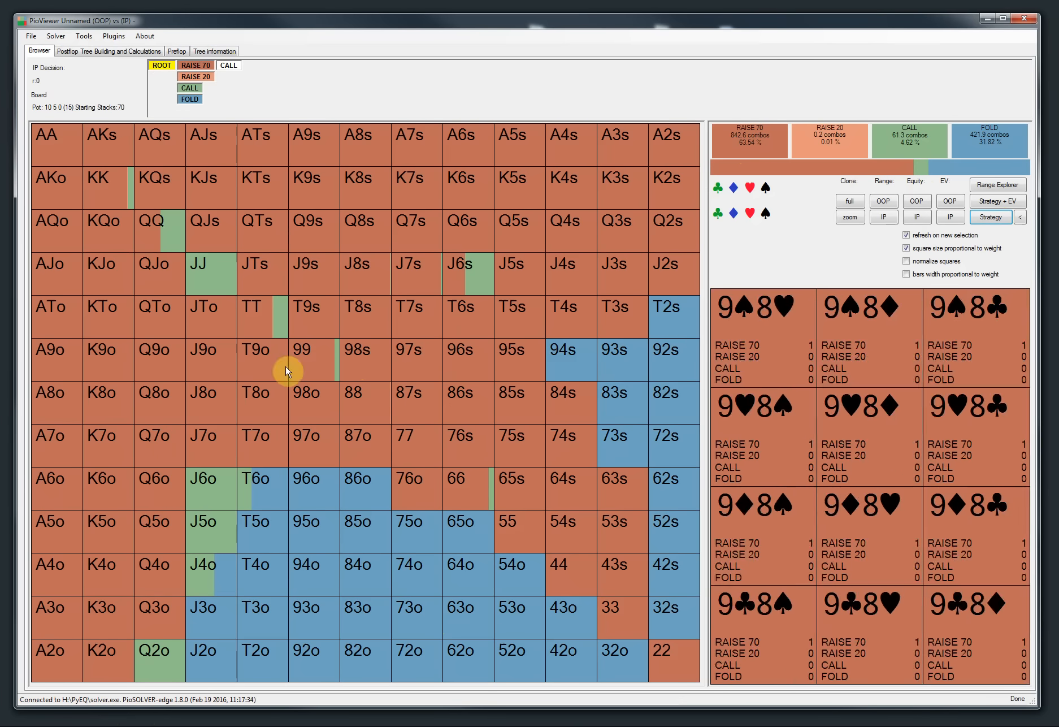
pyautogui.click(86, 50)
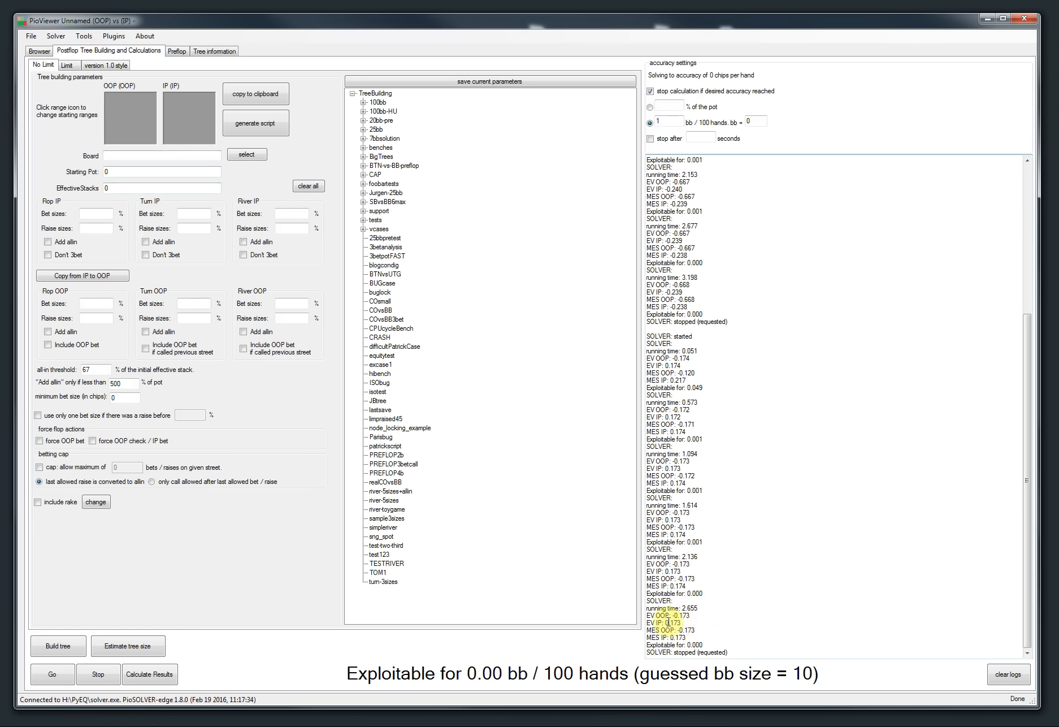
pyautogui.moveTo(681, 622); pyautogui.dragTo(668, 622)
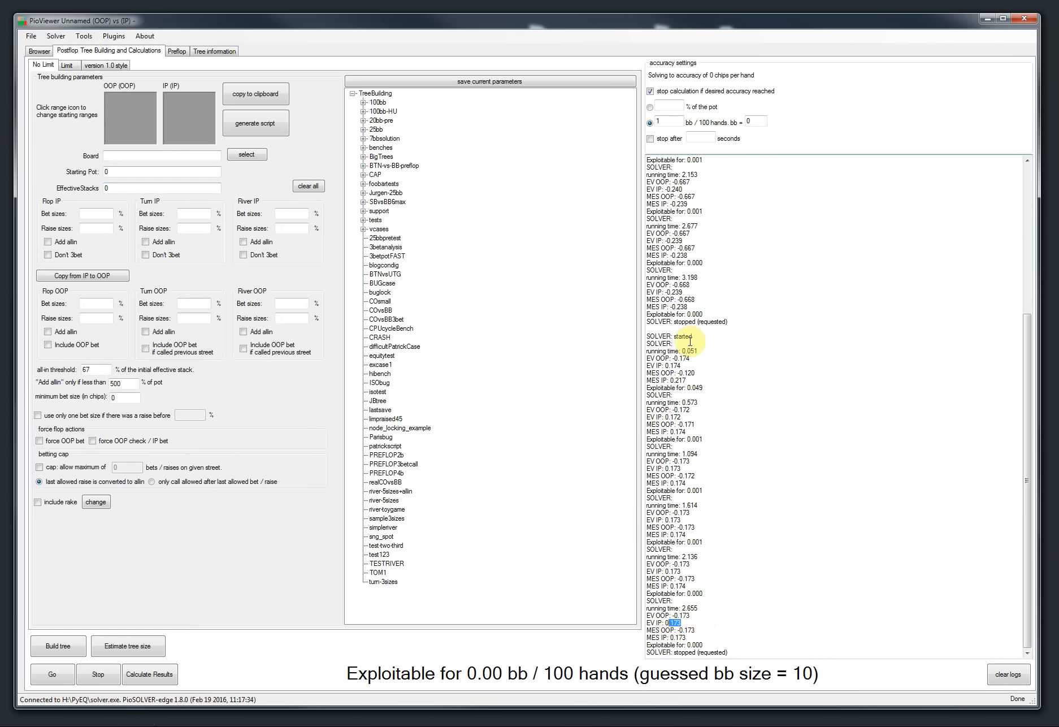
pyautogui.moveTo(684, 292); pyautogui.dragTo(671, 293)
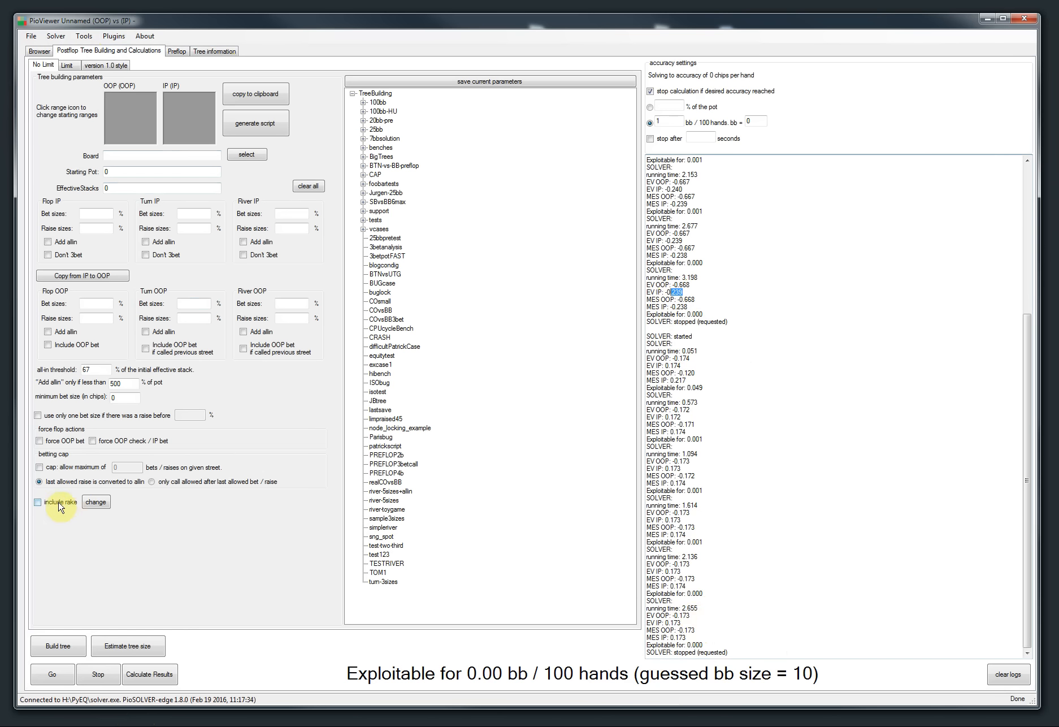
pyautogui.click(1011, 672)
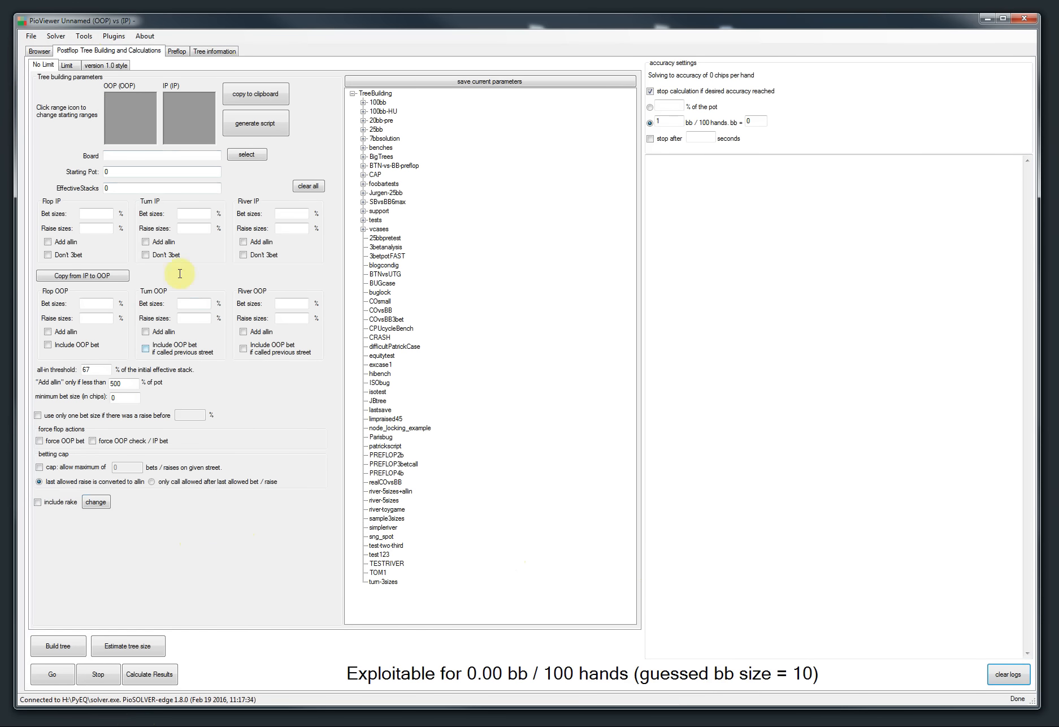
# Step: Load the recently used BTNStealAh7d2h.cfr postflop tree and calculate its results
pyautogui.click(31, 38)
pyautogui.moveTo(35, 62)
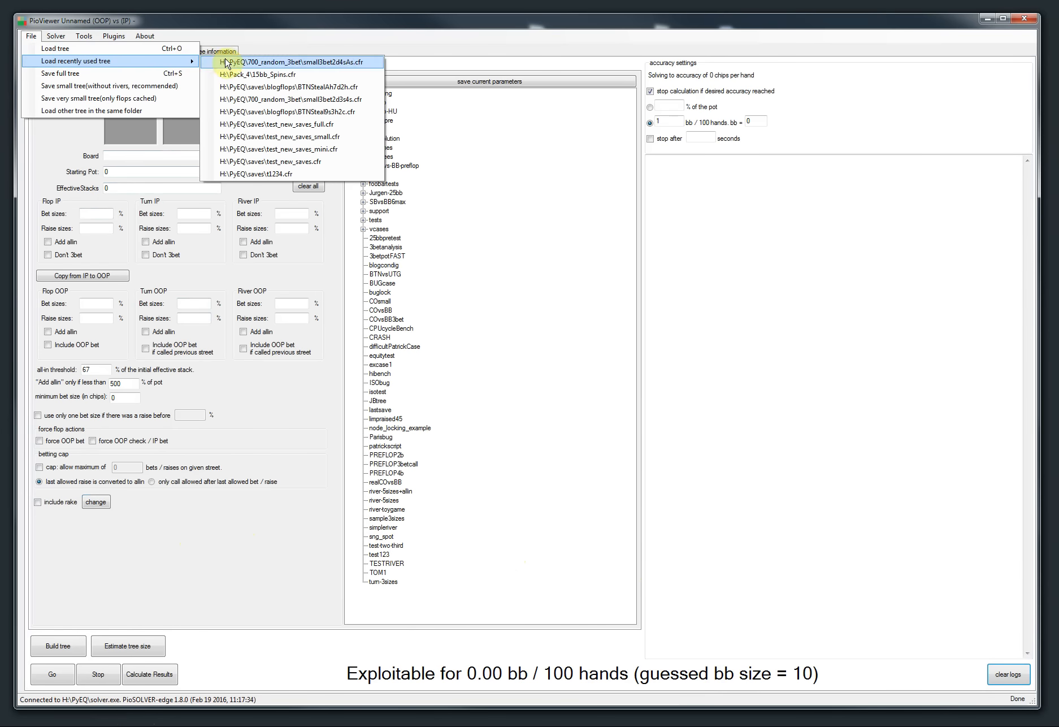
pyautogui.click(246, 88)
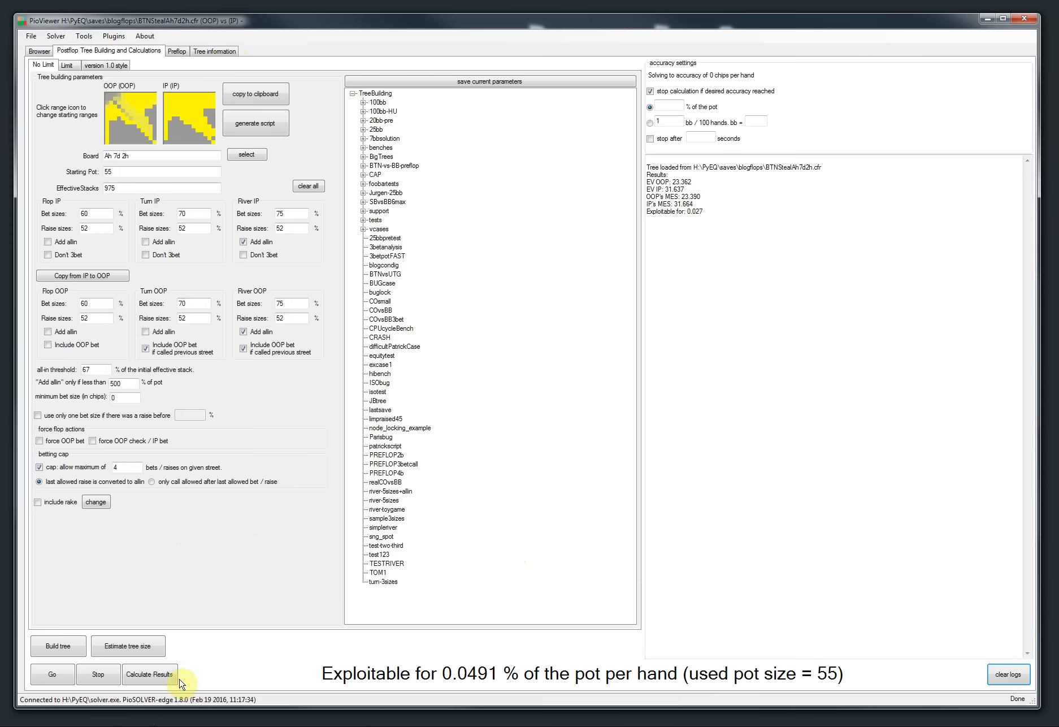
pyautogui.click(161, 675)
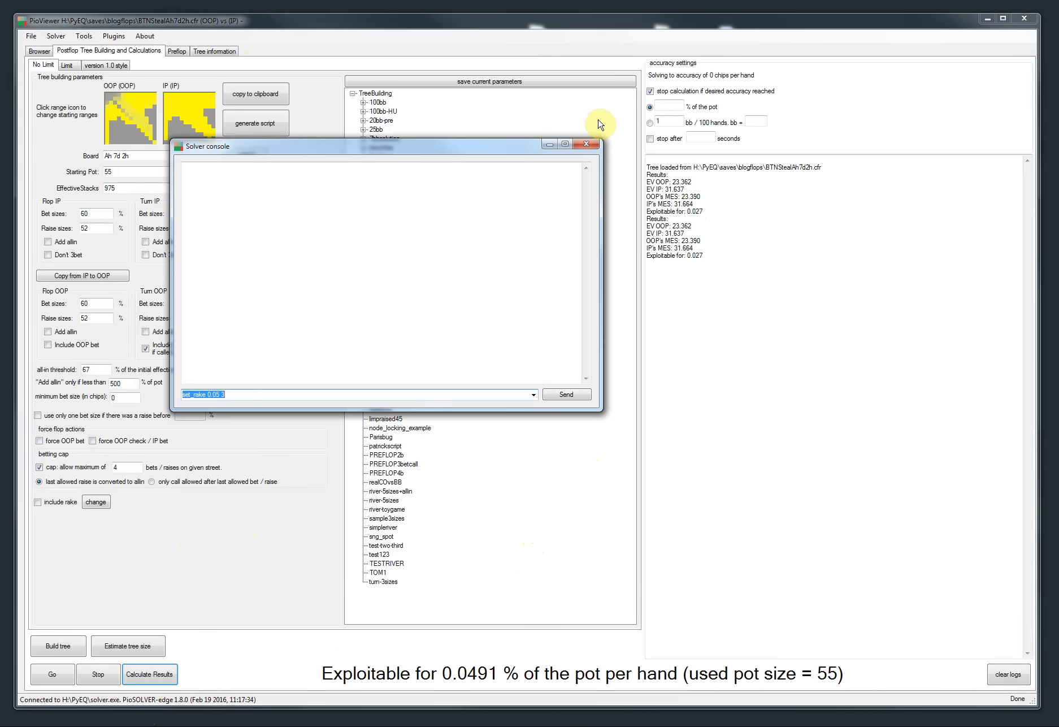
# Step: Send the command set_rake 0.05 3 in the solver console to apply 5% rake with a cap of 3
pyautogui.moveTo(415, 146); pyautogui.dragTo(530, 221)
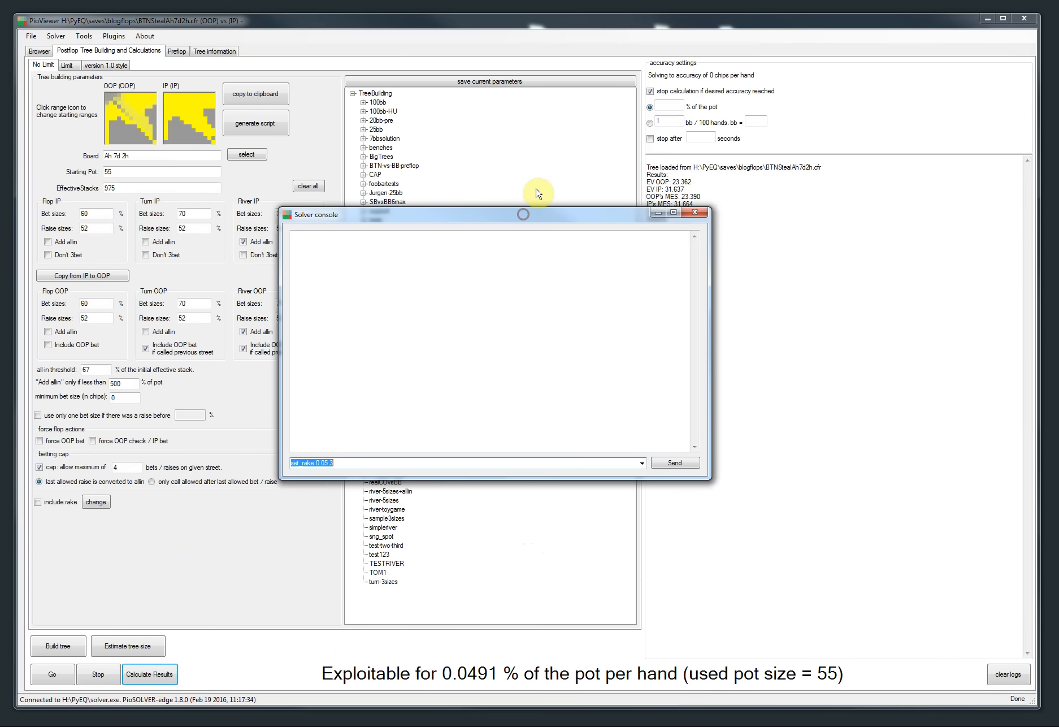
pyautogui.write('s')
pyautogui.click(342, 217)
pyautogui.moveTo(331, 223); pyautogui.dragTo(300, 234)
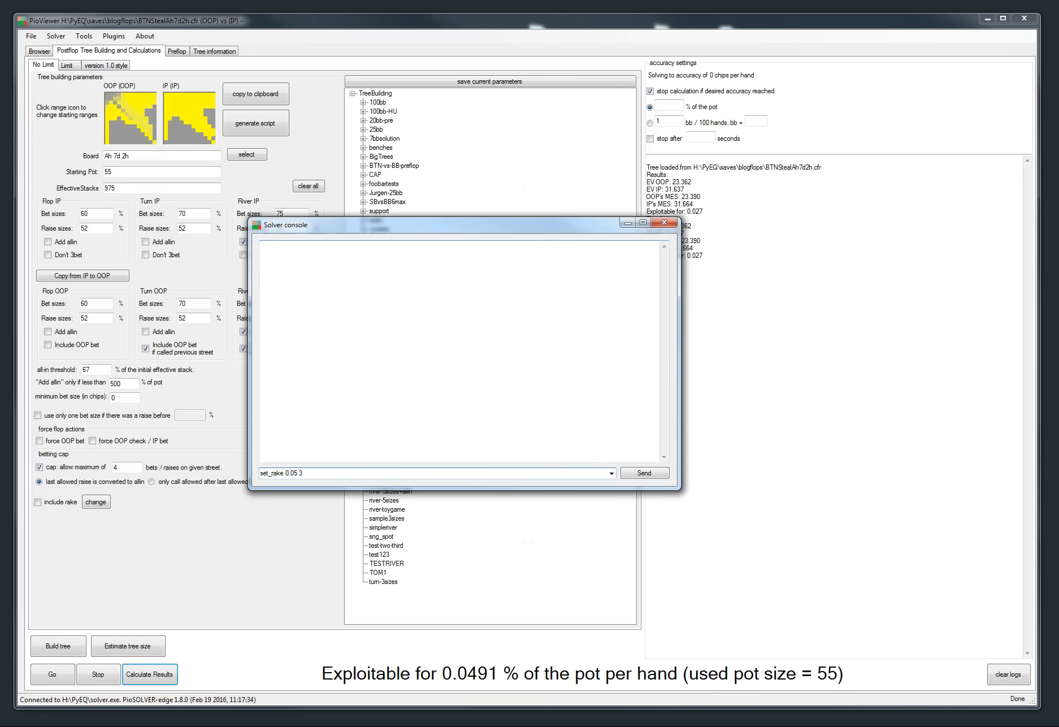
pyautogui.click(632, 481)
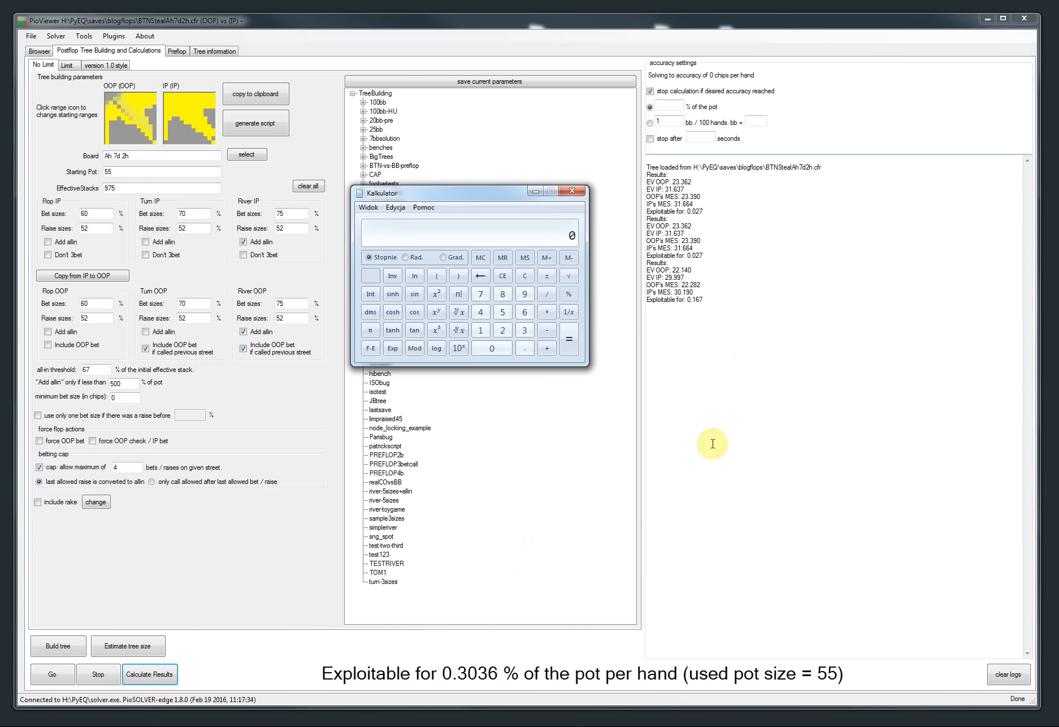
# Step: In Calculator, add the EV figures, subtract the 55 pot to check the rake taken, then close it
pyautogui.moveTo(468, 191); pyautogui.dragTo(460, 320)
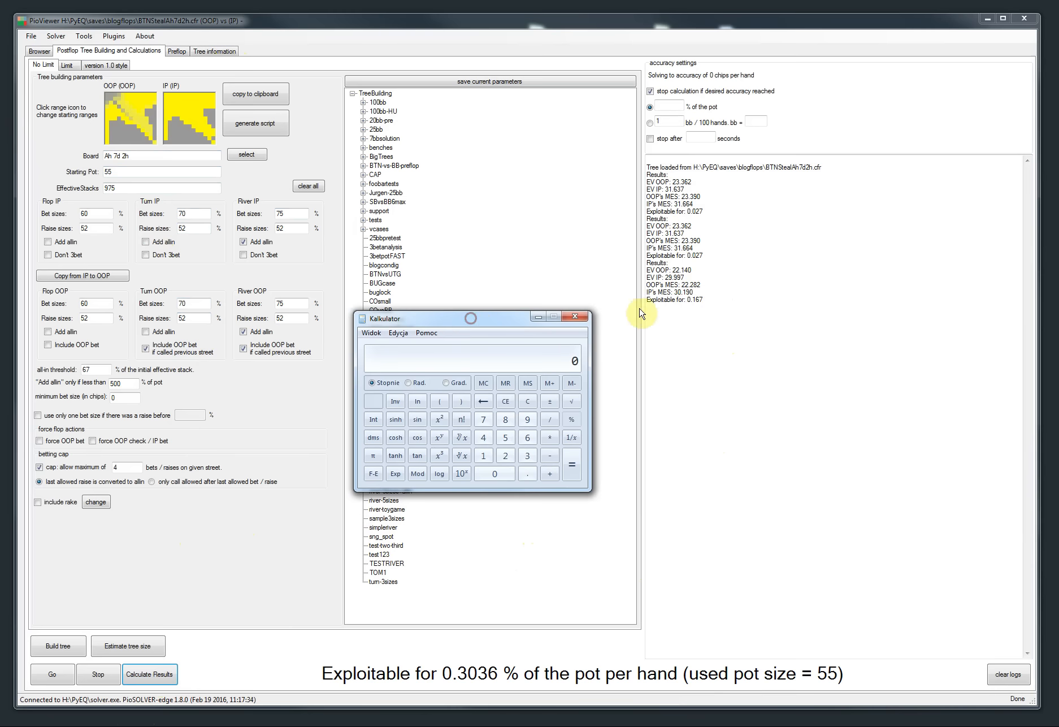
pyautogui.click(662, 235)
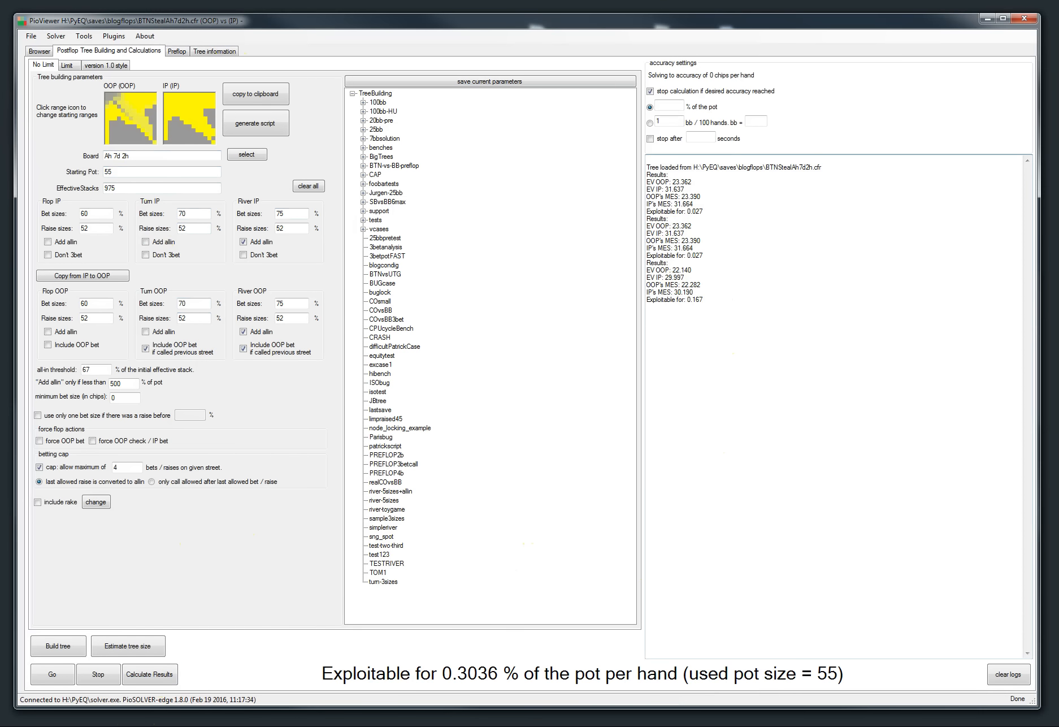
pyautogui.hotkey('alt', 'Tab')
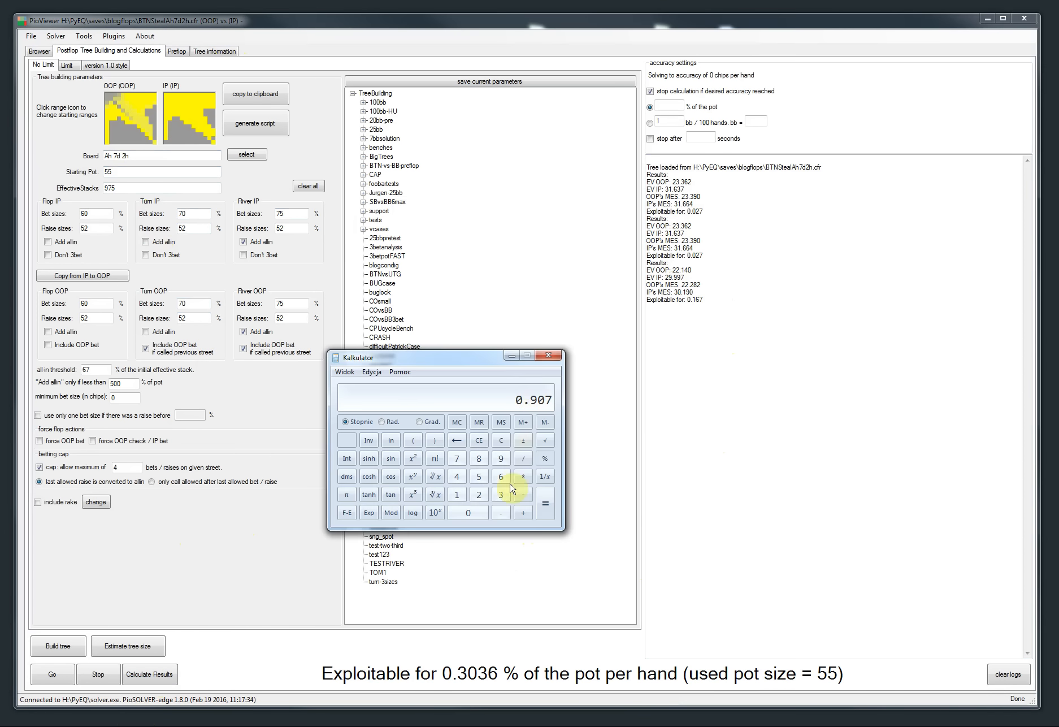
pyautogui.click(501, 439)
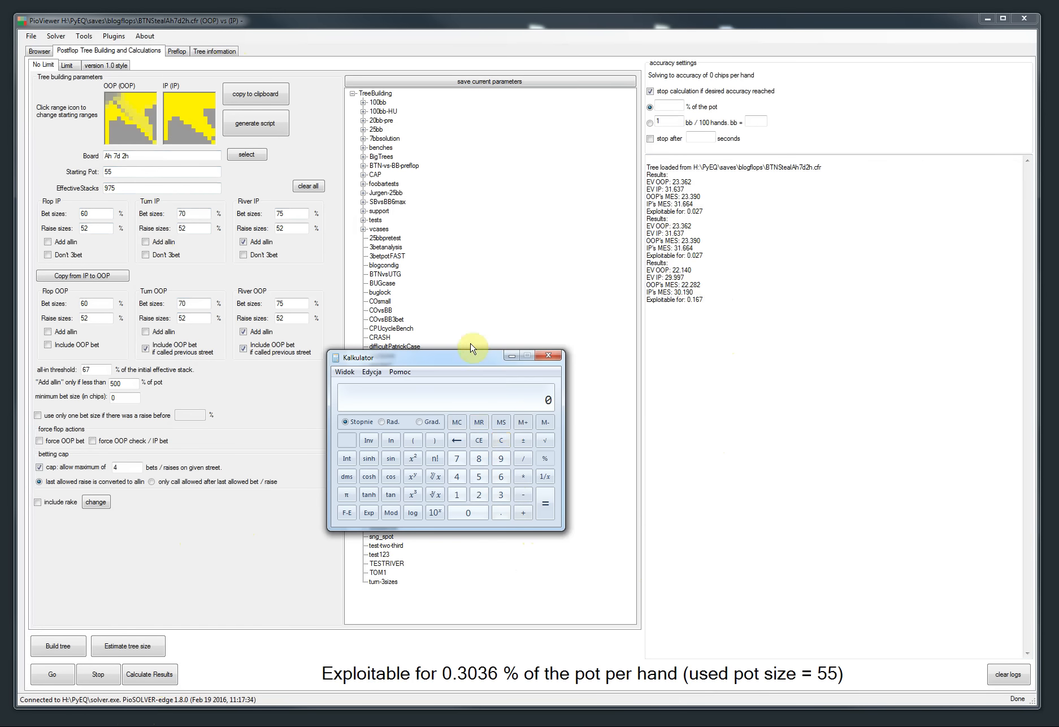
pyautogui.press('+')
pyautogui.press('Return')
pyautogui.press('-')
pyautogui.write('55')
pyautogui.press('Return')
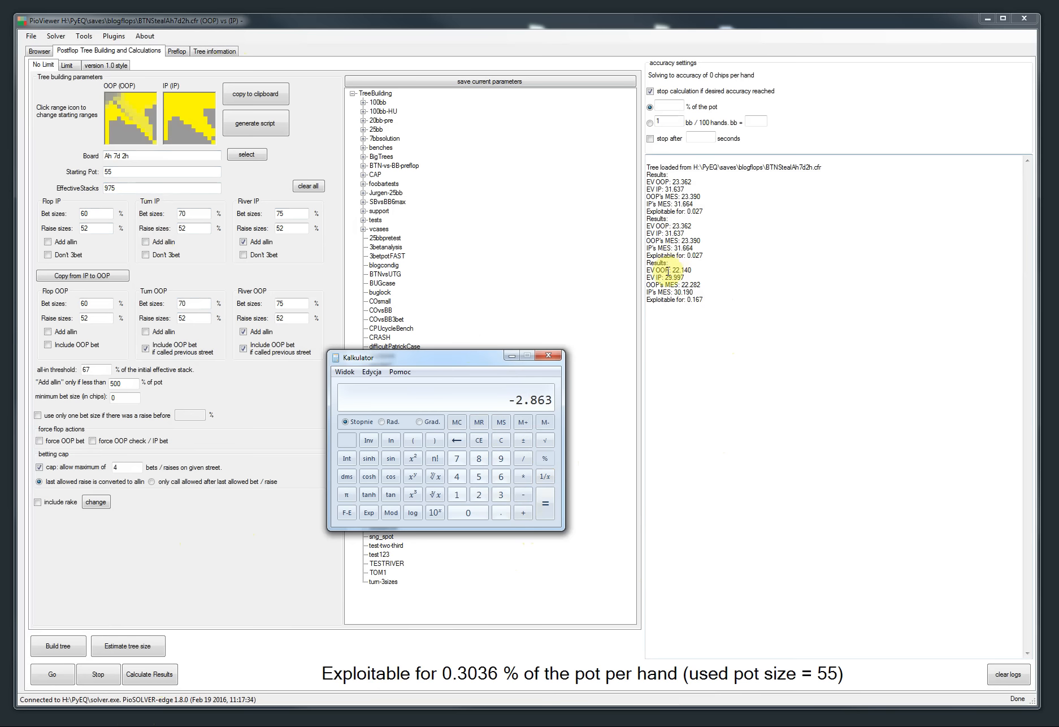
pyautogui.click(548, 355)
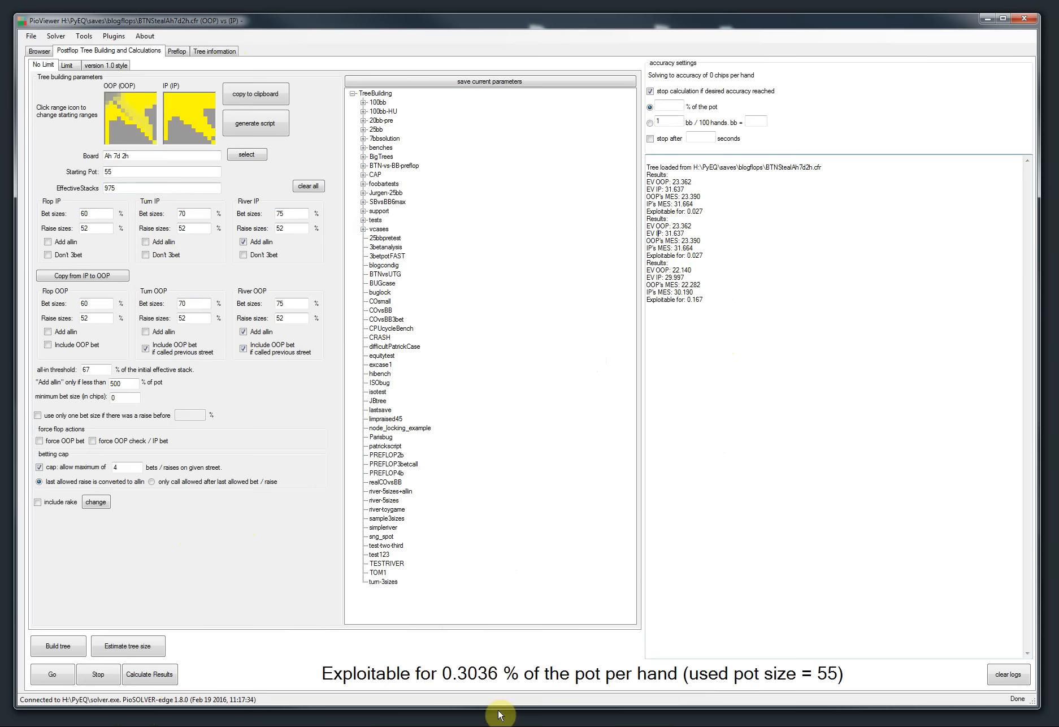
pyautogui.click(37, 502)
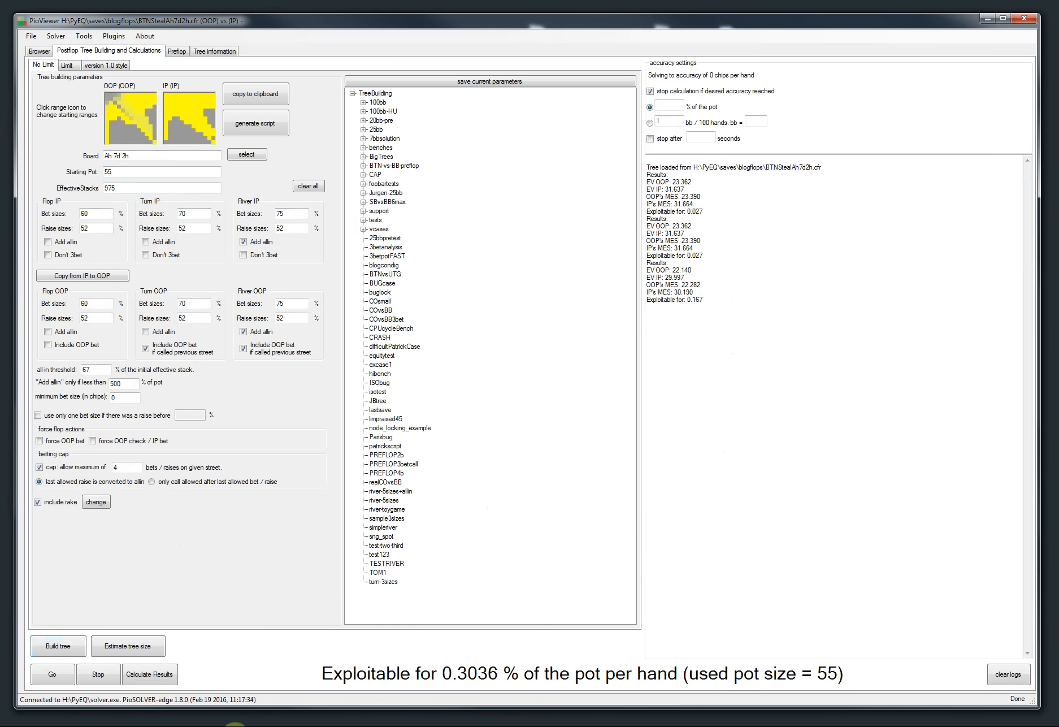
pyautogui.click(37, 501)
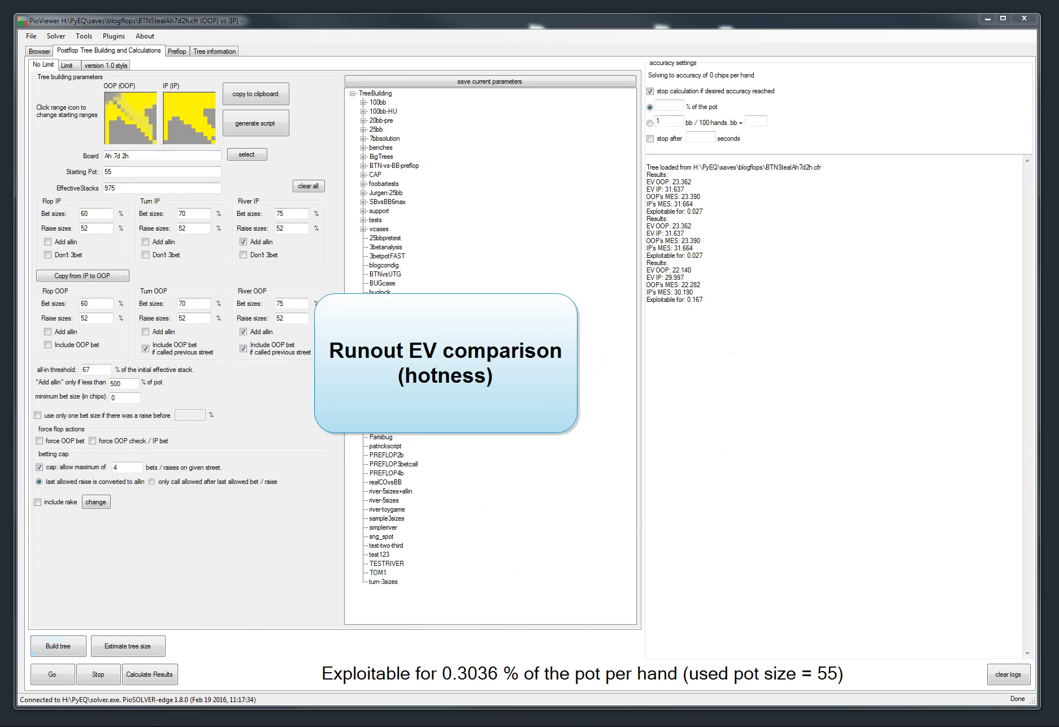
# Step: Show the PioSOLVER 1.8 release notes section on runout EV comparison in the browser
pyautogui.moveTo(424, 45); pyautogui.dragTo(460, 45)
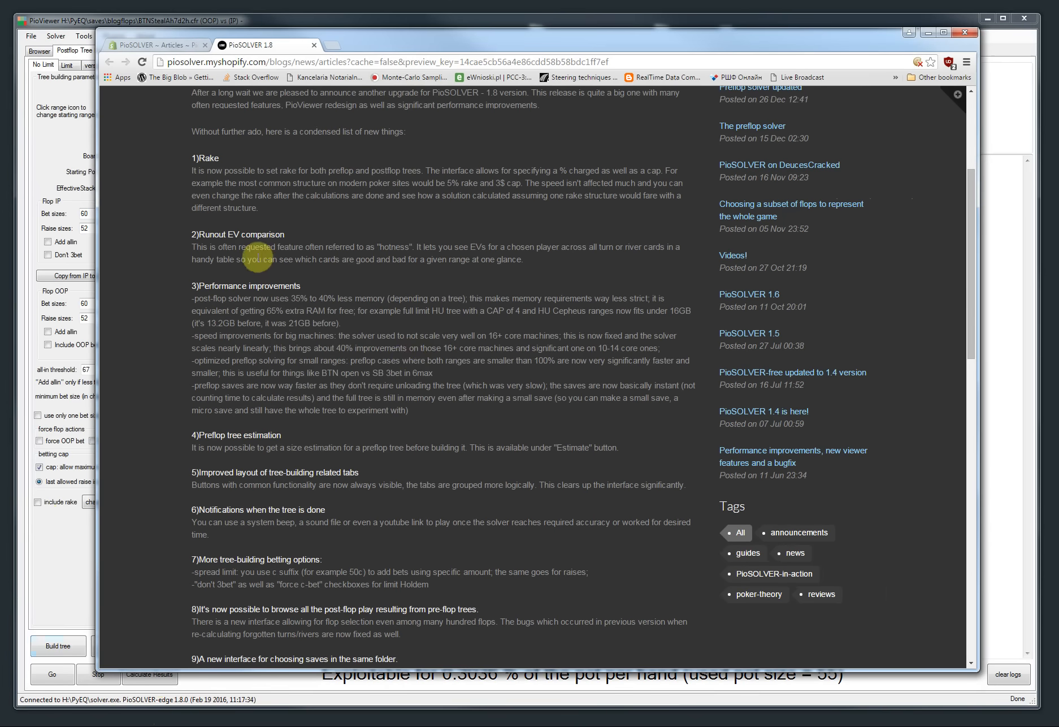
pyautogui.moveTo(561, 50); pyautogui.dragTo(463, 77)
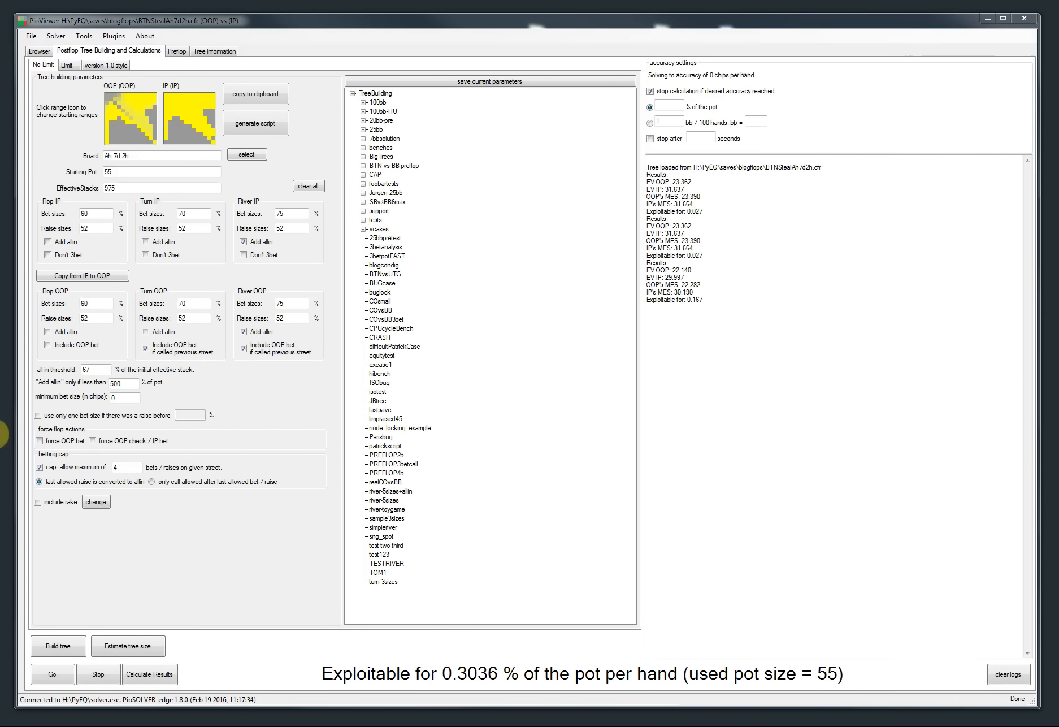
# Step: Reload the BTNStealAh7d2h.cfr tree, clearing the logs and recalculating its results
pyautogui.click(32, 37)
pyautogui.moveTo(142, 61)
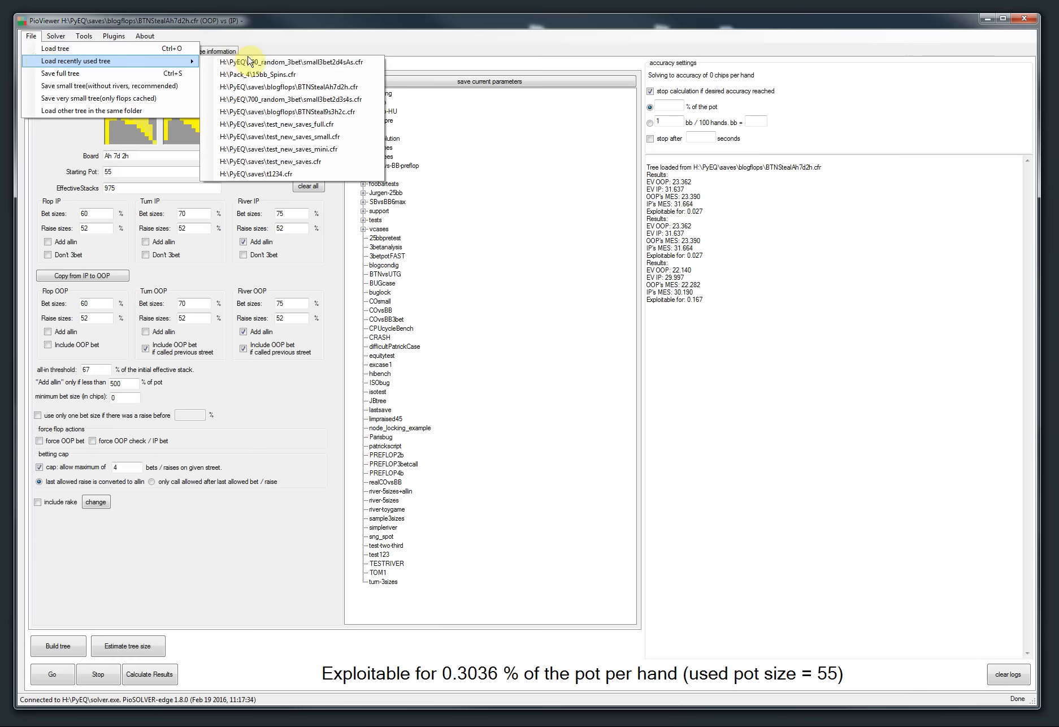
pyautogui.click(257, 86)
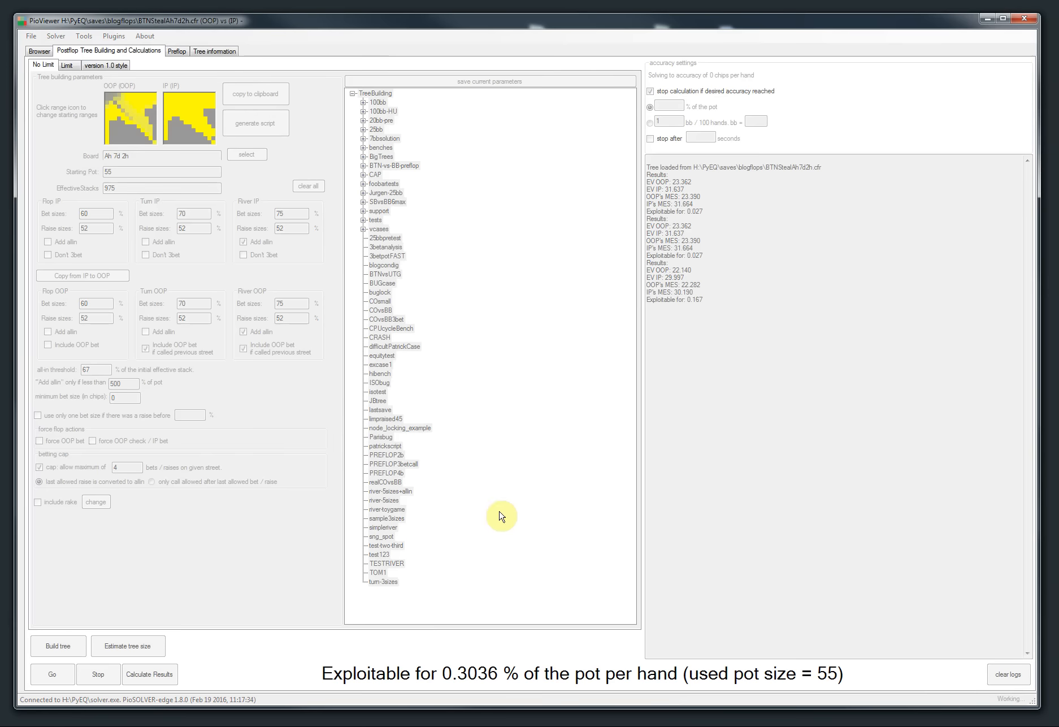
pyautogui.click(1004, 684)
pyautogui.click(164, 675)
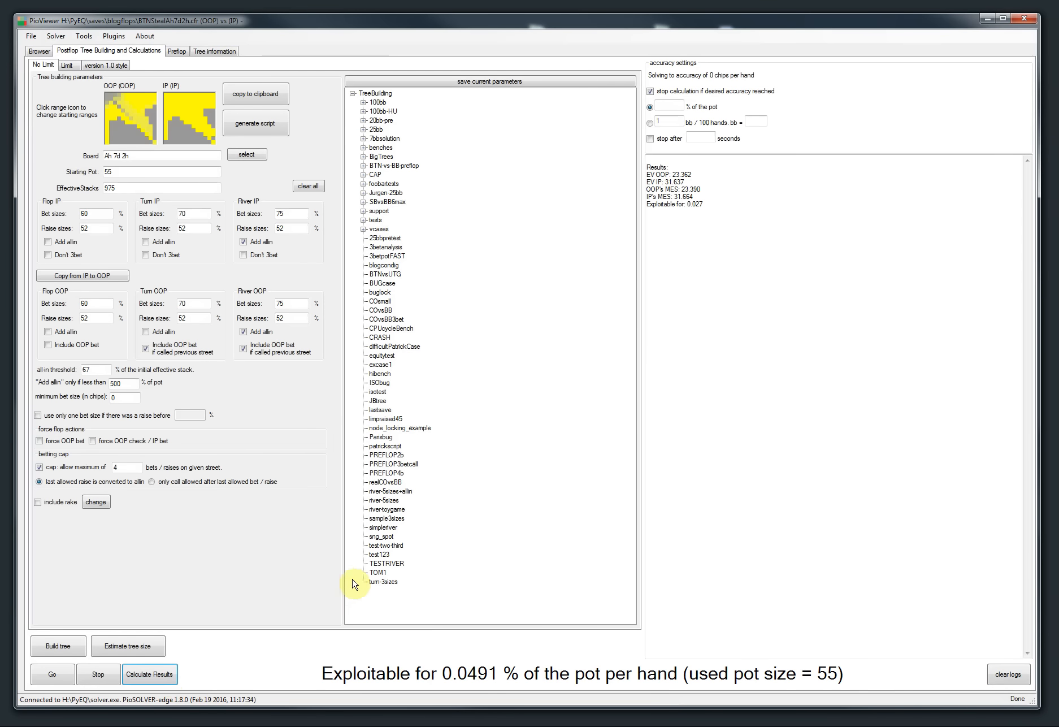
# Step: Navigate to the turn after check, bet 33, call on the T♠ and display IP's EV per hand
pyautogui.click(39, 51)
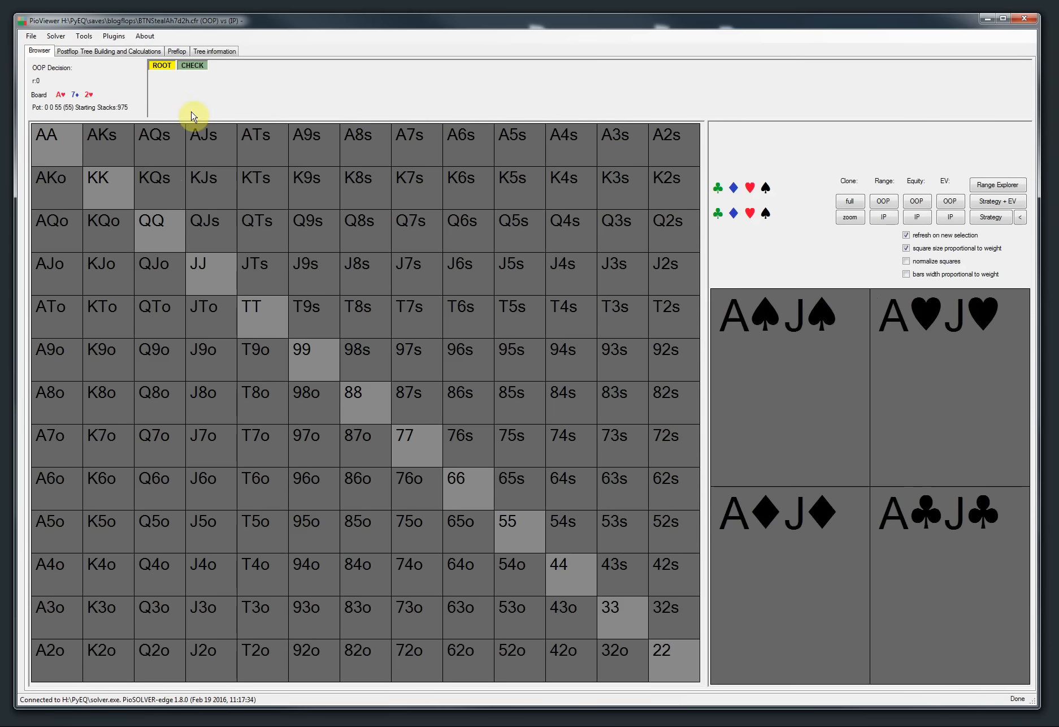
pyautogui.click(191, 66)
pyautogui.click(224, 66)
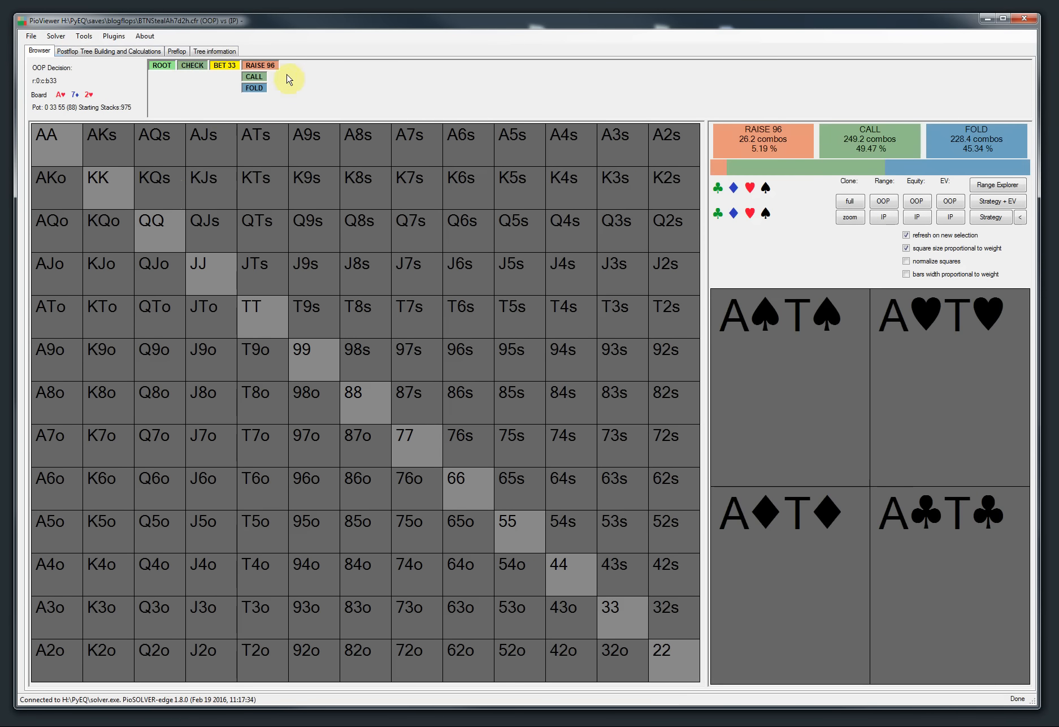
pyautogui.click(254, 76)
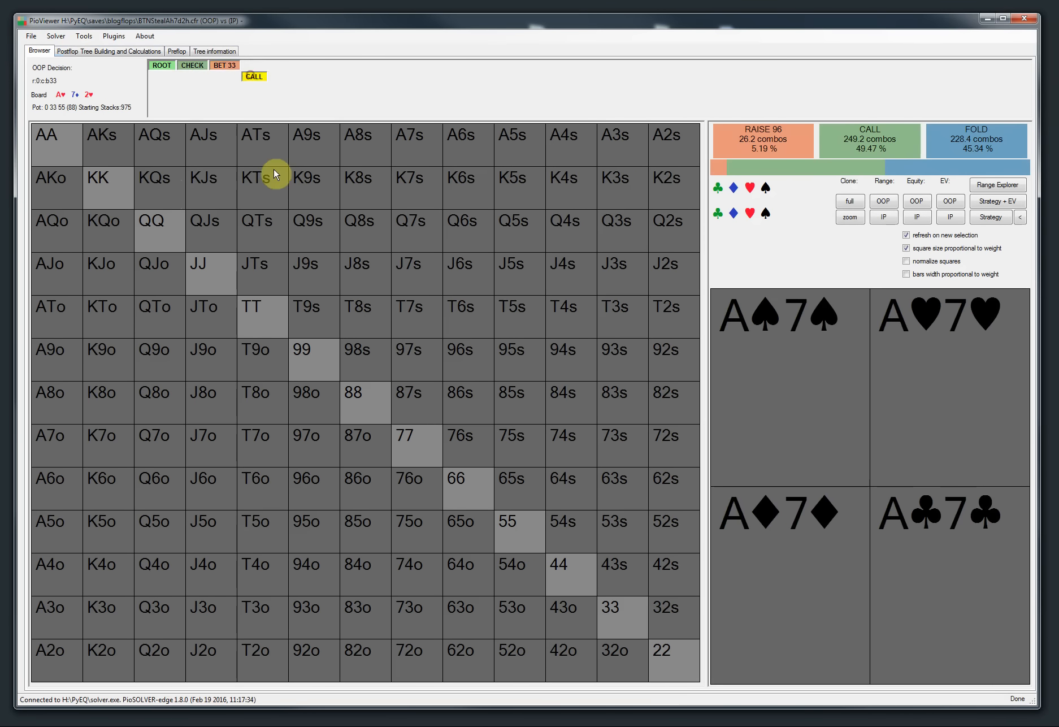
pyautogui.click(414, 97)
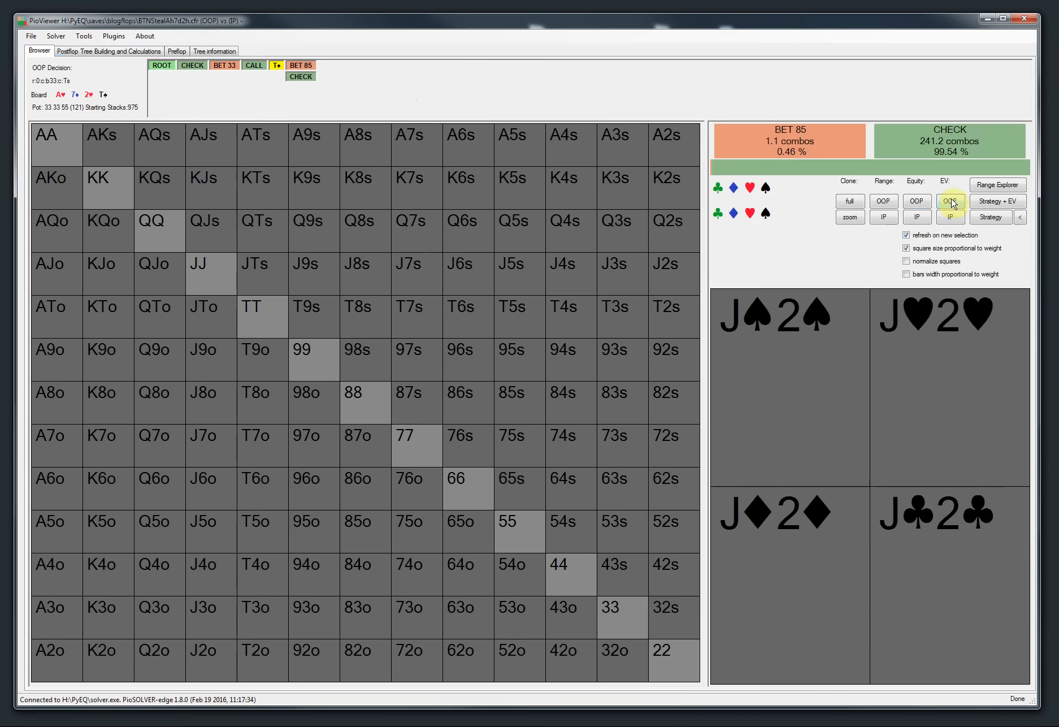
pyautogui.click(950, 217)
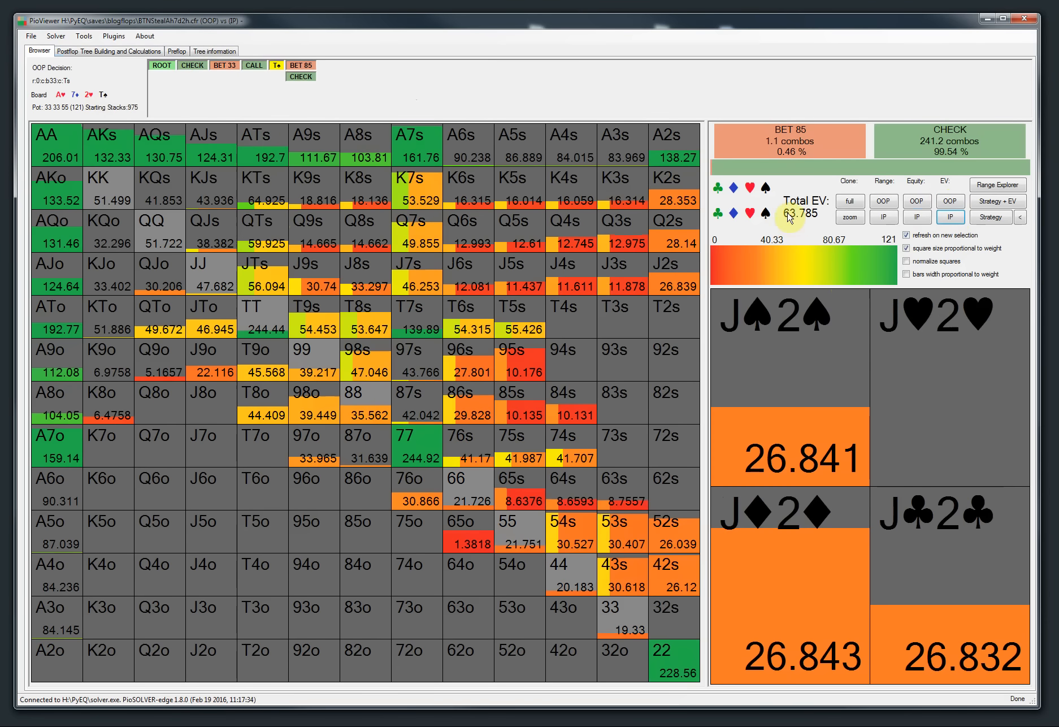
# Step: Switch the turn card among several runouts to compare IP's EVs, and open the runout-changing commands
pyautogui.click(276, 66)
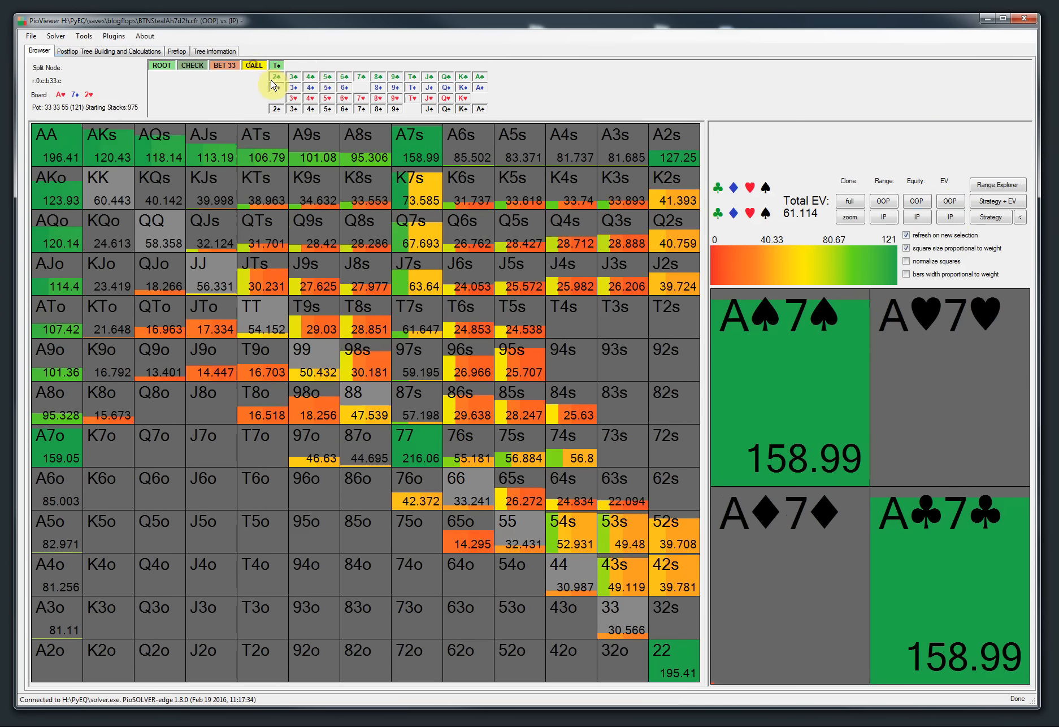
pyautogui.click(341, 76)
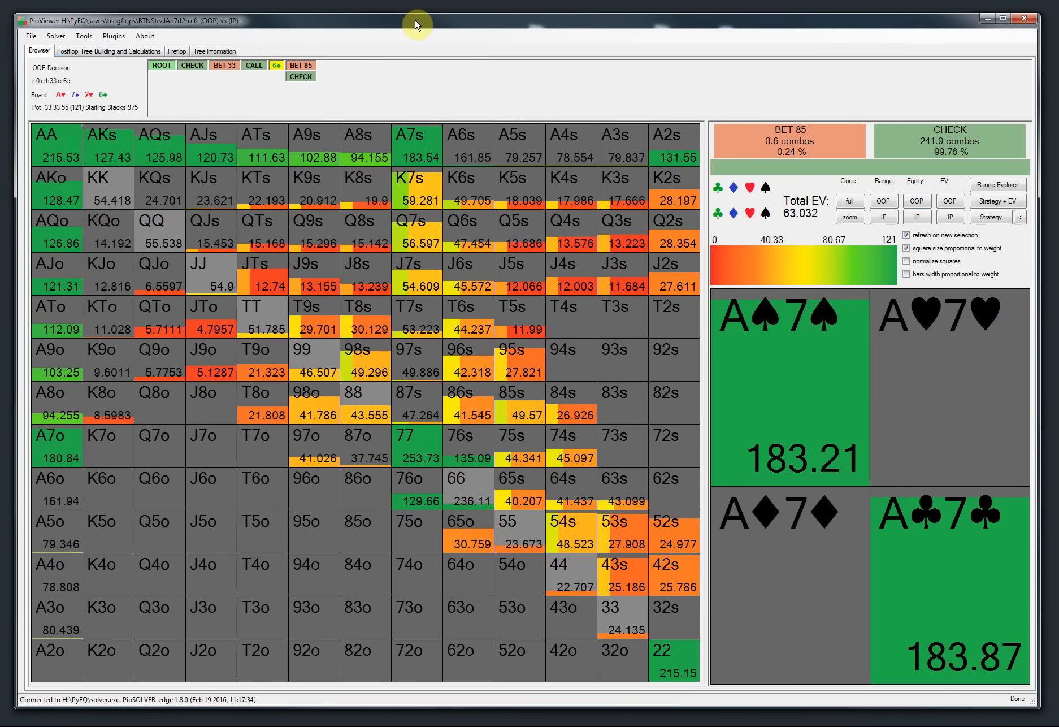
pyautogui.press('Up')
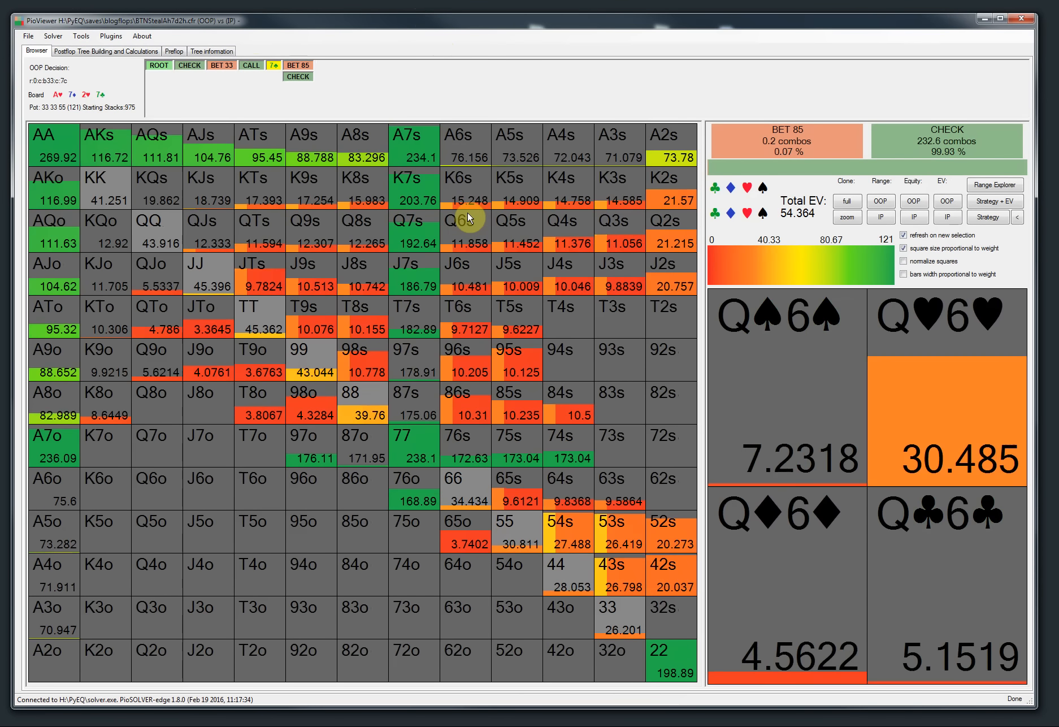
pyautogui.press('Down')
pyautogui.press('Down')
pyautogui.press('Down')
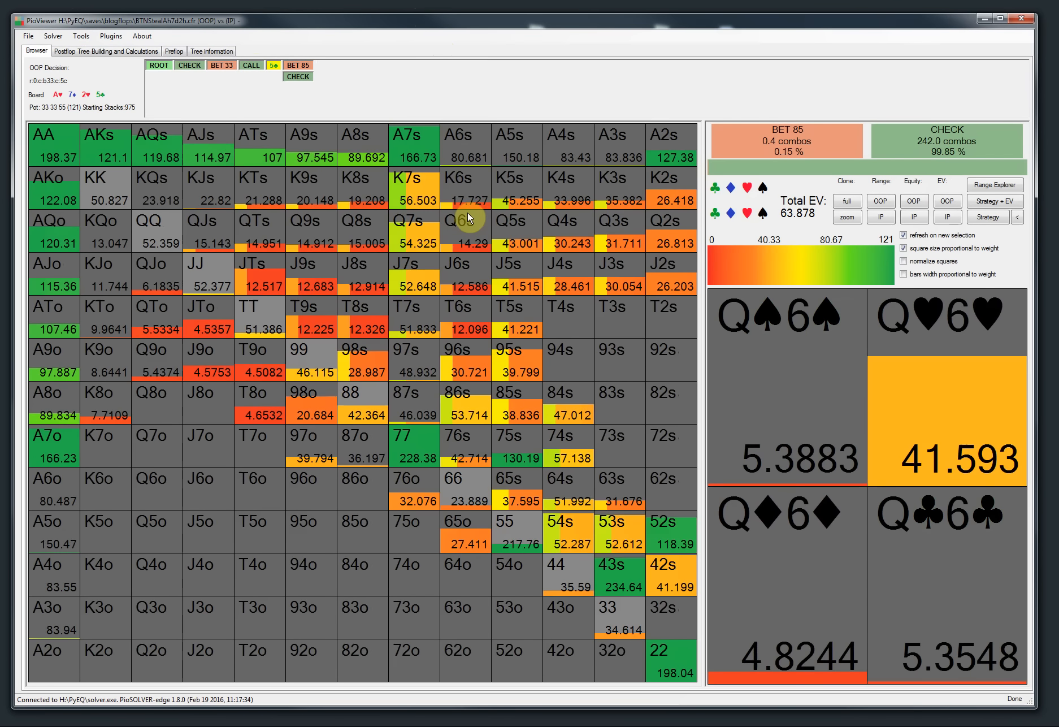
pyautogui.press('Down')
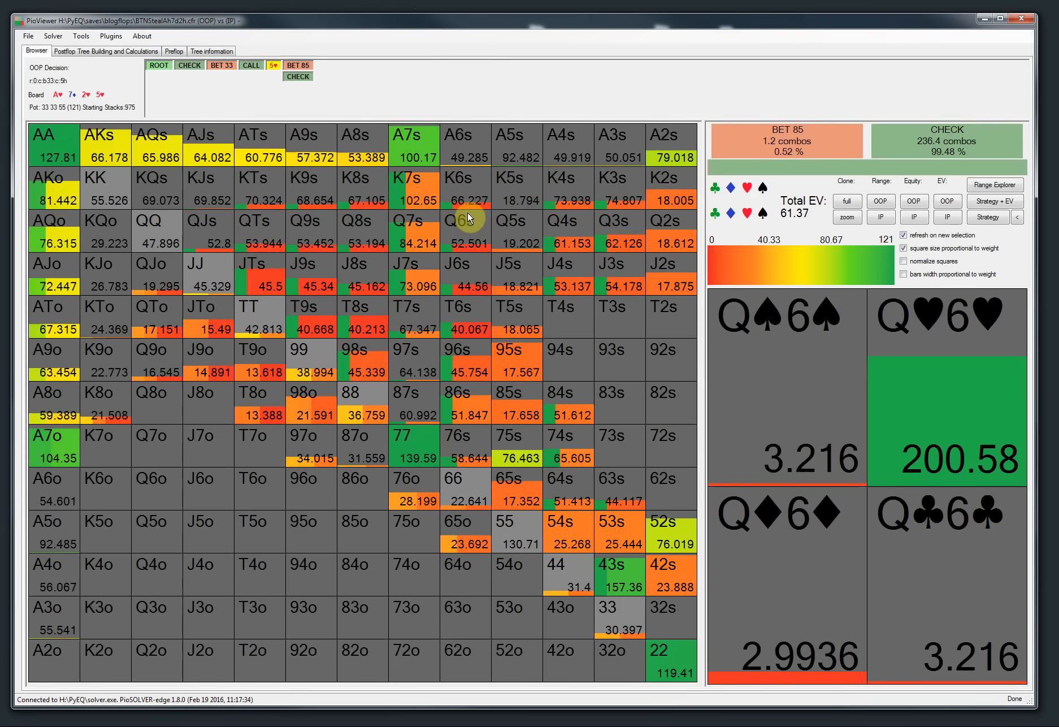
pyautogui.press('Down')
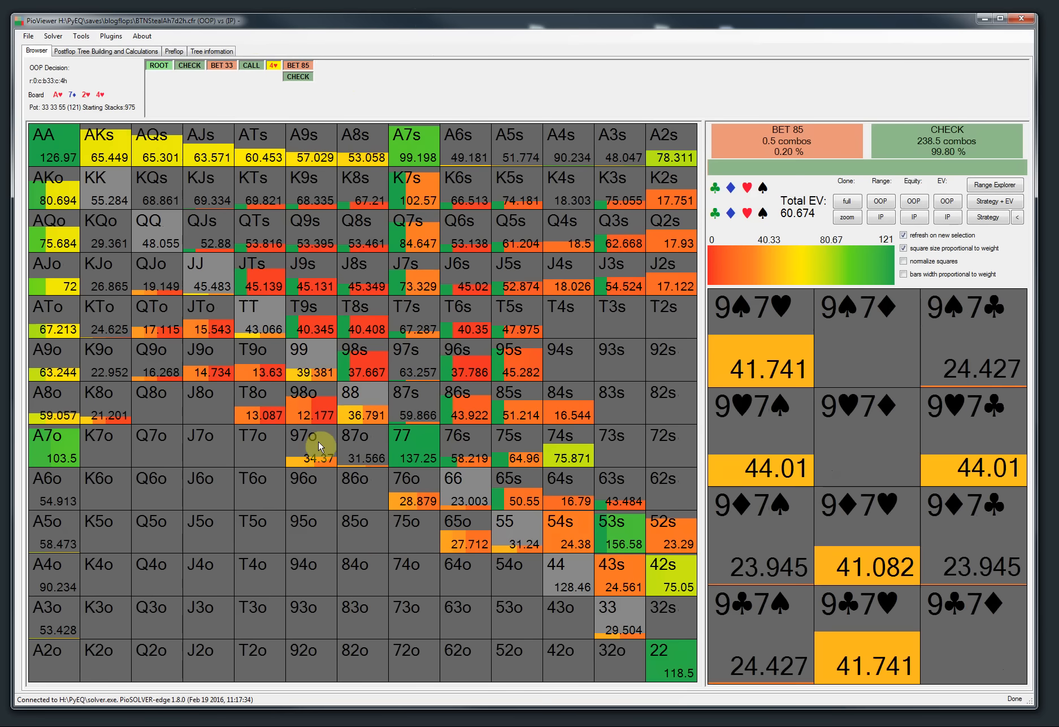
pyautogui.click(79, 36)
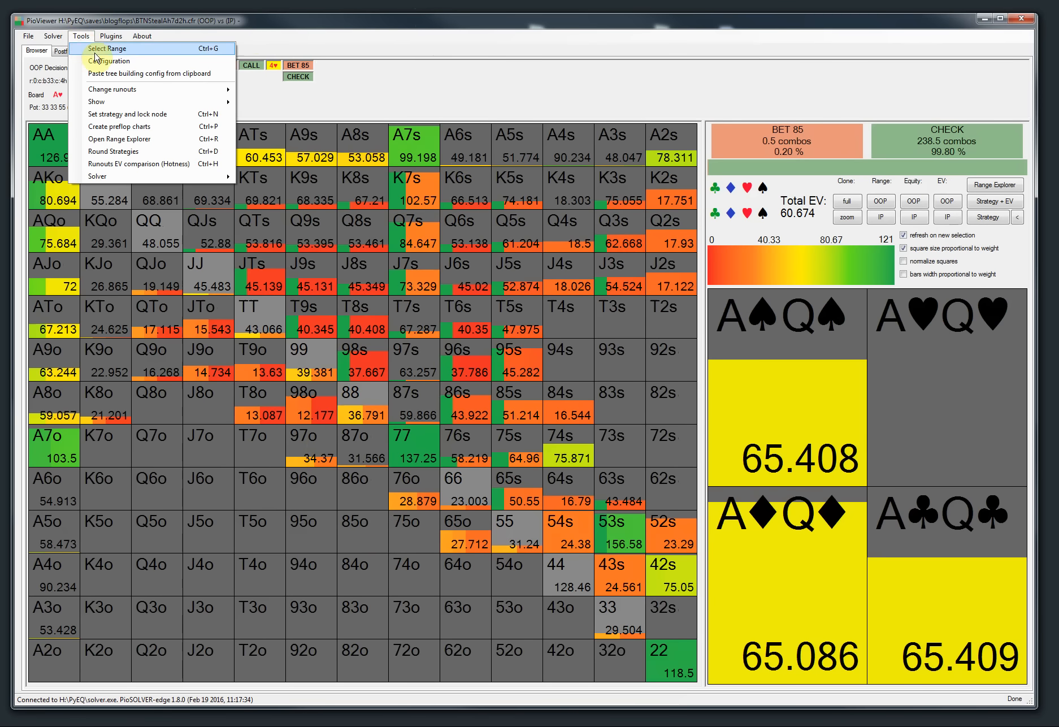
# Step: Open the runout EV comparison table for IP's EV, move it into view, and close it
pyautogui.click(136, 106)
pyautogui.click(71, 37)
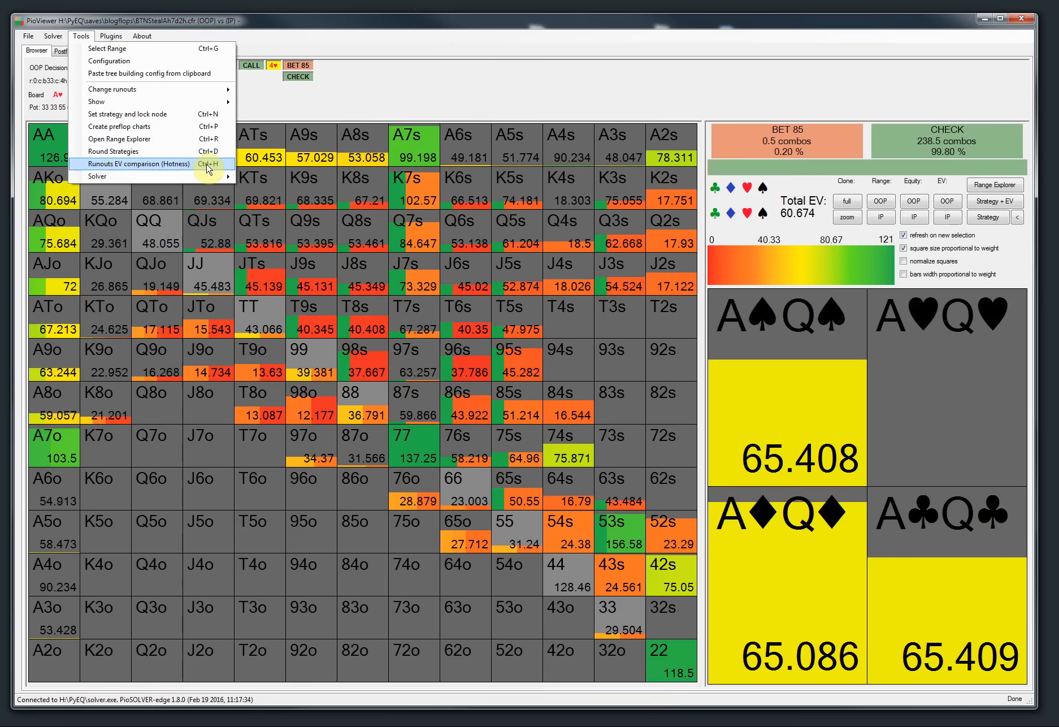
pyautogui.click(414, 95)
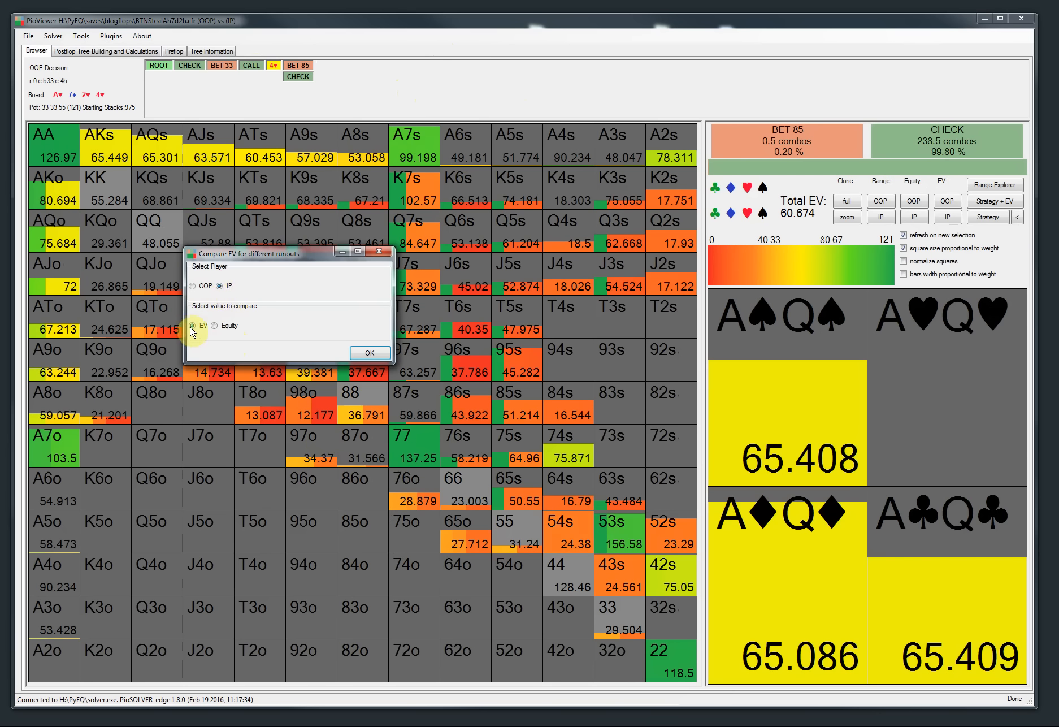
pyautogui.click(368, 353)
pyautogui.moveTo(381, 149); pyautogui.dragTo(438, 268)
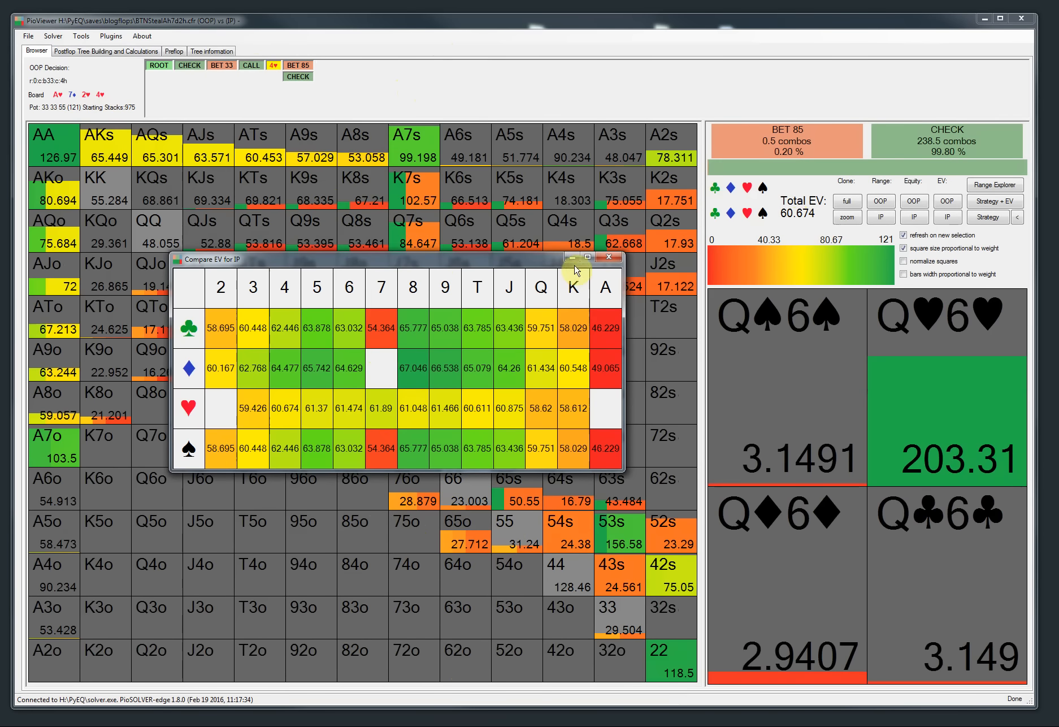
pyautogui.click(609, 257)
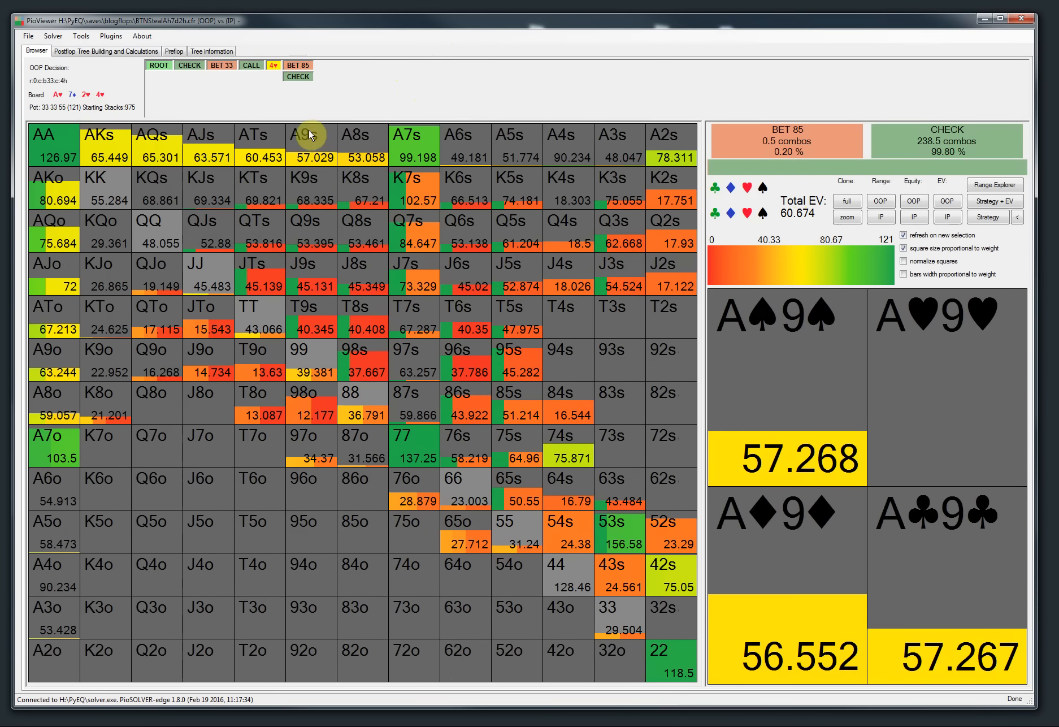
# Step: Navigate to the river 6♠ after the turn T♠ line check, bet 85, call
pyautogui.click(252, 66)
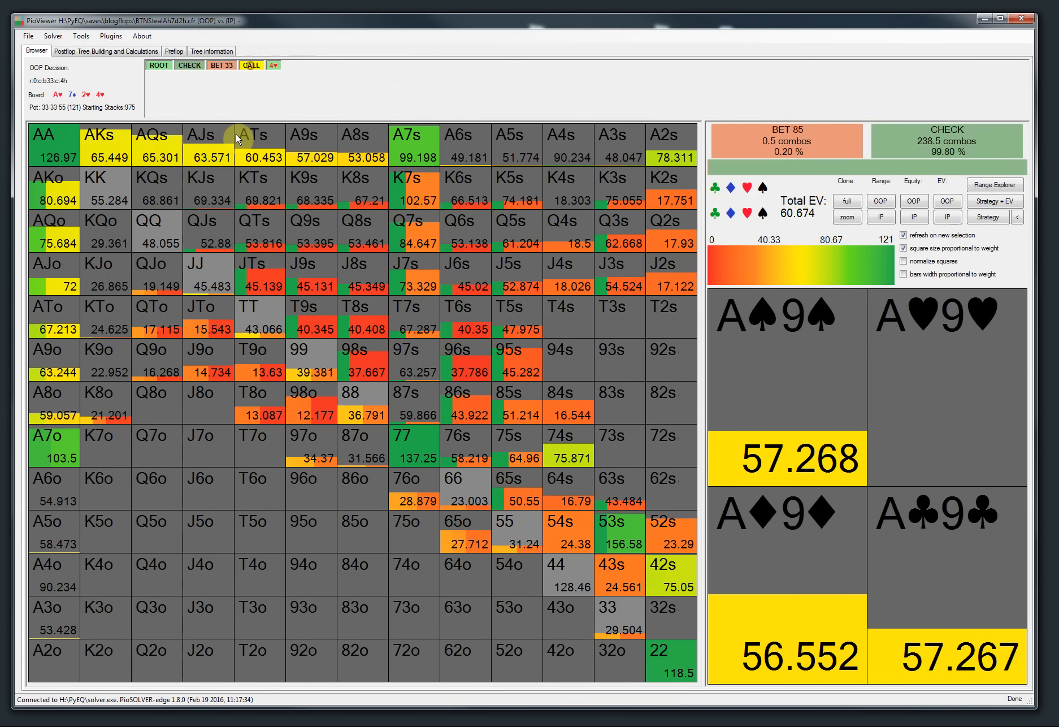
pyautogui.click(410, 109)
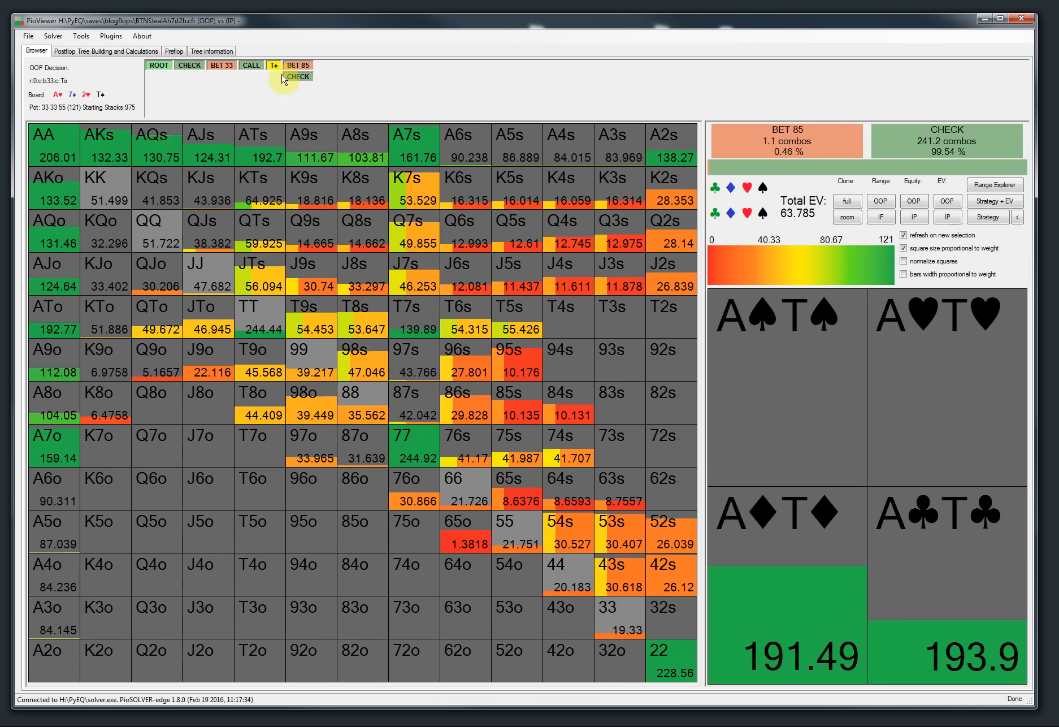
pyautogui.click(294, 78)
pyautogui.click(330, 66)
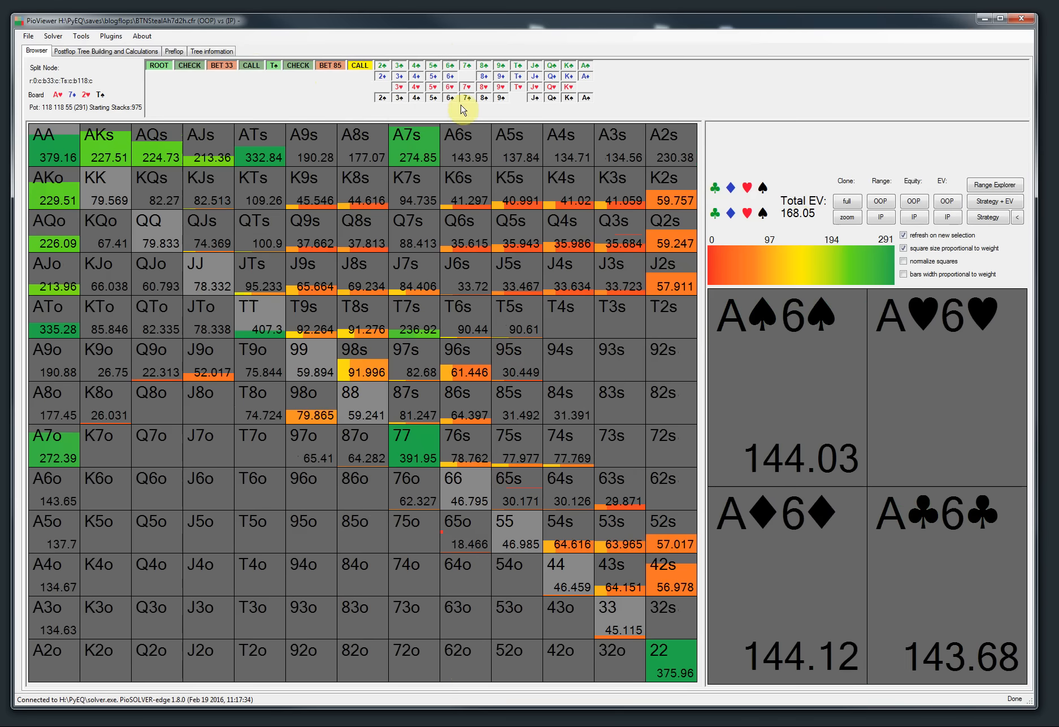
pyautogui.click(450, 99)
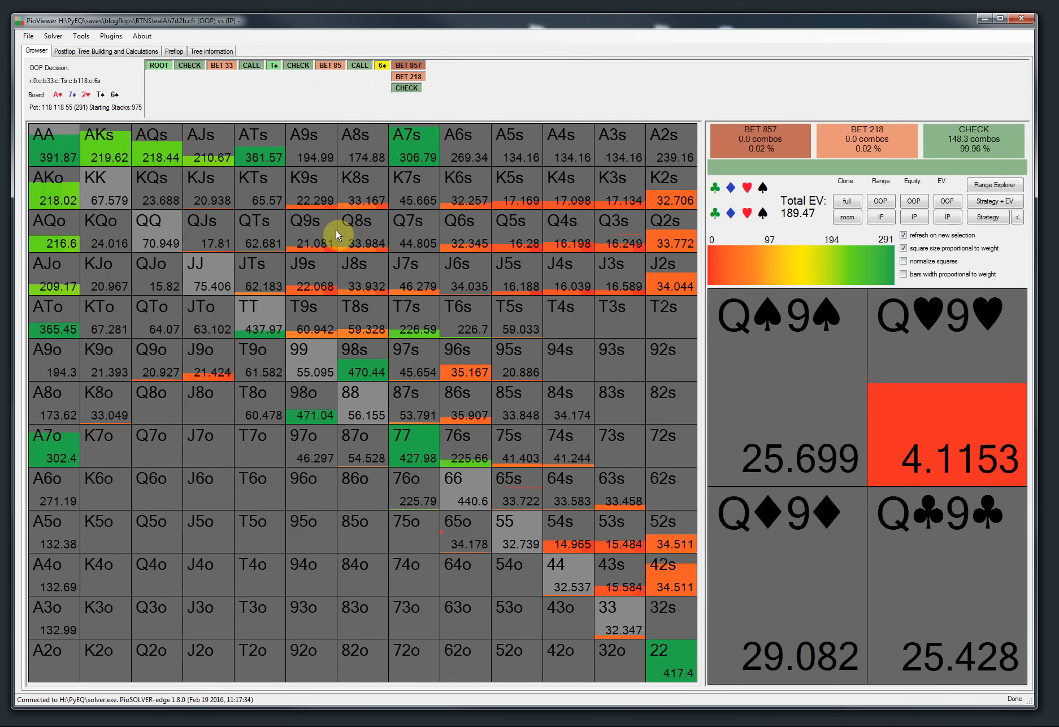
# Step: Open the runout EV comparison table for OOP on this node, then close it
pyautogui.hotkey('ctrl', 'e')
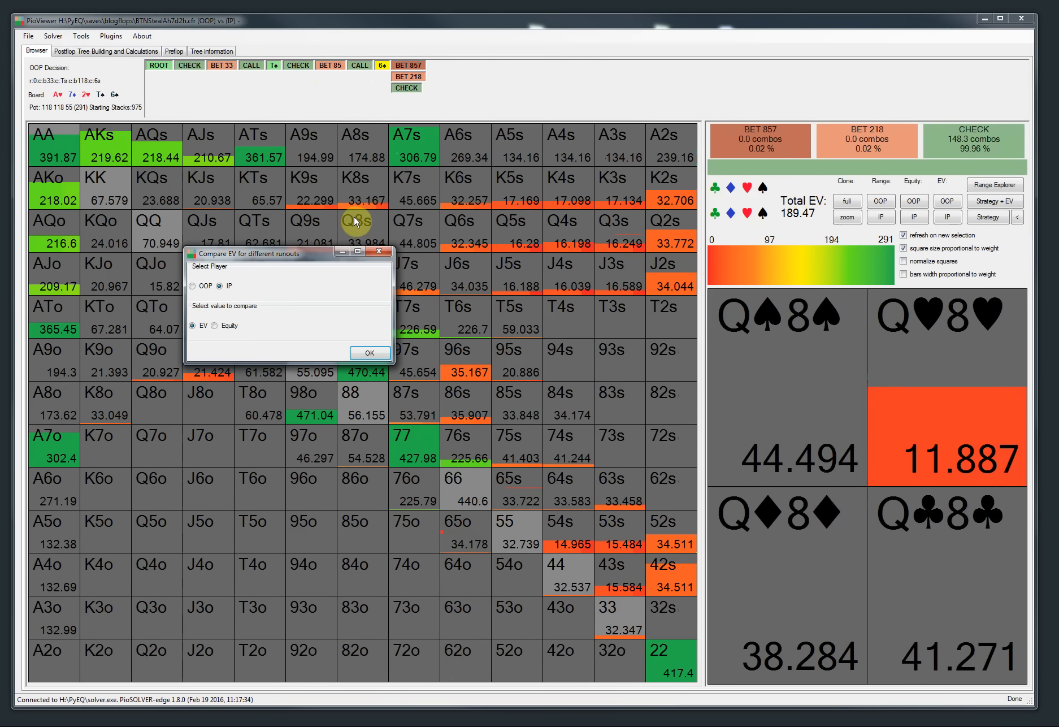
pyautogui.click(193, 286)
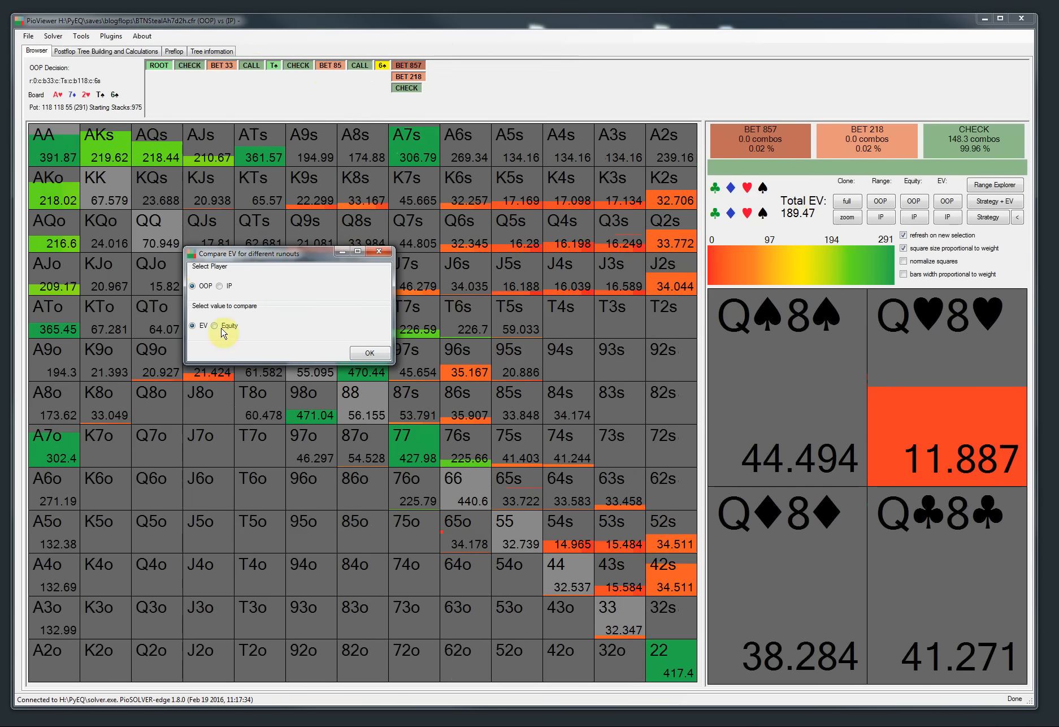
pyautogui.click(369, 354)
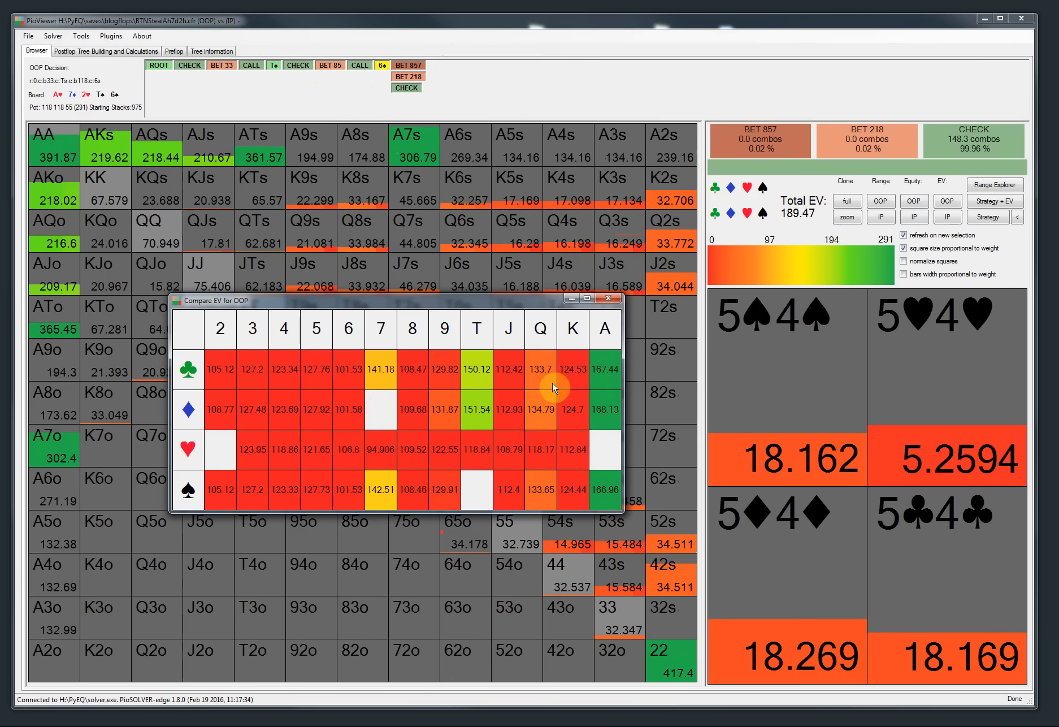
pyautogui.click(608, 298)
# Step: Open the runout comparison for OOP using Equity instead of EV and move the table aside
pyautogui.hotkey('ctrl', 'r')
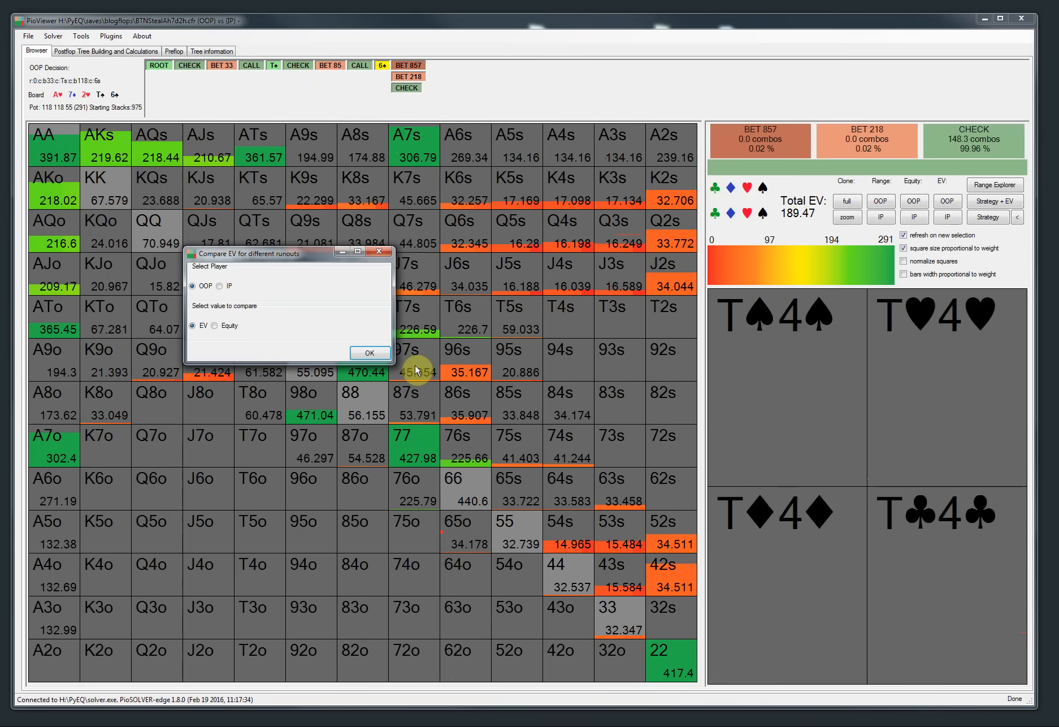
pyautogui.click(227, 327)
pyautogui.click(371, 353)
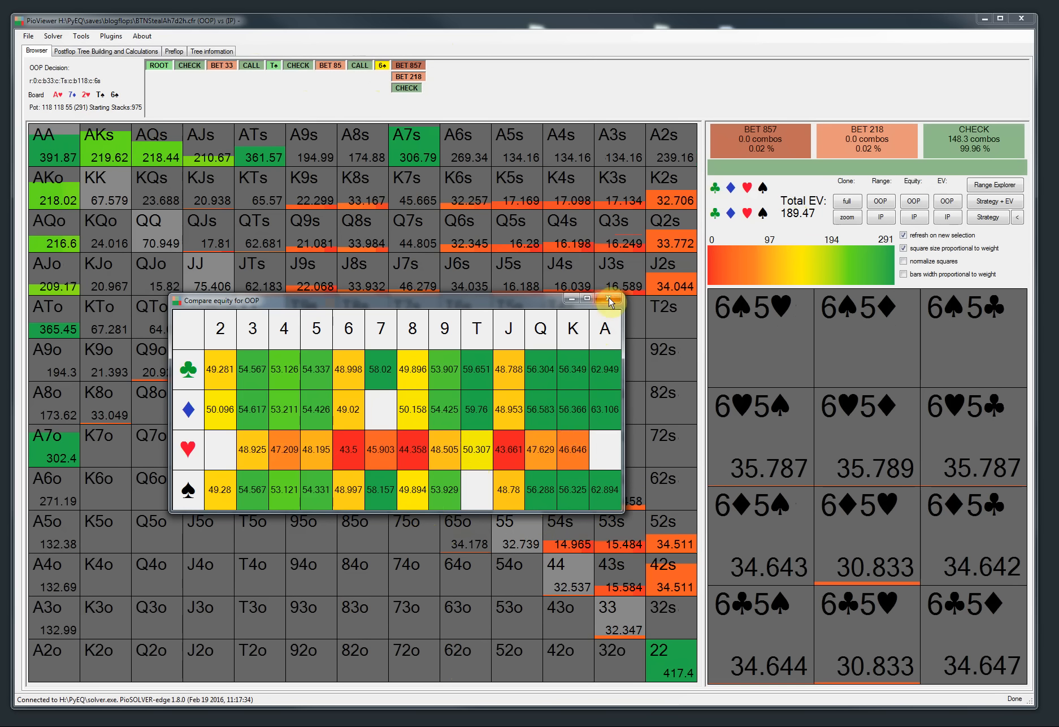
pyautogui.moveTo(369, 304); pyautogui.dragTo(369, 159)
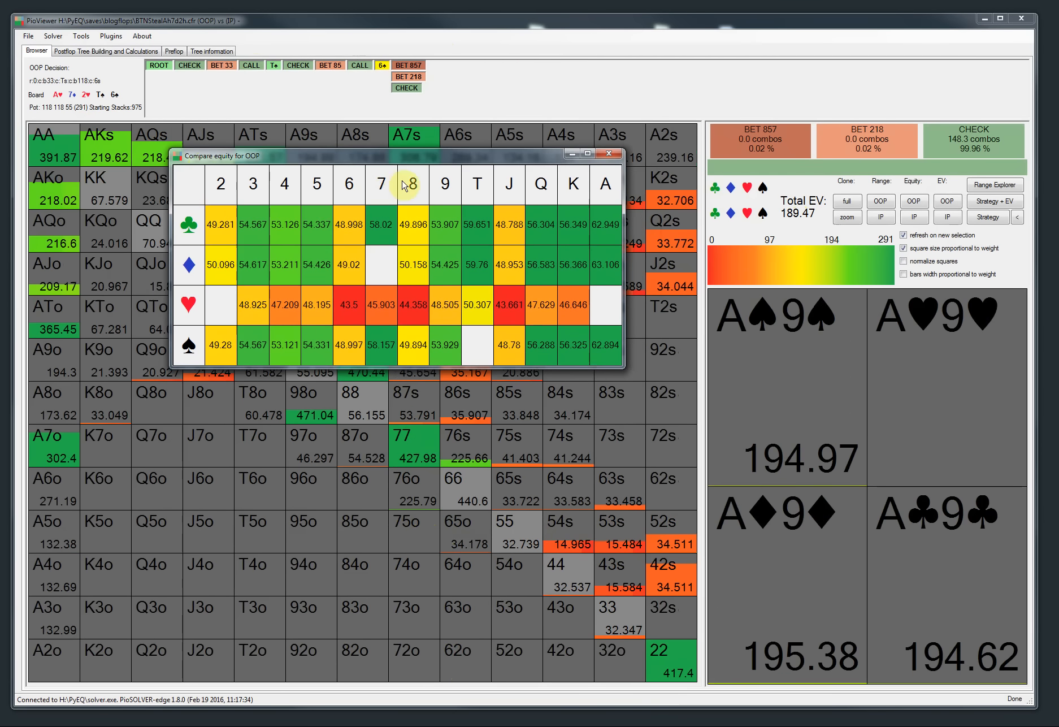
pyautogui.moveTo(364, 161); pyautogui.dragTo(383, 188)
# Step: Open the runout equity comparison for IP, place OOP's table beside it, then close both tables
pyautogui.click(81, 35)
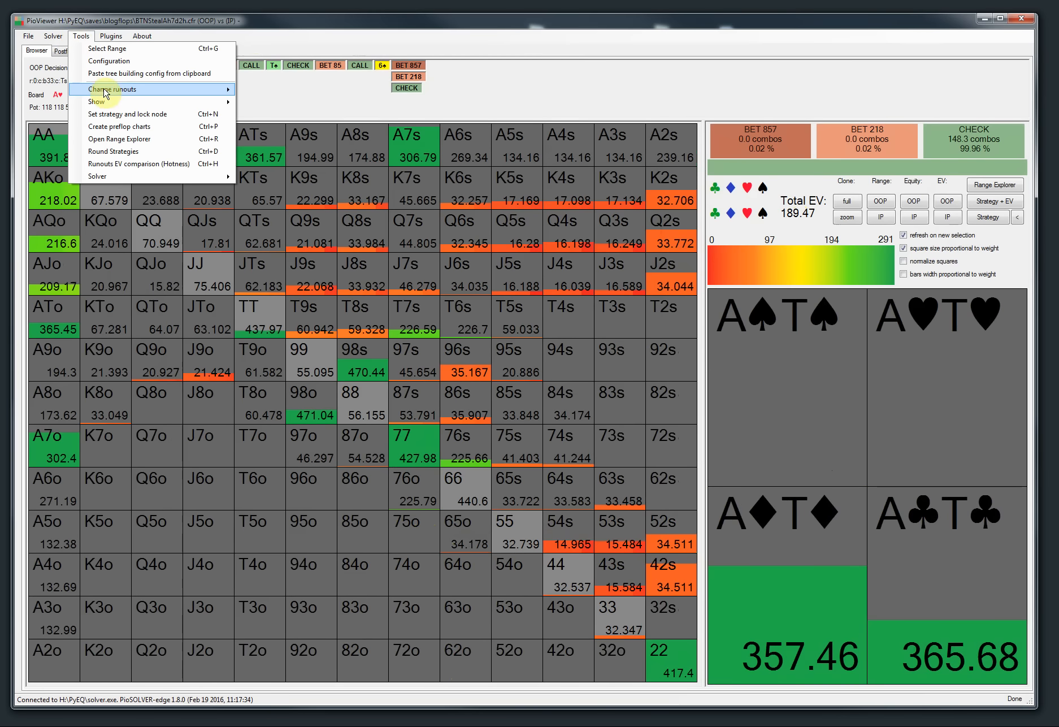
pyautogui.click(124, 164)
pyautogui.click(226, 286)
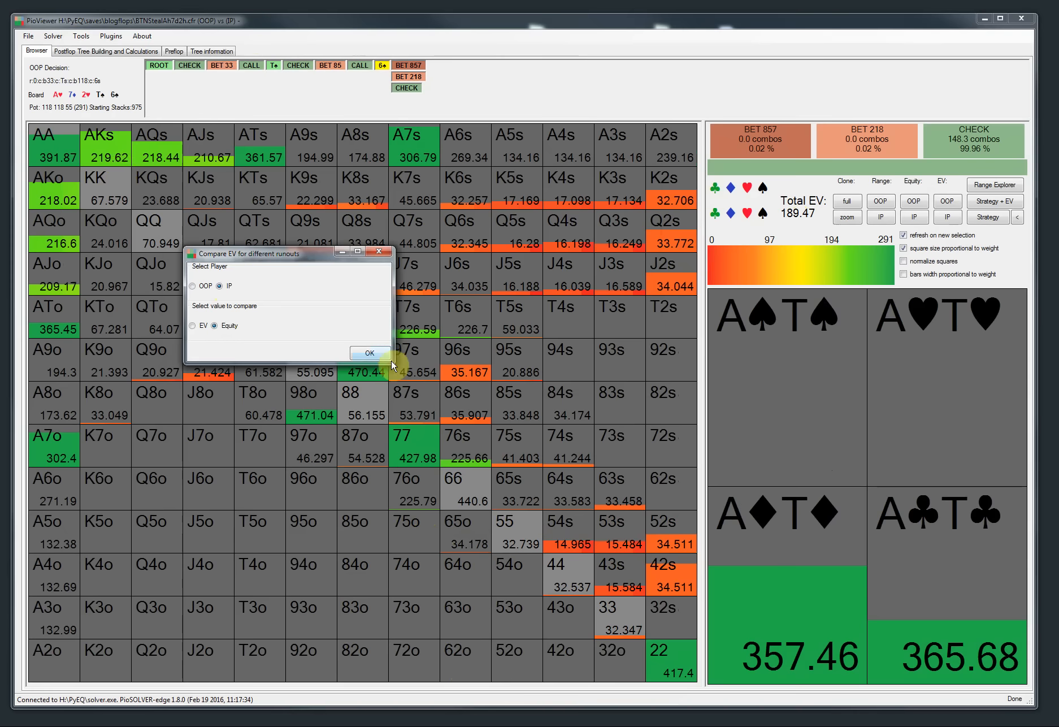
pyautogui.click(386, 354)
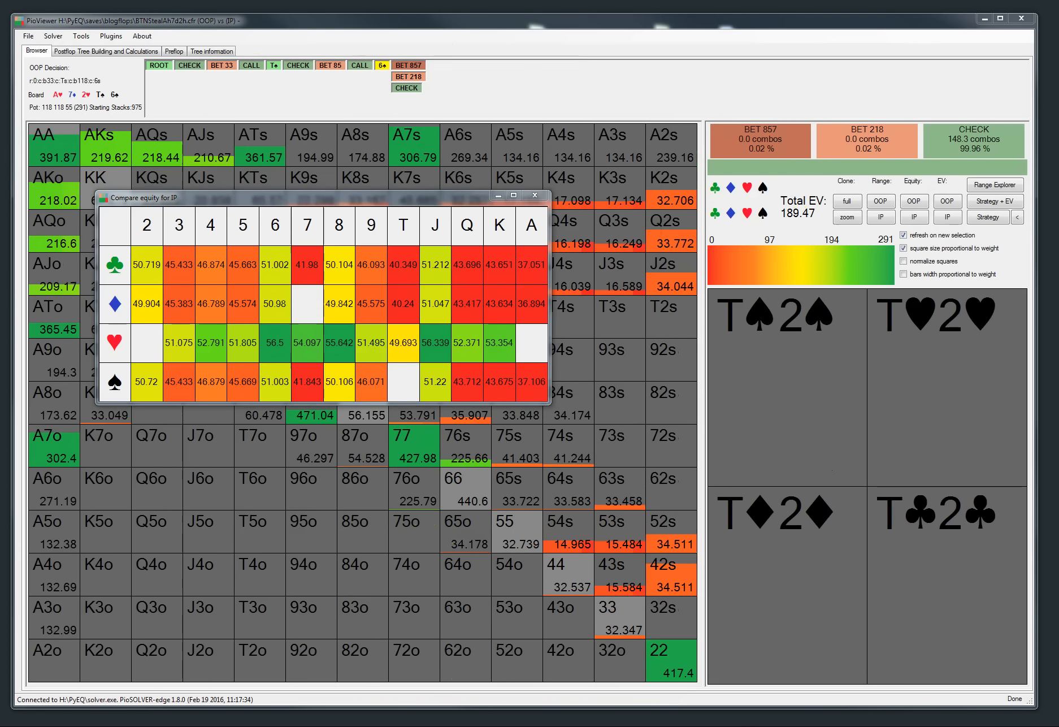
pyautogui.moveTo(415, 170); pyautogui.dragTo(788, 201)
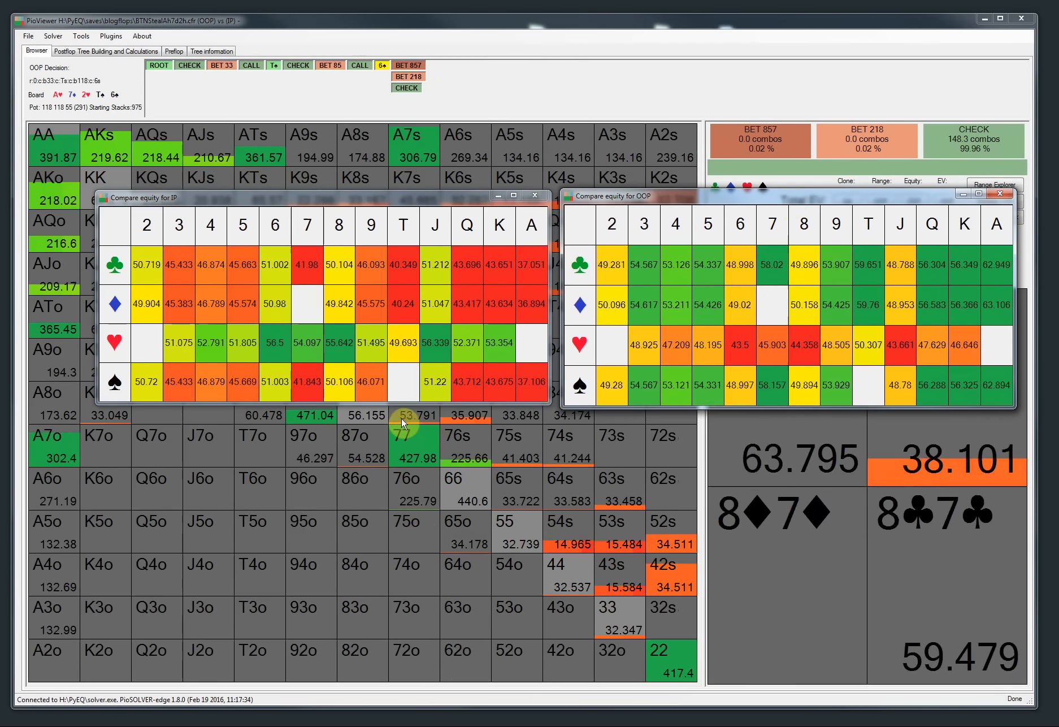
pyautogui.click(1000, 194)
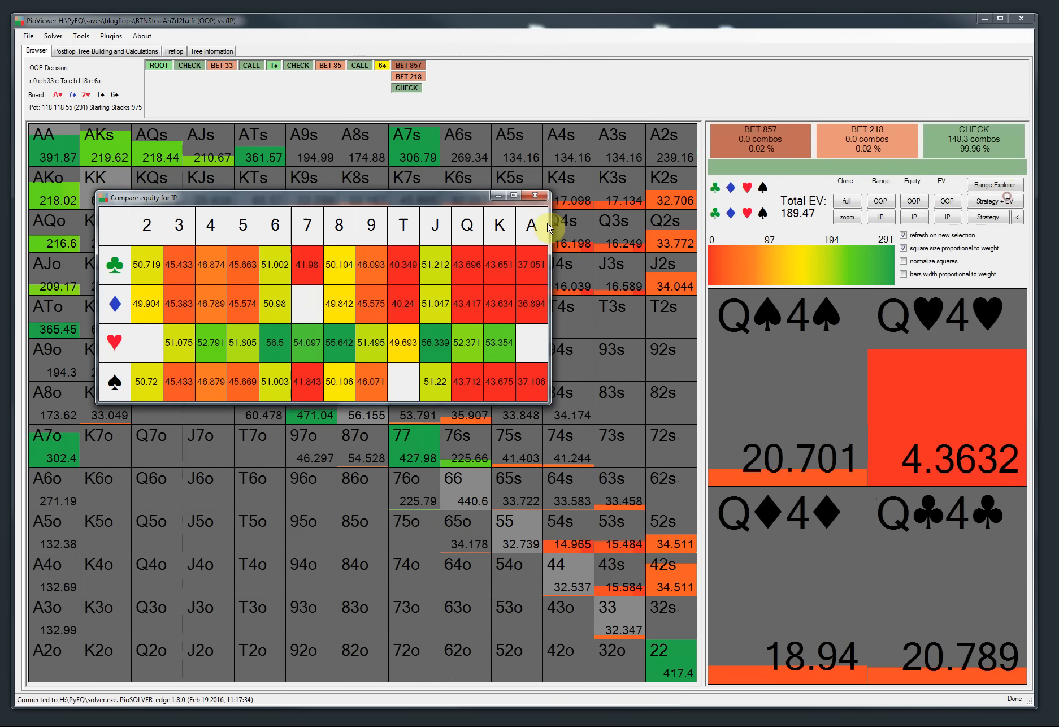
pyautogui.click(538, 196)
# Step: Read the release notes' performance improvements section in the browser, then minimize it
pyautogui.moveTo(0, 72); pyautogui.dragTo(513, 56)
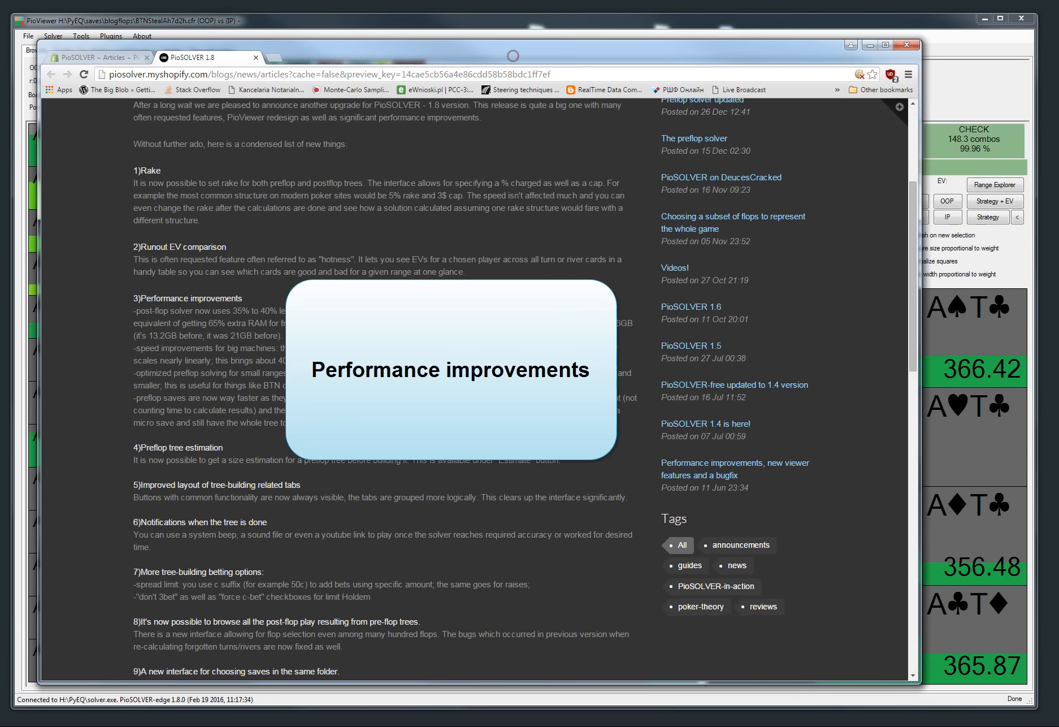
pyautogui.scroll(-1, 327, 266)
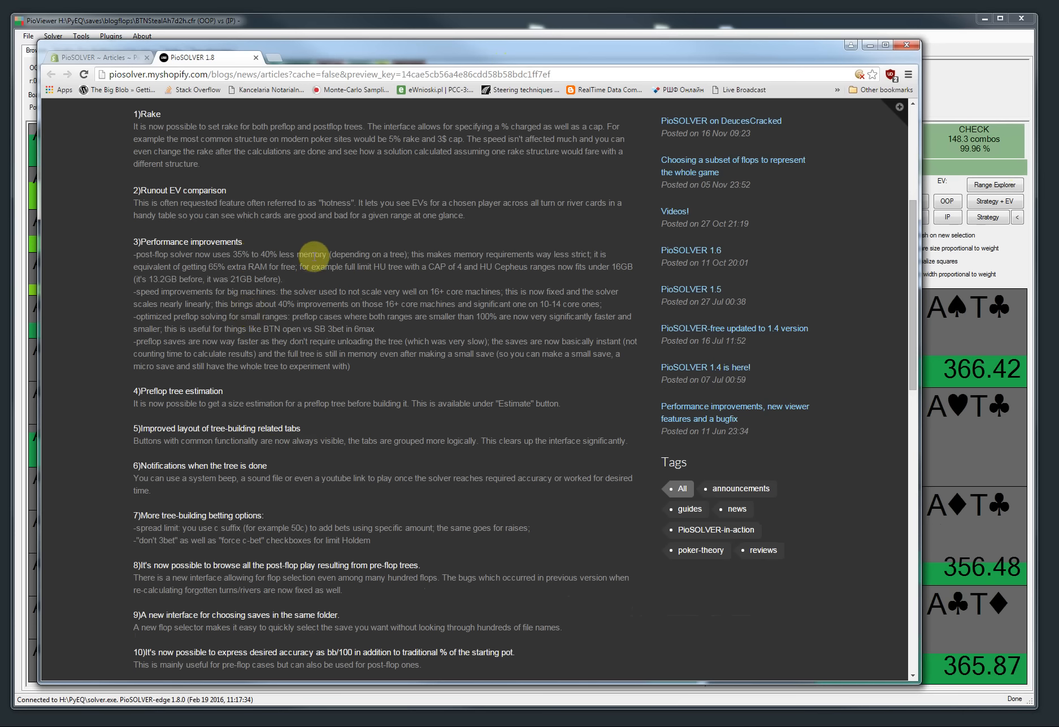
pyautogui.click(870, 44)
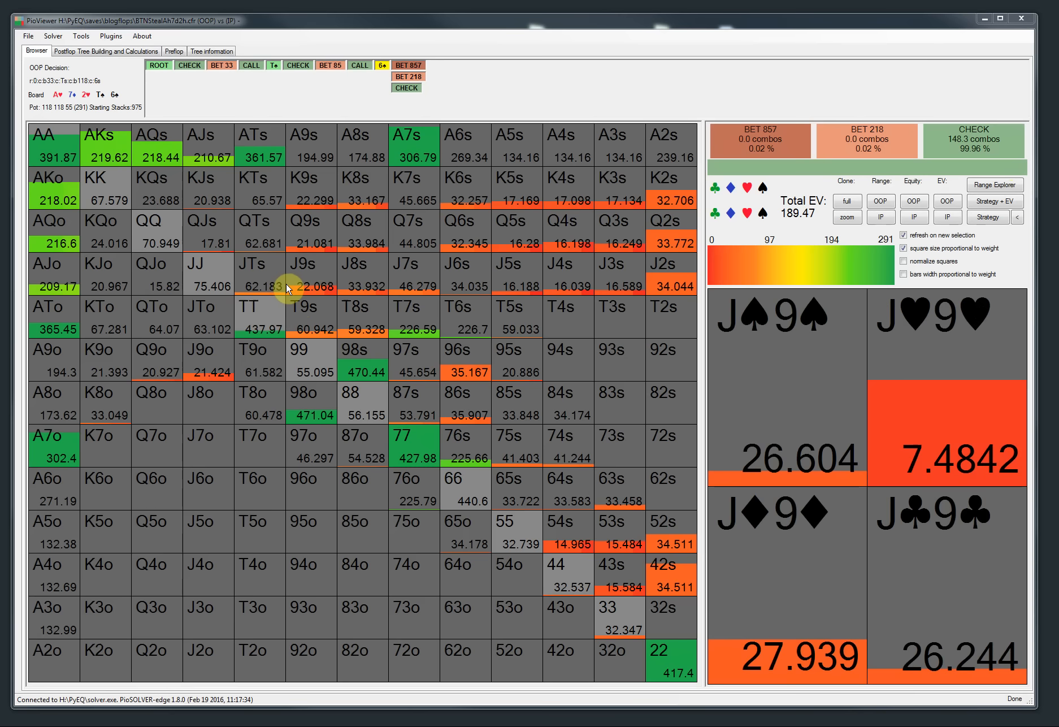
# Step: Load the CepheusTs9s5d-full limit tree parameters and set the board to Ts 5d 9h
pyautogui.click(85, 52)
pyautogui.click(68, 68)
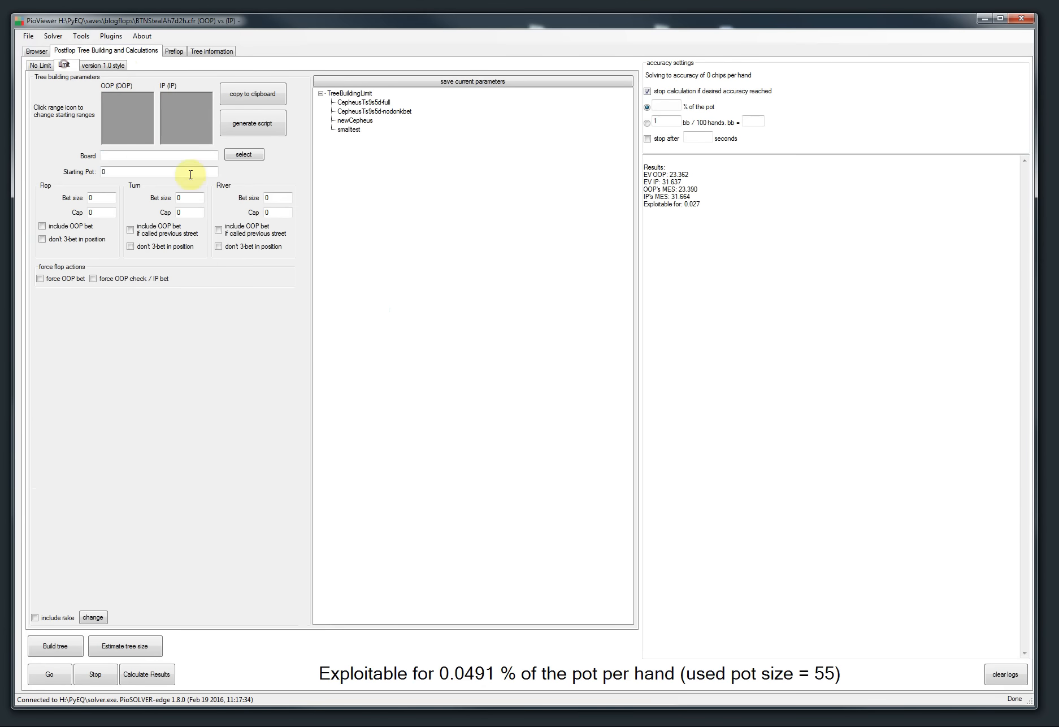
pyautogui.click(351, 103)
pyautogui.click(257, 157)
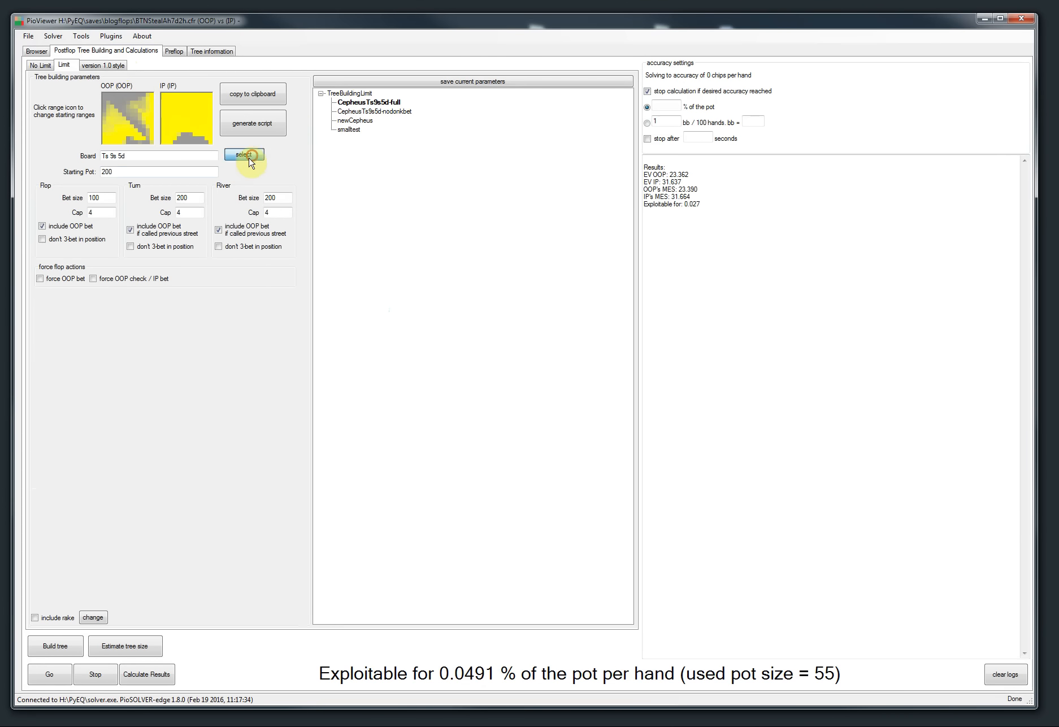
pyautogui.click(414, 247)
pyautogui.click(595, 271)
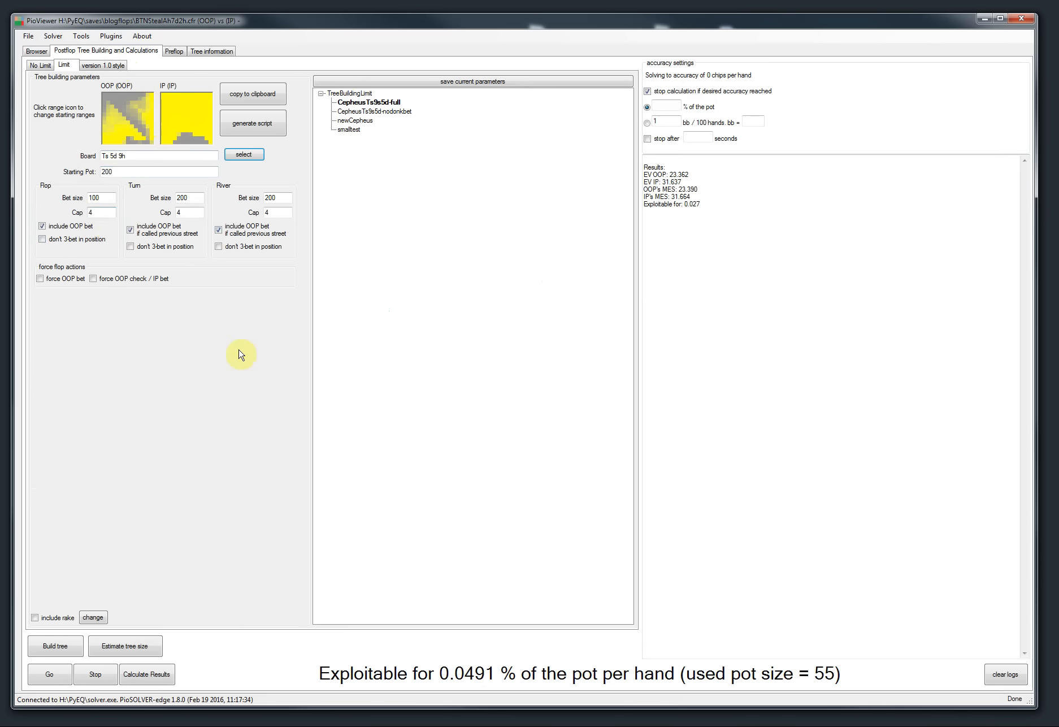
# Step: Build the limit tree and check the solver's memory usage in Task Manager
pyautogui.click(76, 641)
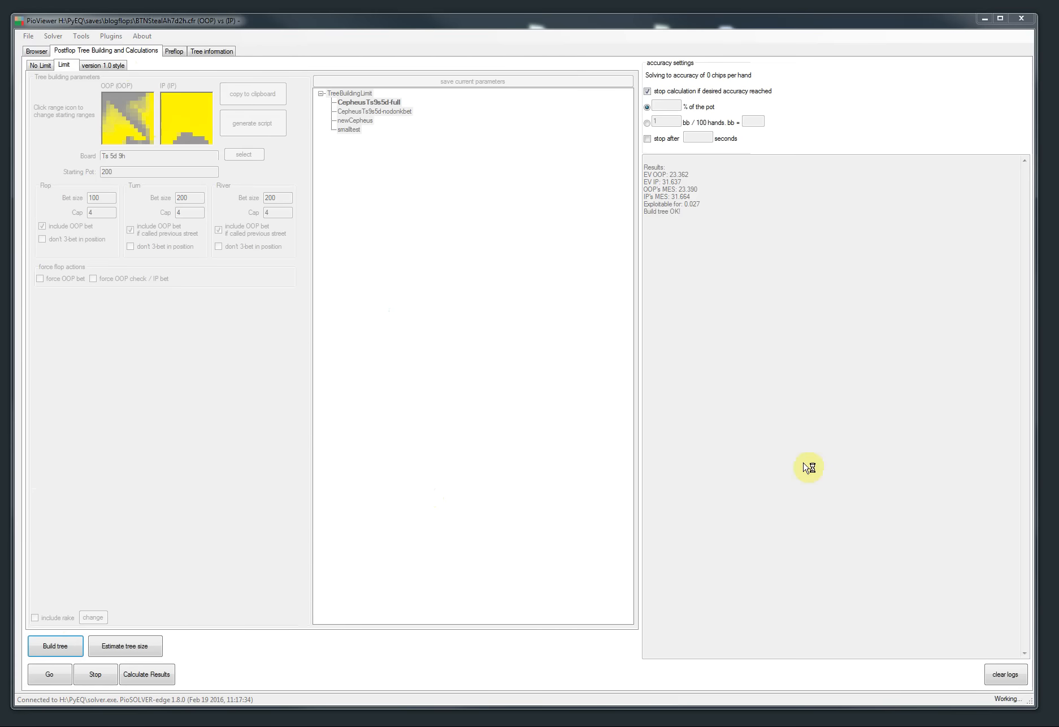
pyautogui.hotkey('ctrl', 'shift', 'Escape')
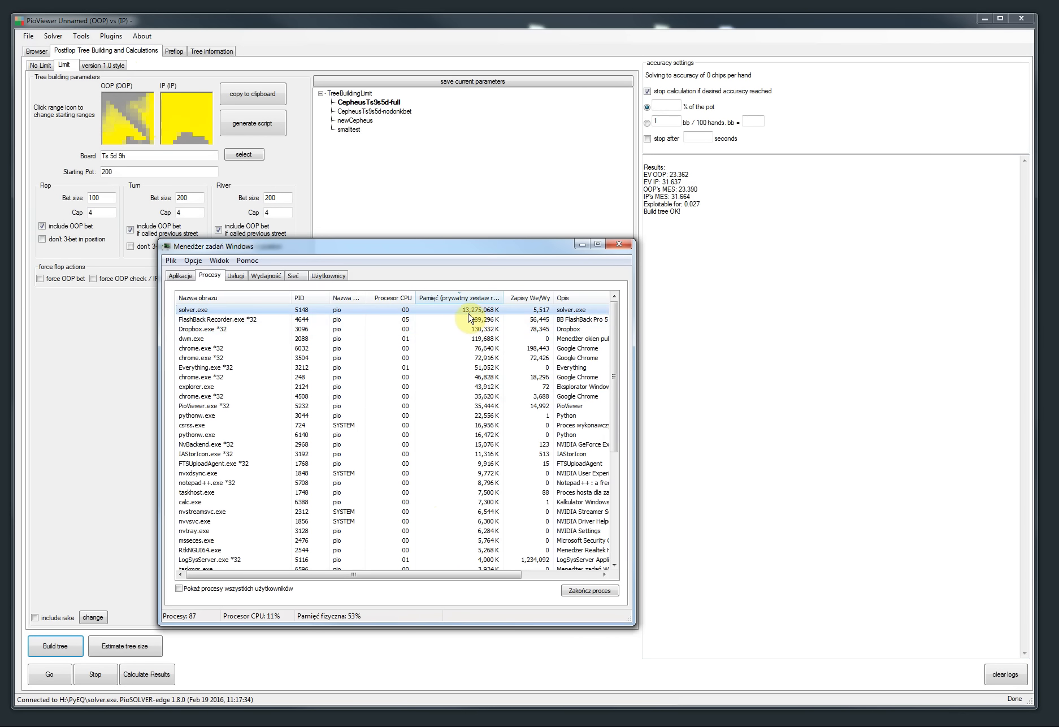
pyautogui.click(582, 246)
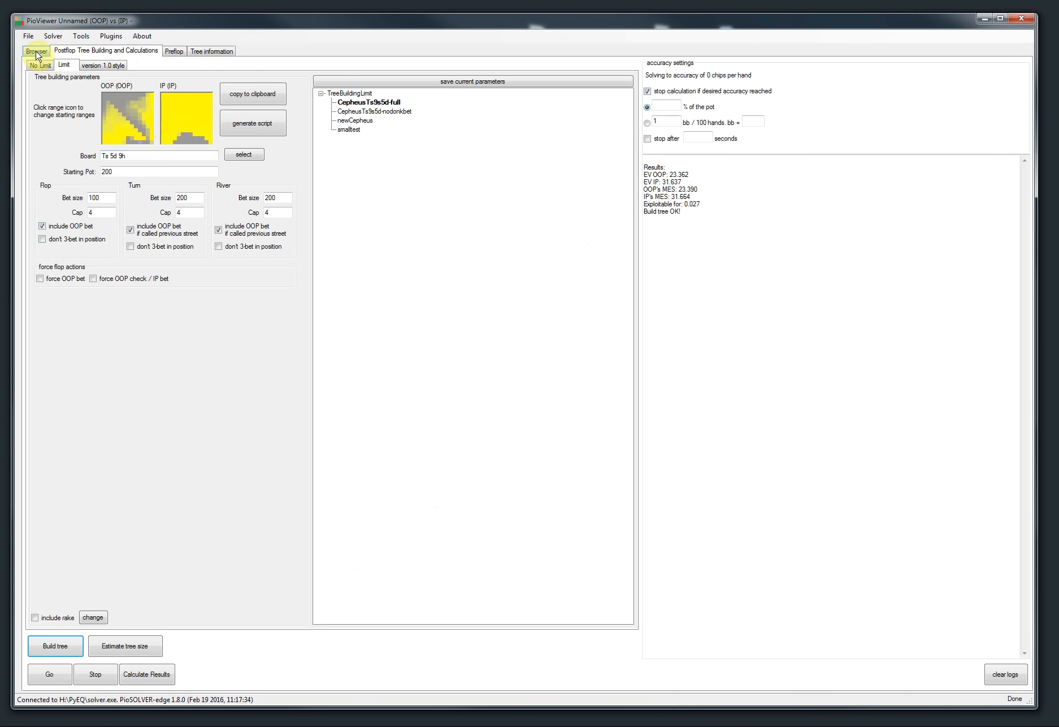
# Step: Return to the no-limit parameters and highlight the release note about faster preflop saves
pyautogui.click(43, 63)
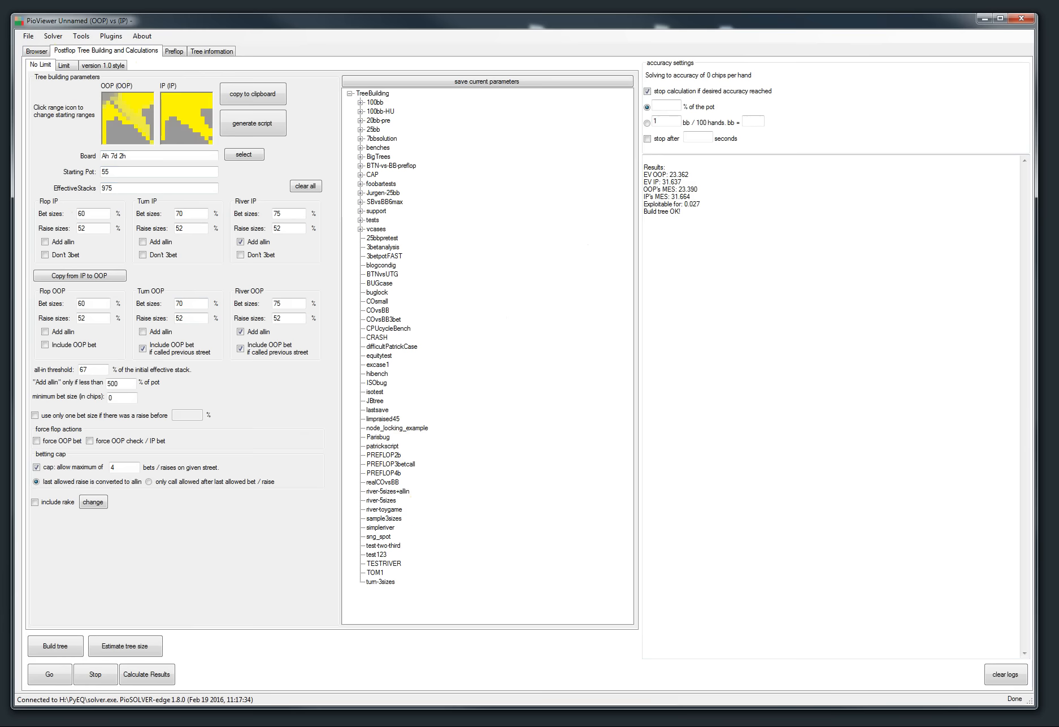
pyautogui.moveTo(0, 71); pyautogui.dragTo(500, 49)
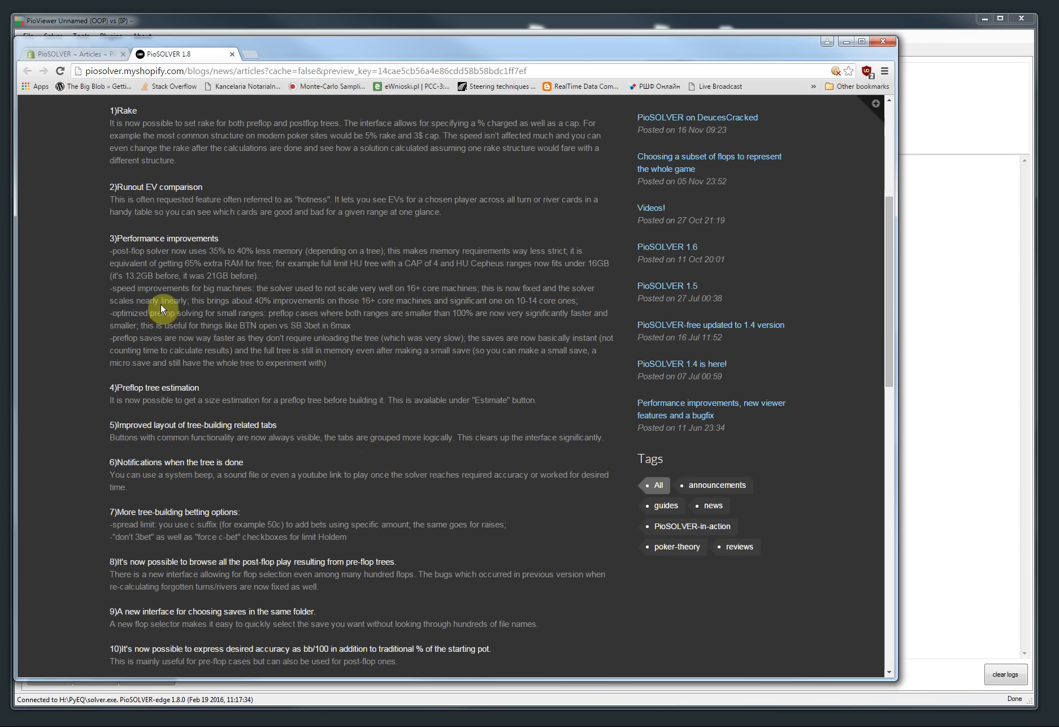
pyautogui.moveTo(116, 338); pyautogui.dragTo(266, 351)
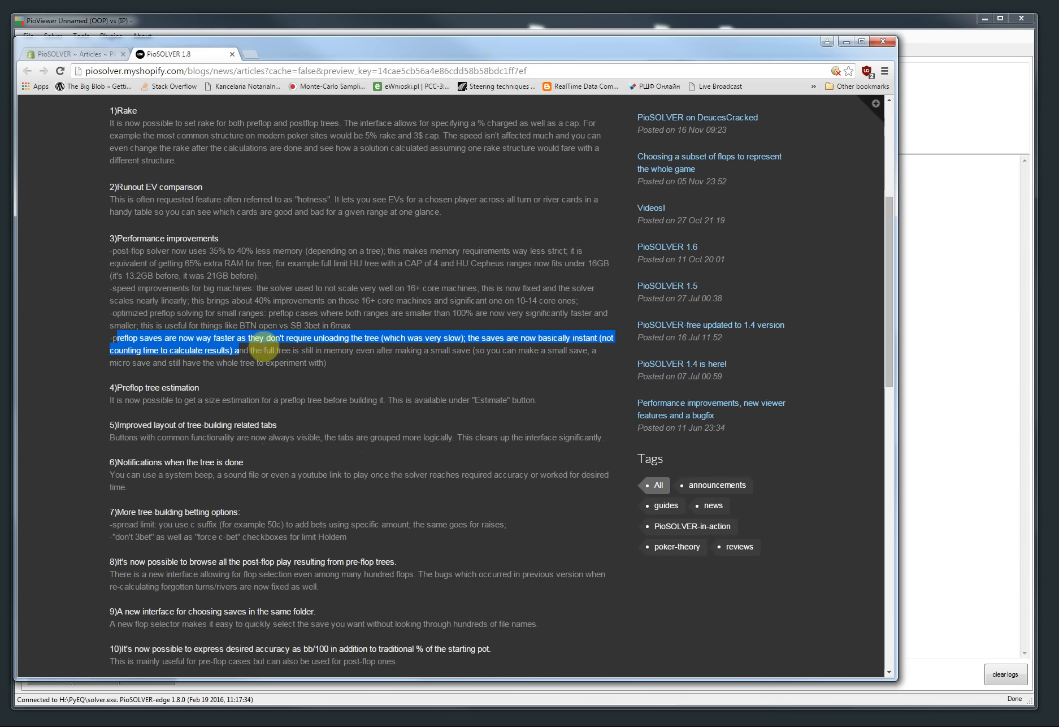
pyautogui.click(846, 41)
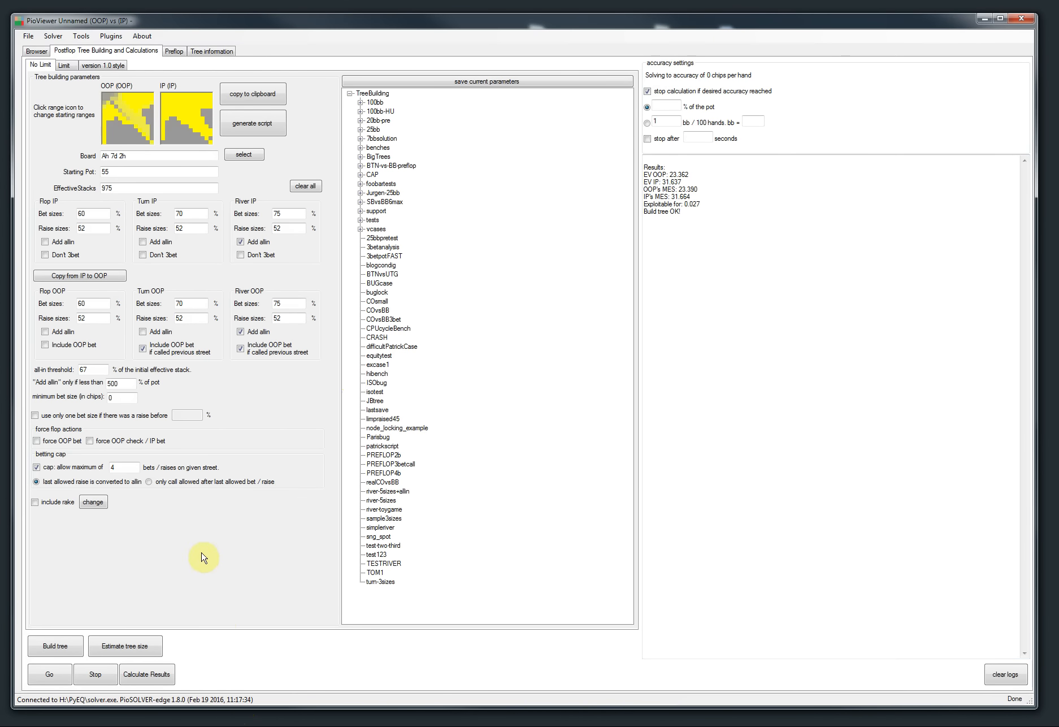
# Step: Start calculating results, then end the solver.exe process from Task Manager
pyautogui.click(141, 679)
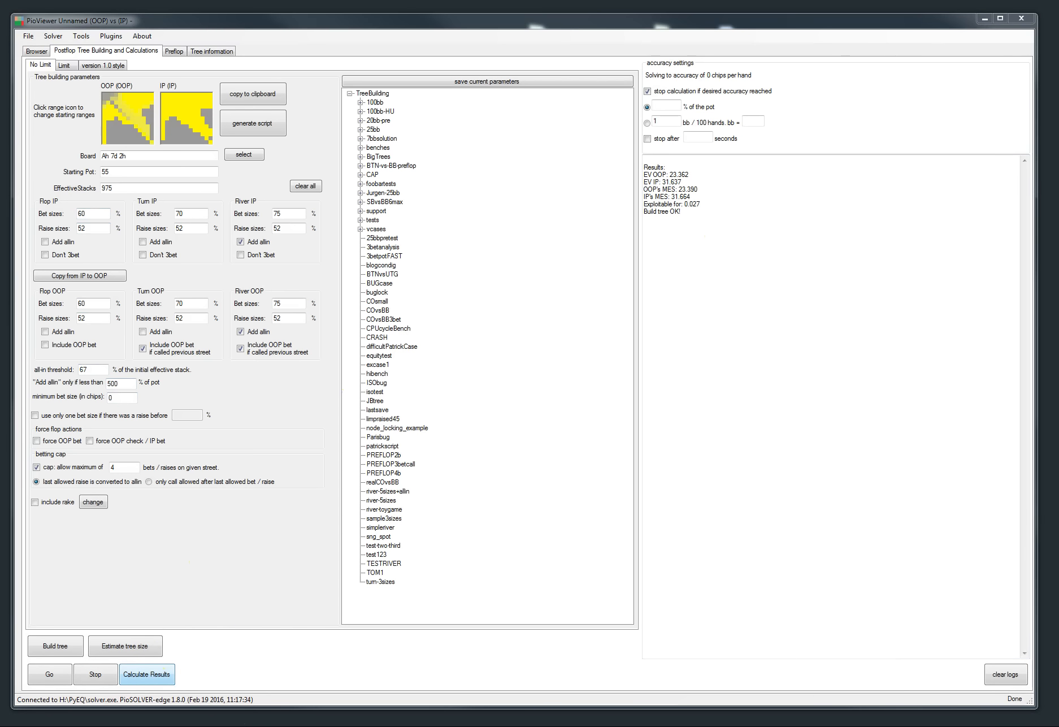
pyautogui.hotkey('ctrl', 'shift', 'Escape')
pyautogui.click(310, 311)
pyautogui.press('Delete')
pyautogui.click(571, 406)
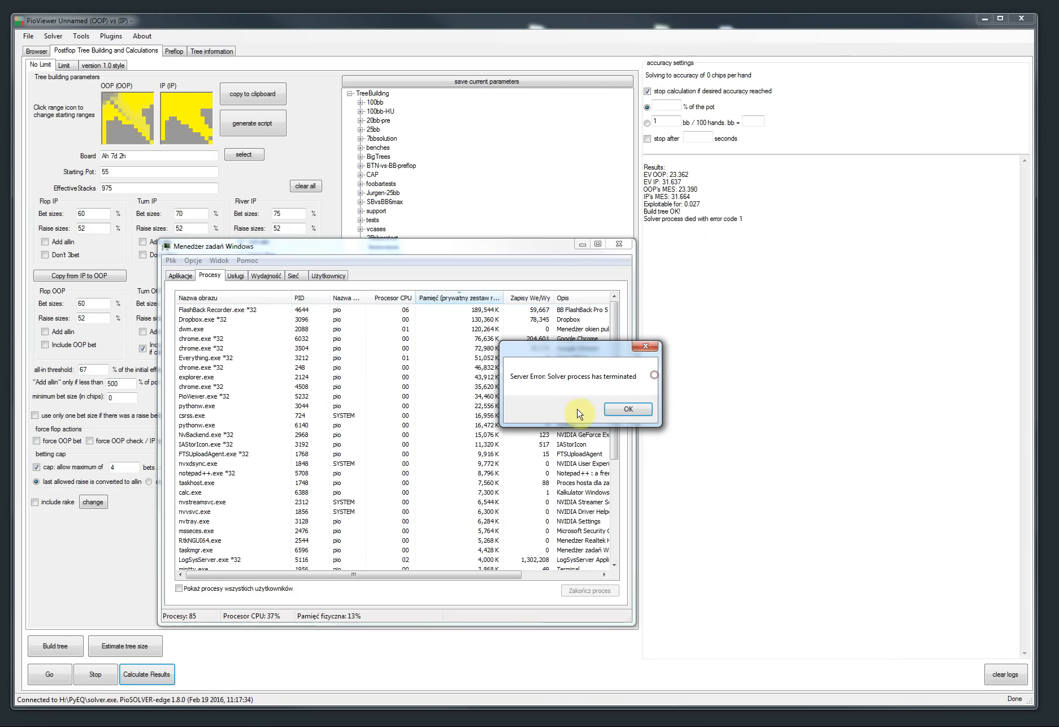
# Step: Dismiss the solver error, close Task Manager, and reconnect to the recently used H:\PyEQ\solver.exe
pyautogui.click(621, 408)
pyautogui.click(582, 247)
pyautogui.click(53, 36)
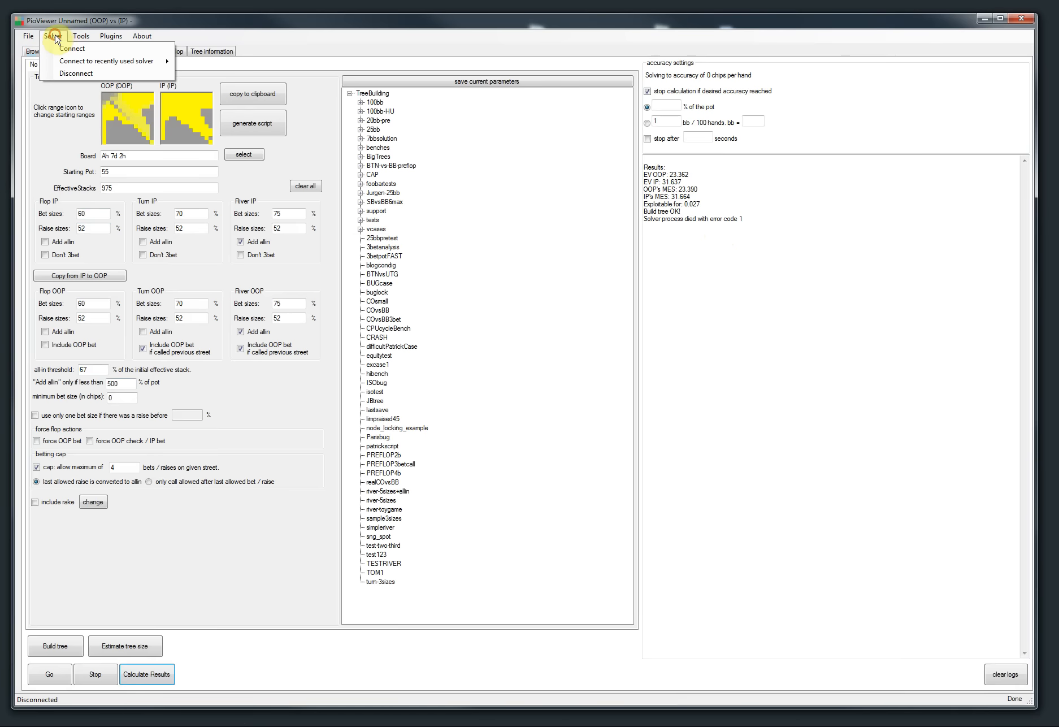
pyautogui.click(61, 59)
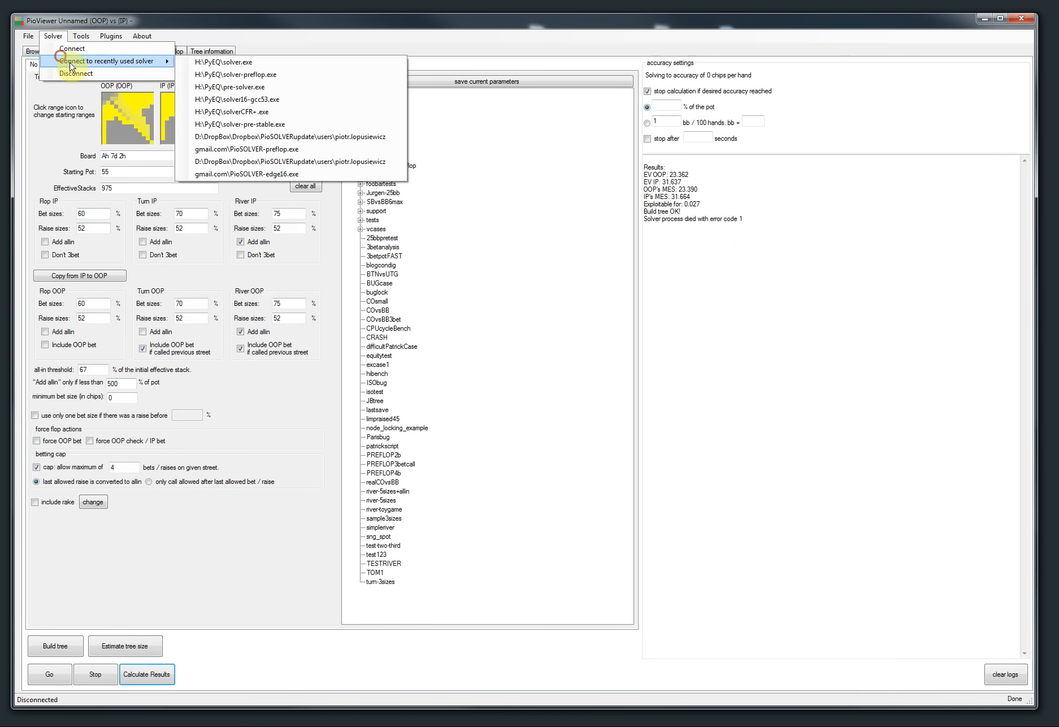
pyautogui.click(223, 63)
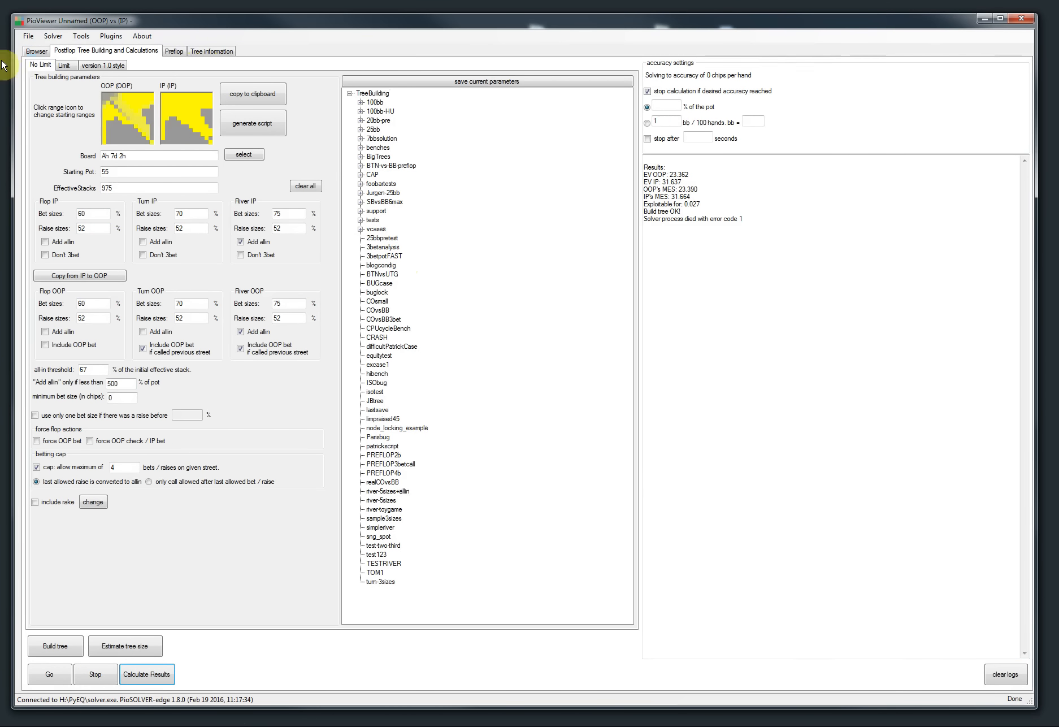
# Step: Load the recently used BTNStealAh7d2h.cfr tree and calculate its results
pyautogui.click(28, 36)
pyautogui.moveTo(43, 63)
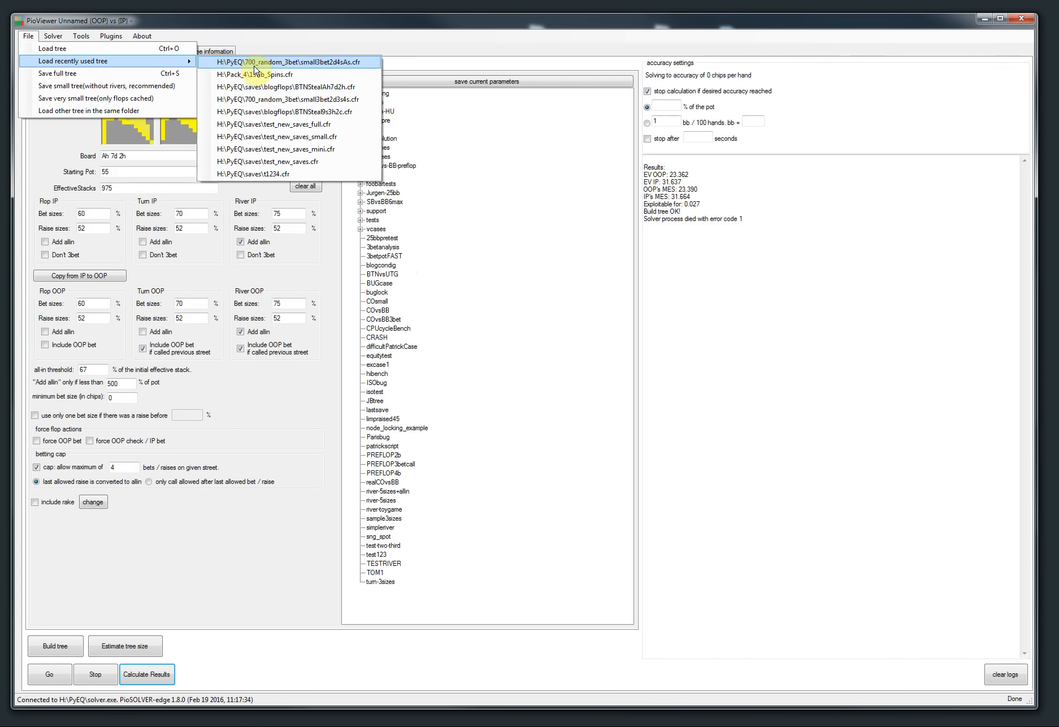
pyautogui.click(251, 87)
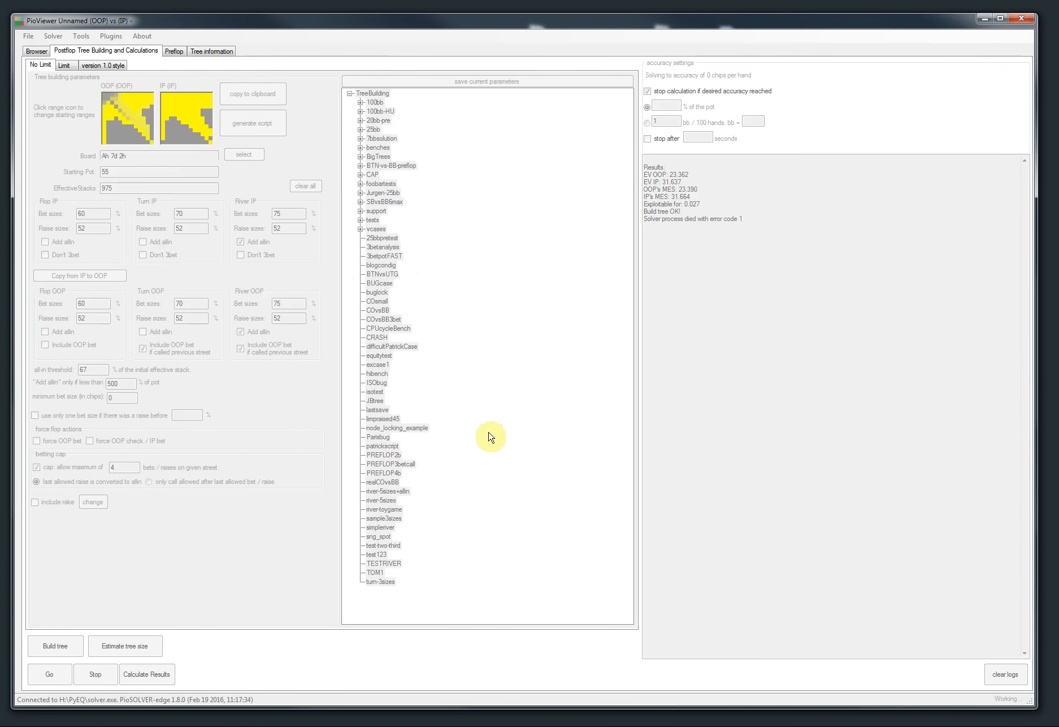
pyautogui.click(148, 675)
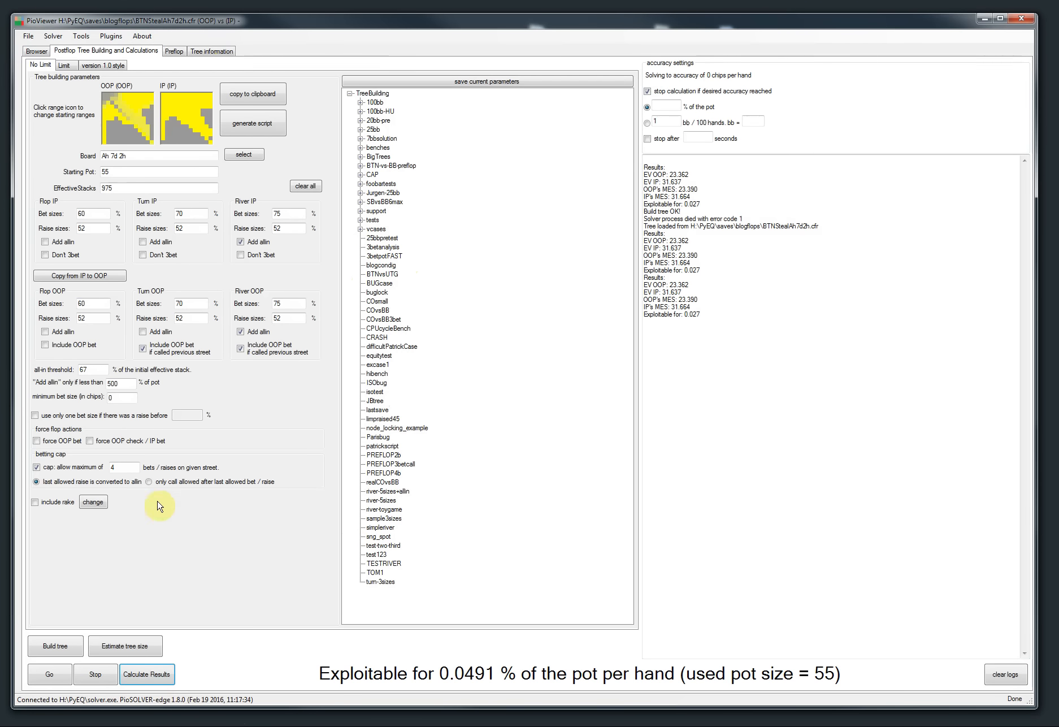
# Step: Save a small tree without rivers in the saves\blogflops folder as BTNStealAh7d2h-SMALL.cfr
pyautogui.click(22, 36)
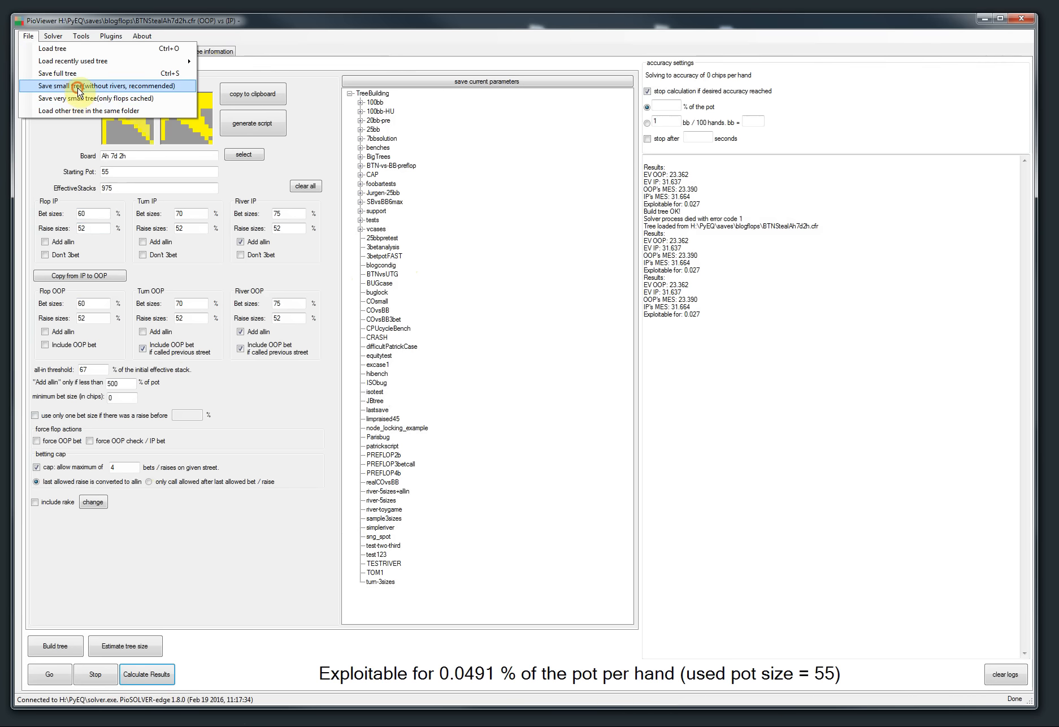
pyautogui.click(74, 86)
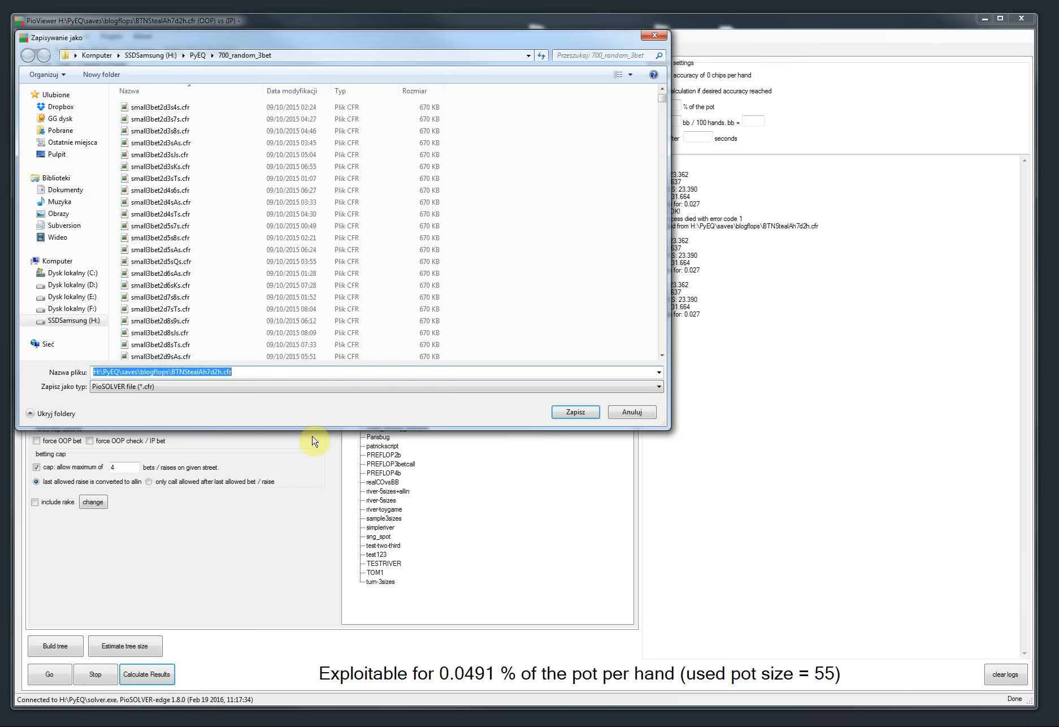
pyautogui.click(197, 55)
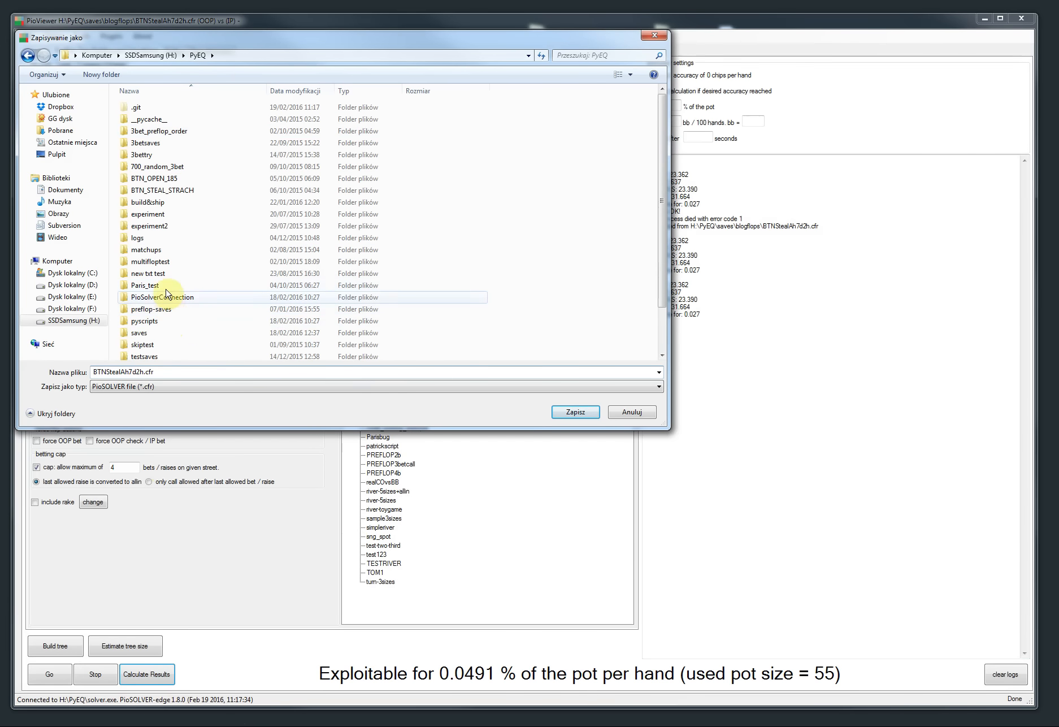
pyautogui.click(180, 192)
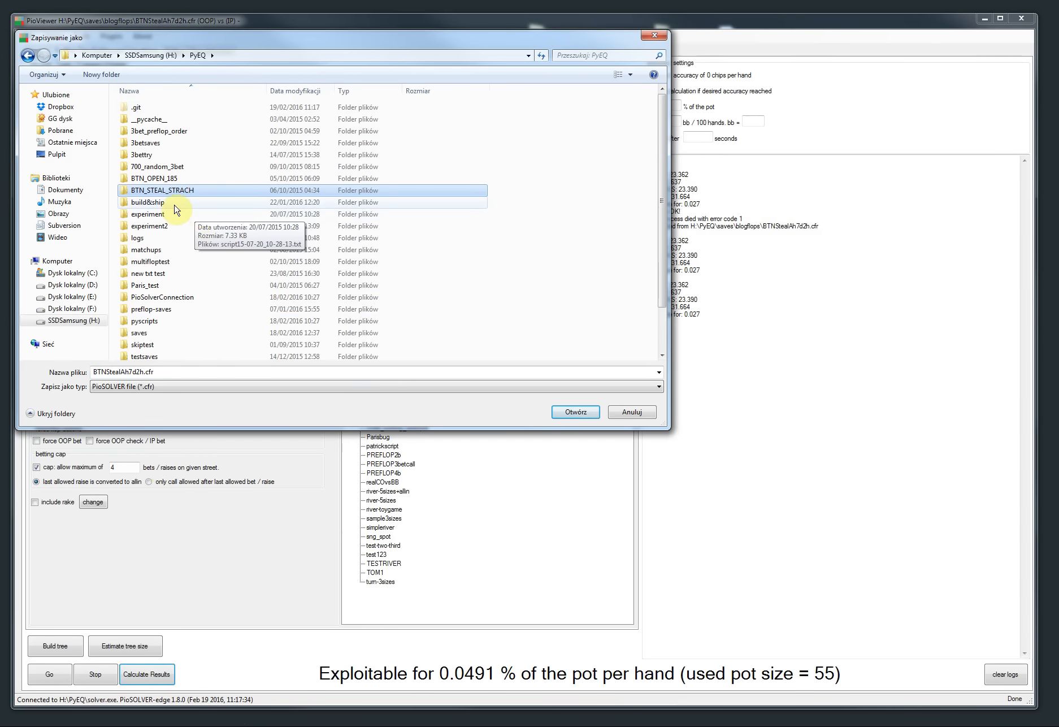
pyautogui.scroll(-1, 180, 249)
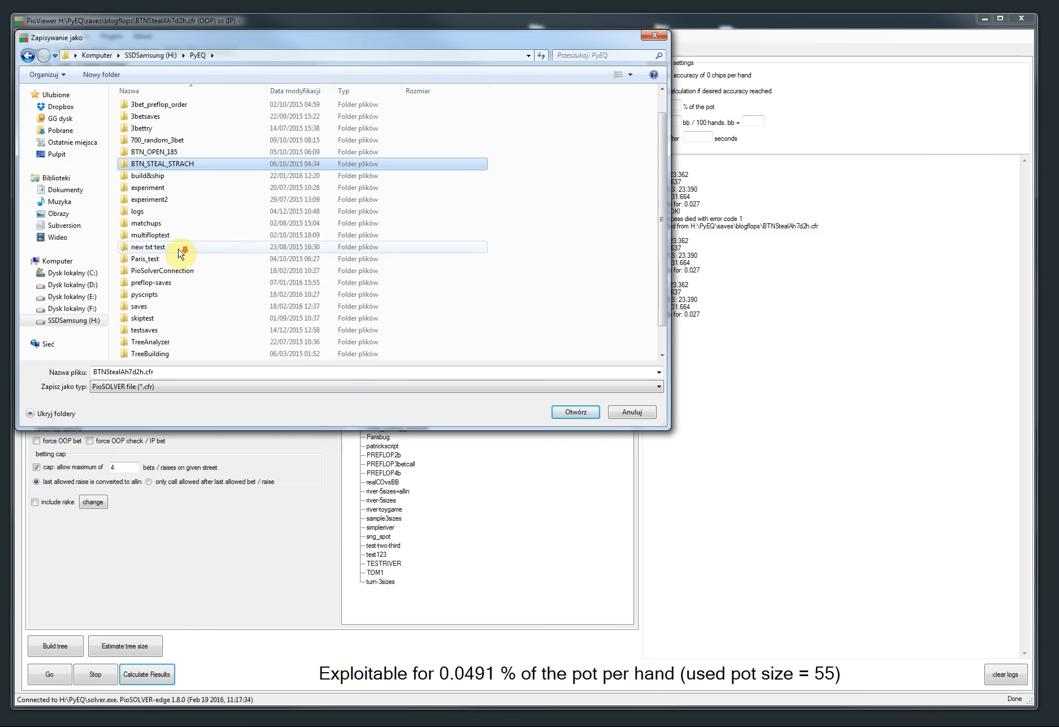
pyautogui.doubleClick(171, 306)
pyautogui.doubleClick(175, 145)
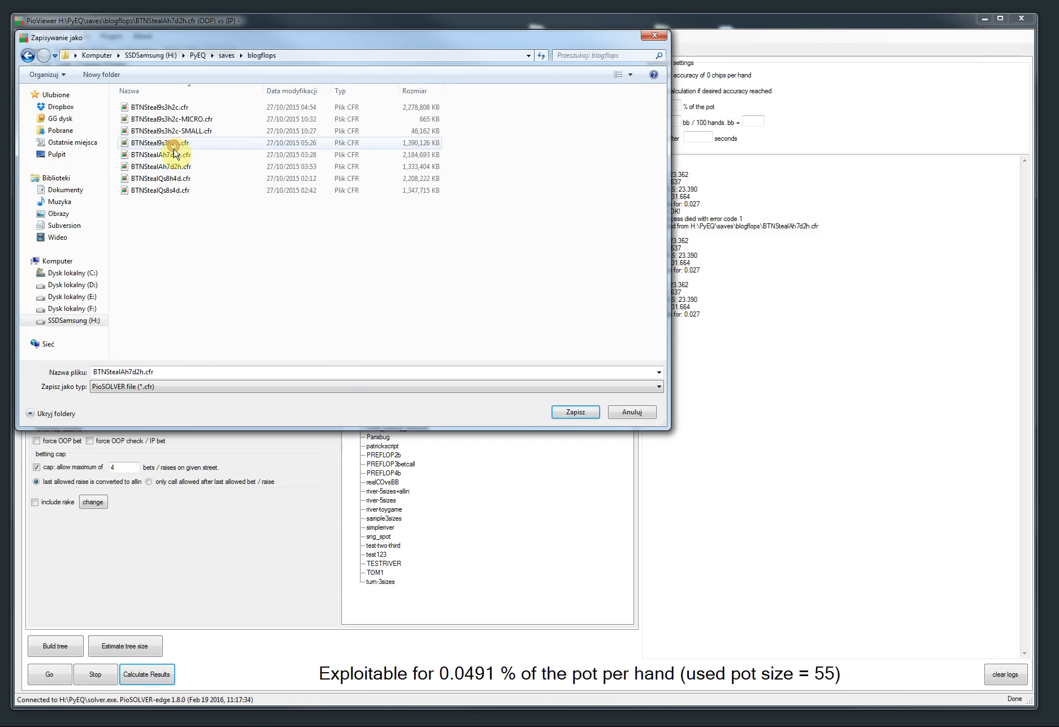
pyautogui.click(174, 370)
pyautogui.click(180, 373)
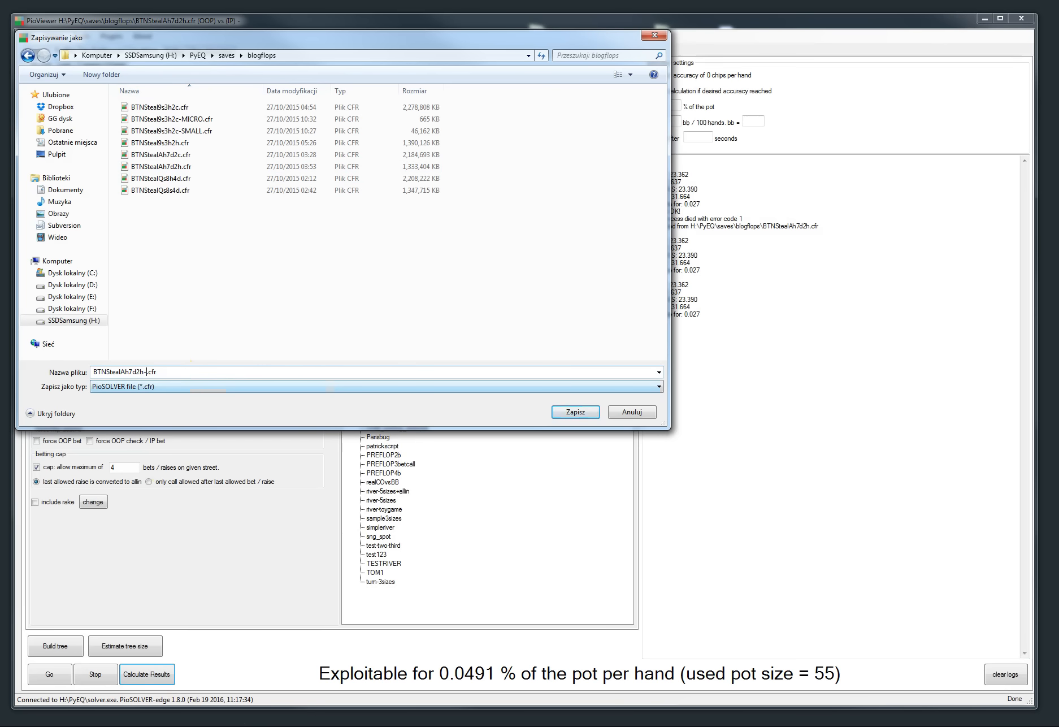
pyautogui.write('-SMALL')
pyautogui.press('Return')
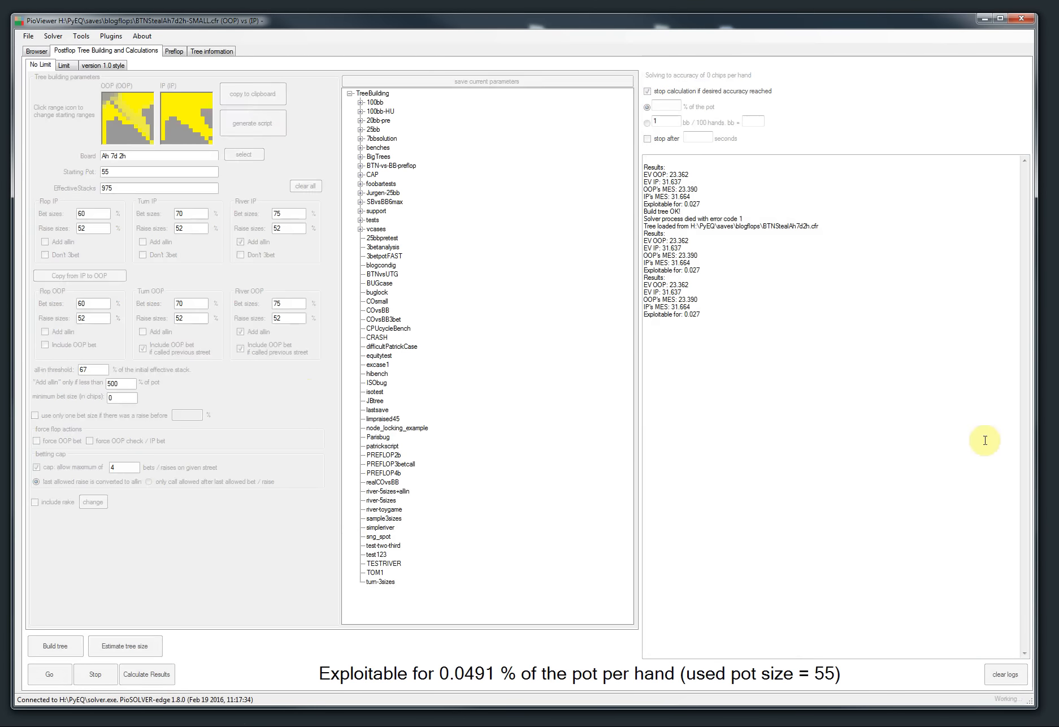
# Step: Save a very small tree with only flops cached as BTNStealAh7d2h-TINY.cfr
pyautogui.click(28, 36)
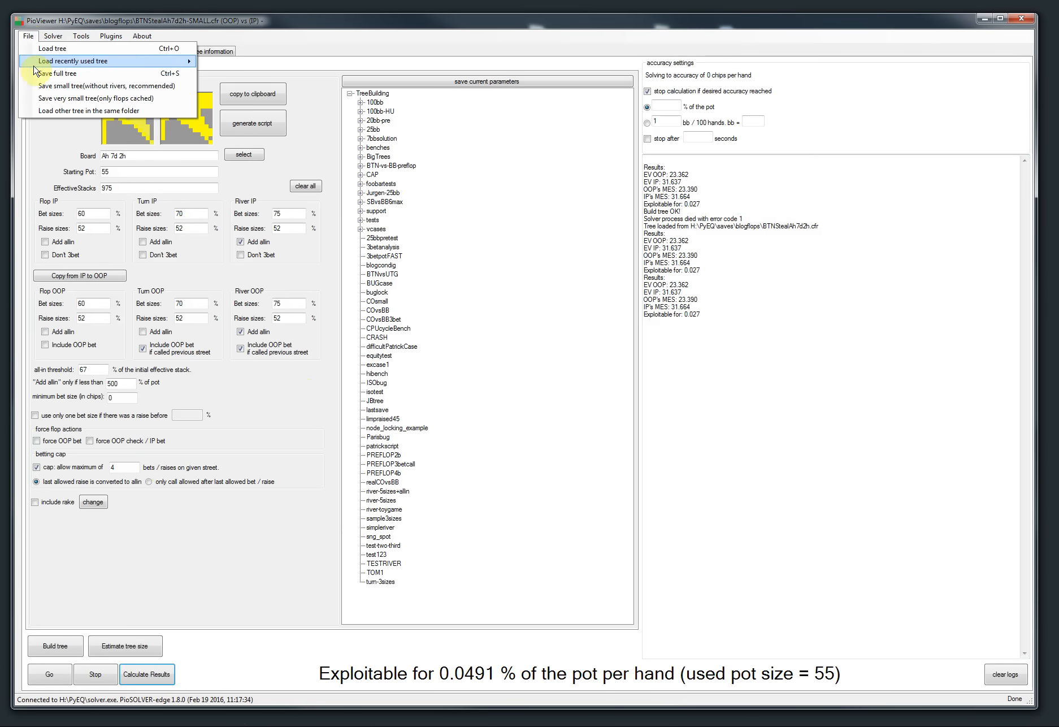
pyautogui.click(50, 88)
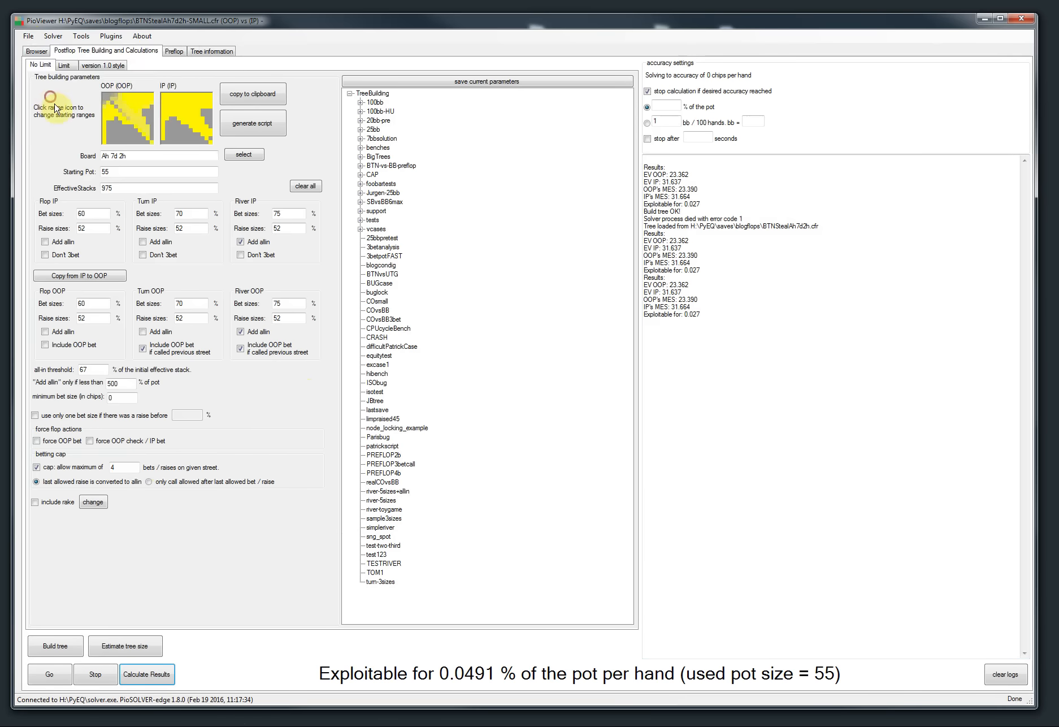
pyautogui.press('End')
pyautogui.press('Left')
pyautogui.press('Left')
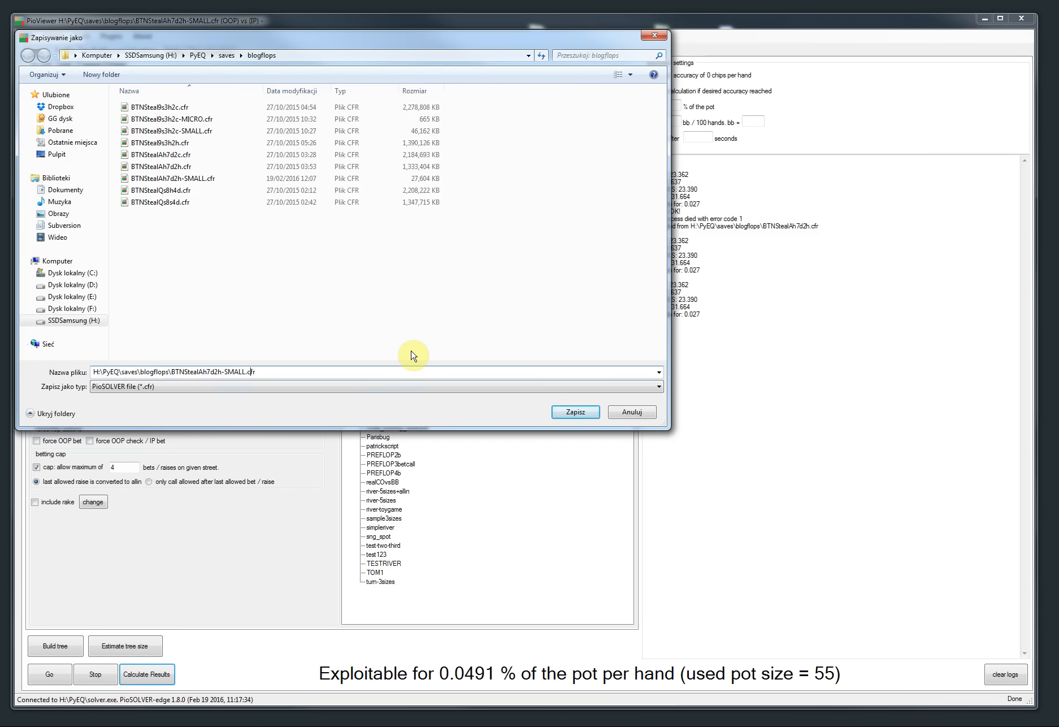
pyautogui.write('TINY')
pyautogui.press('Return')
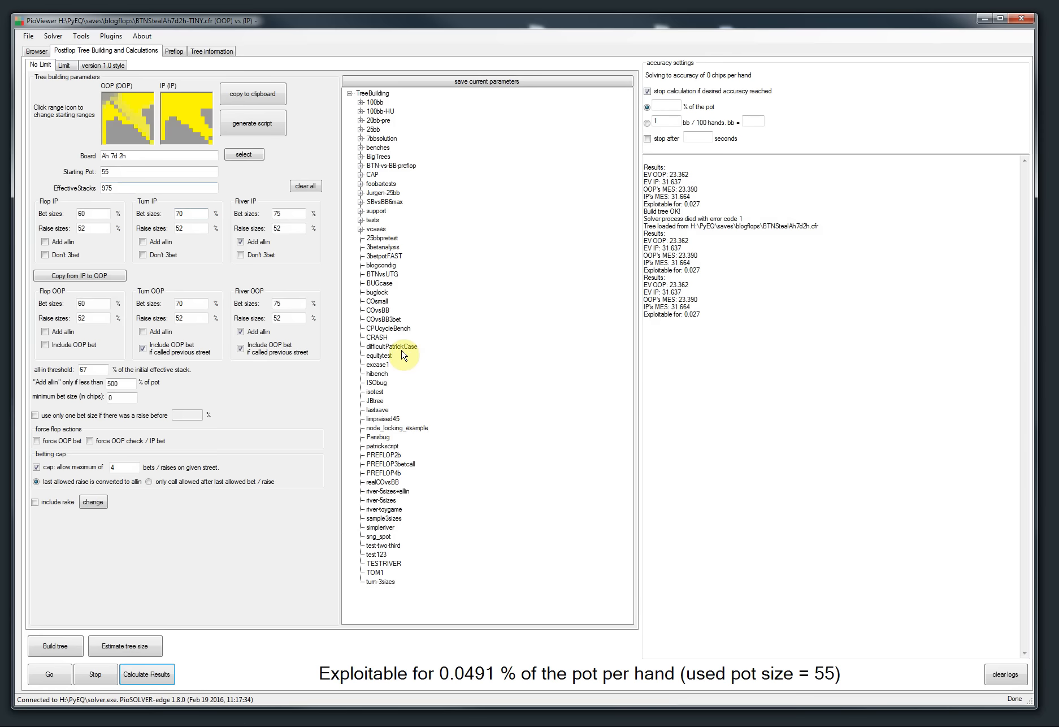
# Step: Compare the saved tree file sizes in the Load tree dialog and the solver's memory in Task Manager
pyautogui.click(28, 36)
pyautogui.click(62, 47)
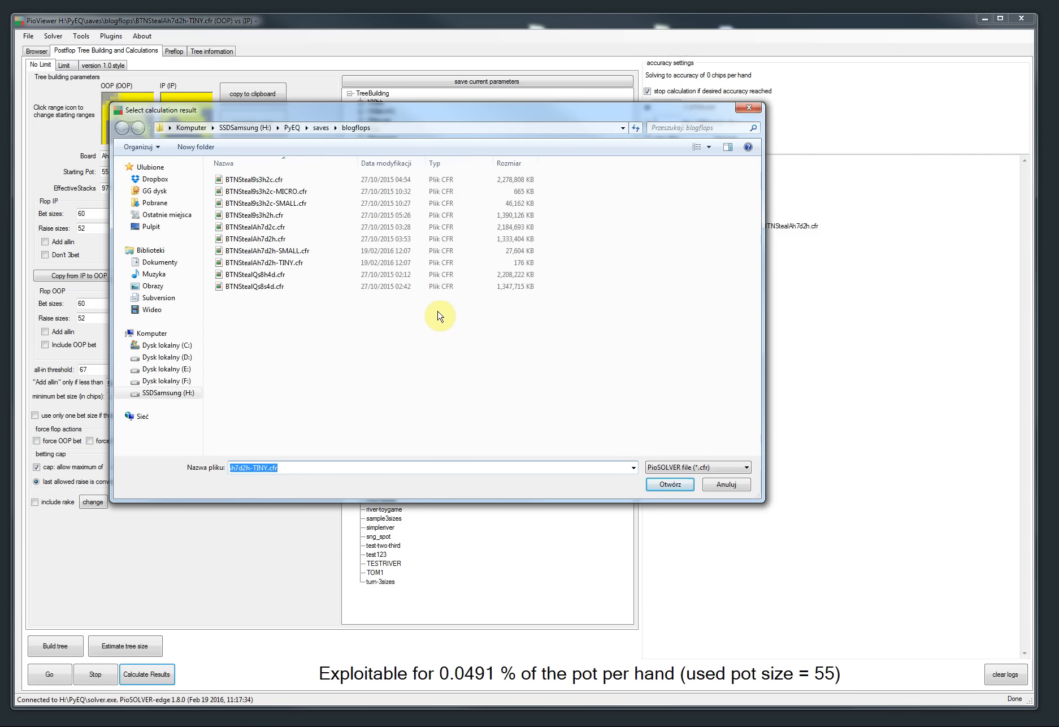
pyautogui.click(519, 206)
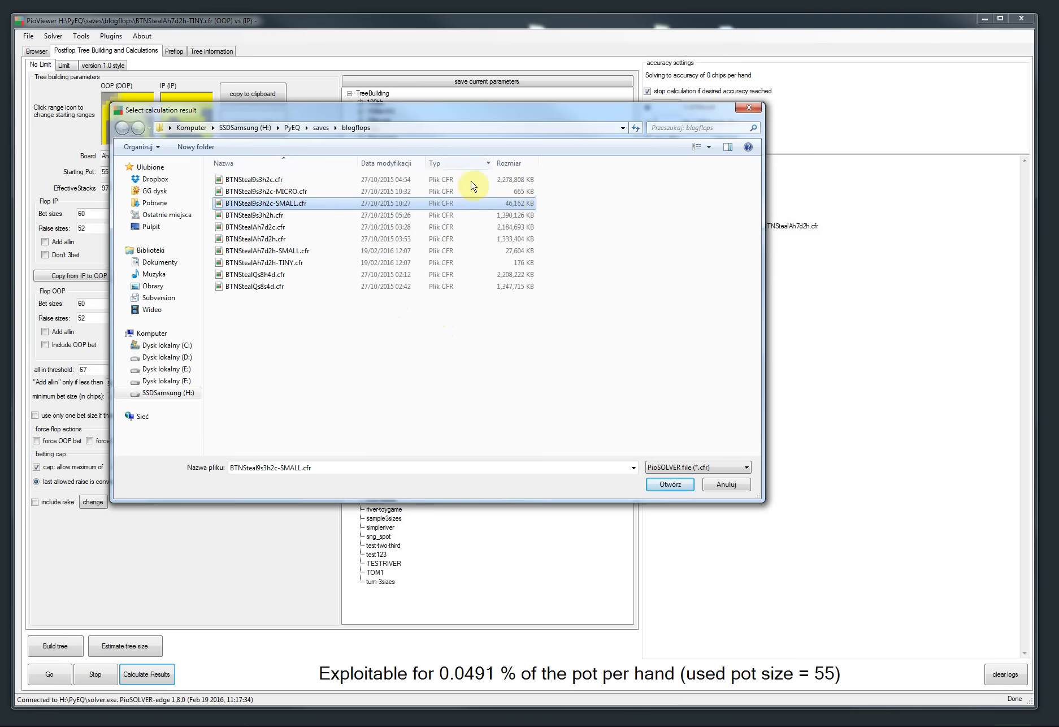
pyautogui.click(519, 194)
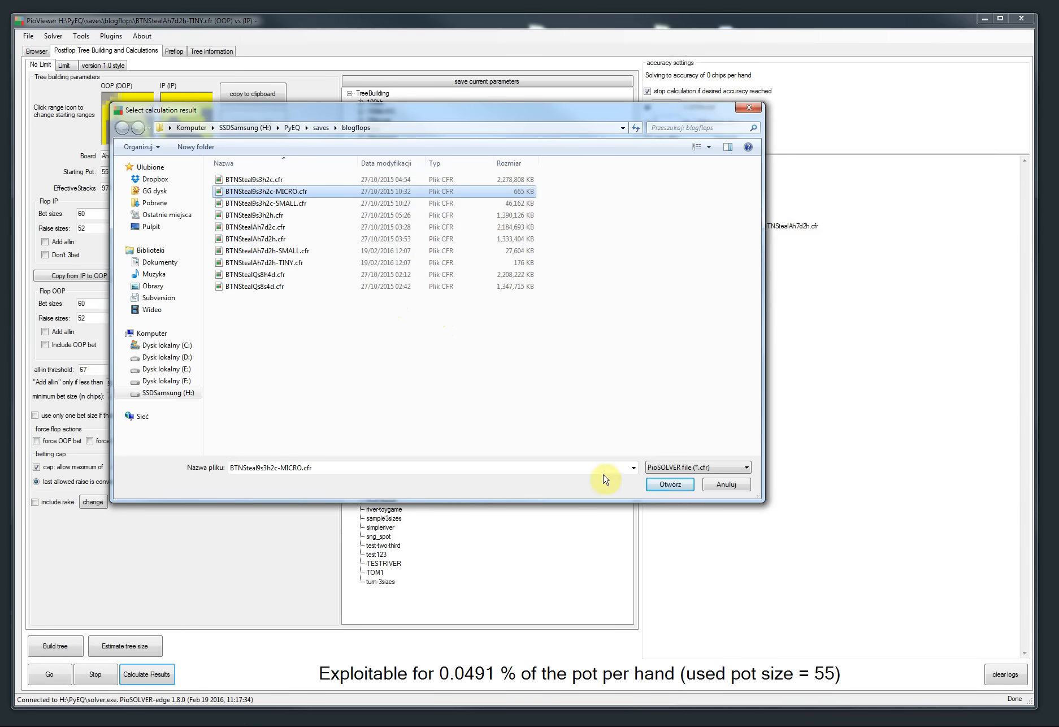
pyautogui.click(726, 485)
pyautogui.hotkey('ctrl', 'shift', 'Escape')
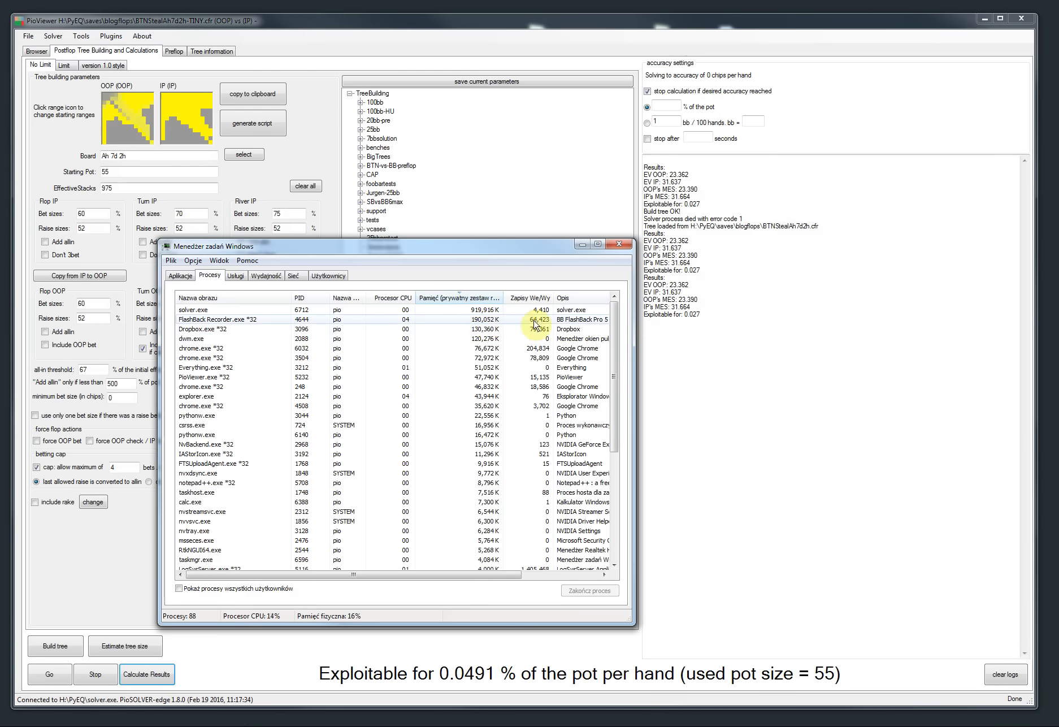
pyautogui.click(581, 245)
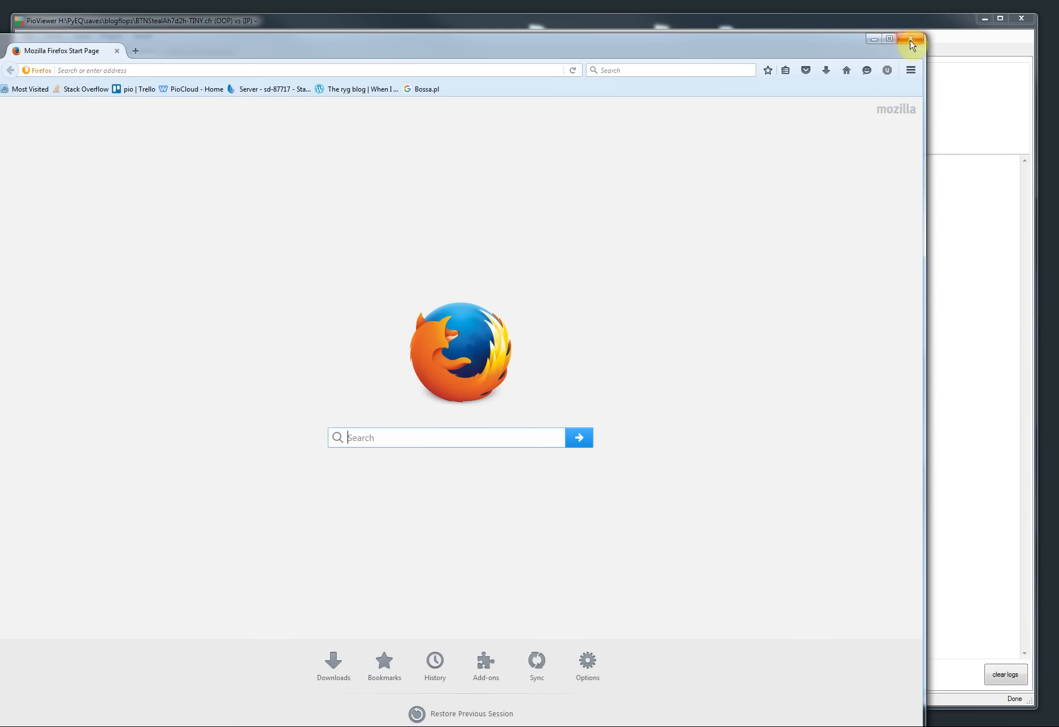
# Step: Switch to the release notes and scroll to the preflop tree estimation item
pyautogui.click(911, 45)
pyautogui.hotkey('alt', 'Tab')
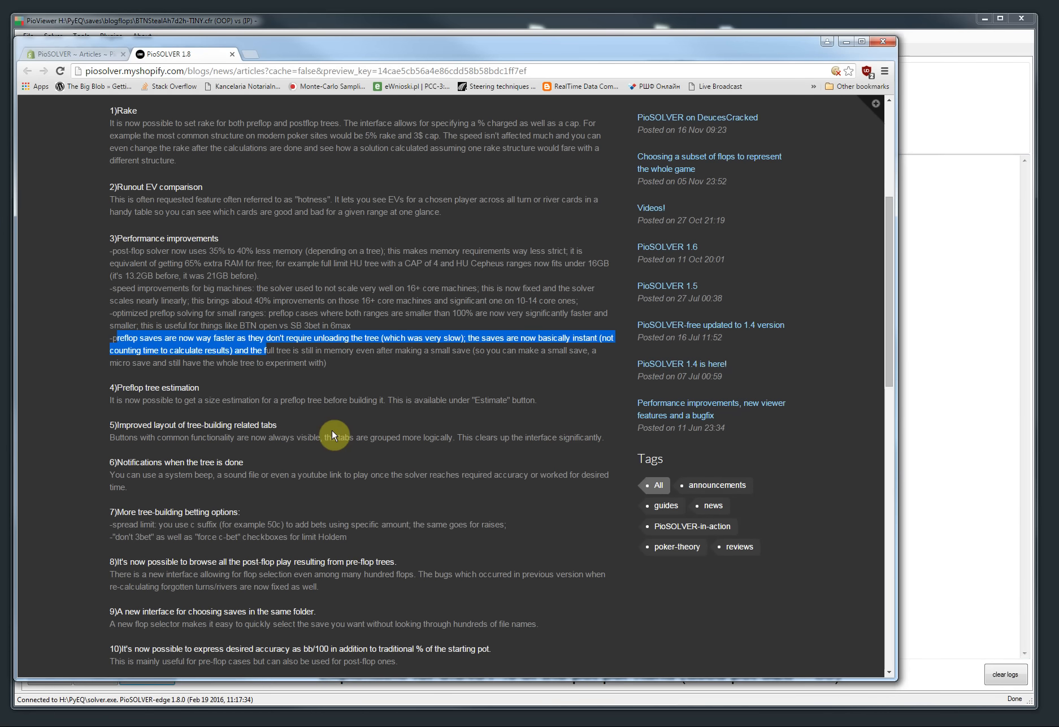
pyautogui.scroll(-2, 332, 435)
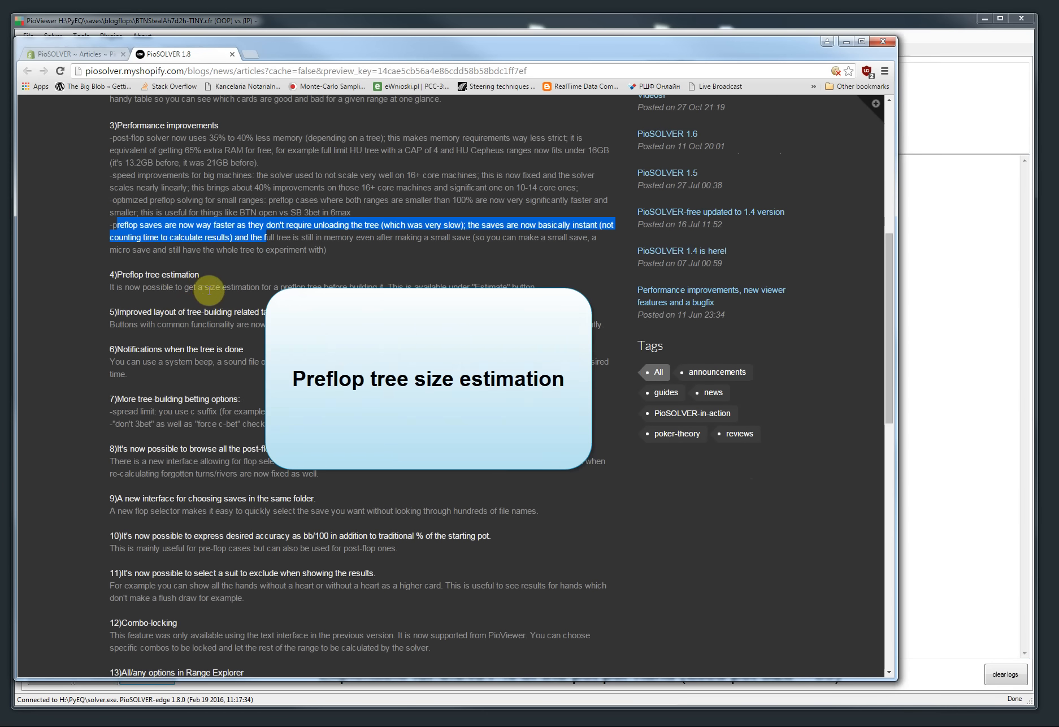
pyautogui.click(840, 43)
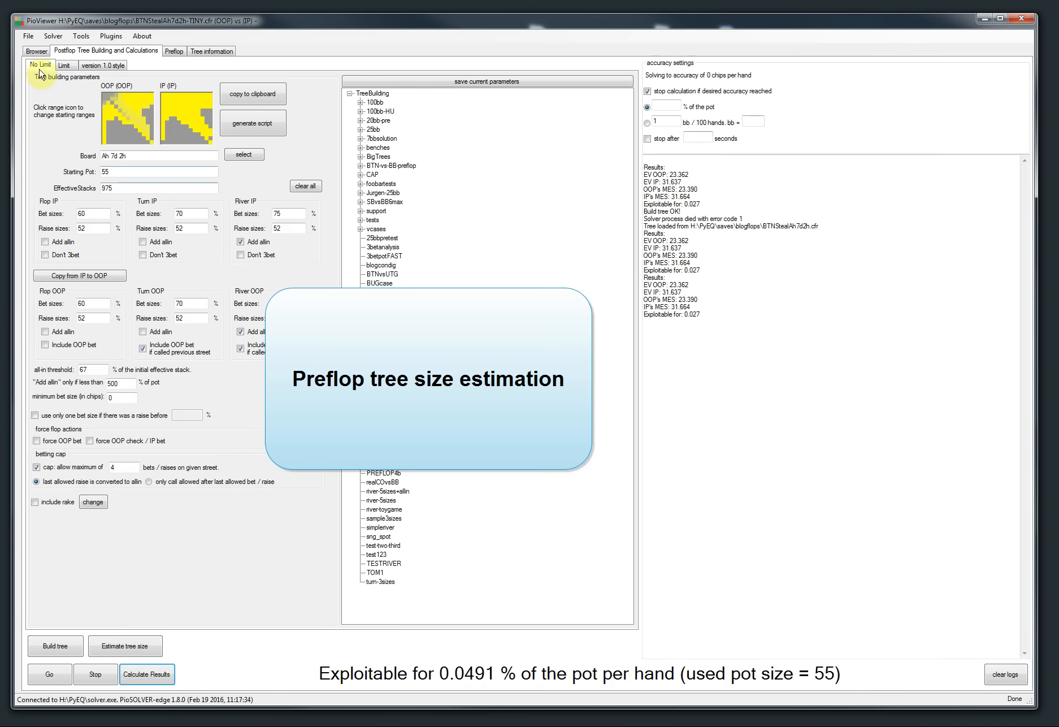
# Step: Connect to solver-preflop.exe and load the 6max-BTNvsBB-3betorfold preflop tree parameters
pyautogui.click(54, 36)
pyautogui.moveTo(107, 60)
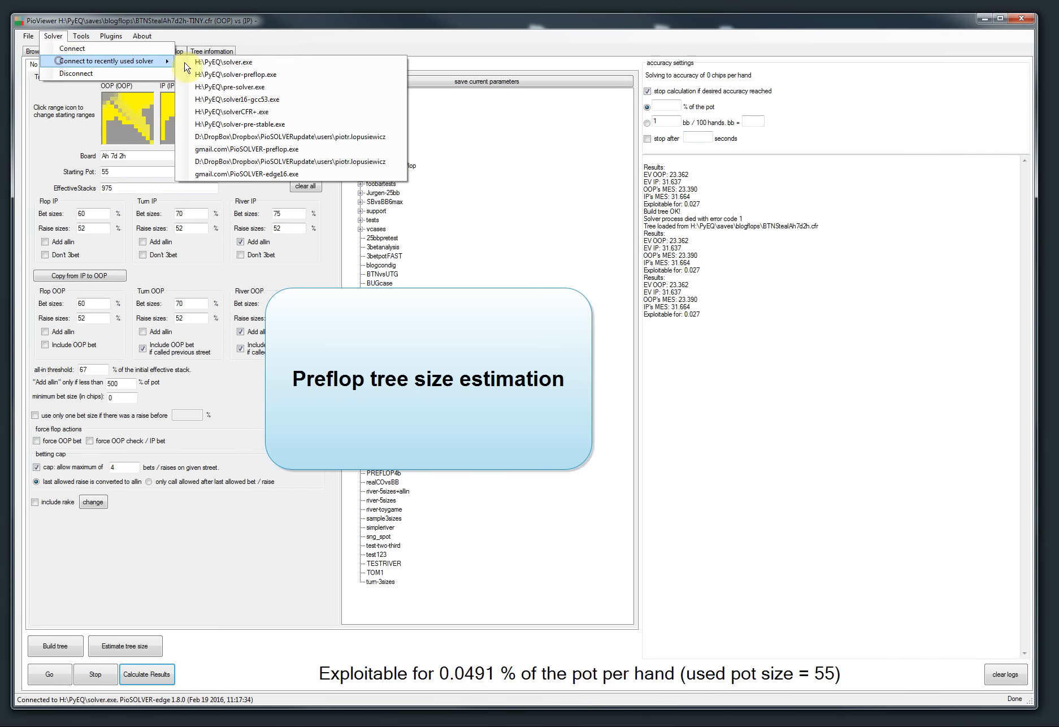
pyautogui.click(229, 79)
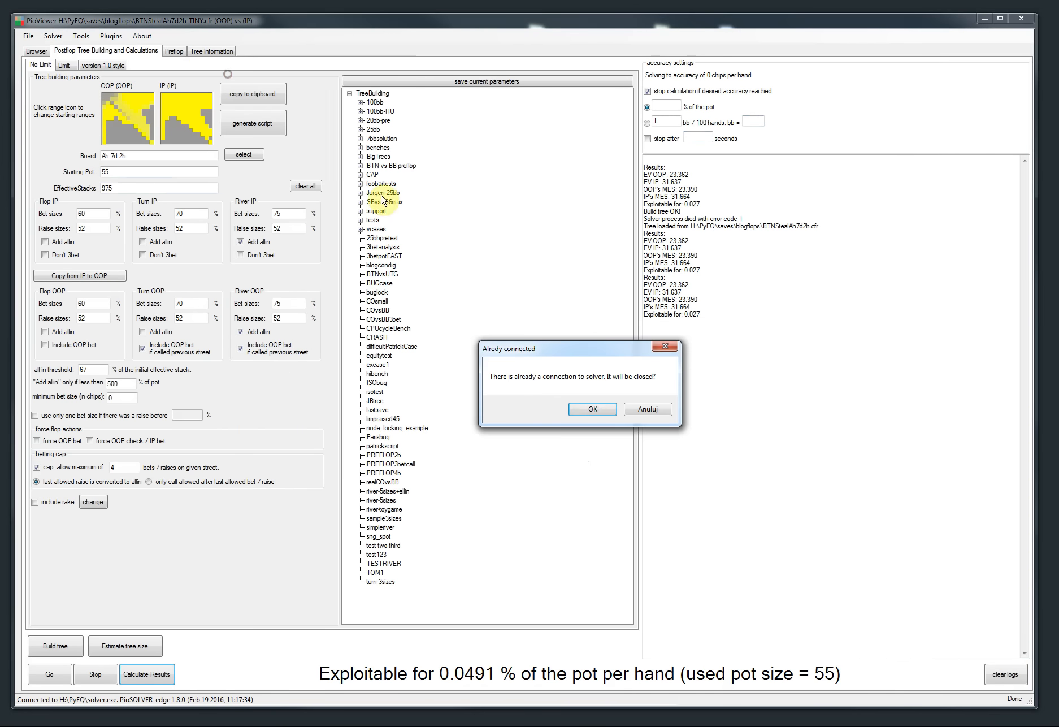
pyautogui.click(590, 405)
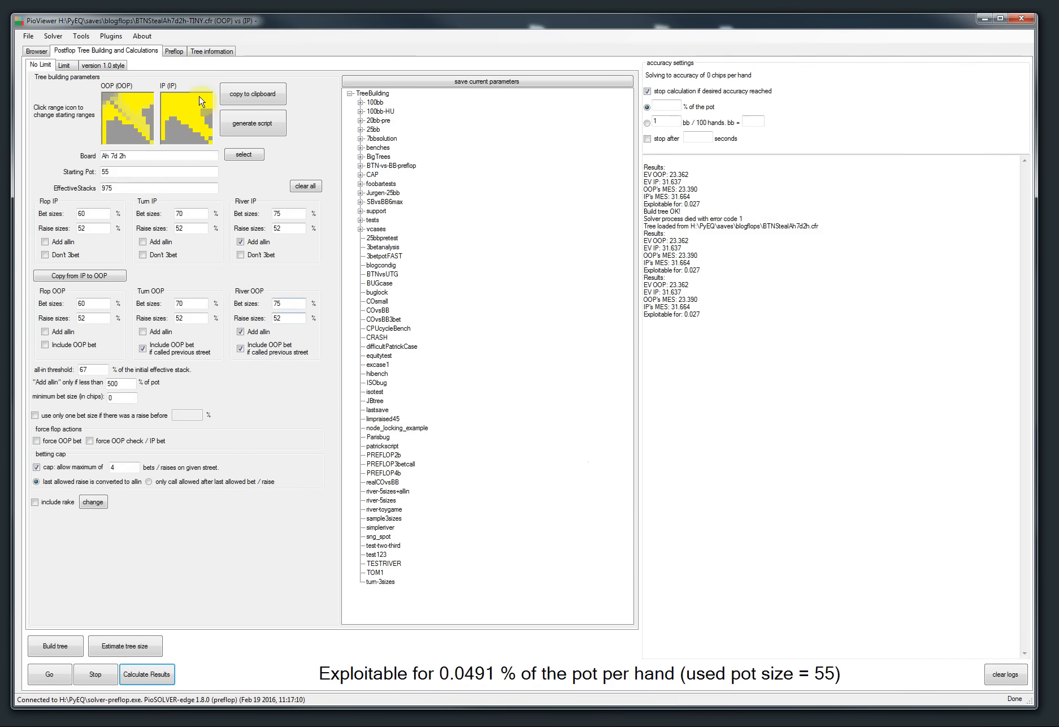
pyautogui.click(174, 51)
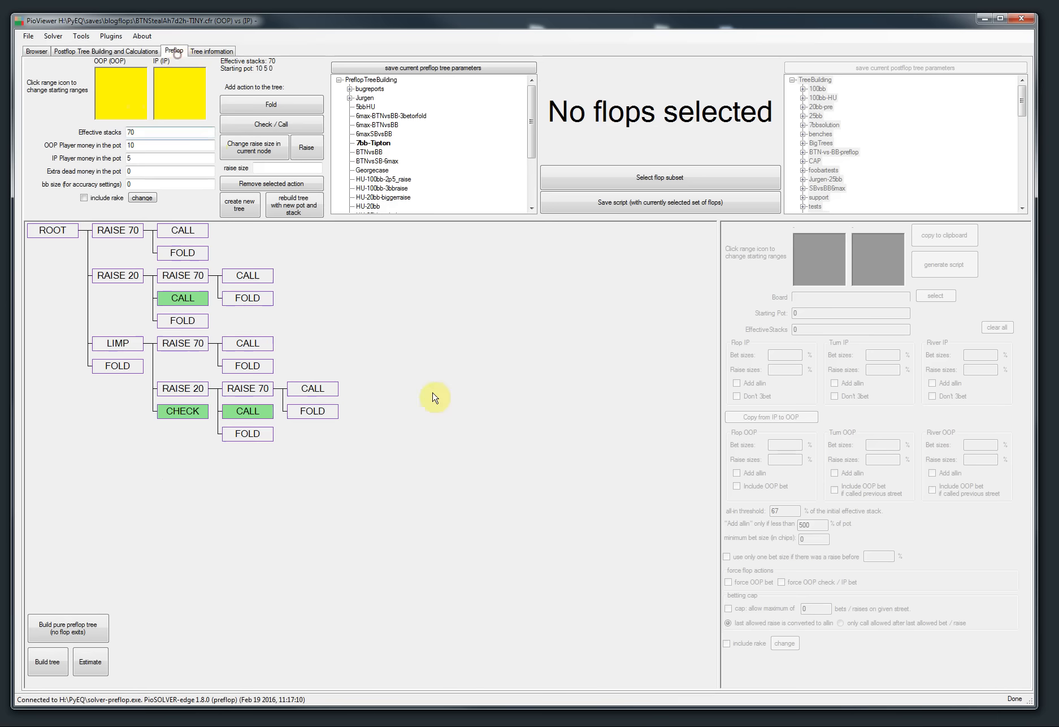
pyautogui.doubleClick(374, 116)
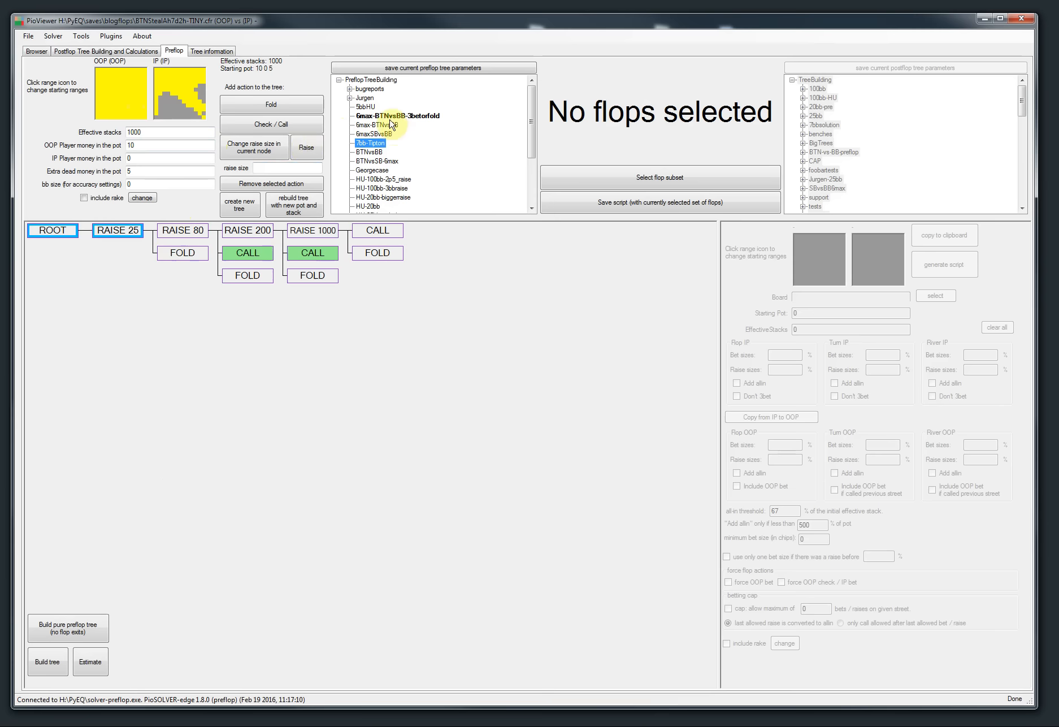
# Step: Select the 50-flop subset file 4_FOUR_EQ_1__601.txt and estimate the preflop tree size
pyautogui.click(642, 178)
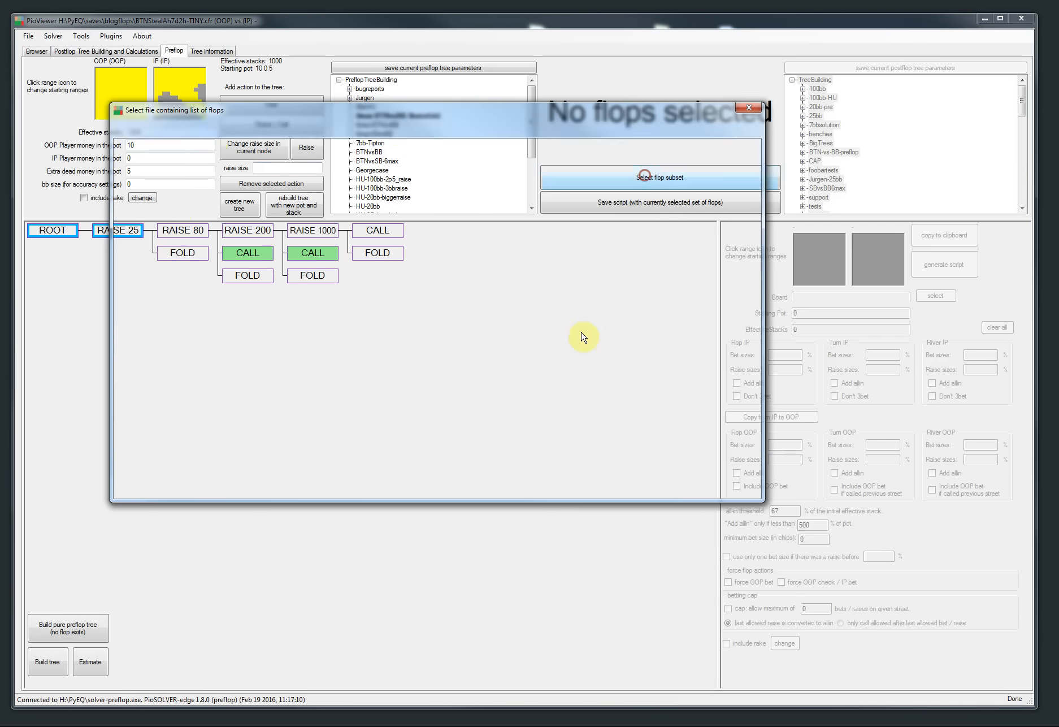
pyautogui.click(442, 127)
pyautogui.scroll(-5, 286, 394)
pyautogui.scroll(-7, 284, 375)
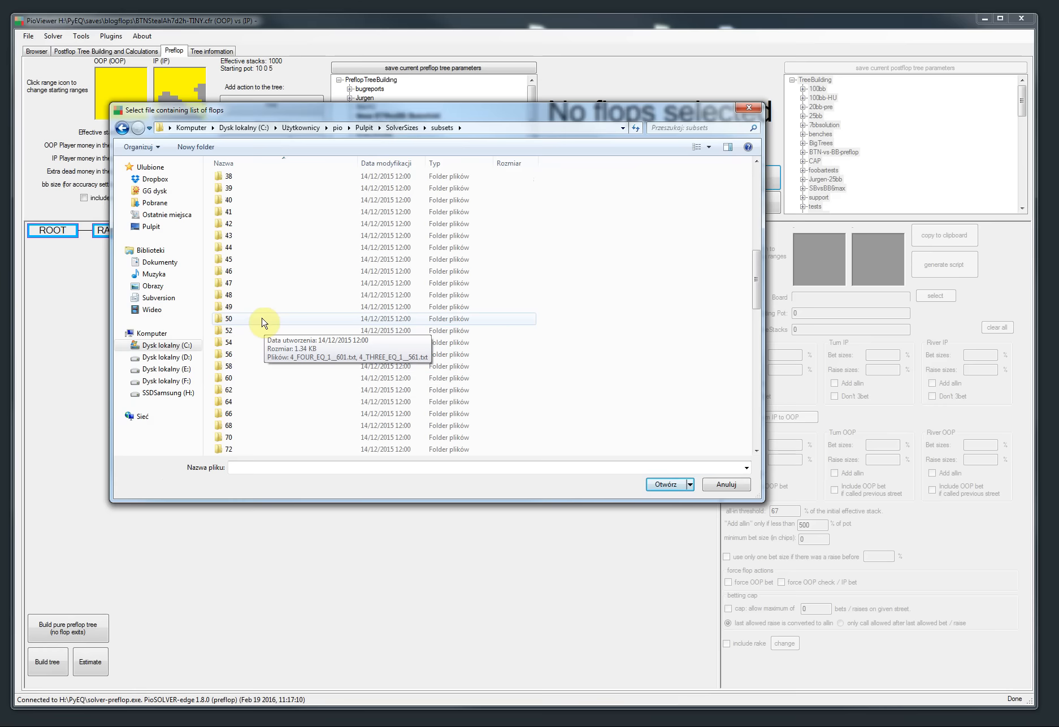
pyautogui.doubleClick(261, 317)
pyautogui.doubleClick(260, 180)
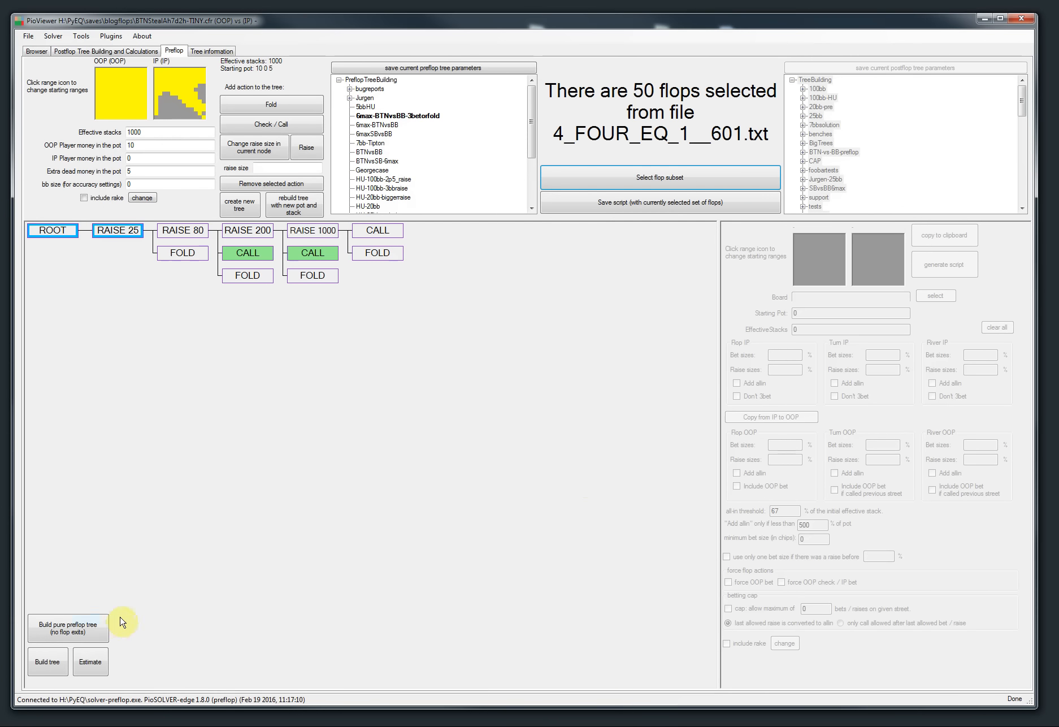
pyautogui.click(94, 664)
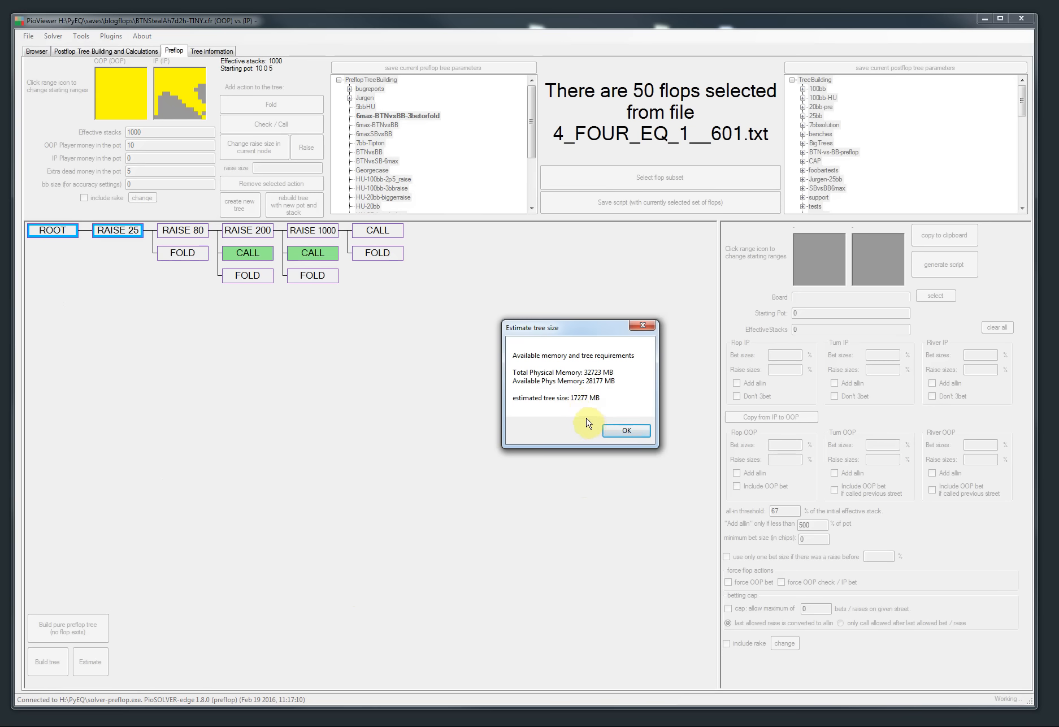
# Step: Load the HU-100bb-3bbraise preflop tree, select the call after the 1000 raise, and estimate the tree size
pyautogui.click(618, 431)
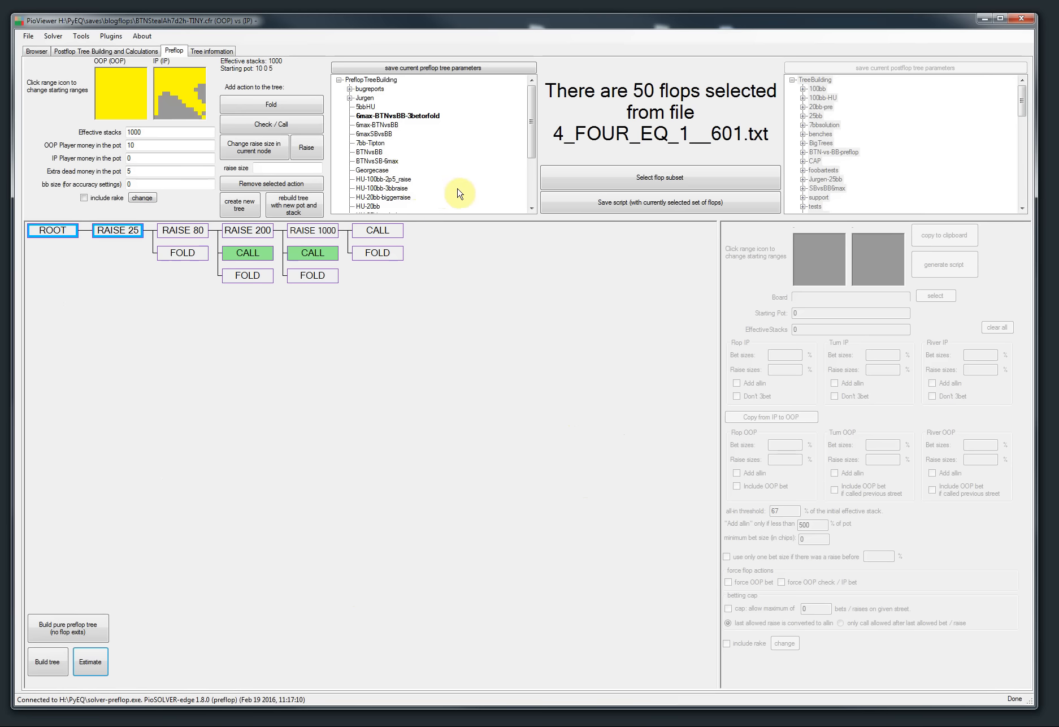
pyautogui.click(402, 188)
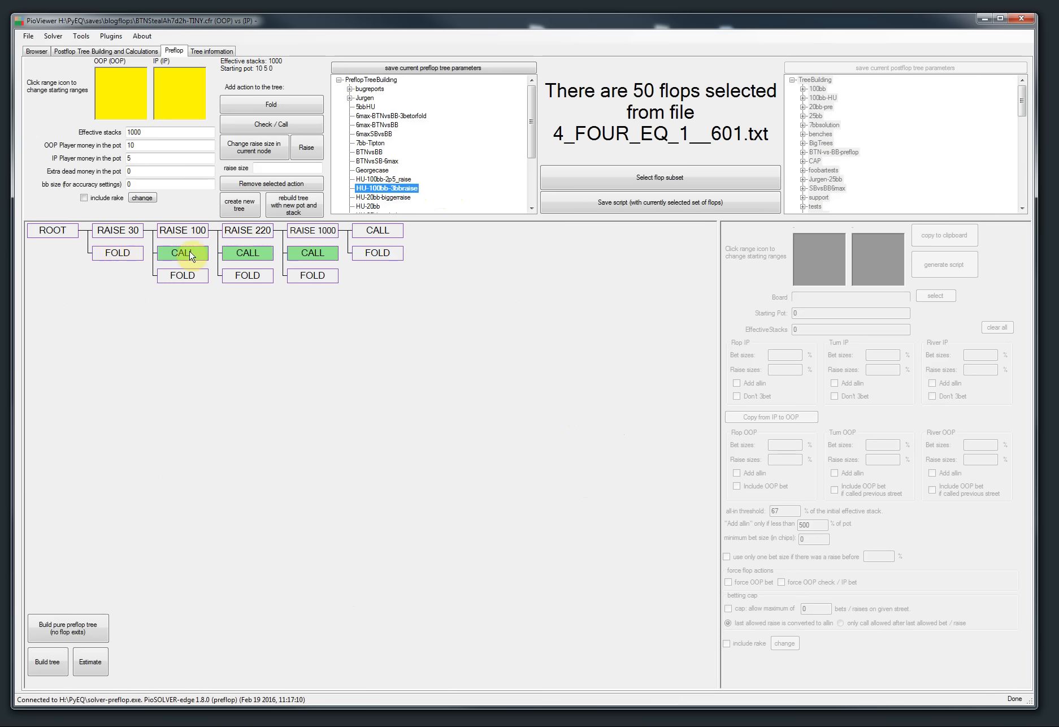
pyautogui.click(247, 253)
pyautogui.click(312, 253)
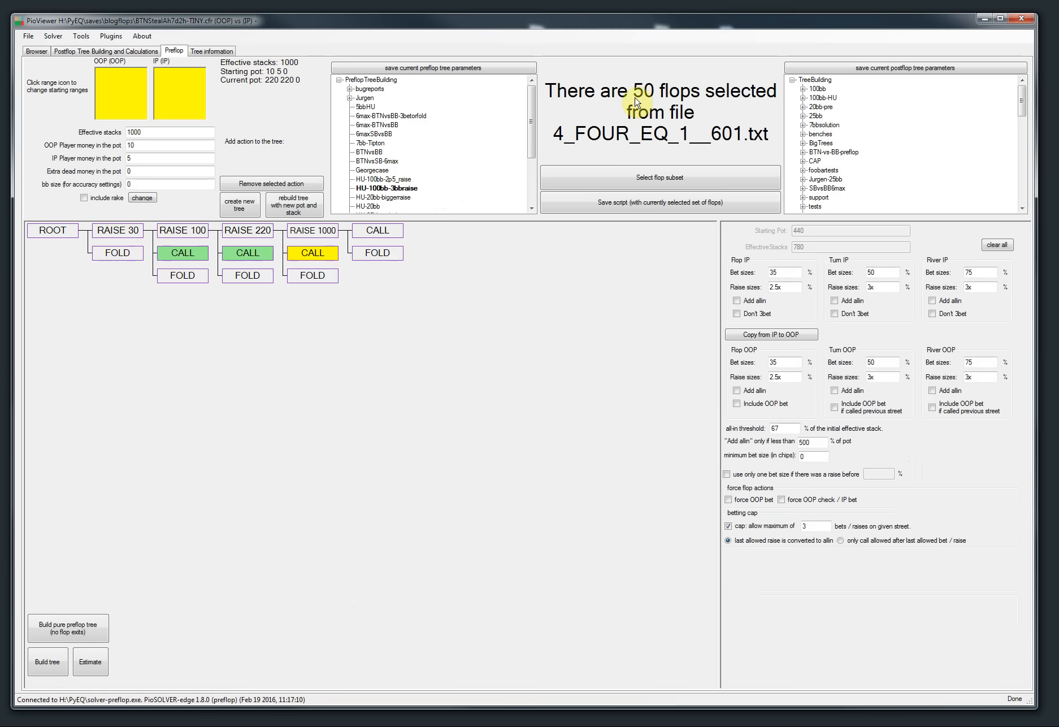
pyautogui.click(89, 661)
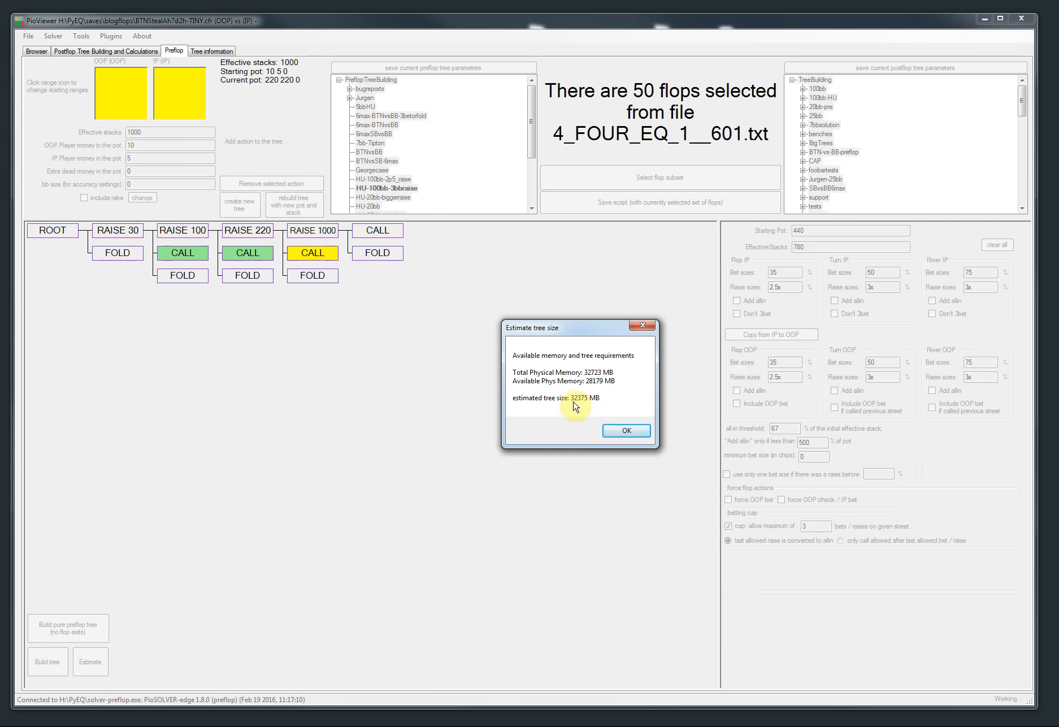
pyautogui.click(617, 432)
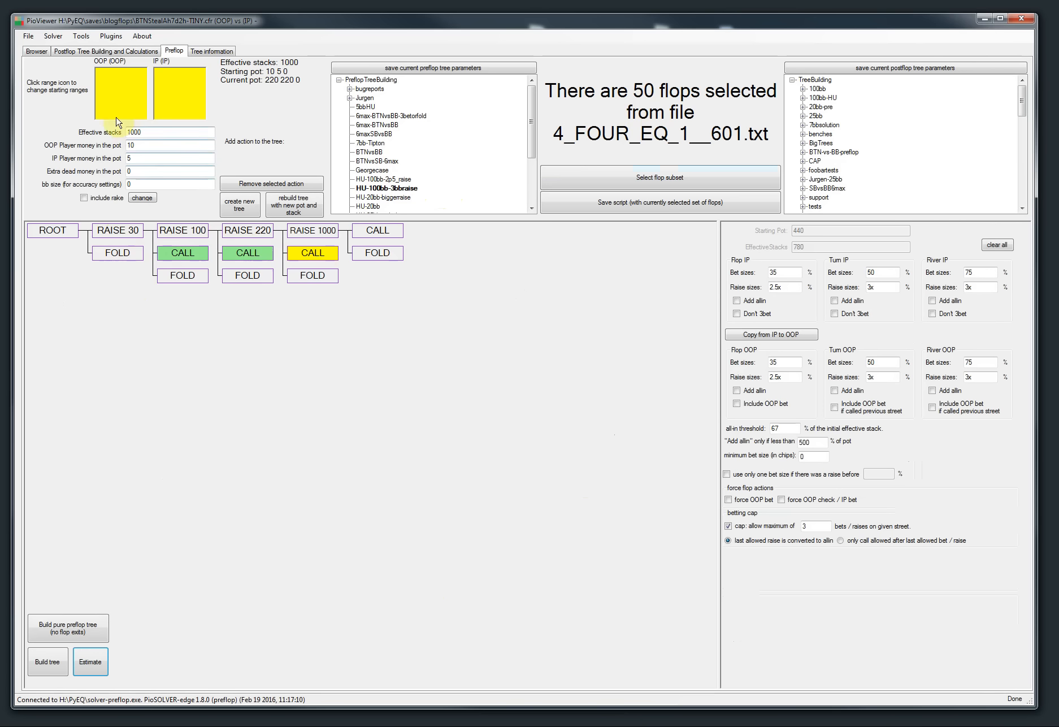
# Step: Connect to the recently used solver.exe and estimate the preflop tree size again
pyautogui.click(53, 36)
pyautogui.click(65, 62)
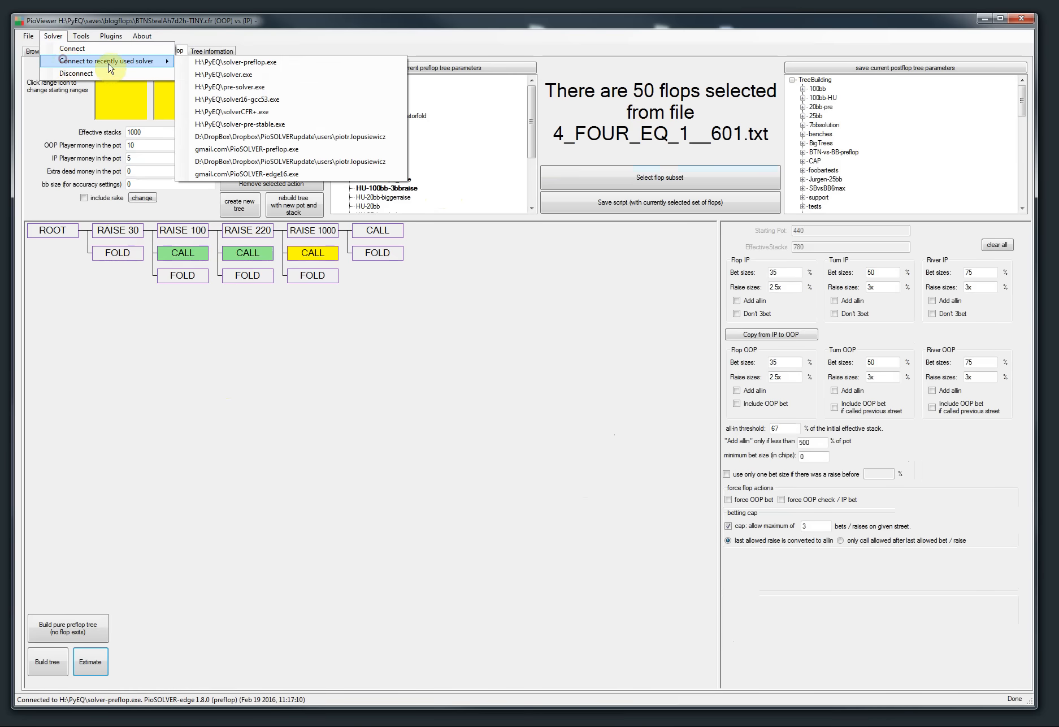
pyautogui.click(221, 75)
pyautogui.click(576, 410)
pyautogui.click(102, 671)
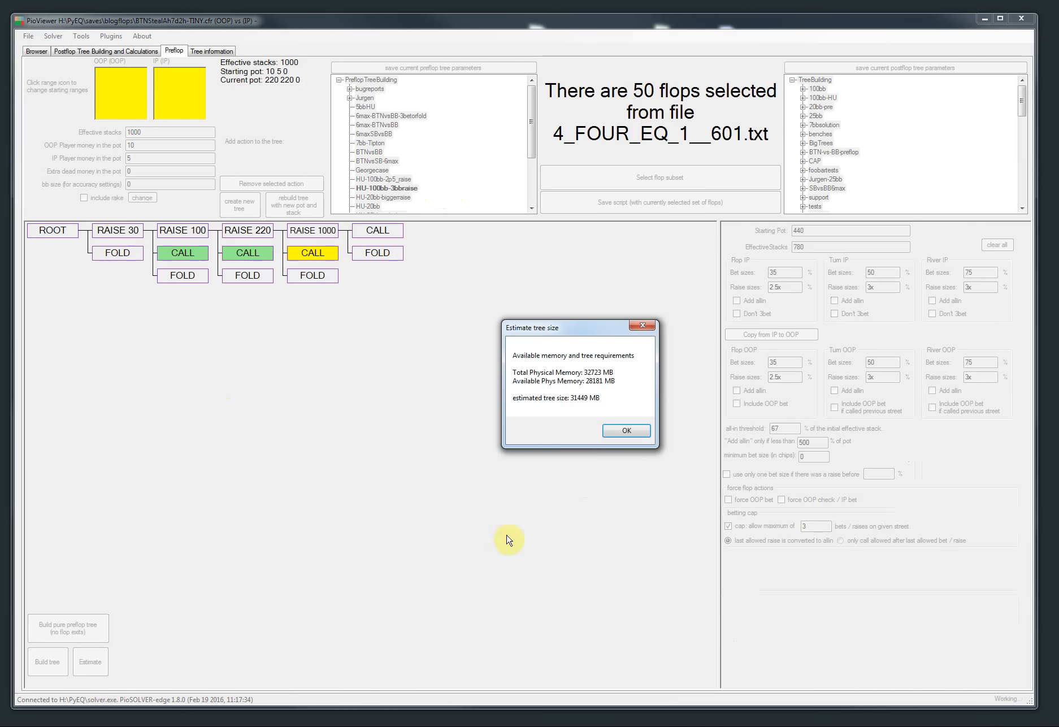
pyautogui.click(614, 434)
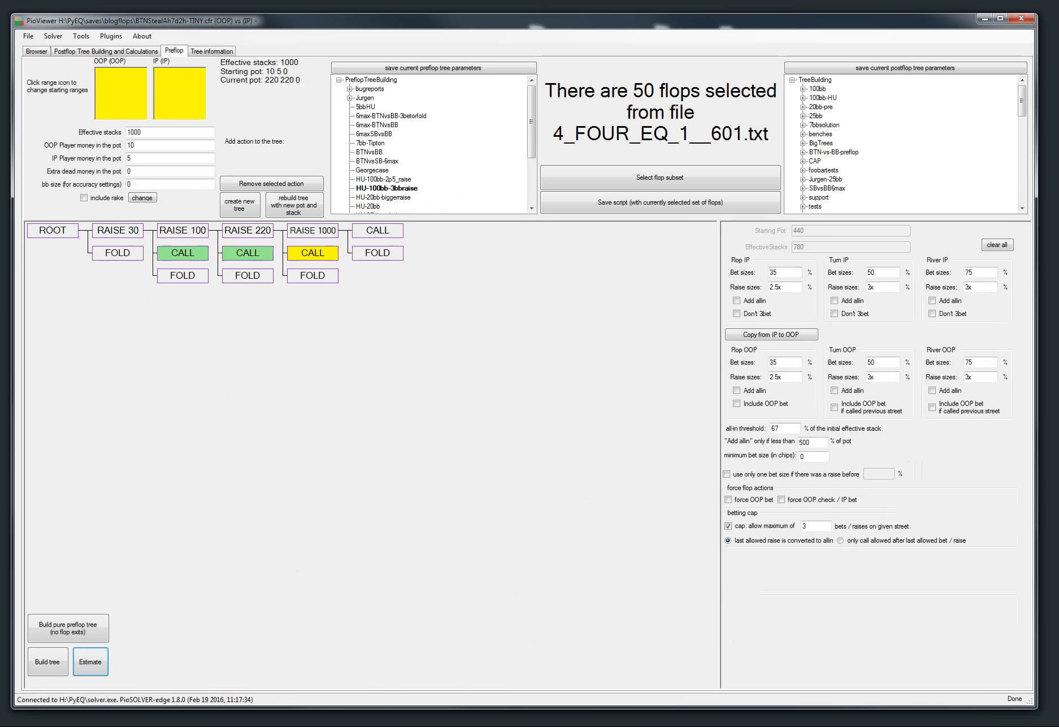
# Step: Switch to the release notes and highlight the improved tree-building tabs layout item
pyautogui.hotkey('alt', 'Tab')
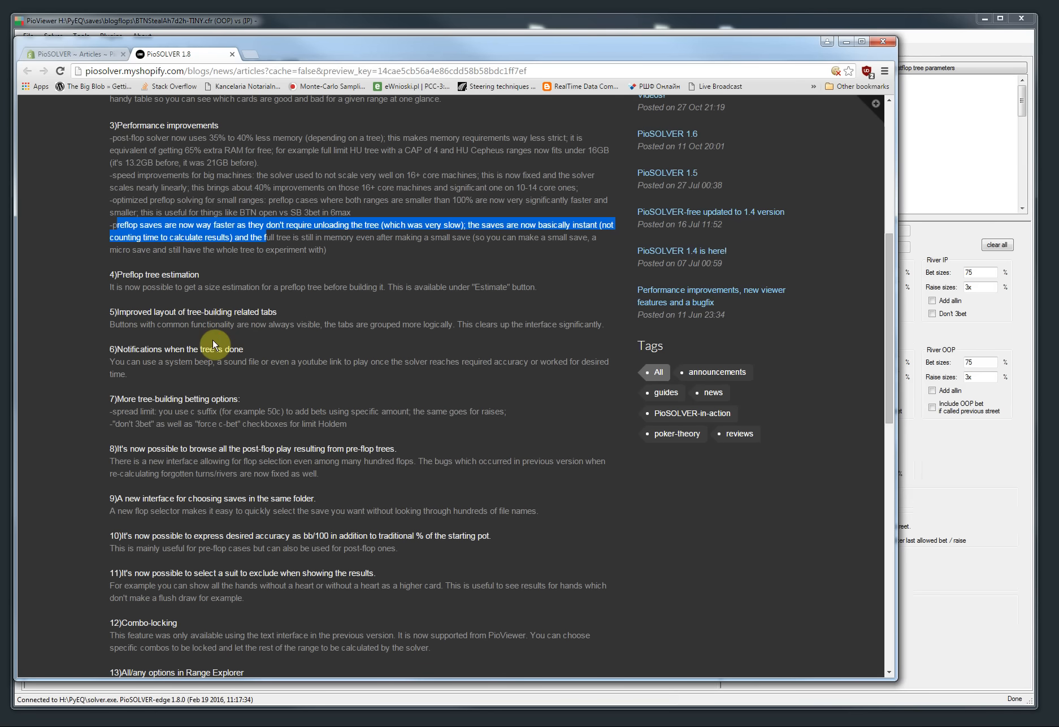
pyautogui.scroll(-1, 212, 346)
pyautogui.moveTo(314, 266); pyautogui.dragTo(216, 257)
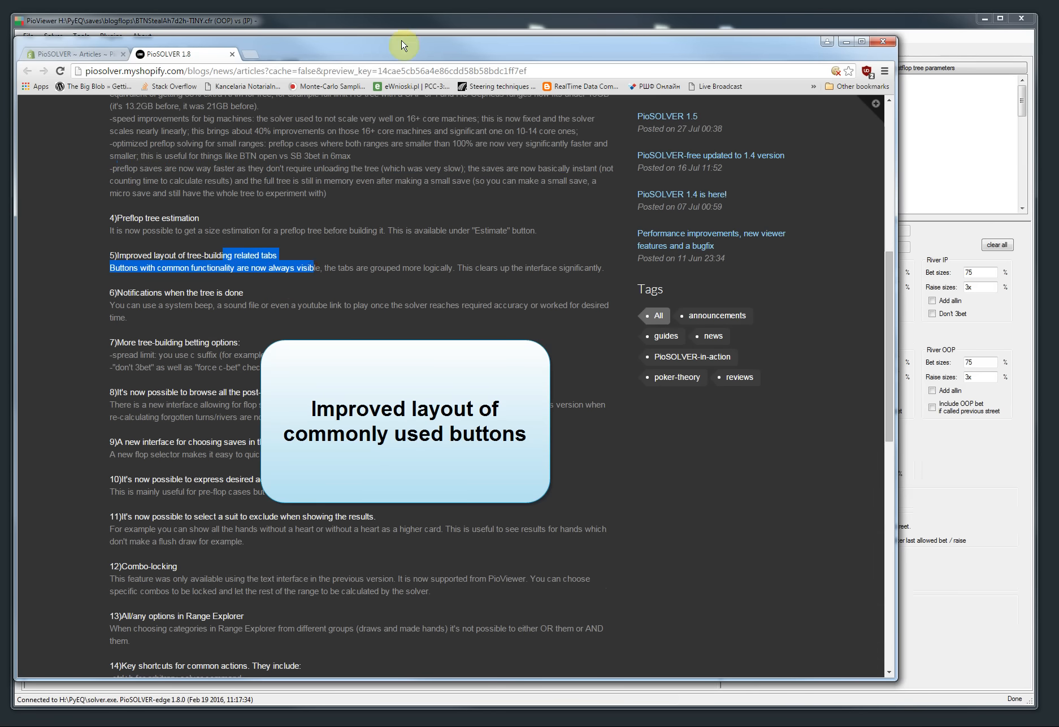
pyautogui.click(390, 33)
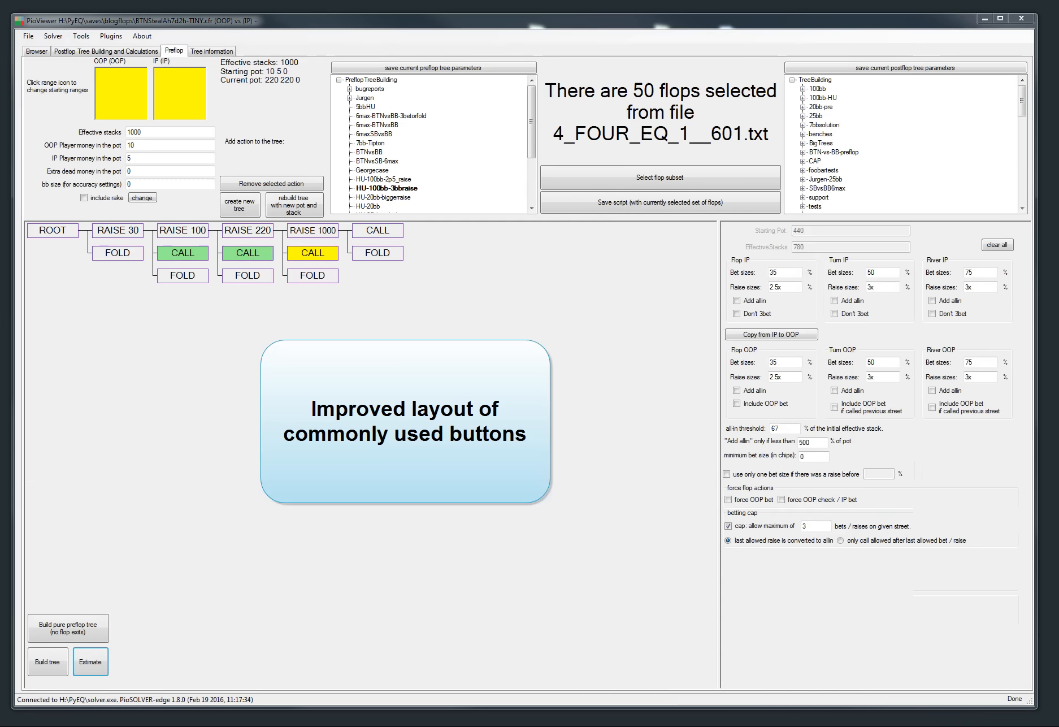
# Step: Browse the No Limit, Limit and version 1.0 style postflop tree-building tabs
pyautogui.click(71, 51)
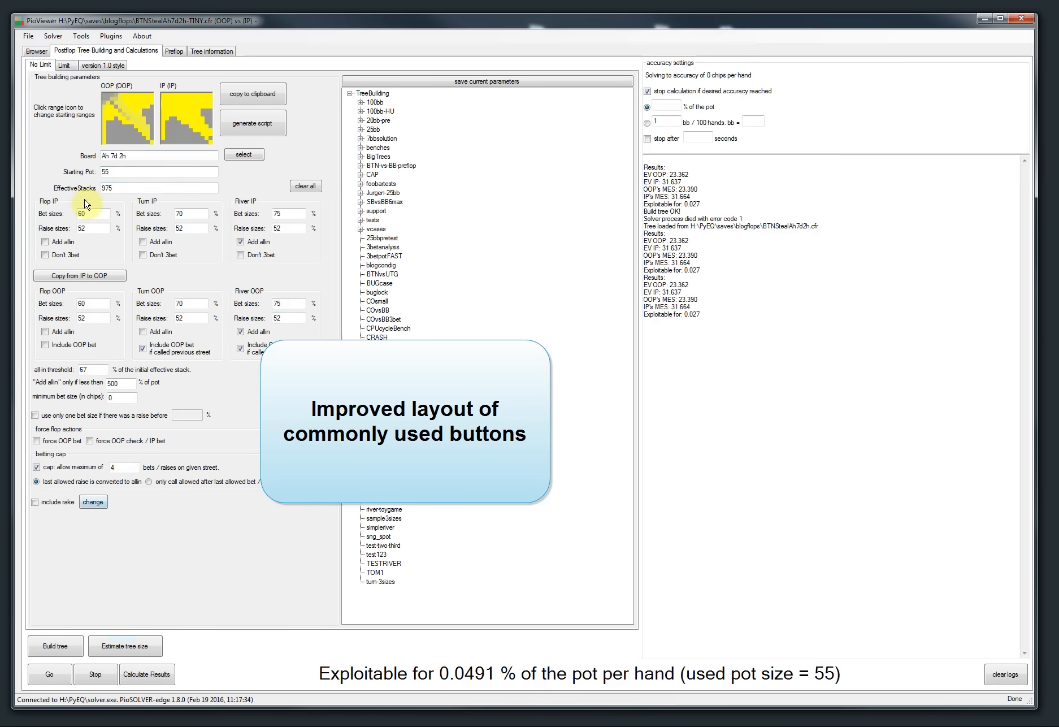
pyautogui.click(63, 65)
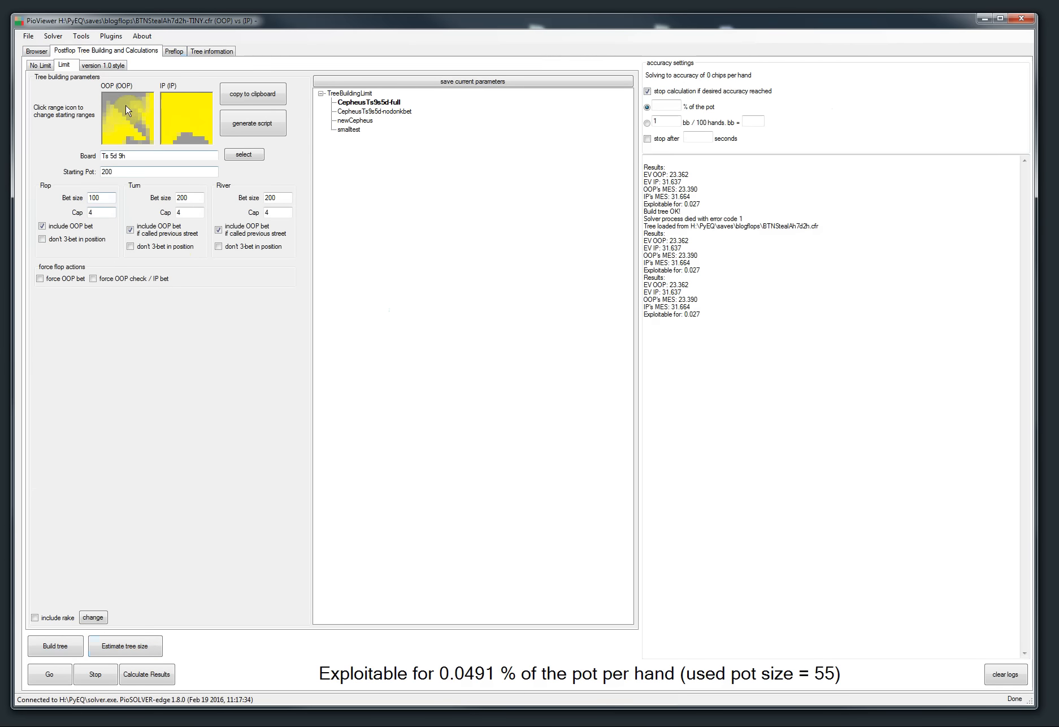
pyautogui.click(103, 64)
pyautogui.click(42, 64)
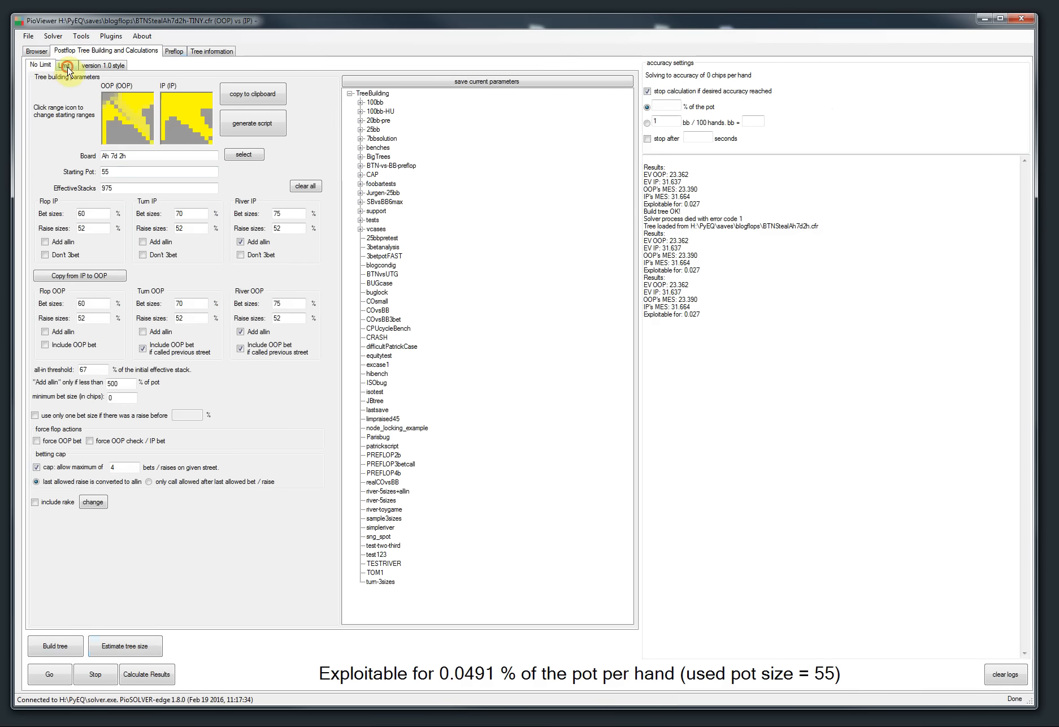
pyautogui.click(64, 65)
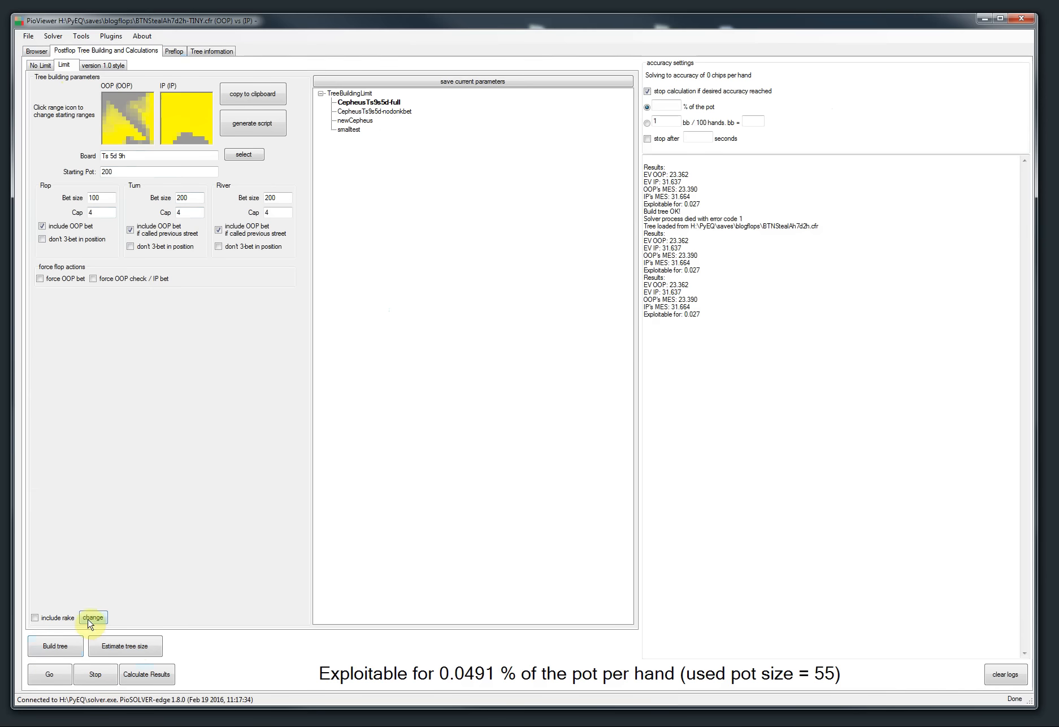
pyautogui.click(104, 64)
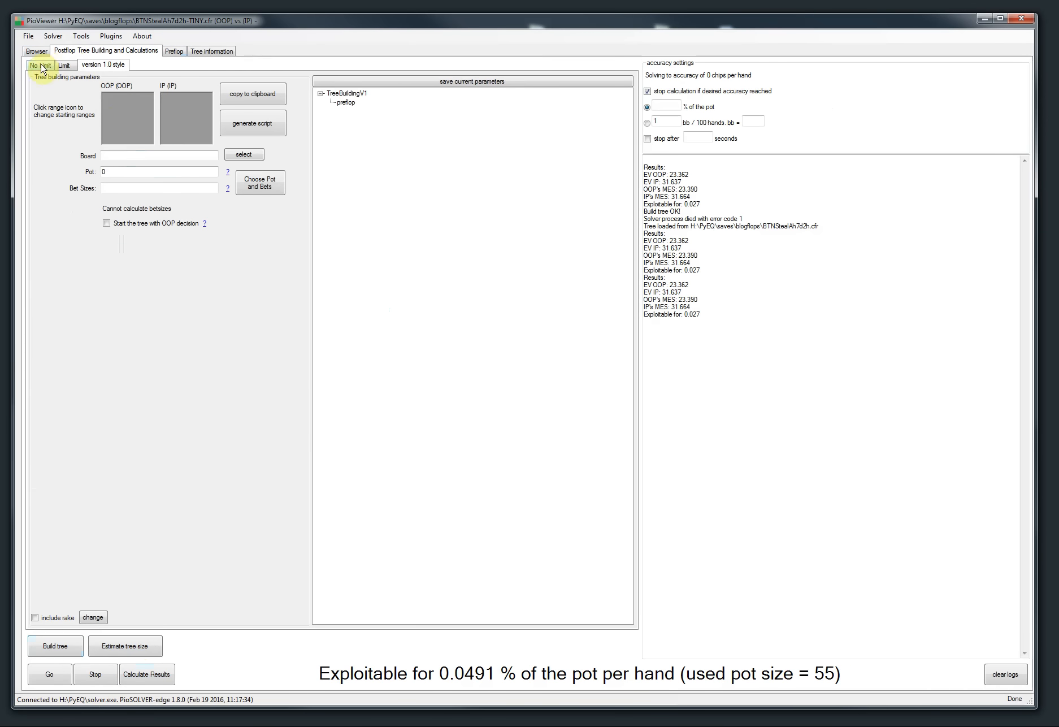
pyautogui.click(62, 63)
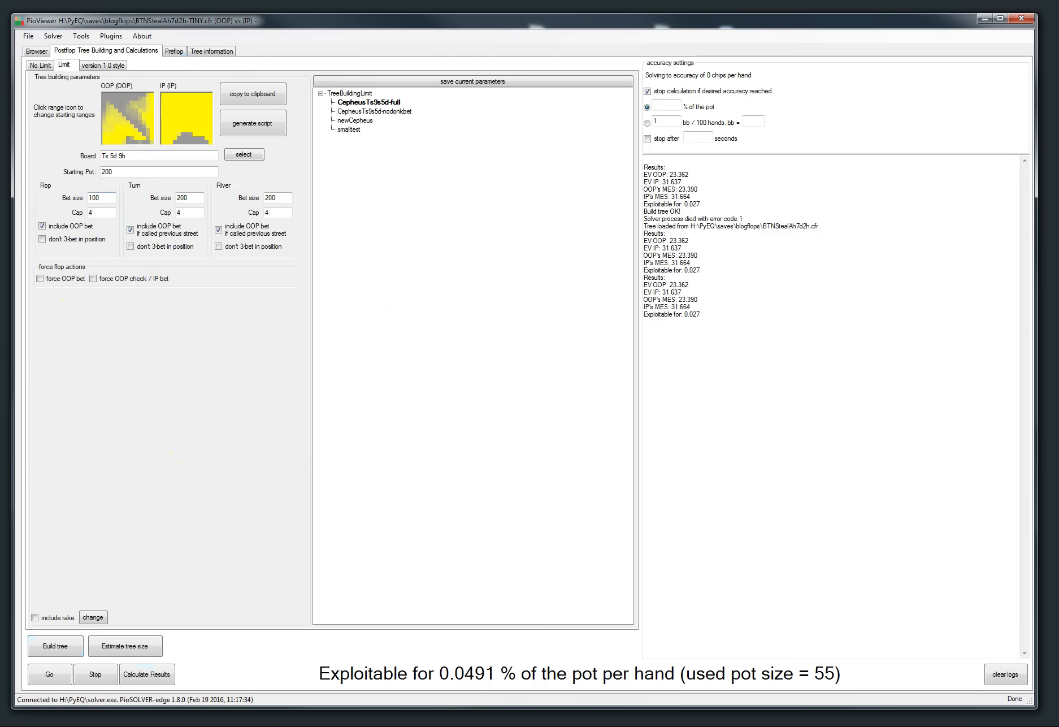
# Step: Bring up the release notes, highlight the notifications item, and minimise the browser
pyautogui.moveTo(0, 60); pyautogui.dragTo(451, 44)
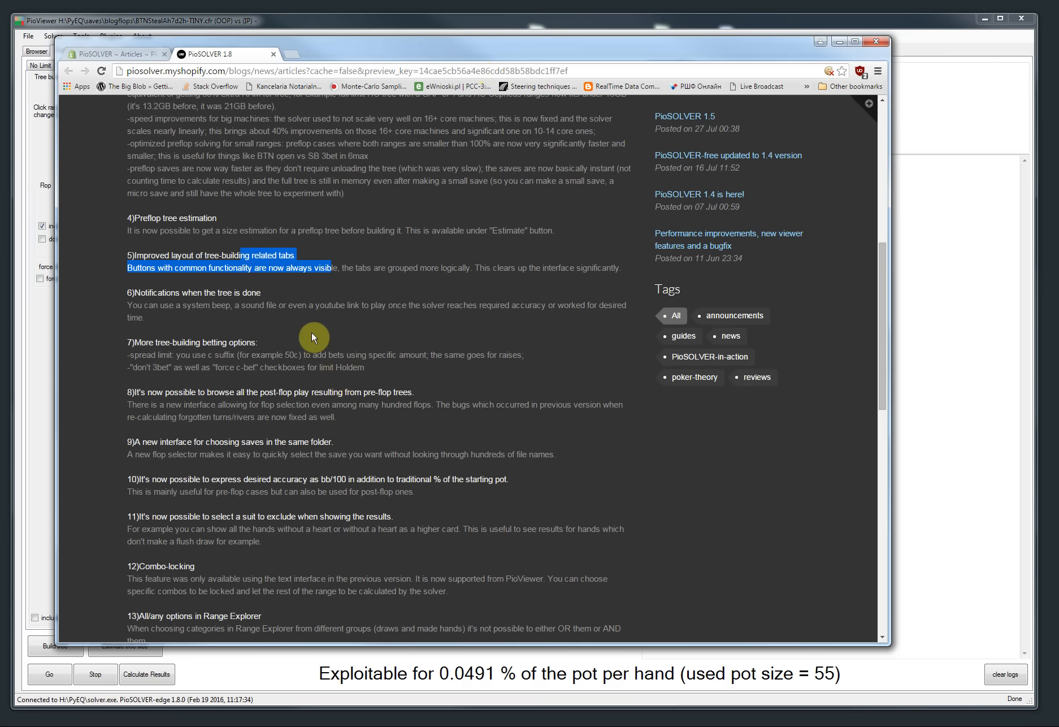
pyautogui.scroll(-1, 314, 346)
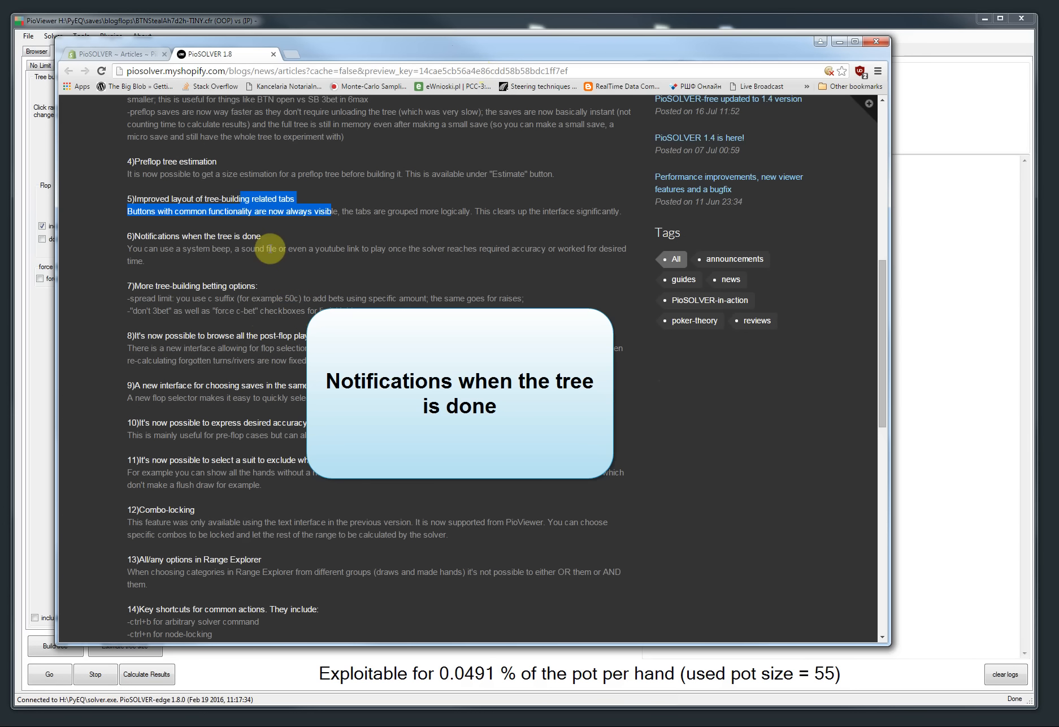
pyautogui.moveTo(262, 236); pyautogui.dragTo(123, 236)
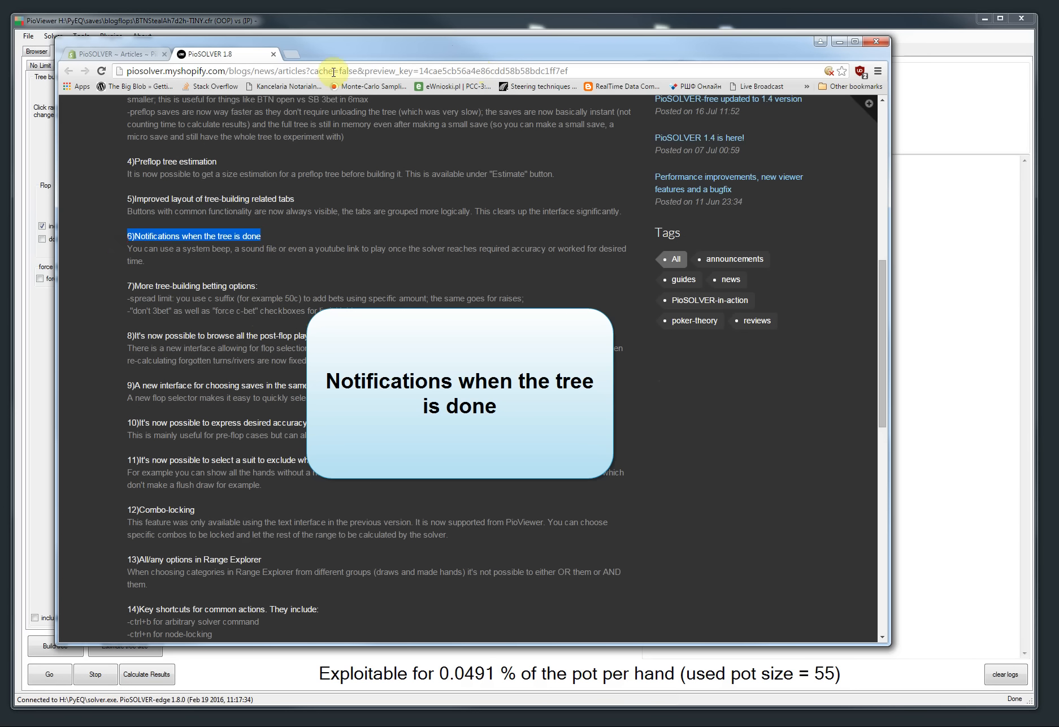
pyautogui.press('super+Down')
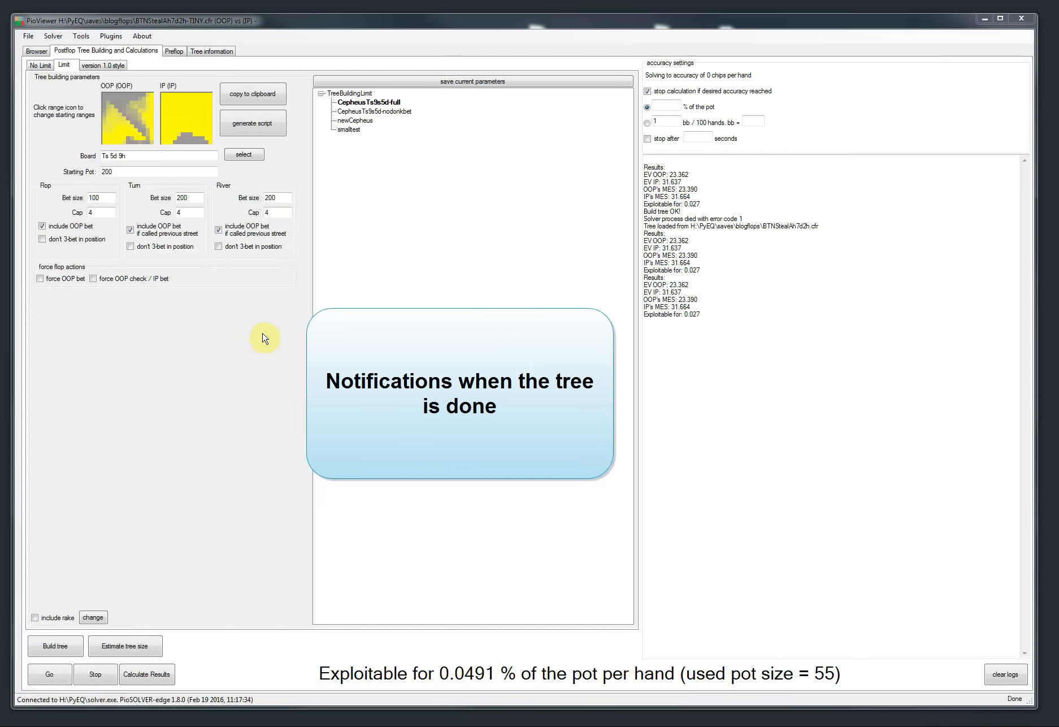
# Step: Clear the logs and build a postflop tree from the river-5sizes saved parameters
pyautogui.click(995, 672)
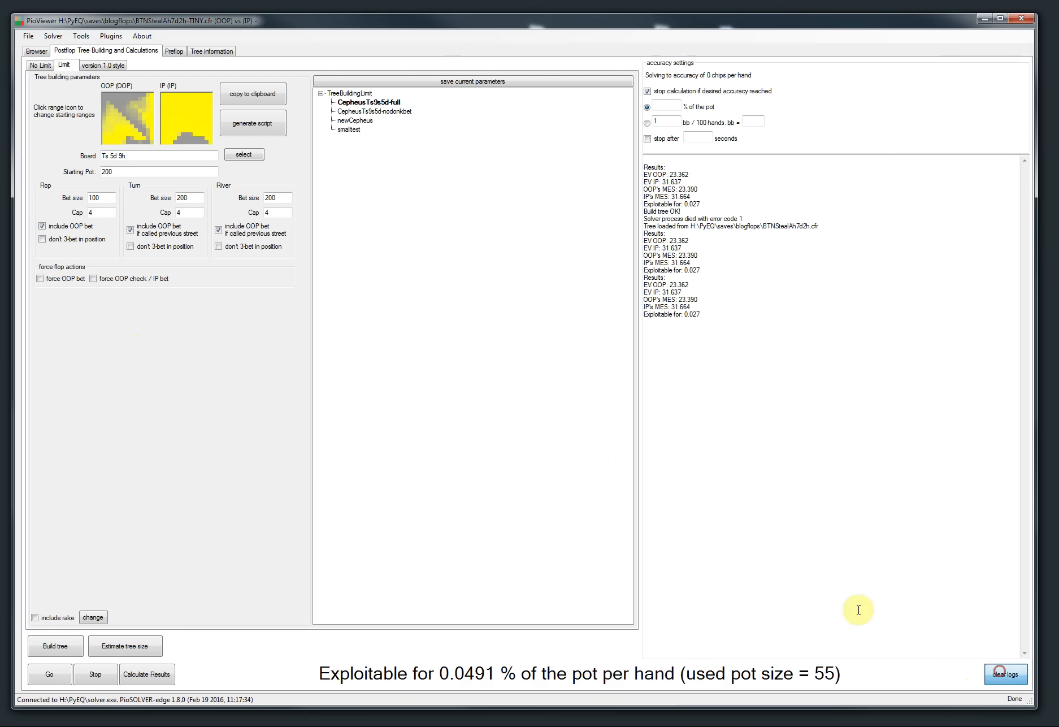
pyautogui.click(39, 65)
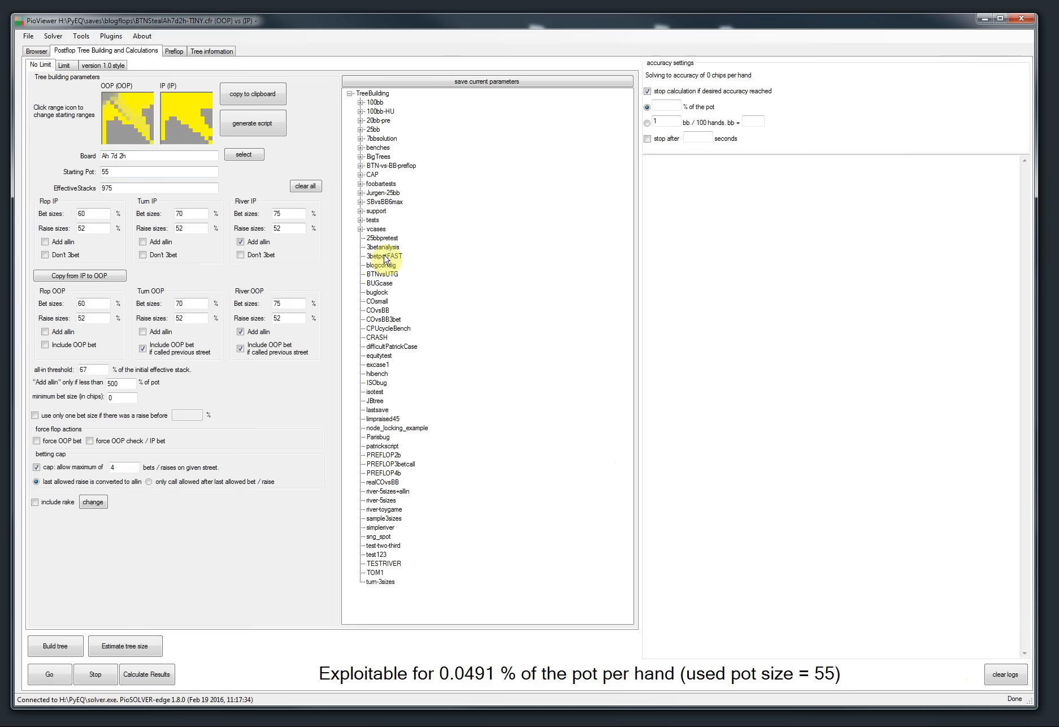
pyautogui.click(385, 257)
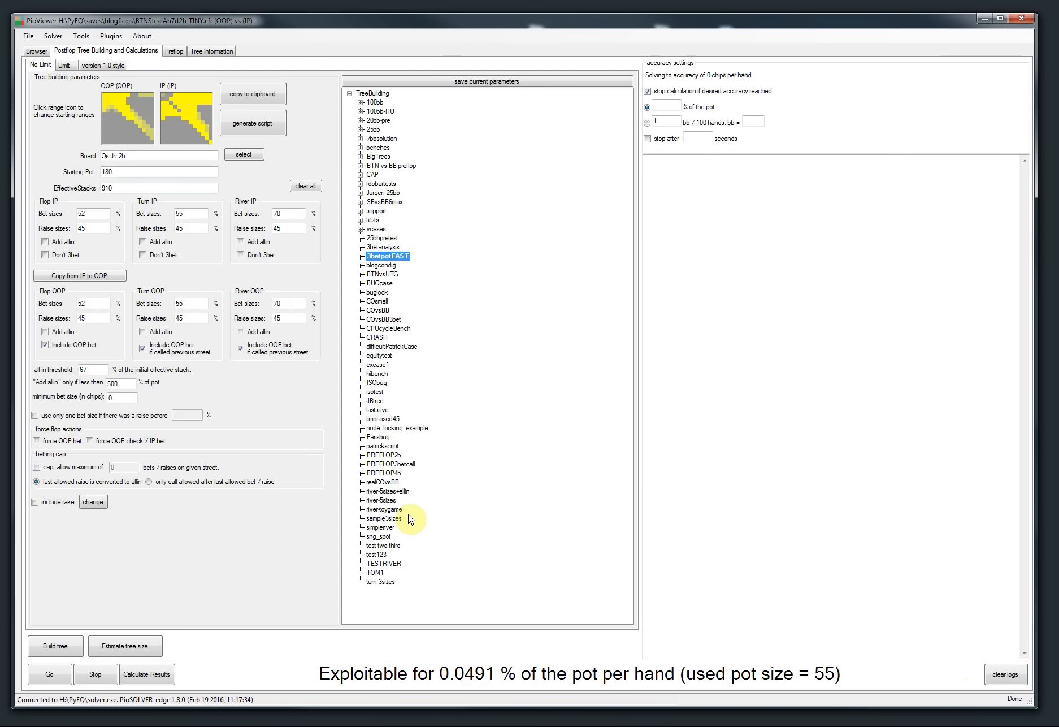
pyautogui.click(381, 501)
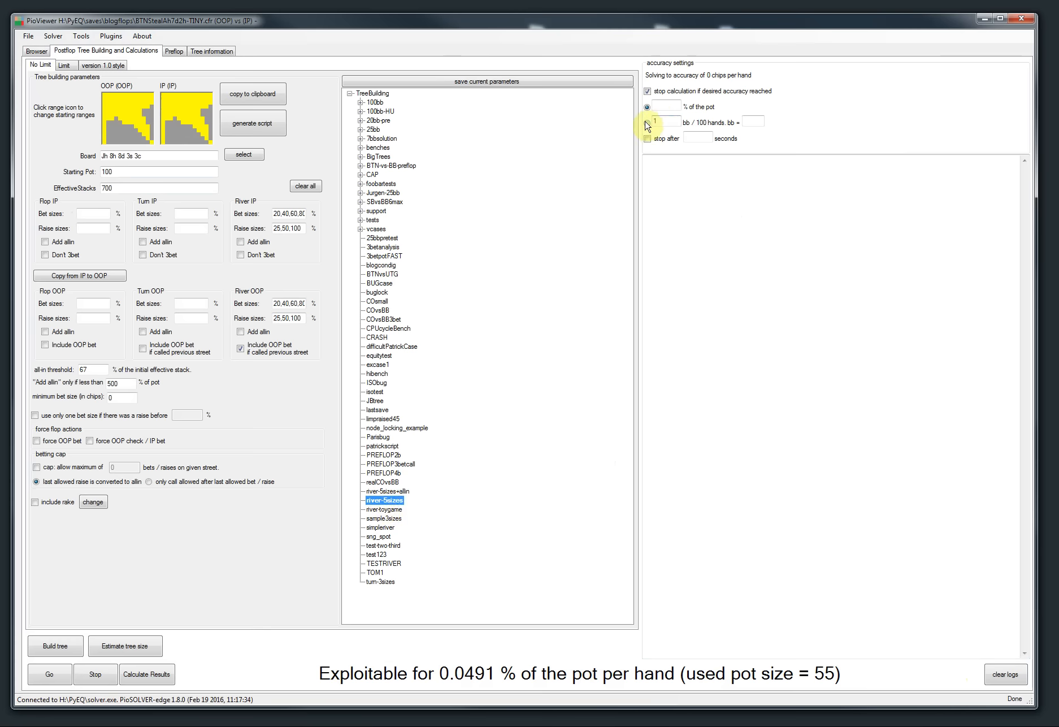
pyautogui.click(54, 647)
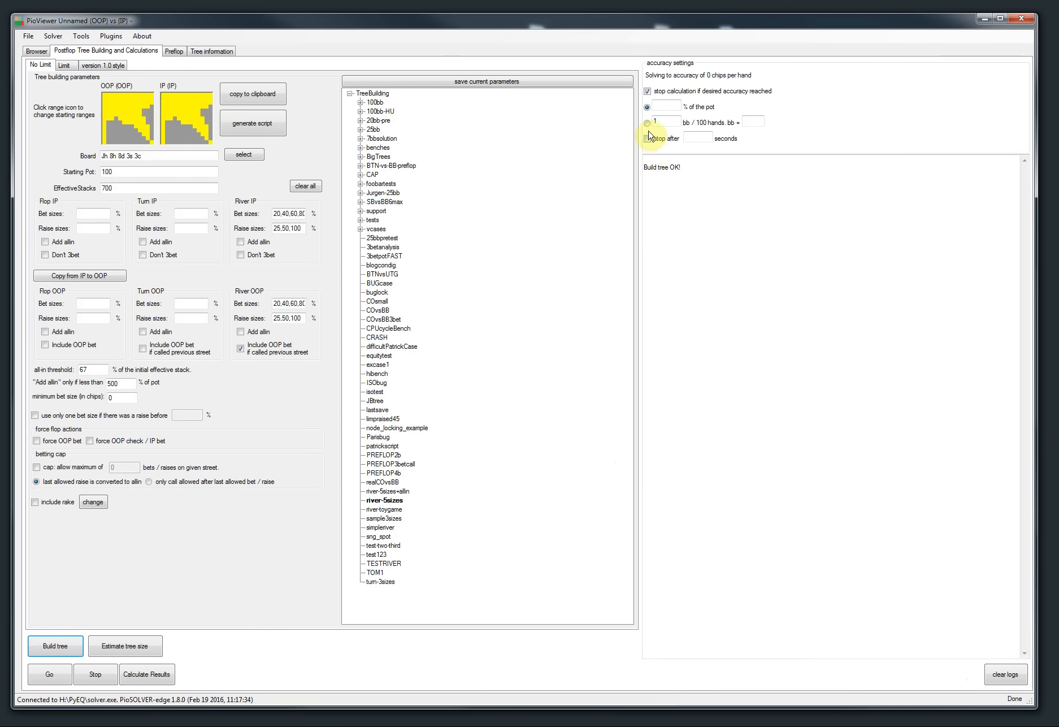
# Step: Set the stopping accuracy to 0.25% of the pot
pyautogui.click(662, 106)
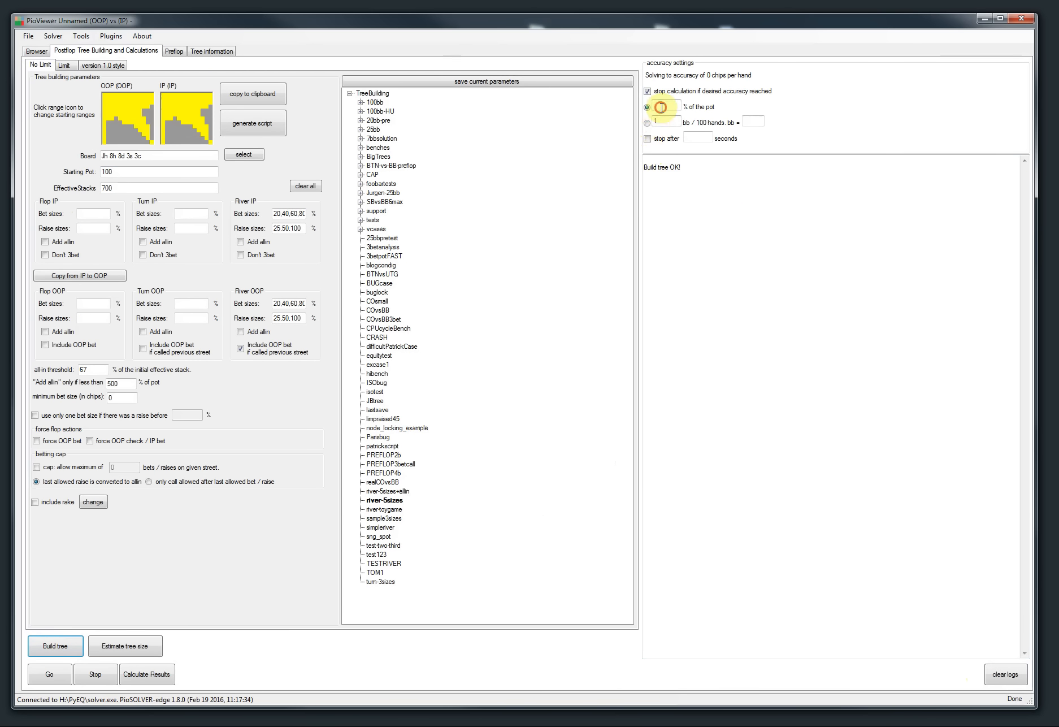
pyautogui.write('0.25')
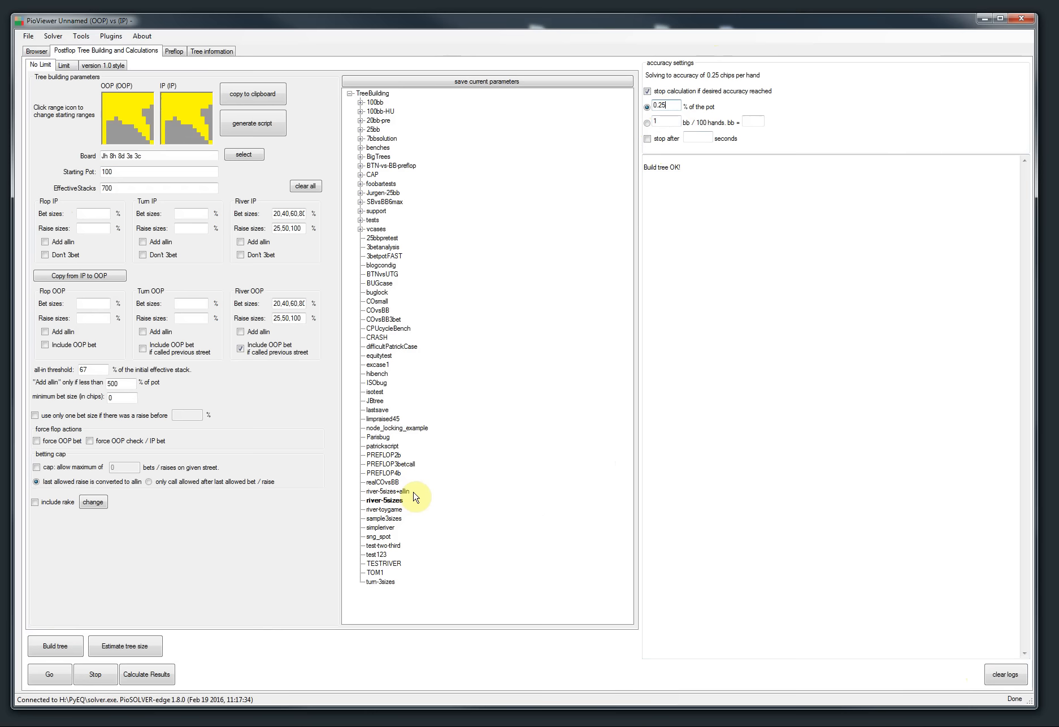
# Step: Set the completion notification to System beep in Configuration and run the solver
pyautogui.click(79, 38)
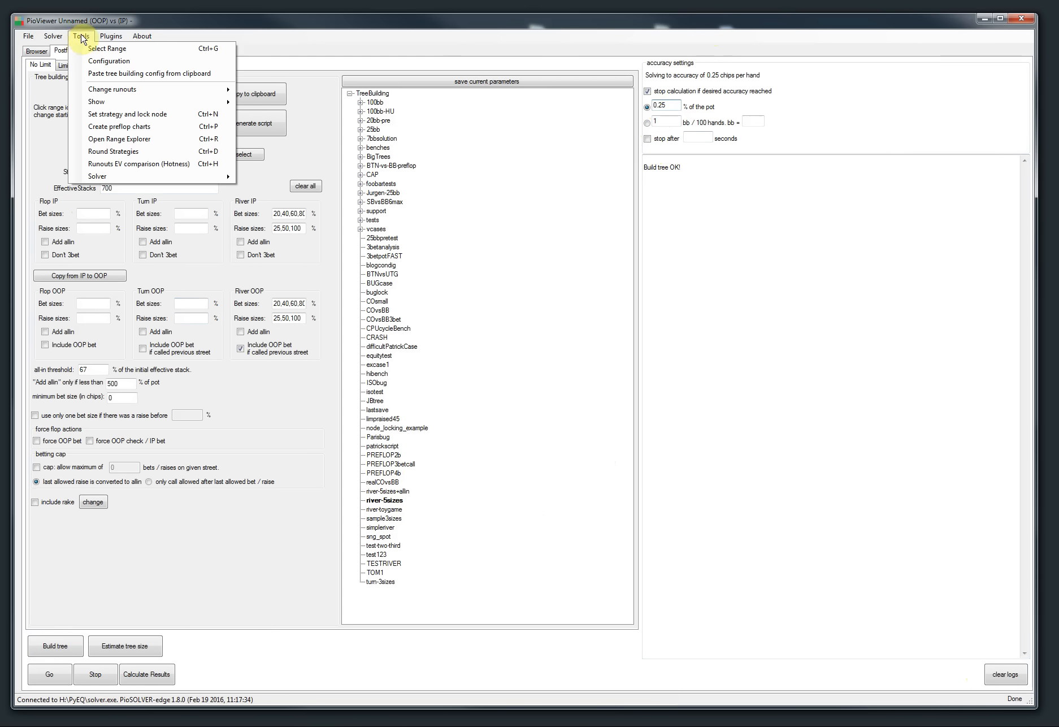
pyautogui.click(111, 61)
pyautogui.moveTo(363, 135); pyautogui.dragTo(358, 134)
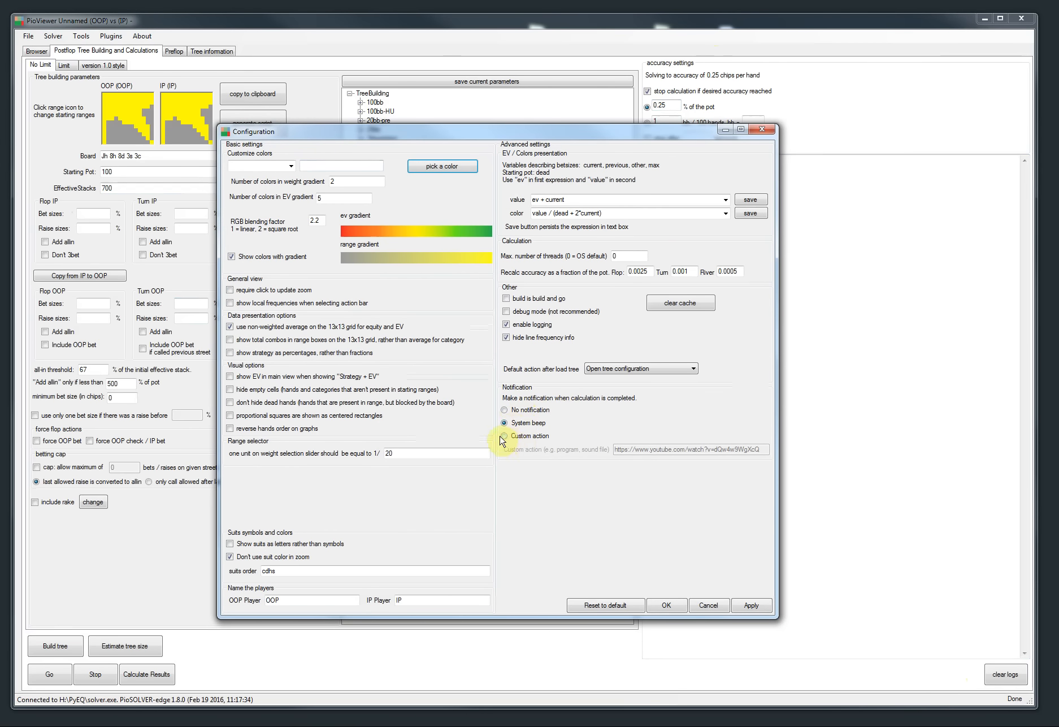
pyautogui.click(504, 411)
pyautogui.click(666, 604)
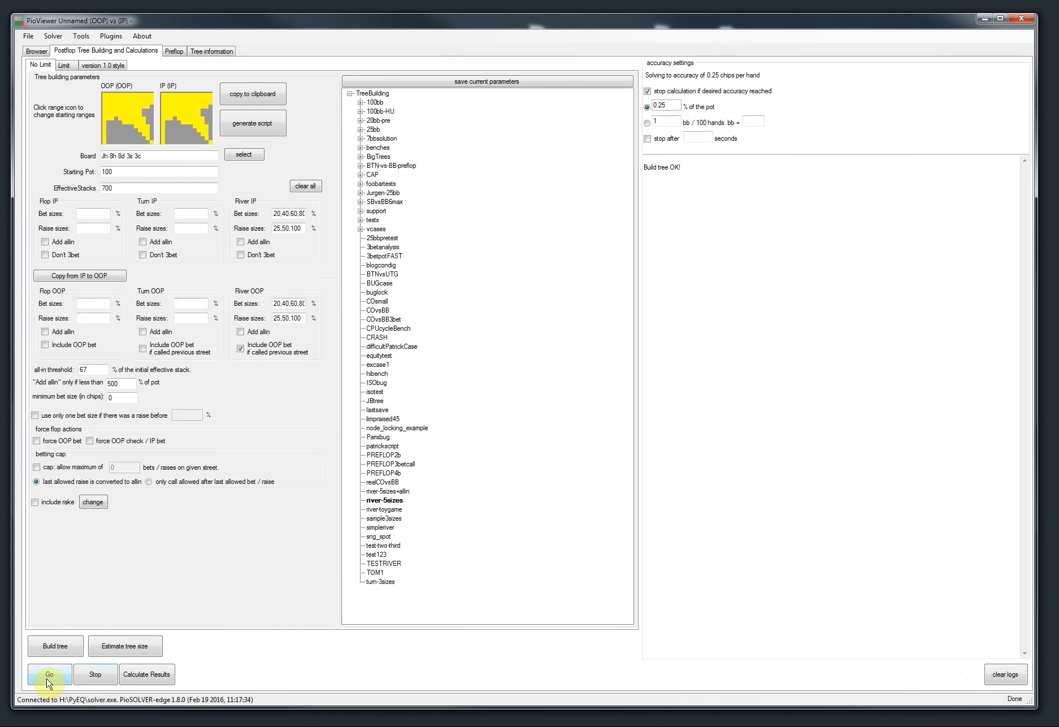
pyautogui.click(48, 679)
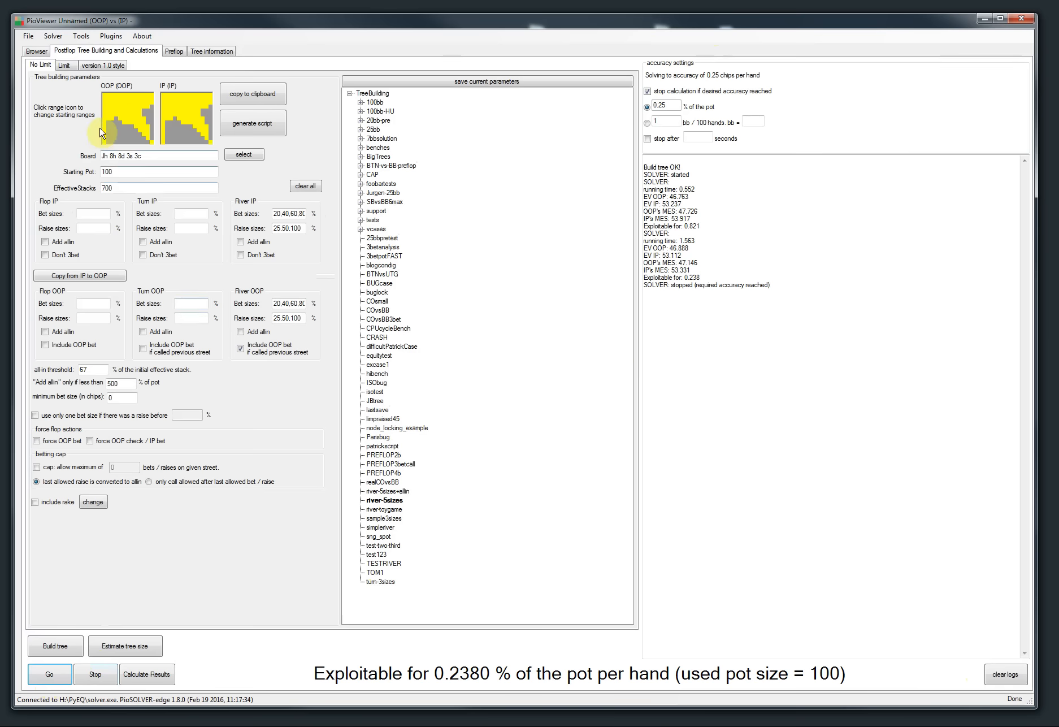
# Step: Switch the completion notification to the custom action with its YouTube link and apply it
pyautogui.click(79, 36)
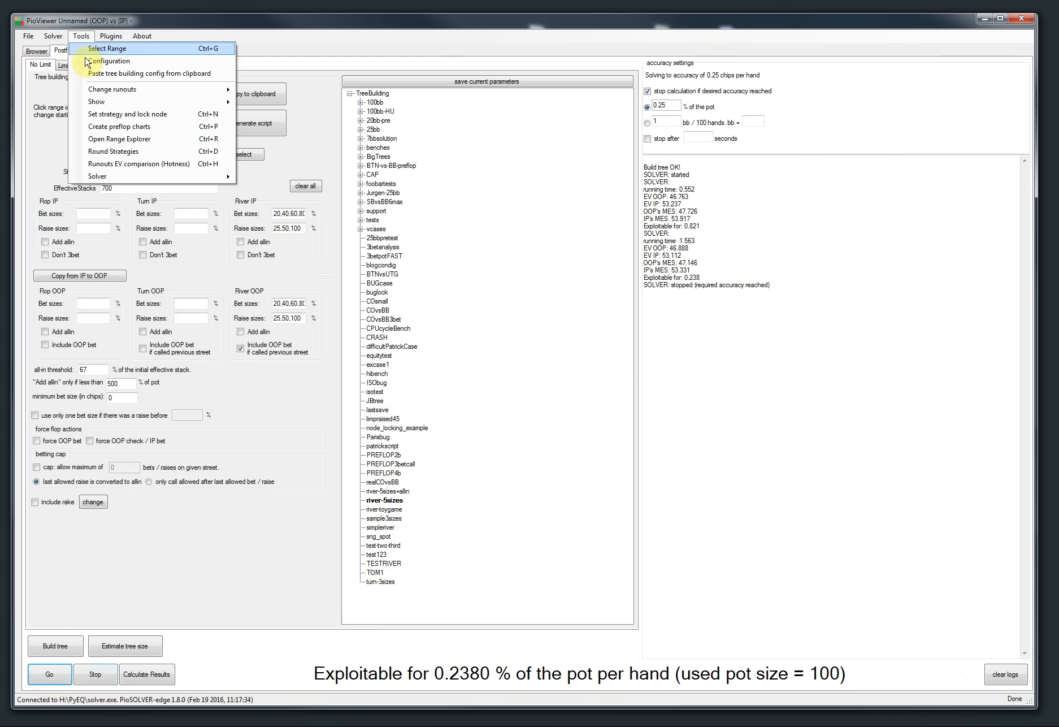
pyautogui.click(90, 58)
pyautogui.click(505, 436)
pyautogui.moveTo(760, 450); pyautogui.dragTo(634, 522)
pyautogui.click(752, 603)
pyautogui.click(668, 604)
# Step: Clear the logs, build the tree and start the solver
pyautogui.click(1005, 673)
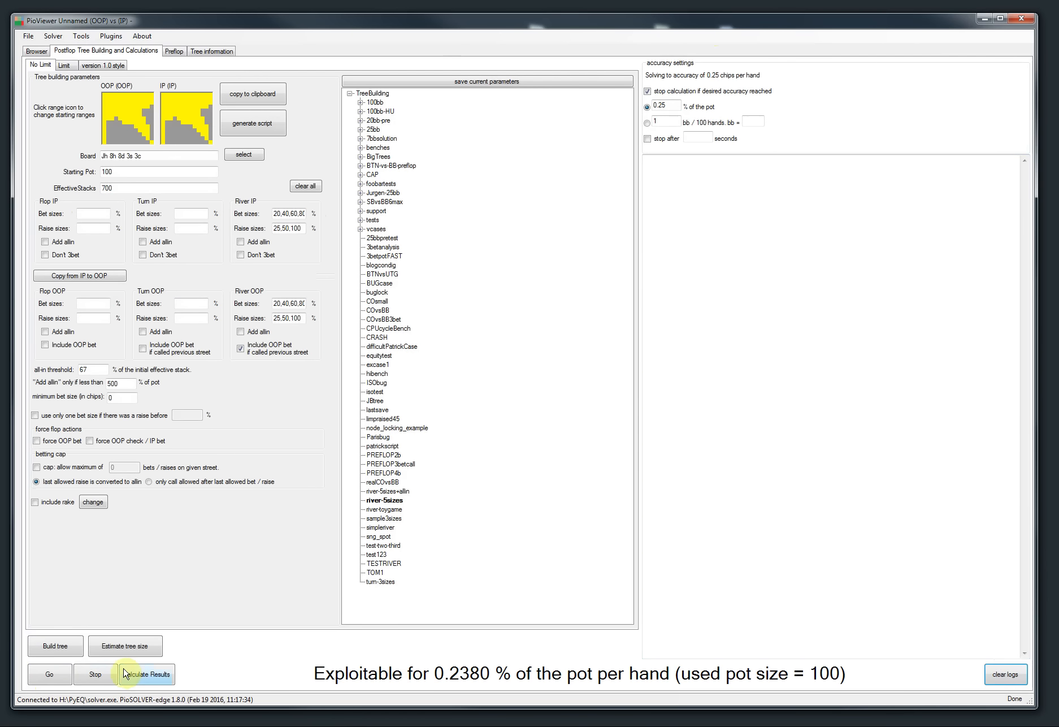
pyautogui.click(55, 646)
pyautogui.click(42, 674)
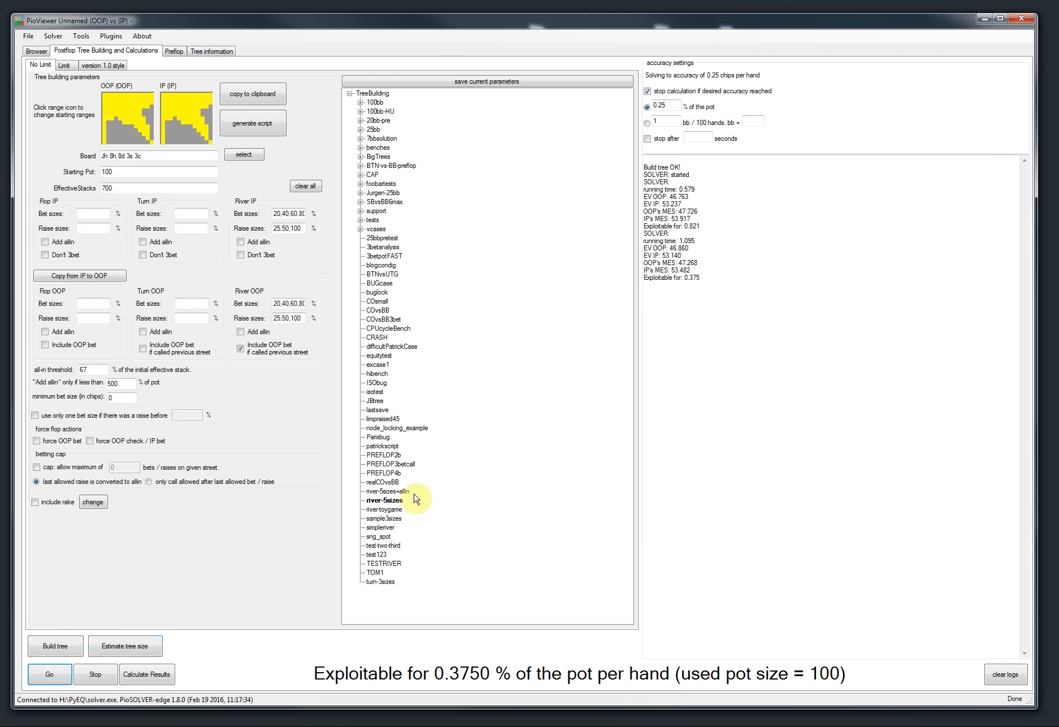
# Step: Close the solver.exe crash dialog after expanding its details, and minimize the browser playing the notification video
pyautogui.moveTo(519, 78); pyautogui.dragTo(649, 73)
pyautogui.click(152, 453)
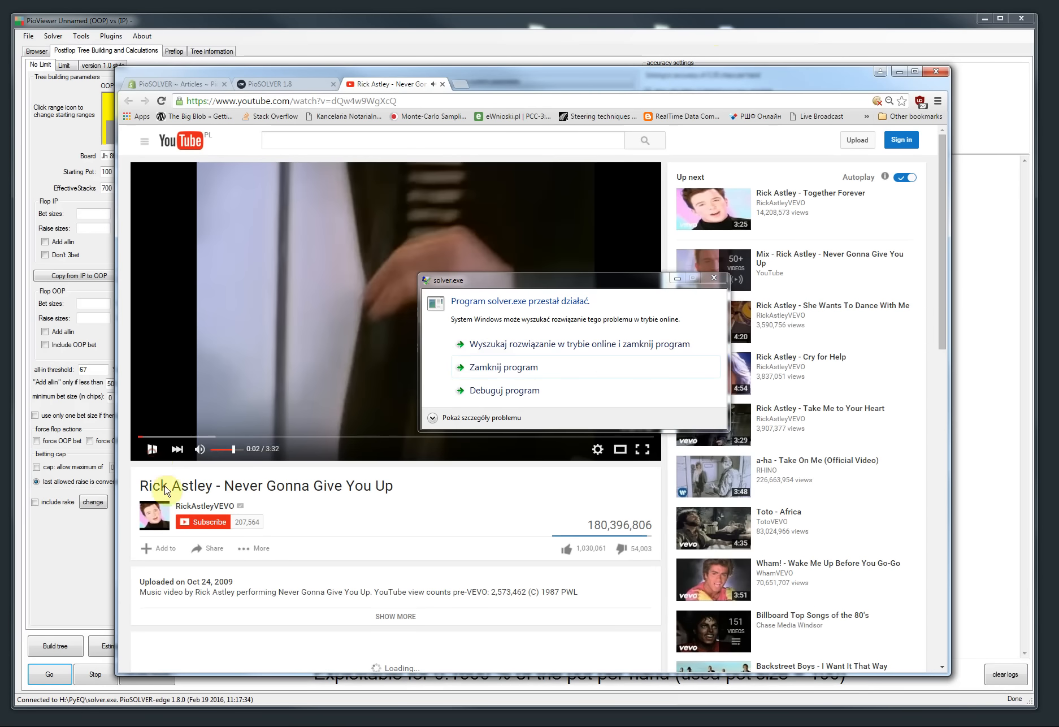
pyautogui.click(473, 418)
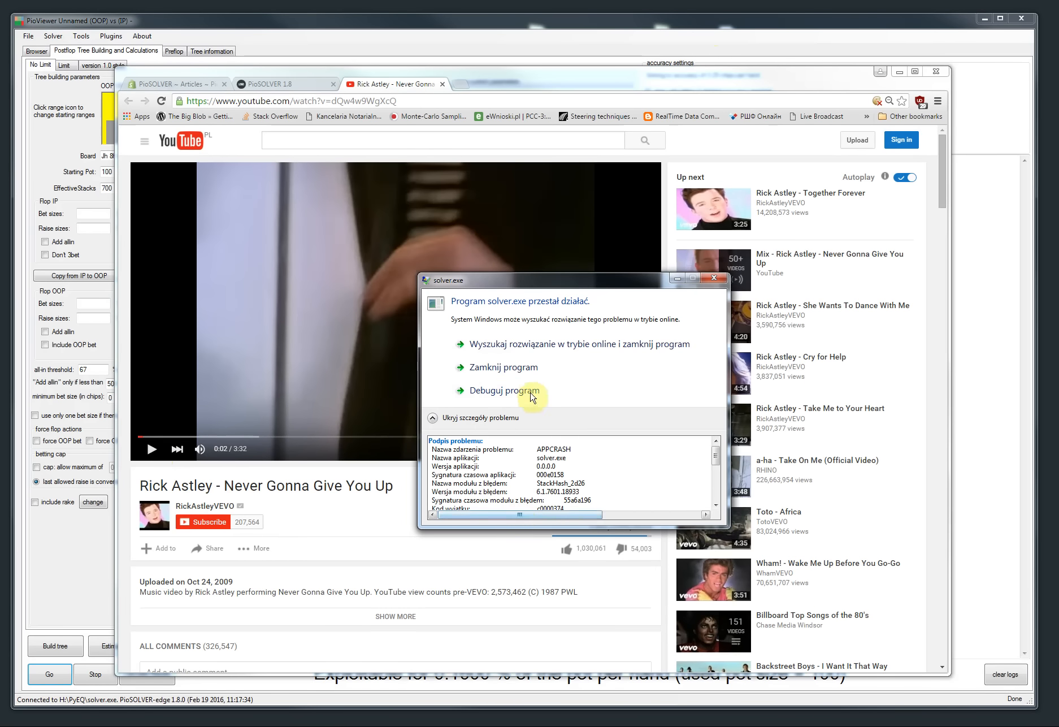
pyautogui.click(504, 367)
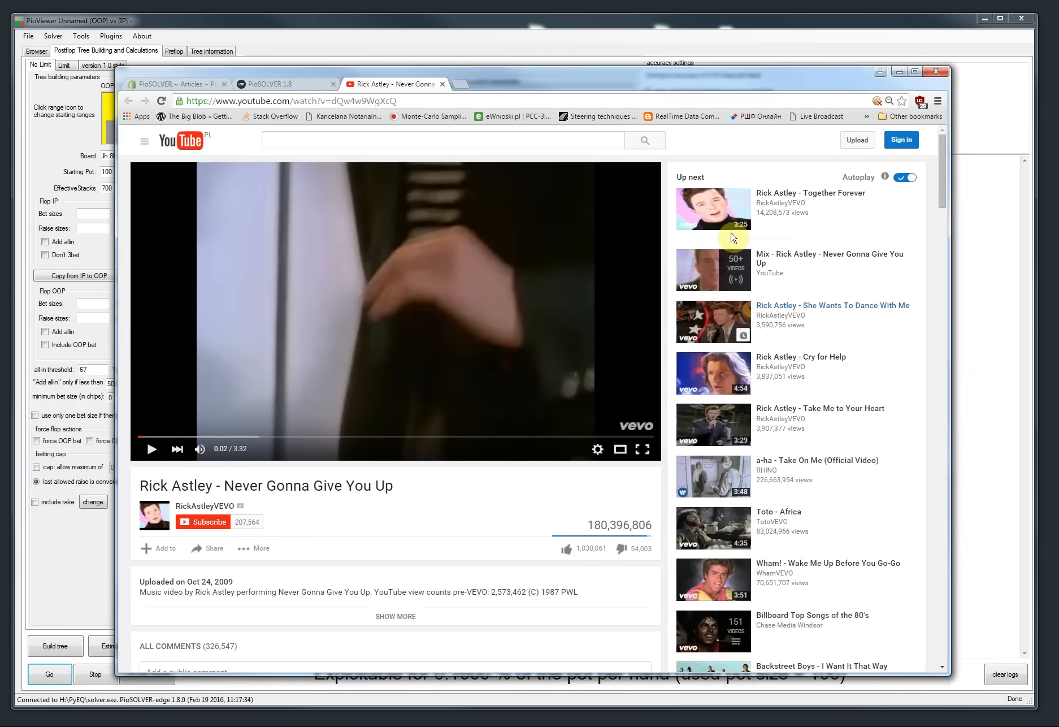
pyautogui.click(898, 71)
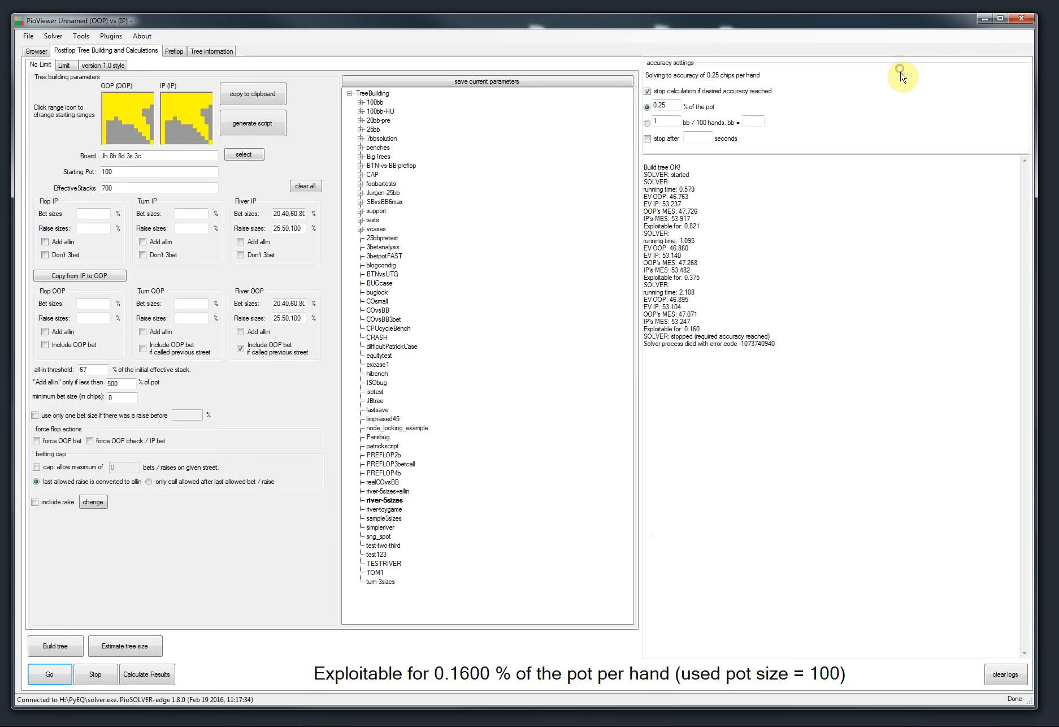
# Step: Reconnect to the recently used solver H:\PyEQ\solver.exe and clear the logs
pyautogui.click(53, 36)
pyautogui.moveTo(117, 63)
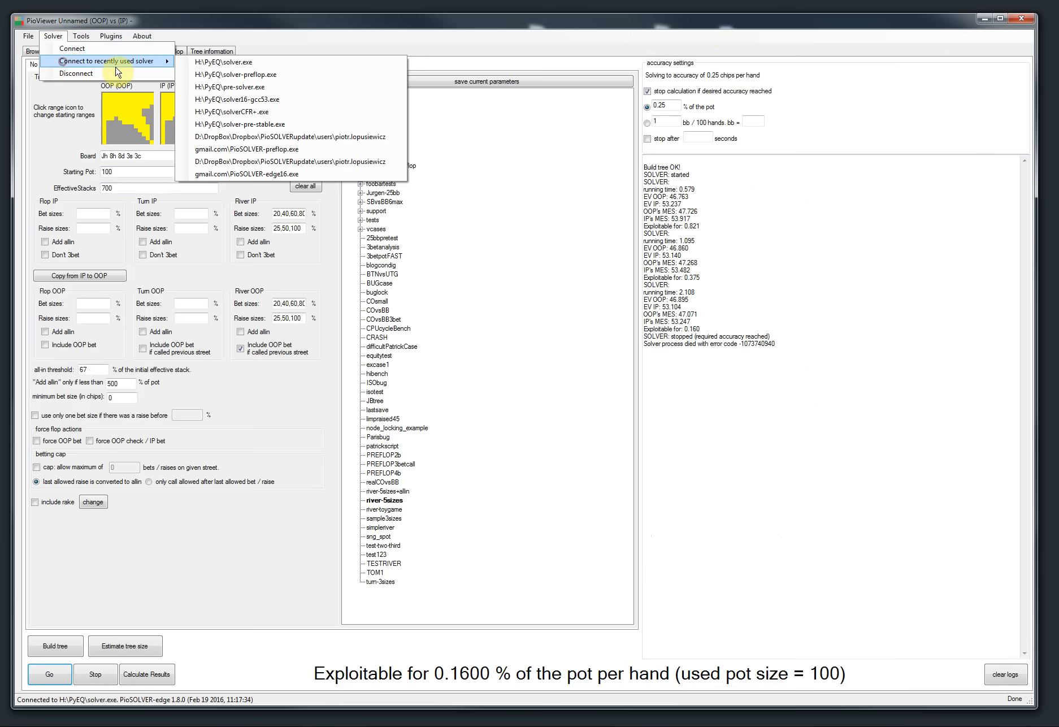
pyautogui.click(228, 64)
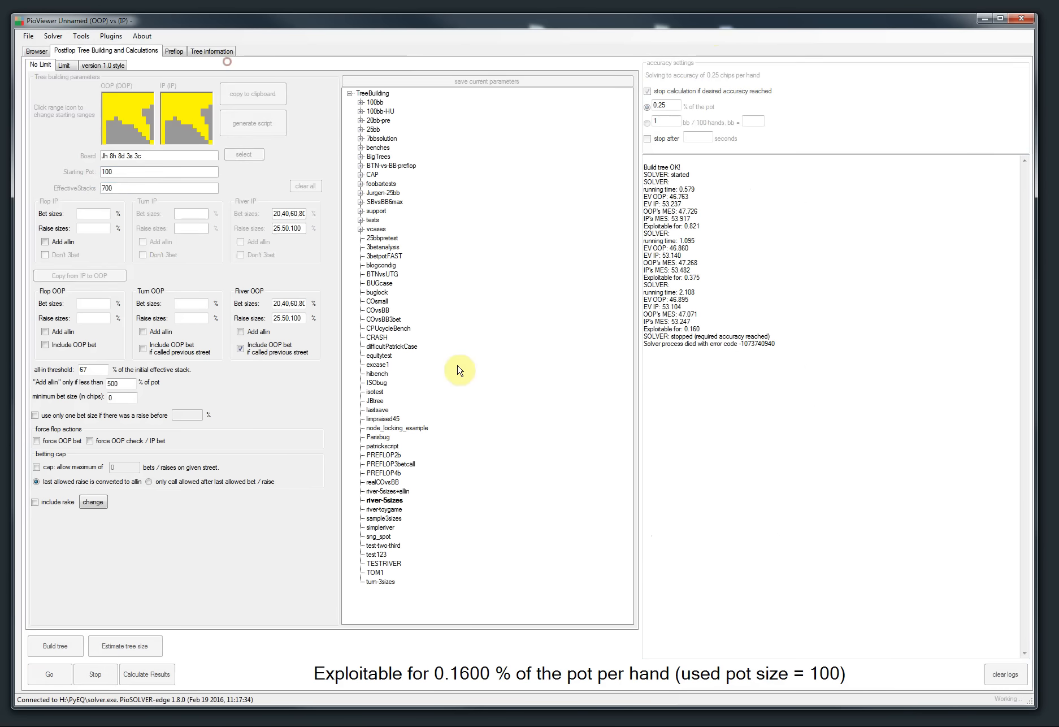
pyautogui.click(999, 678)
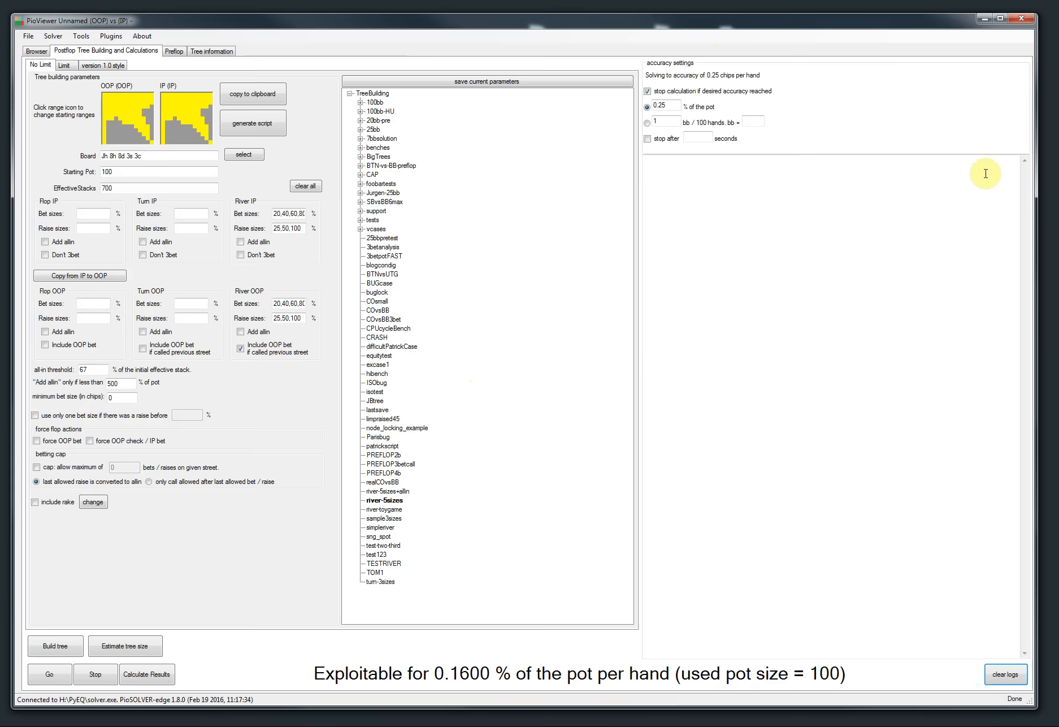
# Step: Review the PioSOLVER 1.8 release notes in the browser, then minimize it
pyautogui.hotkey('alt', 'Tab')
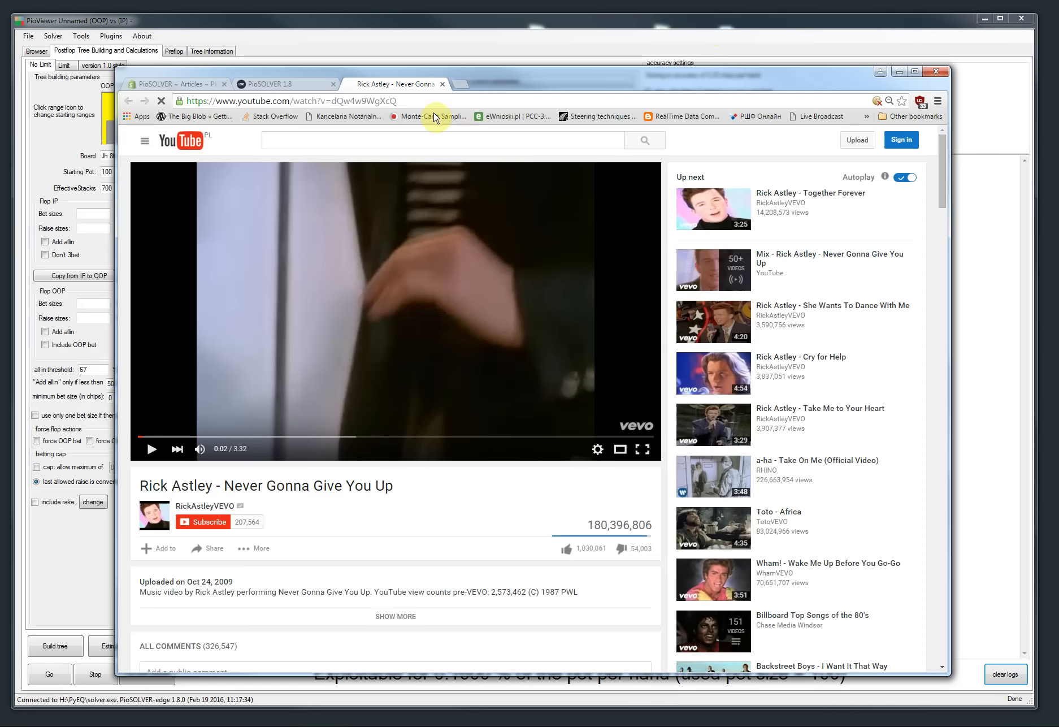
pyautogui.click(441, 84)
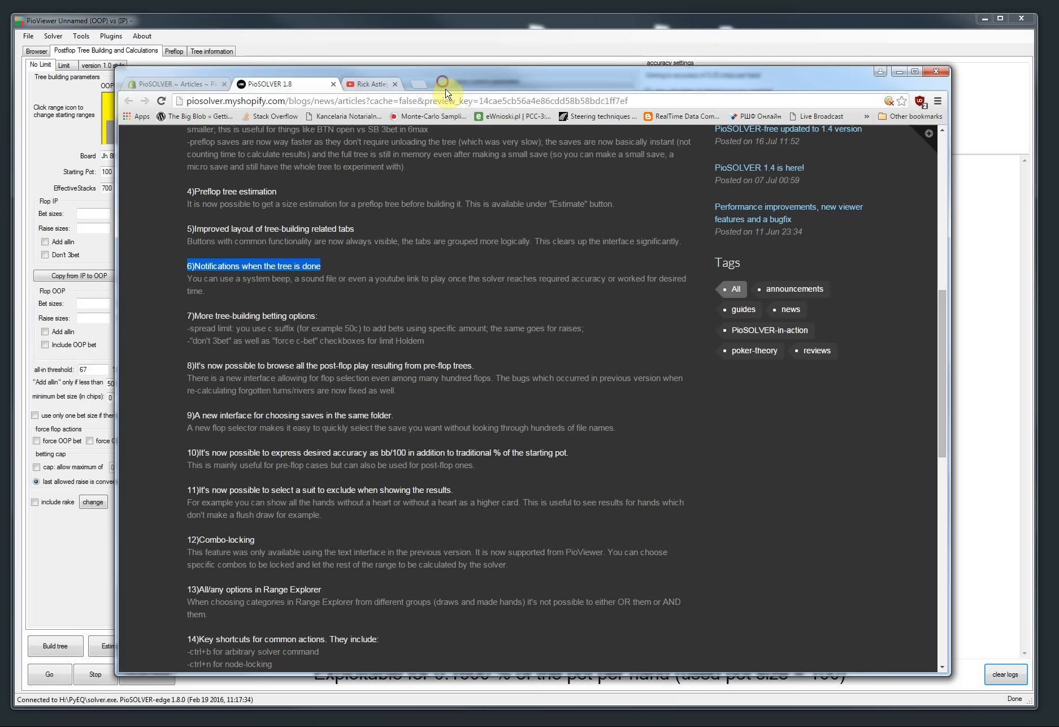
pyautogui.moveTo(411, 87); pyautogui.dragTo(339, 92)
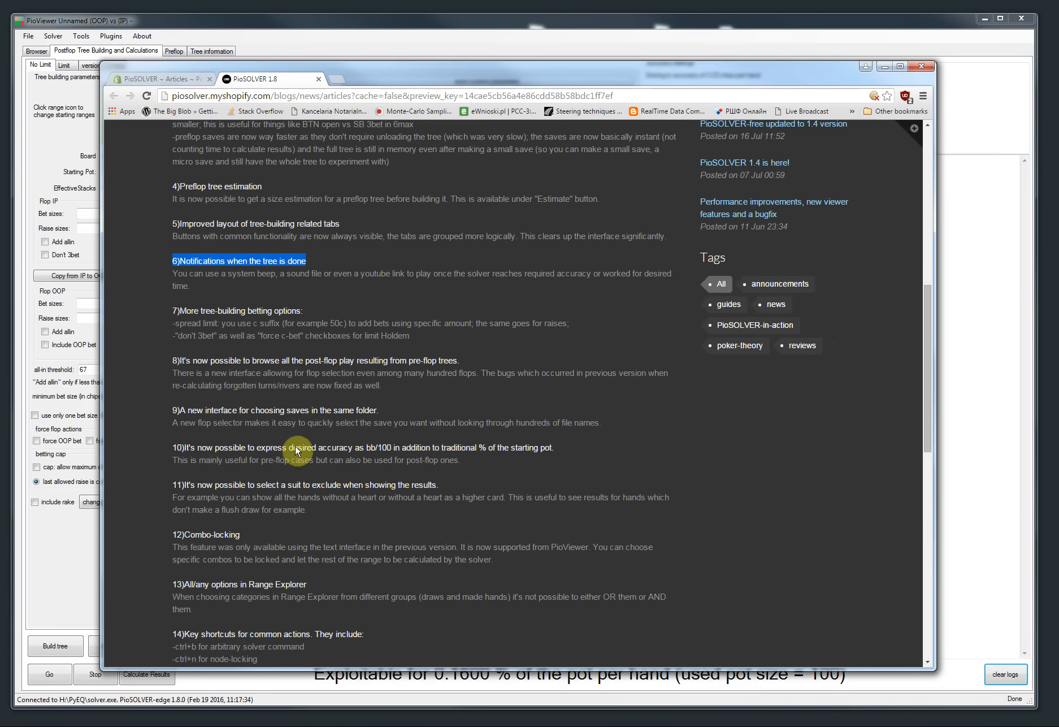
pyautogui.scroll(-1, 292, 390)
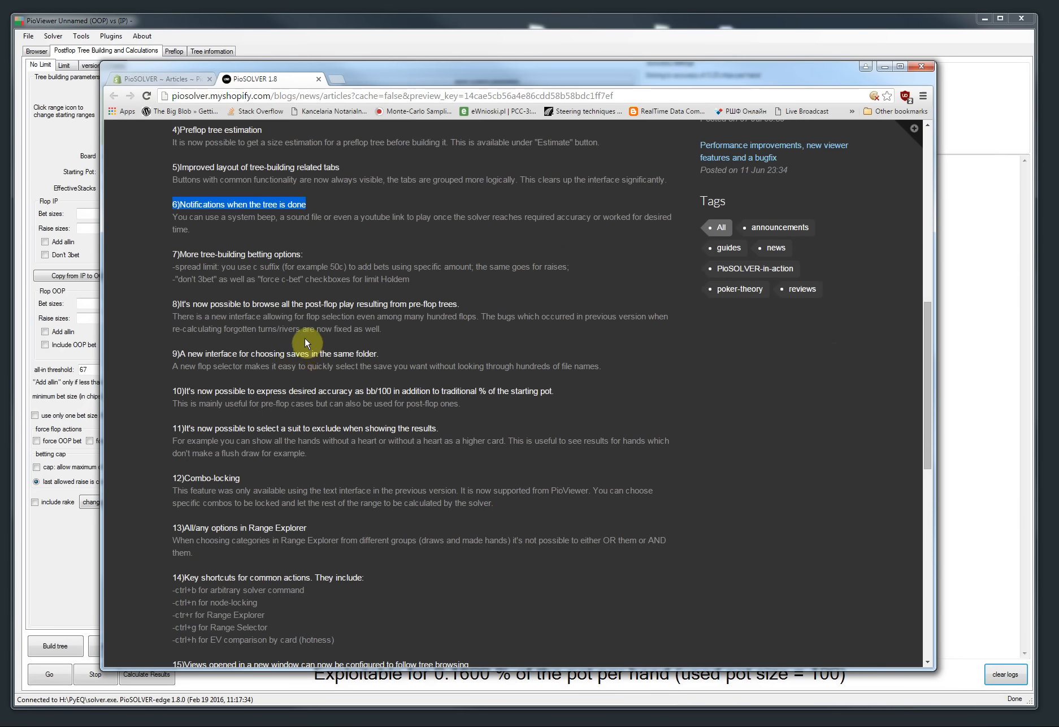
pyautogui.scroll(-2, 281, 293)
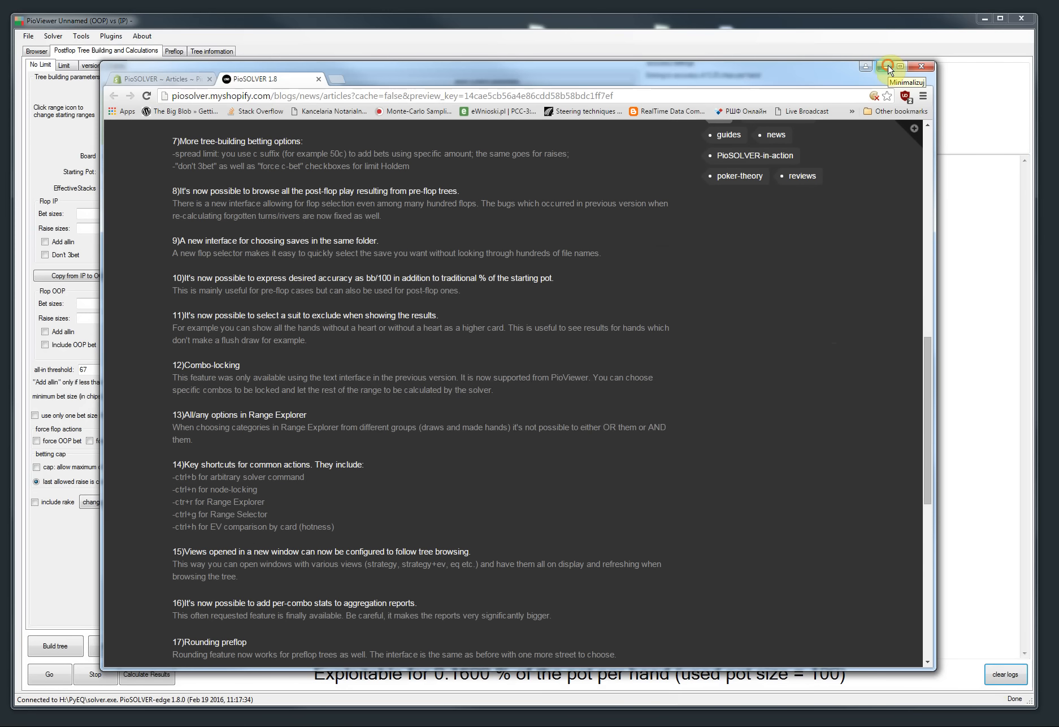
pyautogui.click(885, 68)
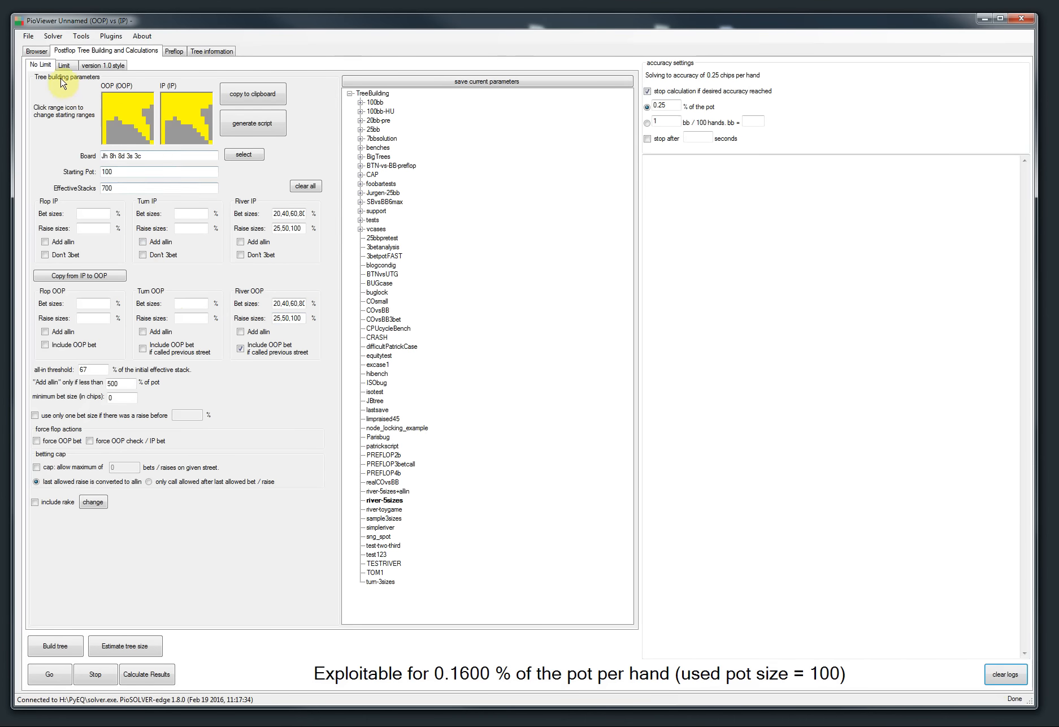
# Step: Load the 3betpotFAST saved parameters and set the starting pot to 100 and effective stacks to 1500
pyautogui.click(306, 186)
pyautogui.click(385, 256)
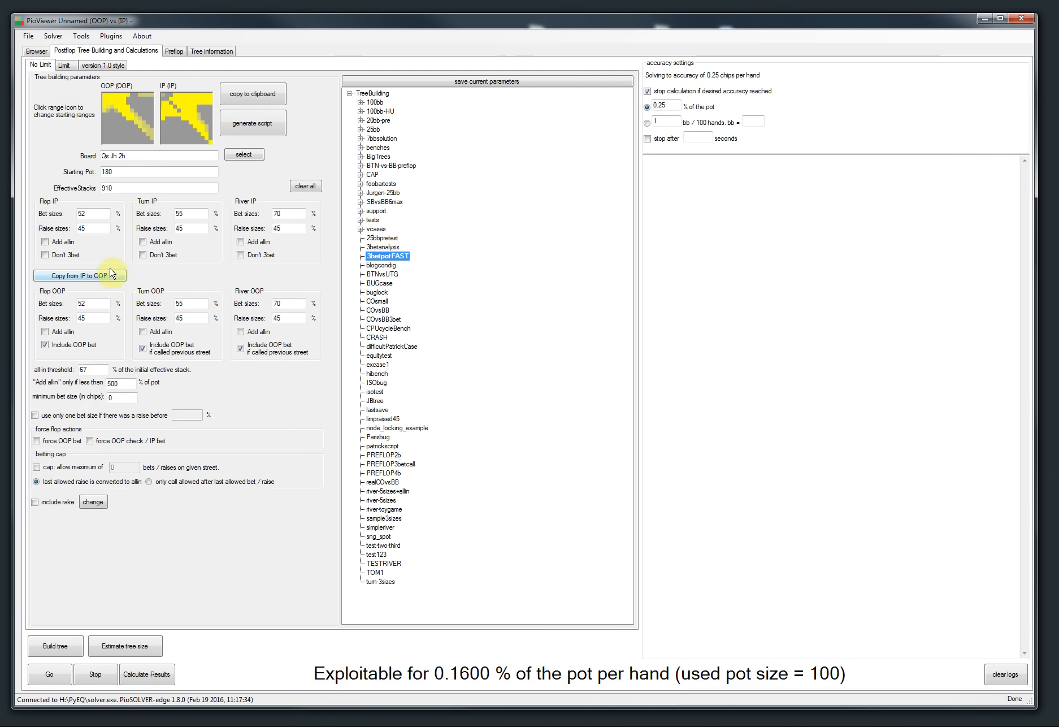
pyautogui.doubleClick(113, 171)
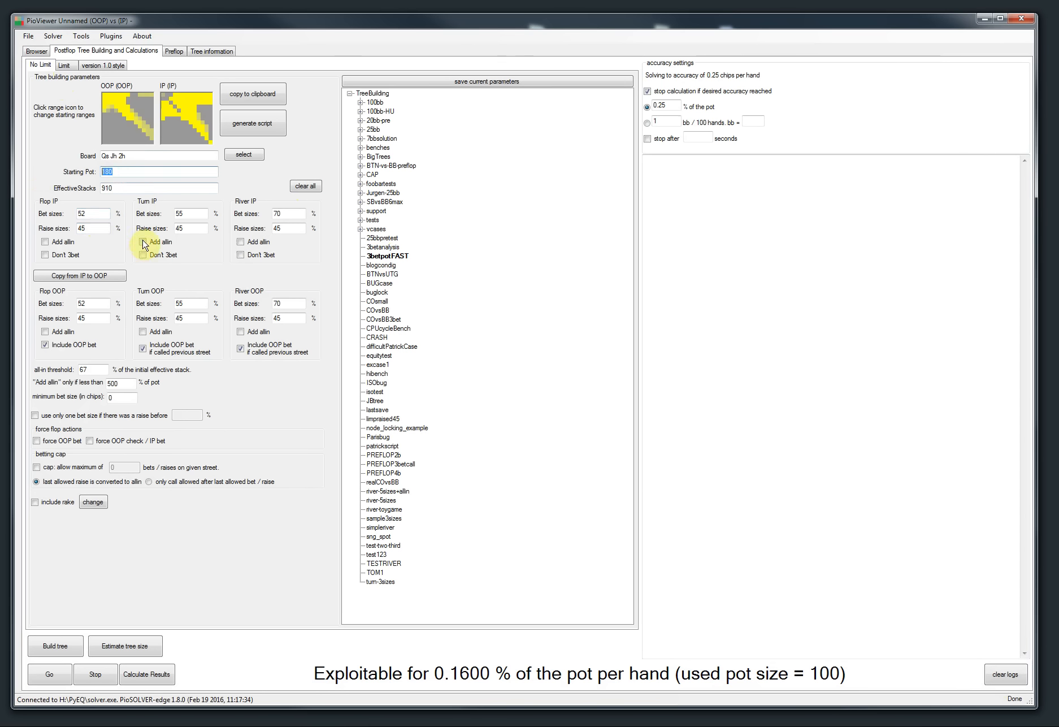
pyautogui.press('Tab')
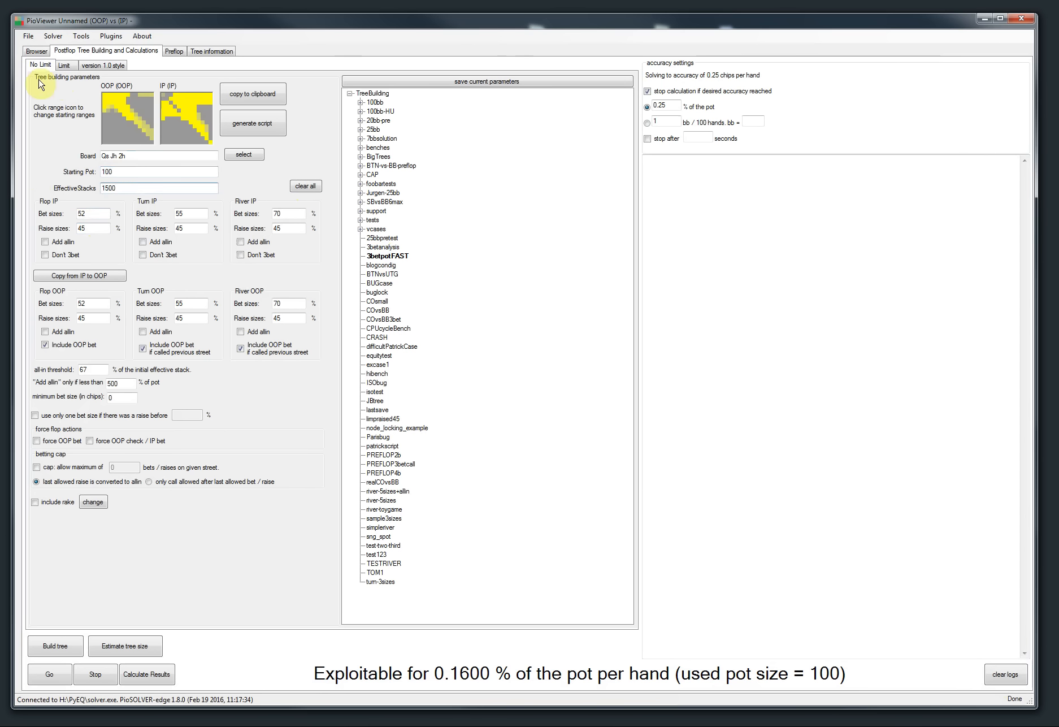
# Step: Set IP bet sizes to 100, 200, 200 and raise sizes to 200, 300, 300 for flop, turn, river, then copy IP to OOP
pyautogui.doubleClick(90, 213)
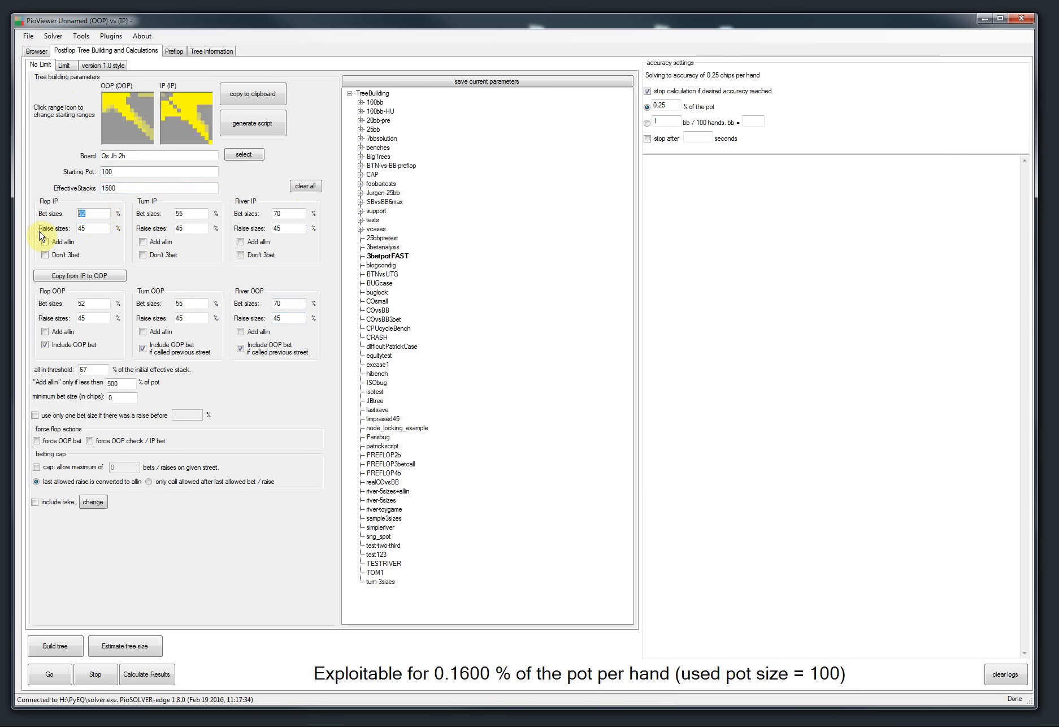
pyautogui.write('100')
pyautogui.doubleClick(189, 210)
pyautogui.write('200')
pyautogui.doubleClick(278, 214)
pyautogui.doubleClick(87, 228)
pyautogui.write('200')
pyautogui.doubleClick(184, 228)
pyautogui.write('300')
pyautogui.doubleClick(281, 228)
pyautogui.write('300')
pyautogui.click(71, 275)
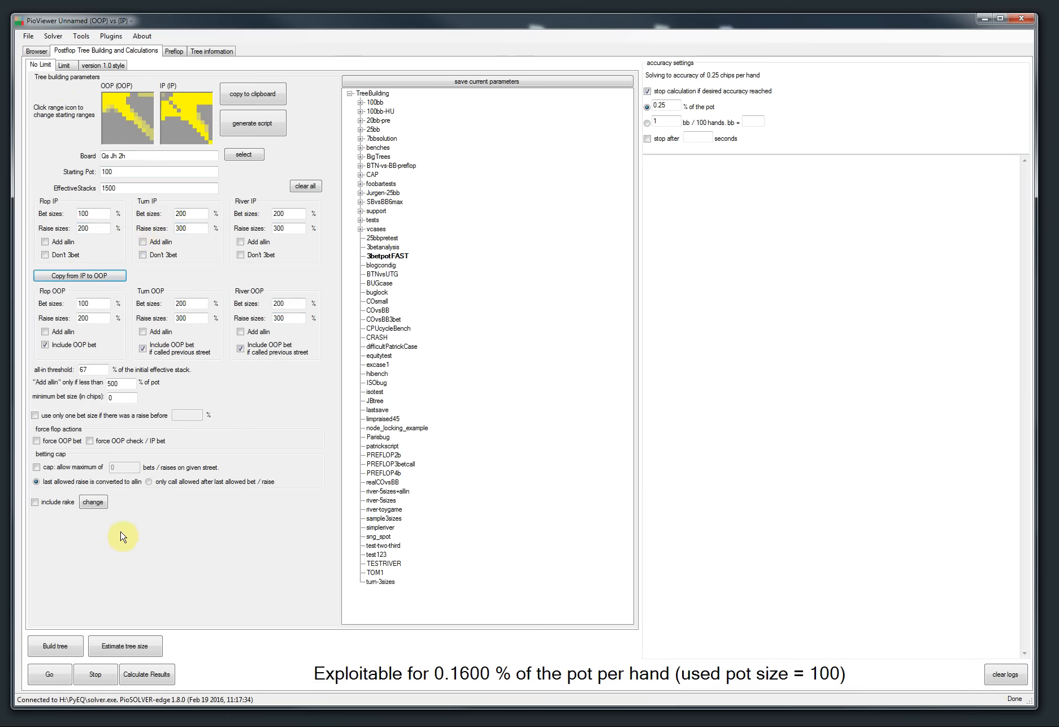
# Step: Build the tree and inspect its root and first bet nodes in the Browser
pyautogui.click(44, 645)
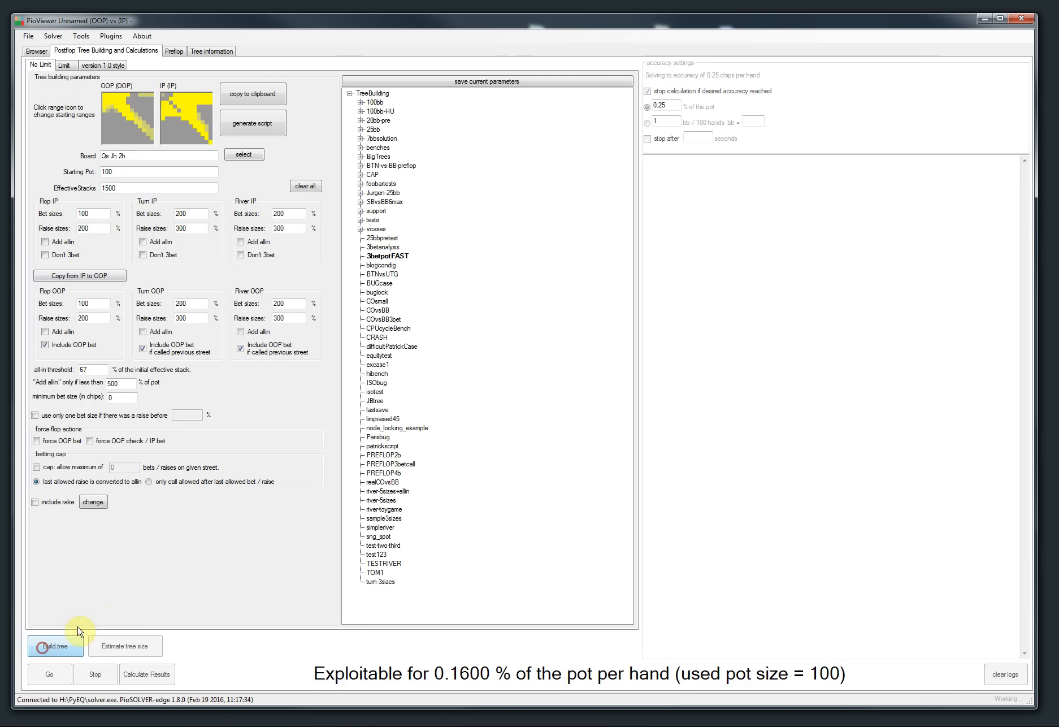
pyautogui.click(36, 51)
pyautogui.click(191, 65)
pyautogui.click(161, 66)
pyautogui.click(85, 51)
# Step: Set the all-in threshold to 100% of the effective stack, rebuild the tree and browse its first betting nodes
pyautogui.click(93, 366)
pyautogui.doubleClick(94, 366)
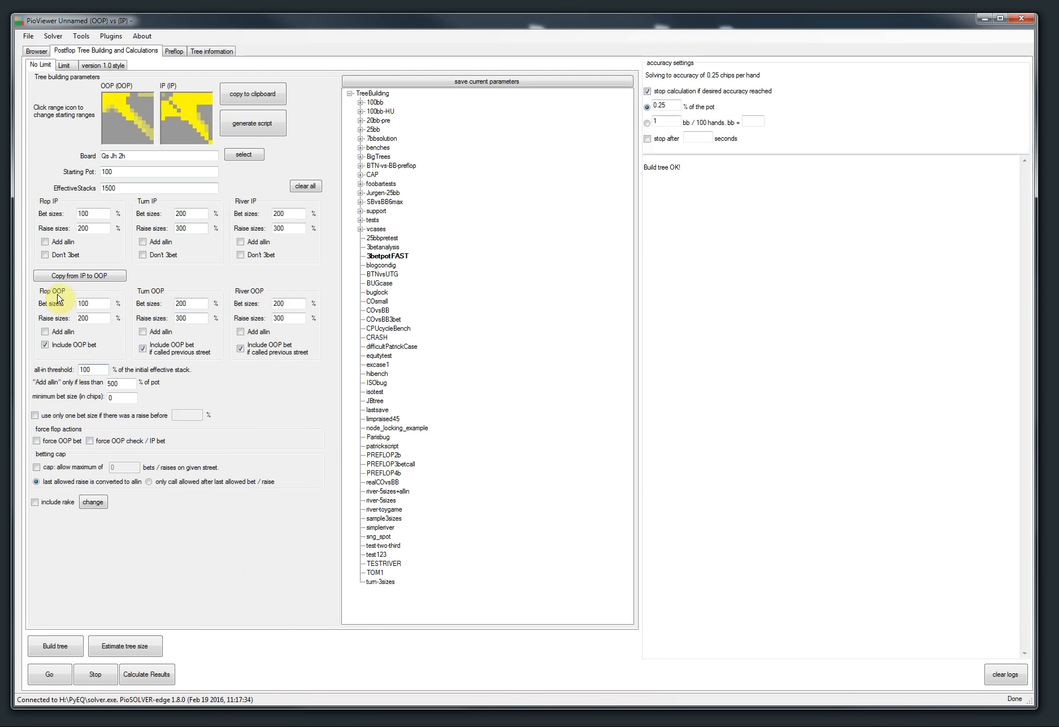
pyautogui.write('100')
pyautogui.click(55, 645)
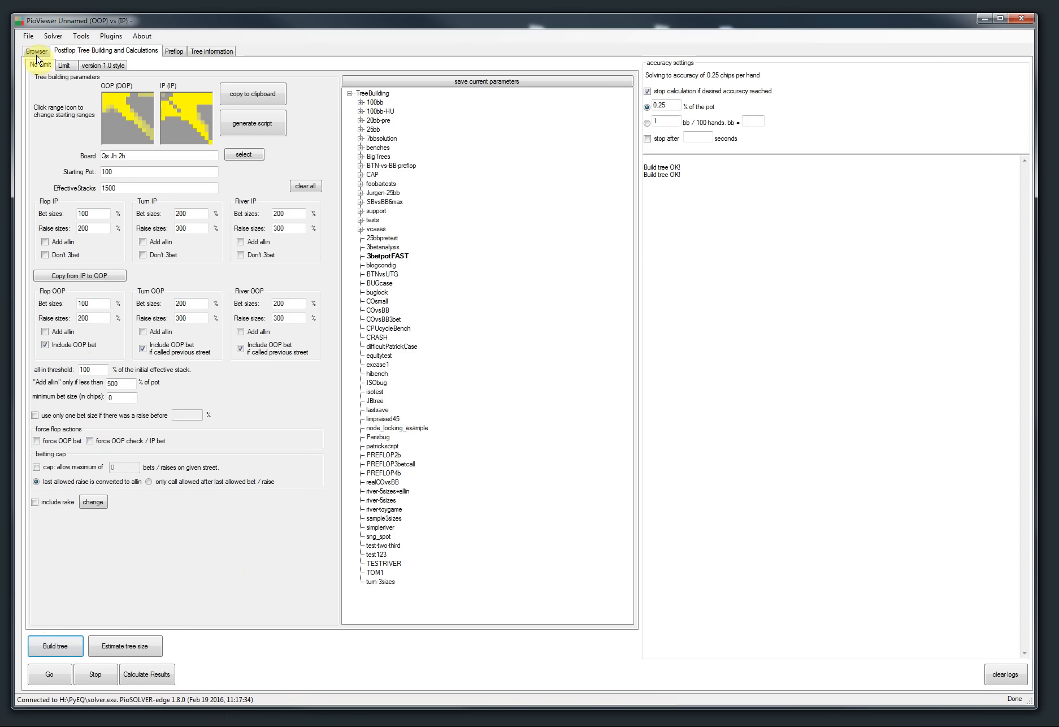
pyautogui.click(36, 51)
pyautogui.click(191, 65)
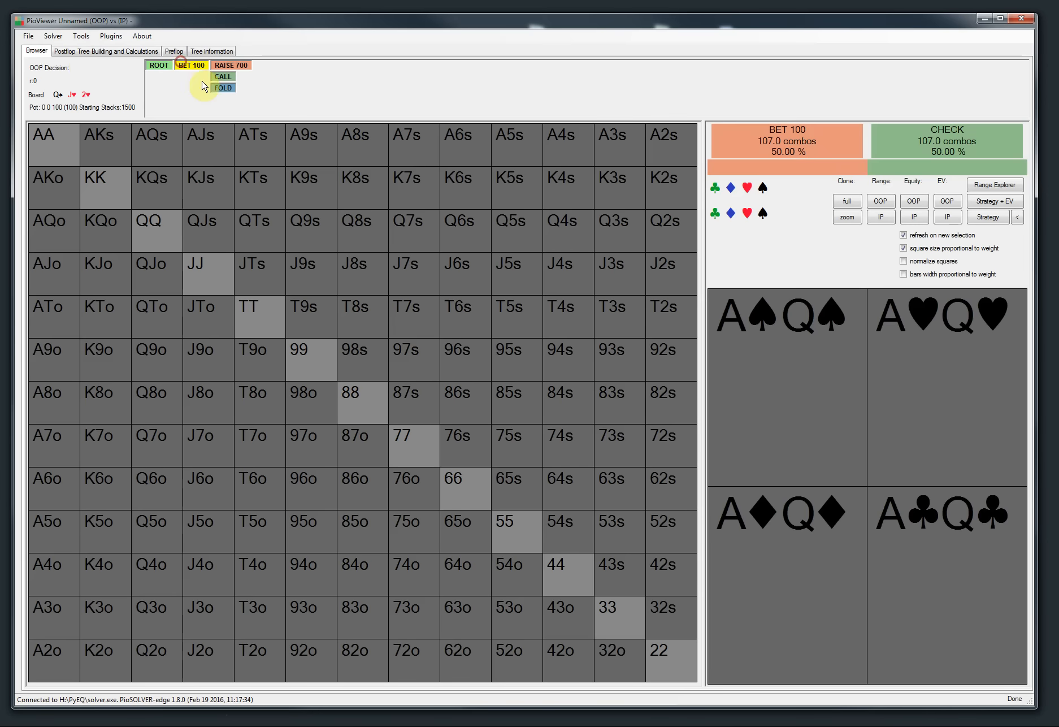
pyautogui.click(158, 67)
pyautogui.click(106, 51)
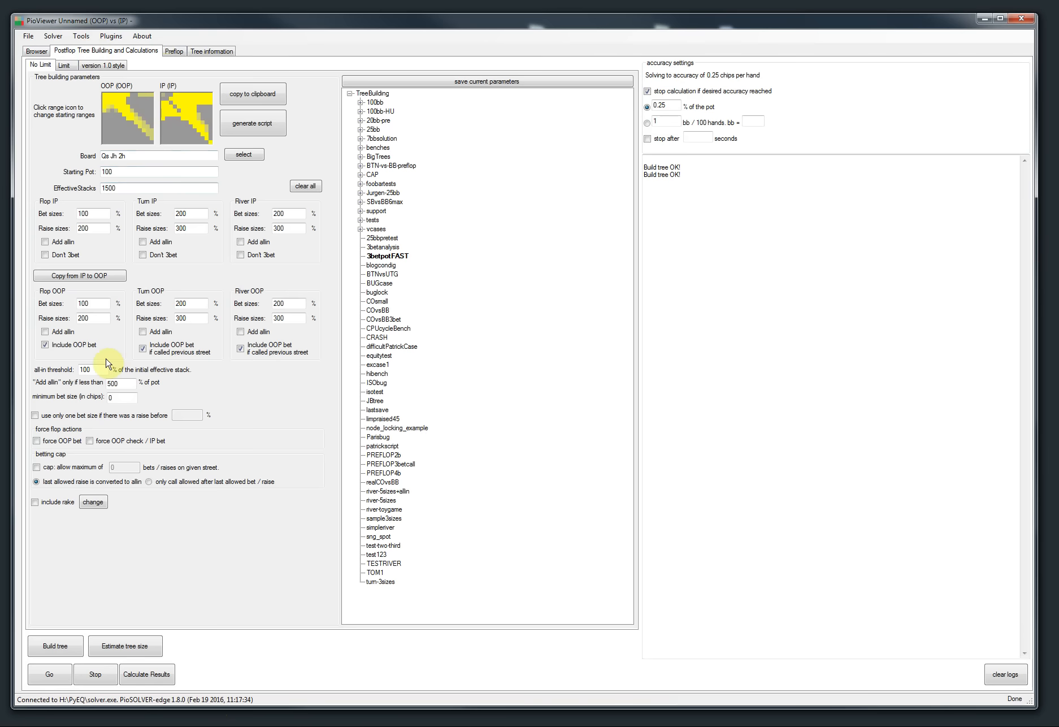
# Step: Add the c suffix to every IP bet and raise size, making them chip amounts, and copy IP to OOP
pyautogui.click(91, 217)
pyautogui.write('c')
pyautogui.click(93, 228)
pyautogui.write('c')
pyautogui.click(201, 212)
pyautogui.write('c')
pyautogui.click(199, 227)
pyautogui.write('c')
pyautogui.click(279, 213)
pyautogui.write('c')
pyautogui.click(283, 228)
pyautogui.write('c')
pyautogui.click(83, 276)
# Step: Build the tree and browse through the bet, raise, call and turn bet nodes in the Browser
pyautogui.click(51, 644)
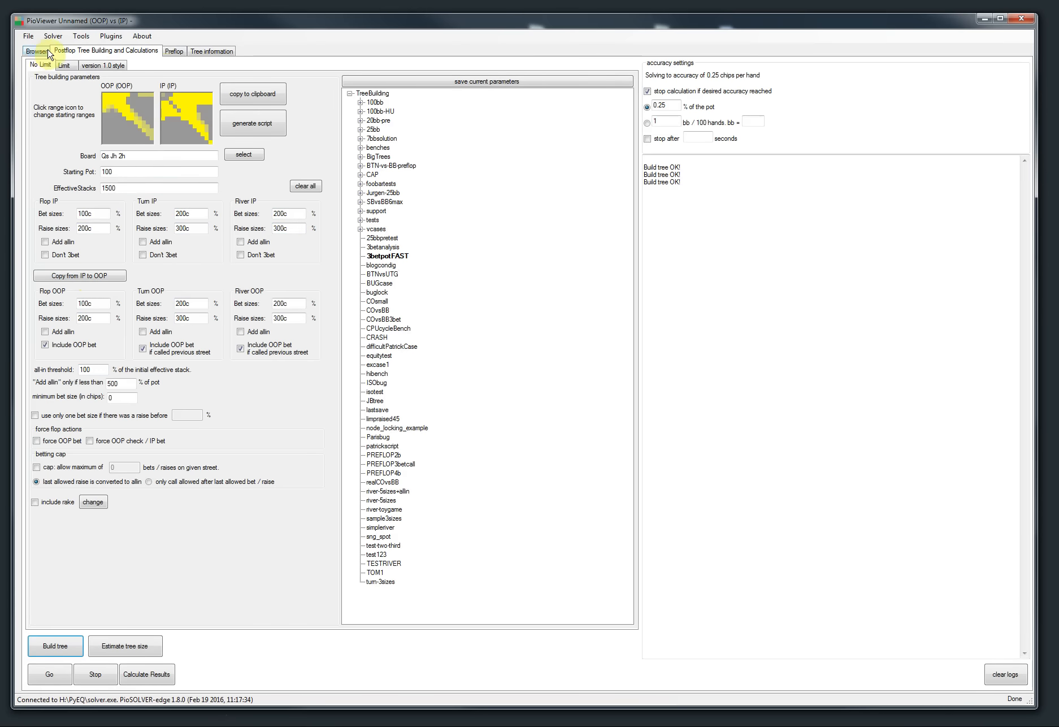
pyautogui.click(39, 51)
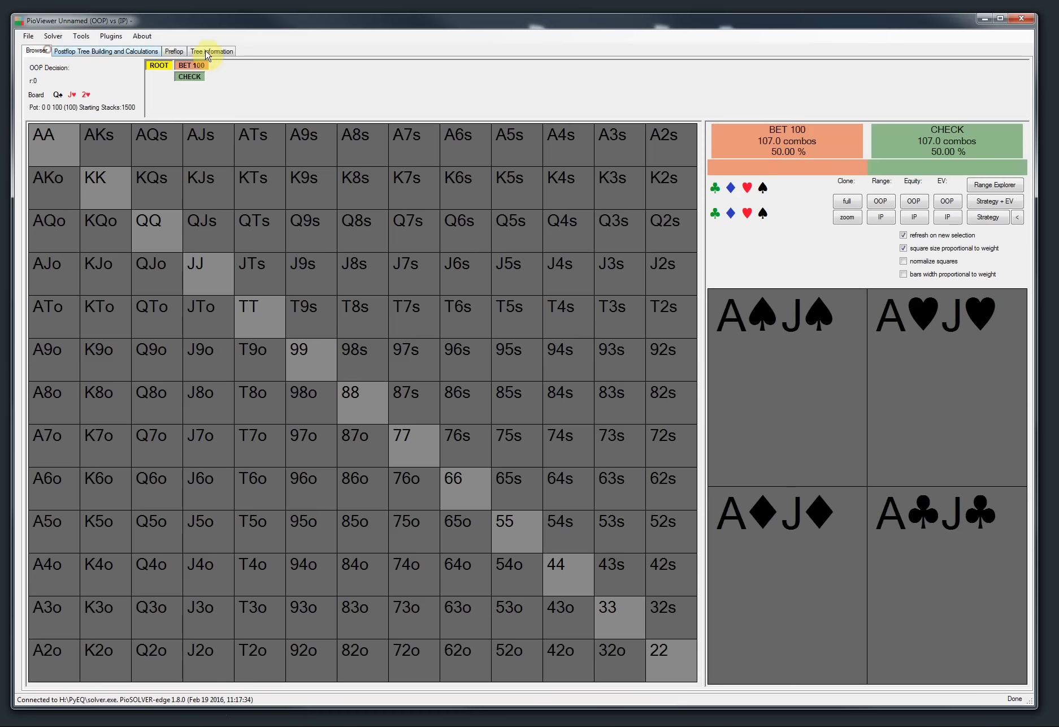
pyautogui.click(186, 66)
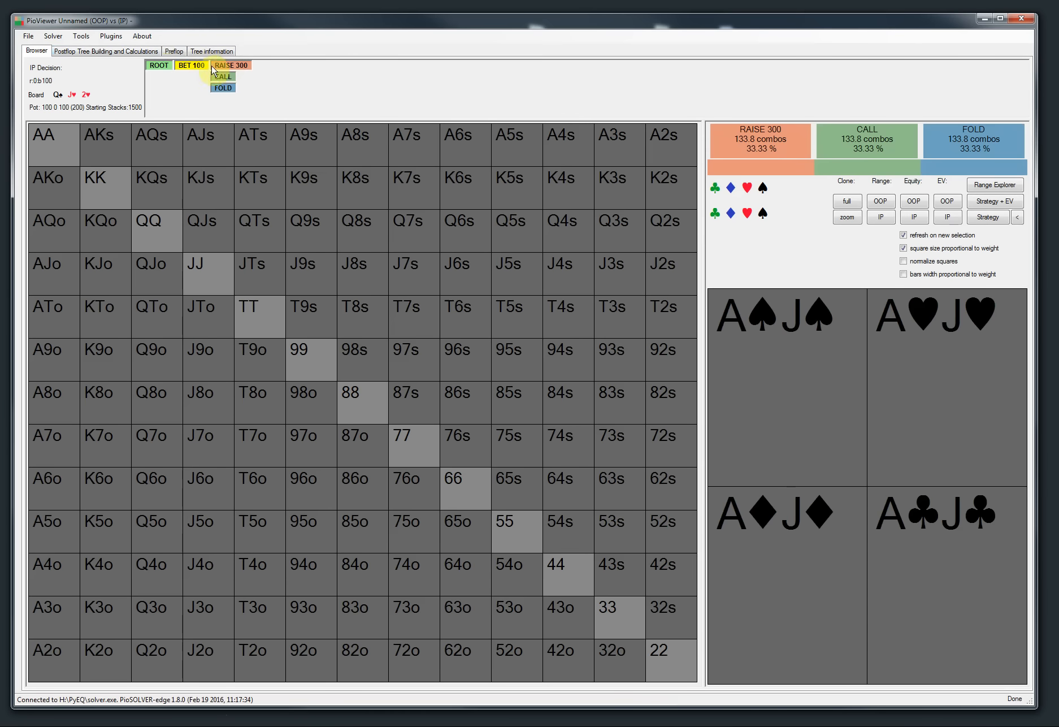
pyautogui.click(79, 51)
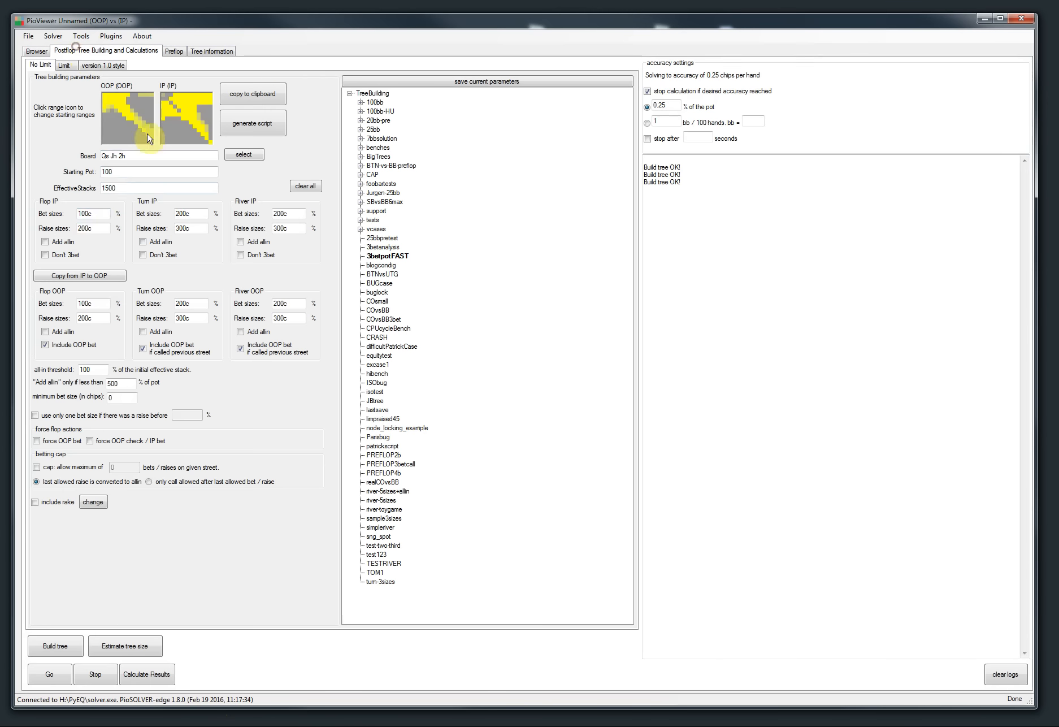
pyautogui.click(37, 50)
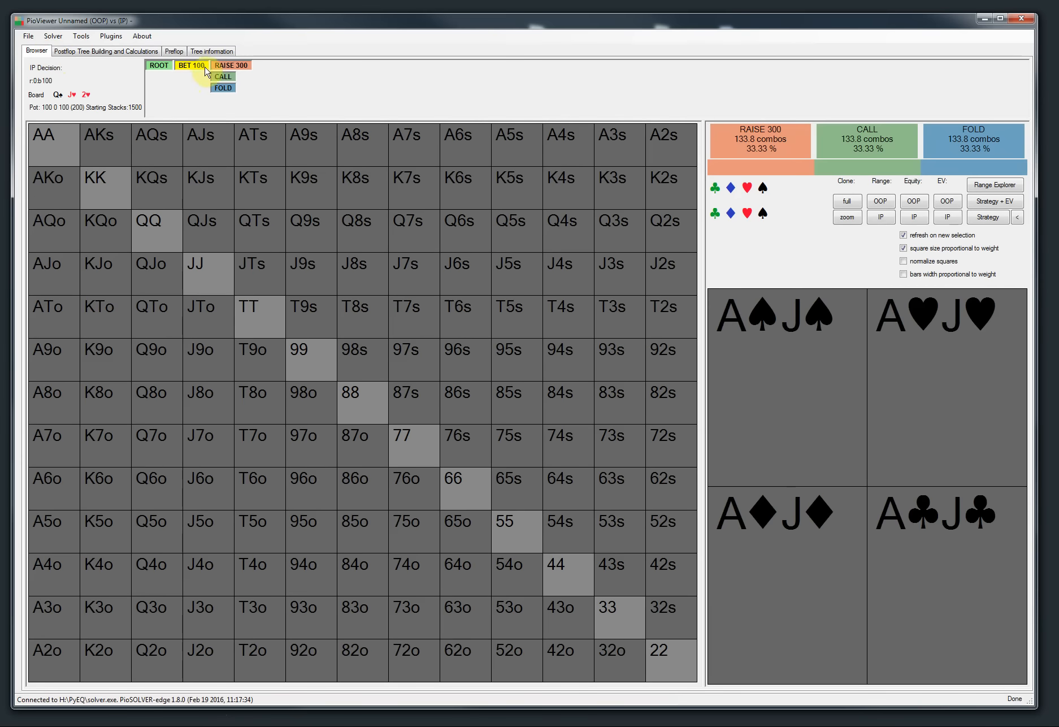
pyautogui.click(230, 66)
pyautogui.click(191, 66)
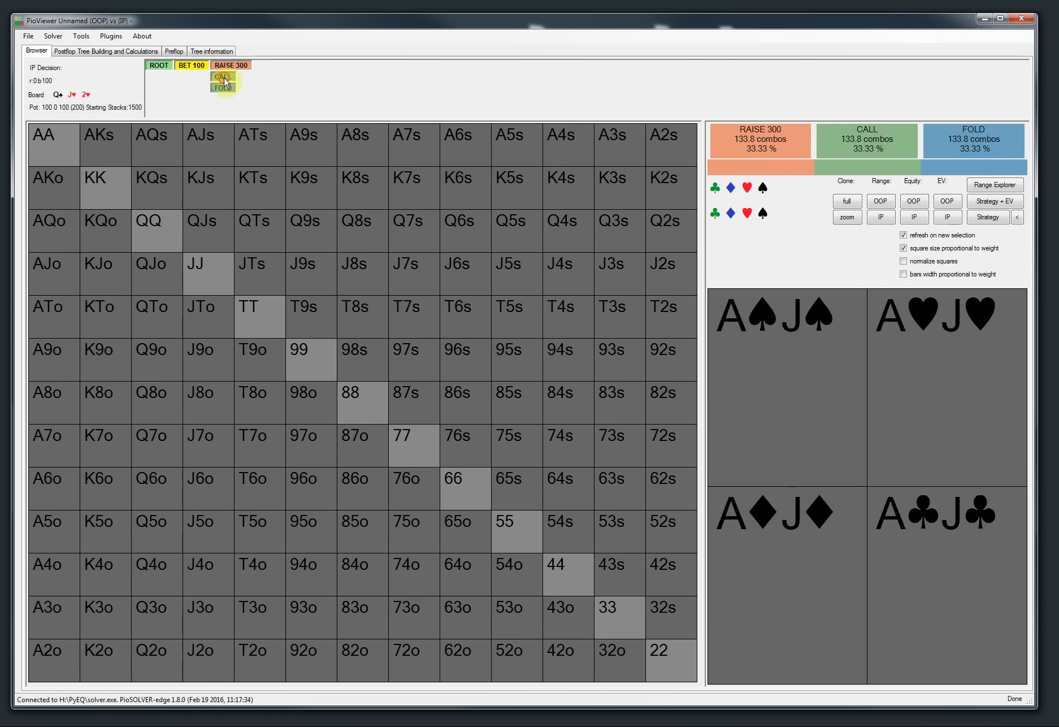
pyautogui.click(226, 77)
pyautogui.click(279, 76)
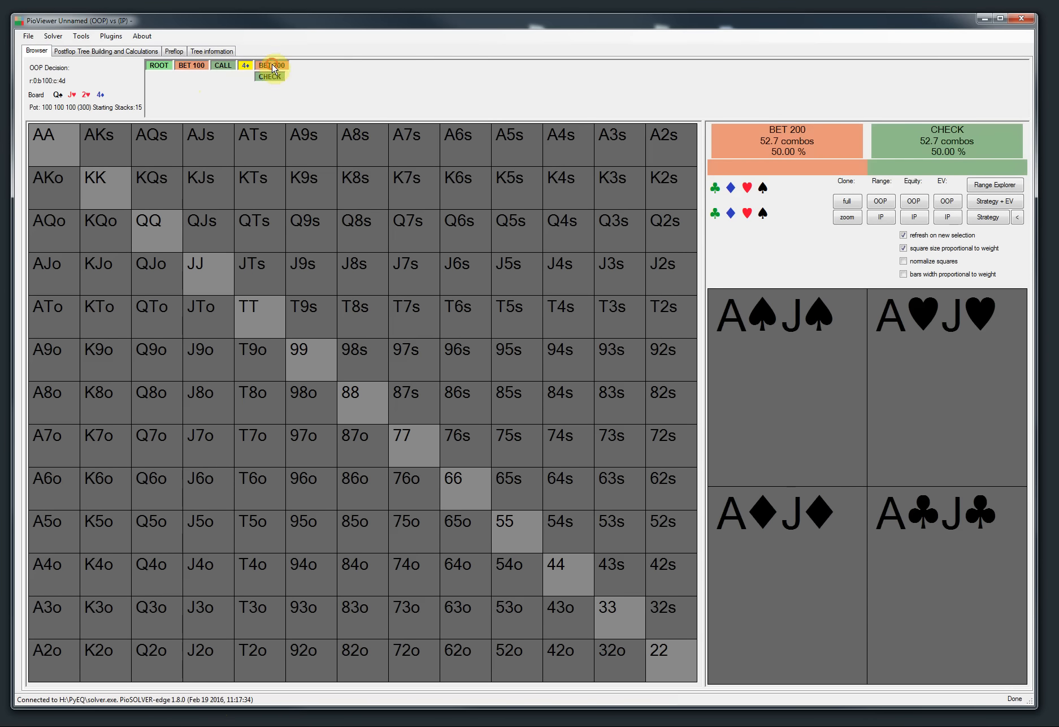
pyautogui.click(273, 69)
pyautogui.click(75, 53)
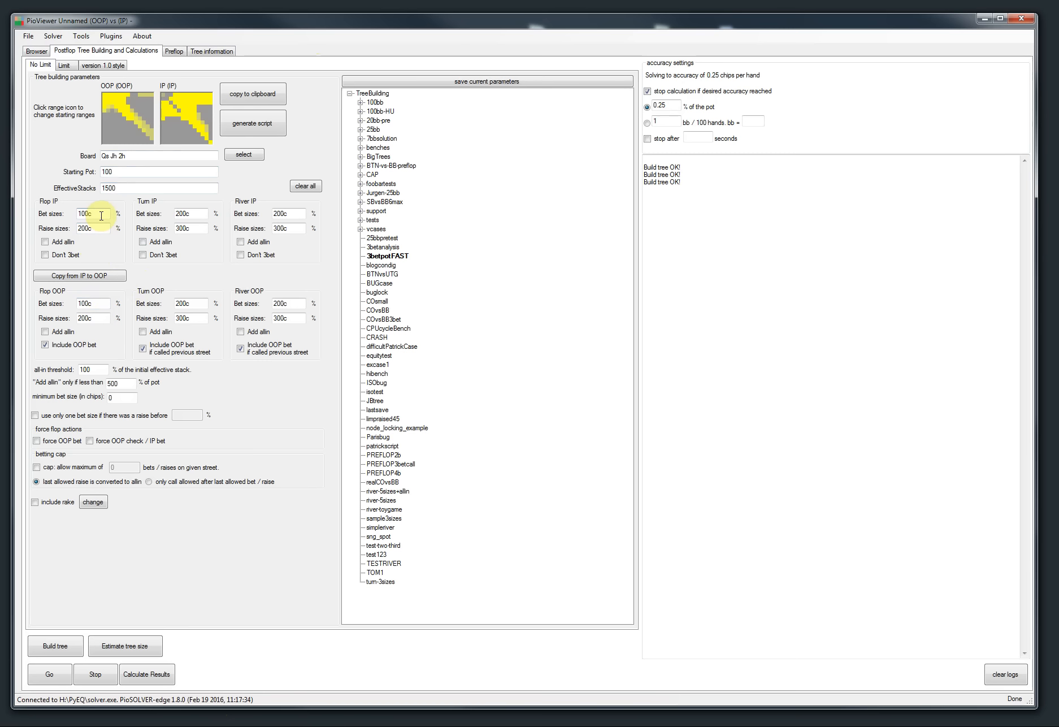
pyautogui.click(64, 65)
pyautogui.click(48, 67)
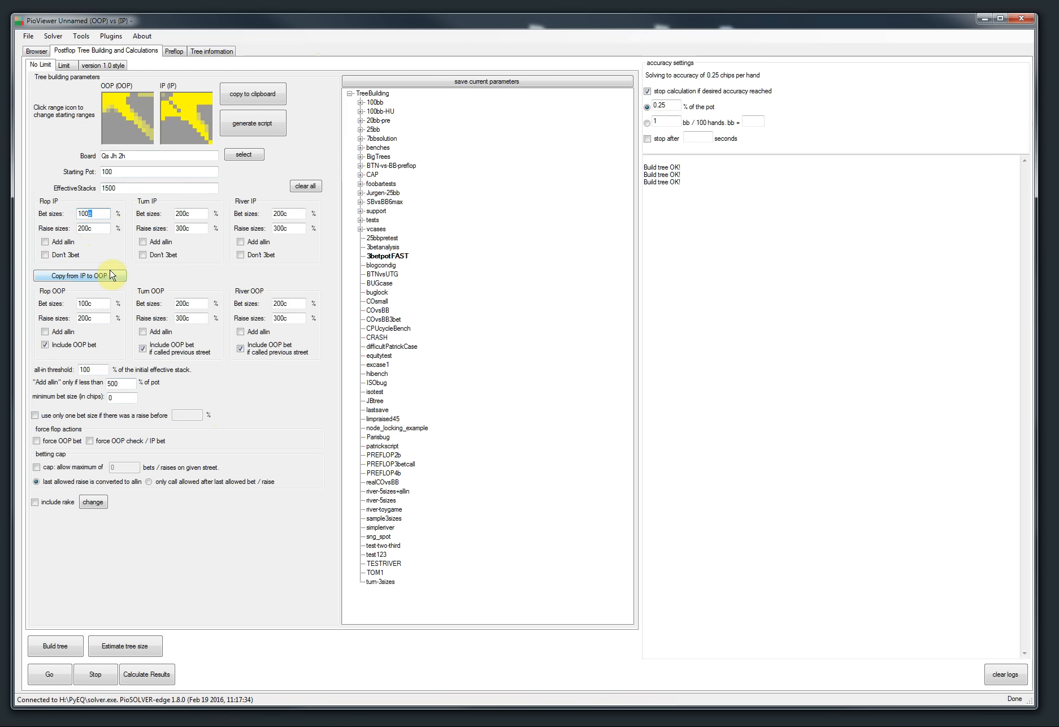
pyautogui.doubleClick(91, 213)
pyautogui.doubleClick(85, 229)
pyautogui.doubleClick(191, 228)
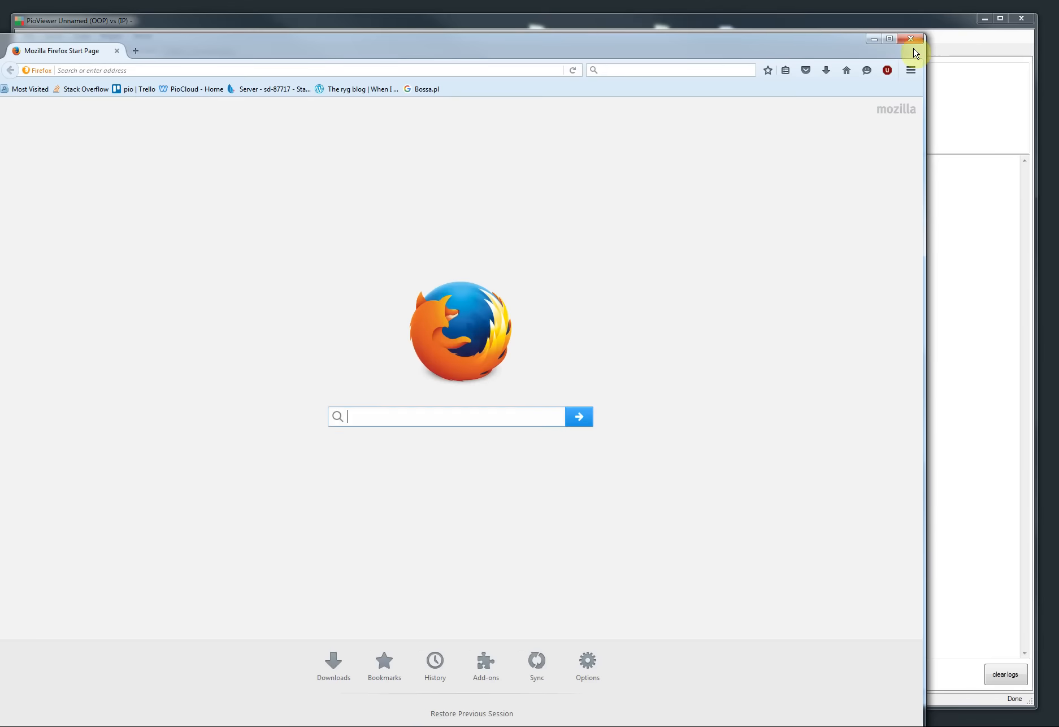
# Step: Switch to the browser and highlight release-notes item 8 about browsing post-flop play from pre-flop trees, then minimize it
pyautogui.click(914, 39)
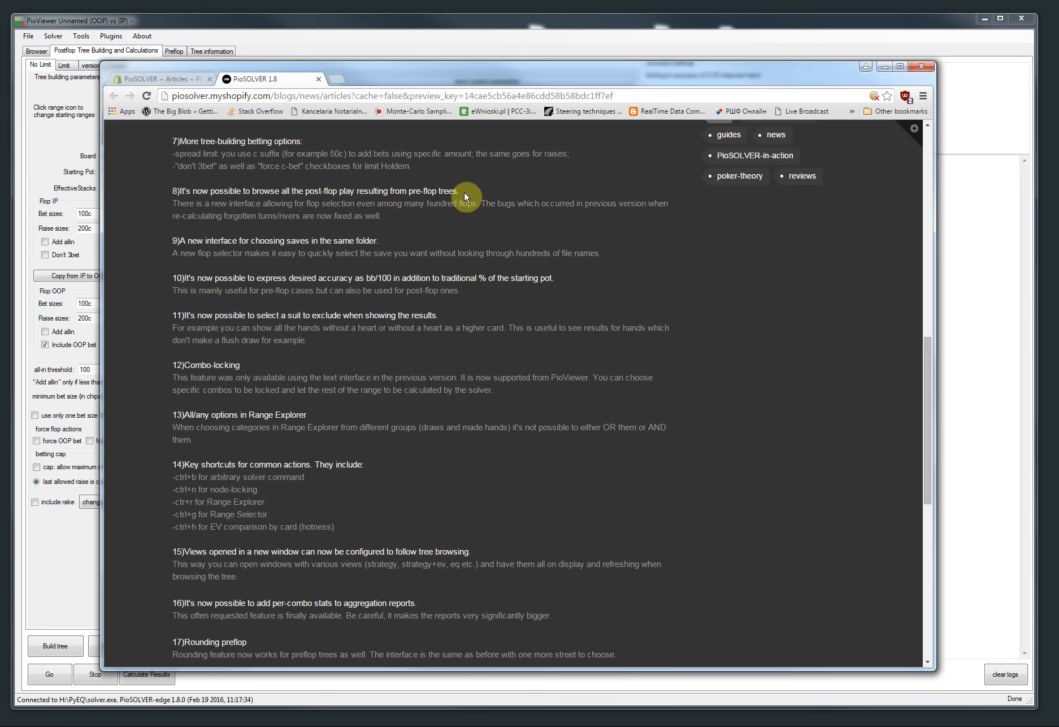
pyautogui.moveTo(464, 190); pyautogui.dragTo(184, 191)
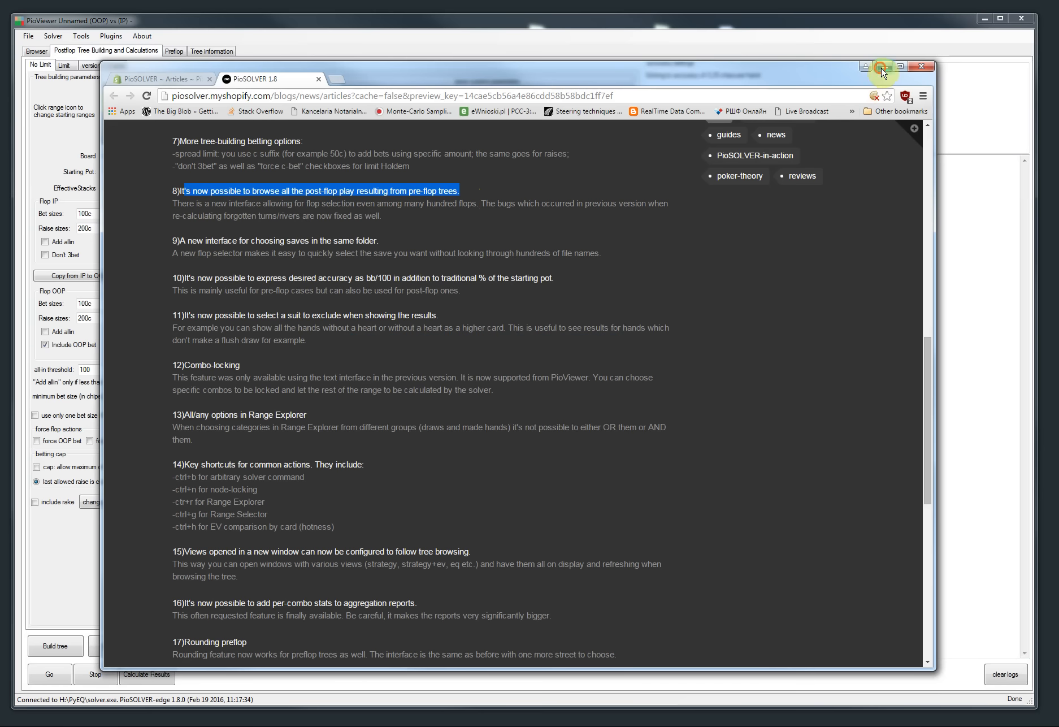
pyautogui.click(885, 67)
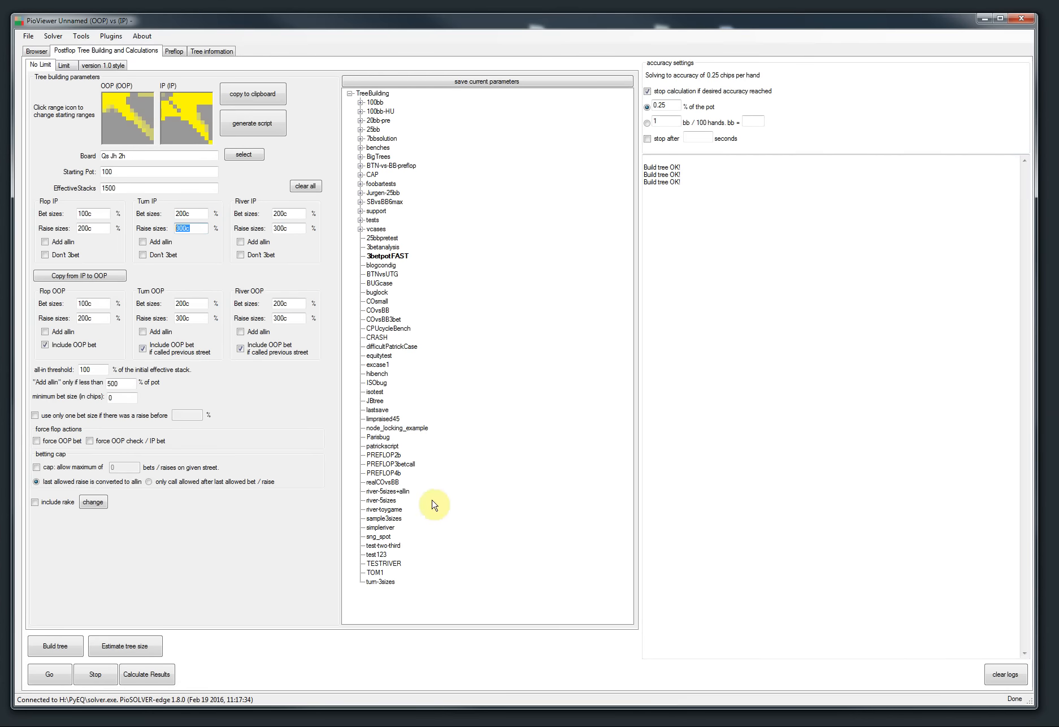
# Step: Connect the viewer to the preflop solver executable, closing the existing solver connection
pyautogui.click(53, 35)
pyautogui.moveTo(63, 61)
pyautogui.click(226, 74)
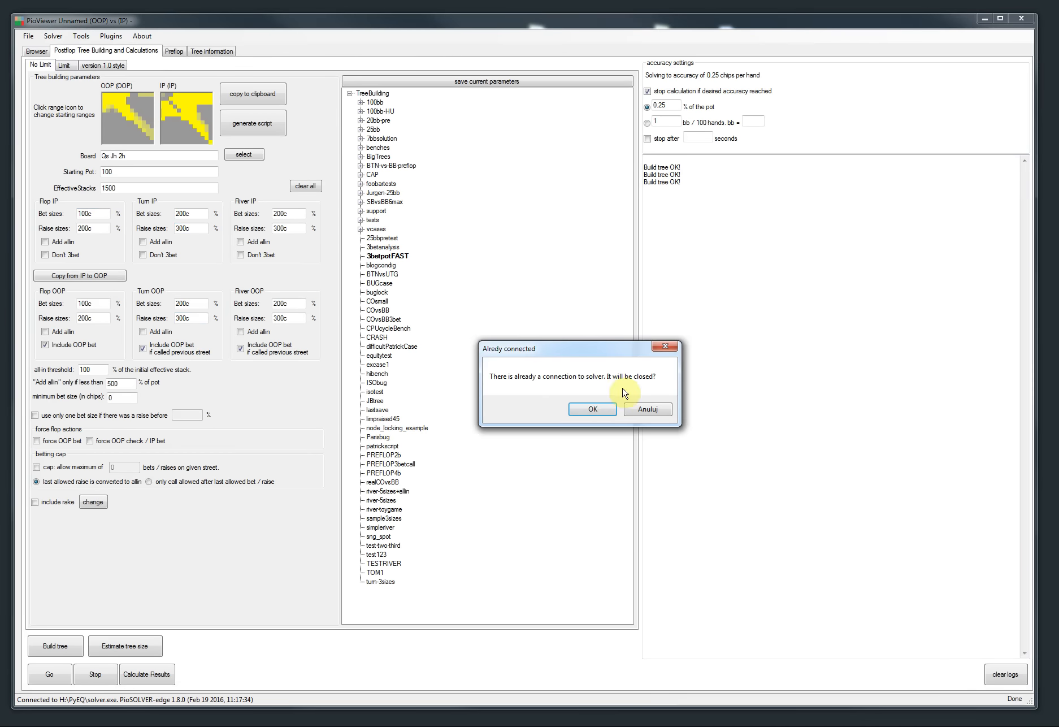
pyautogui.click(591, 408)
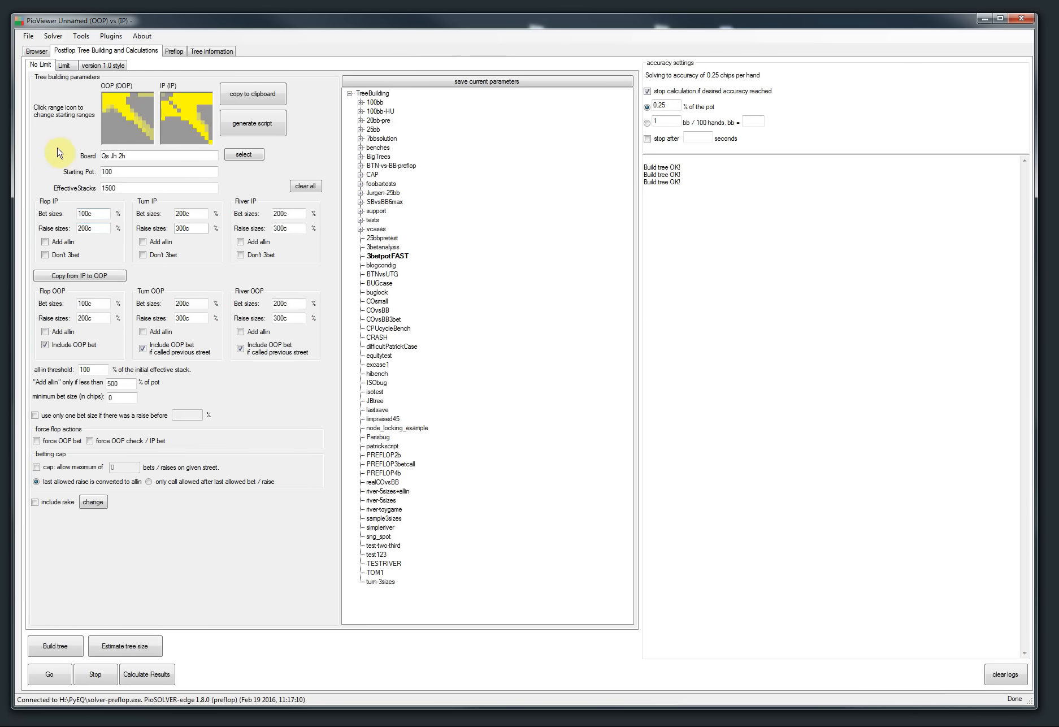
# Step: Load the tree 15bb_Spins.cfr from the Pack_4 folder on the SSD drive
pyautogui.click(28, 37)
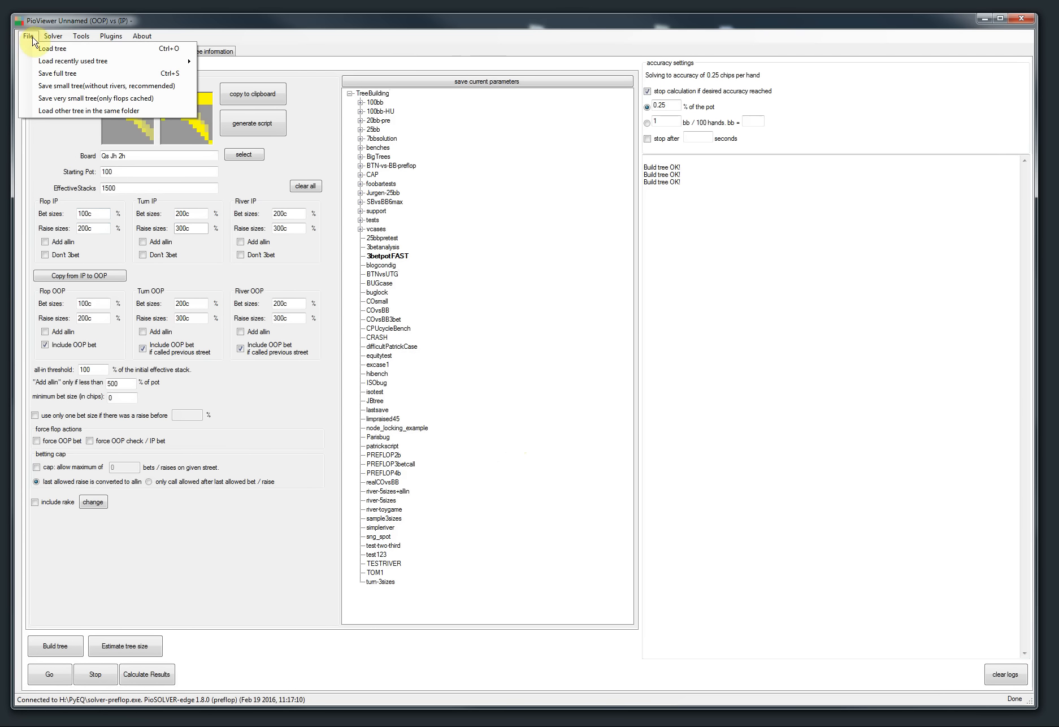
pyautogui.click(37, 48)
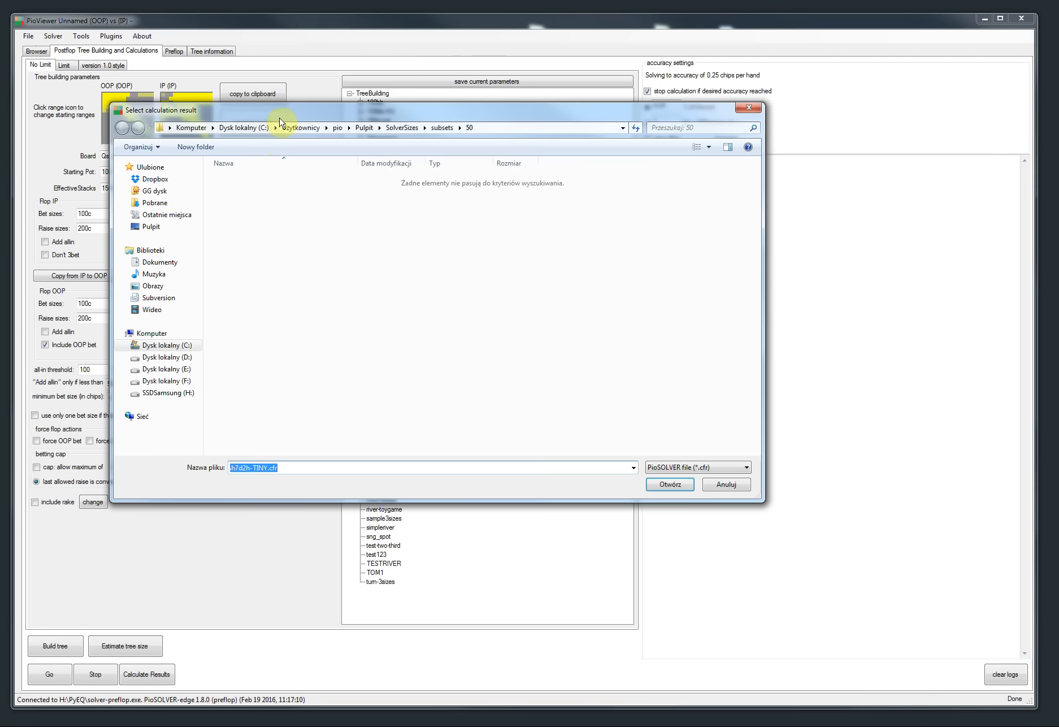
pyautogui.click(188, 397)
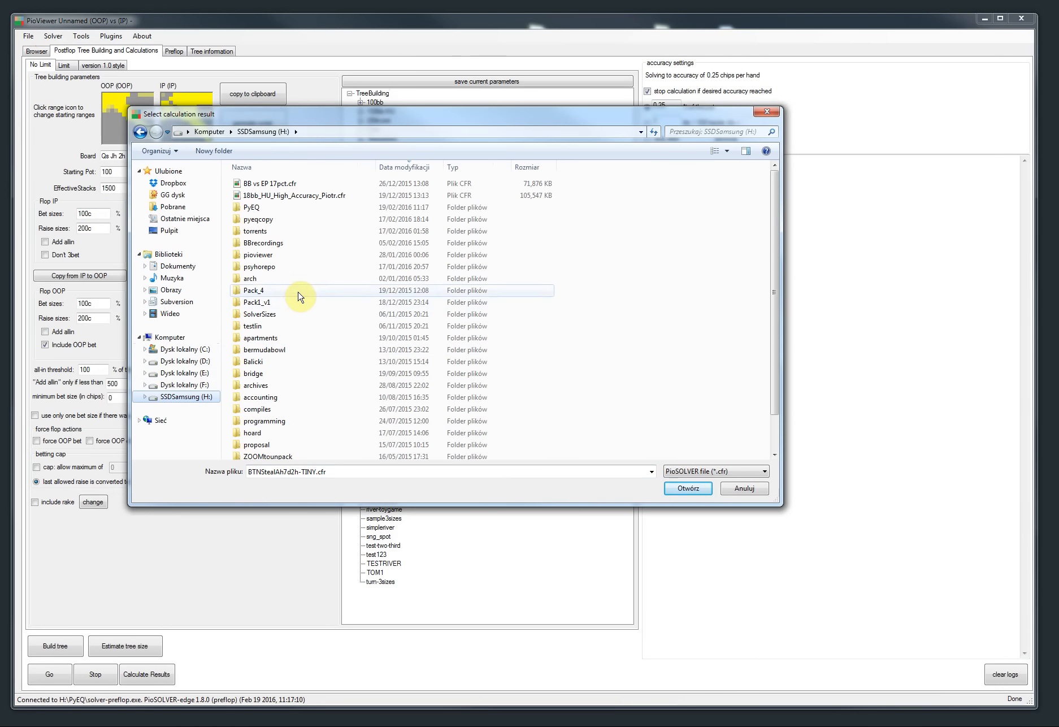
pyautogui.doubleClick(297, 290)
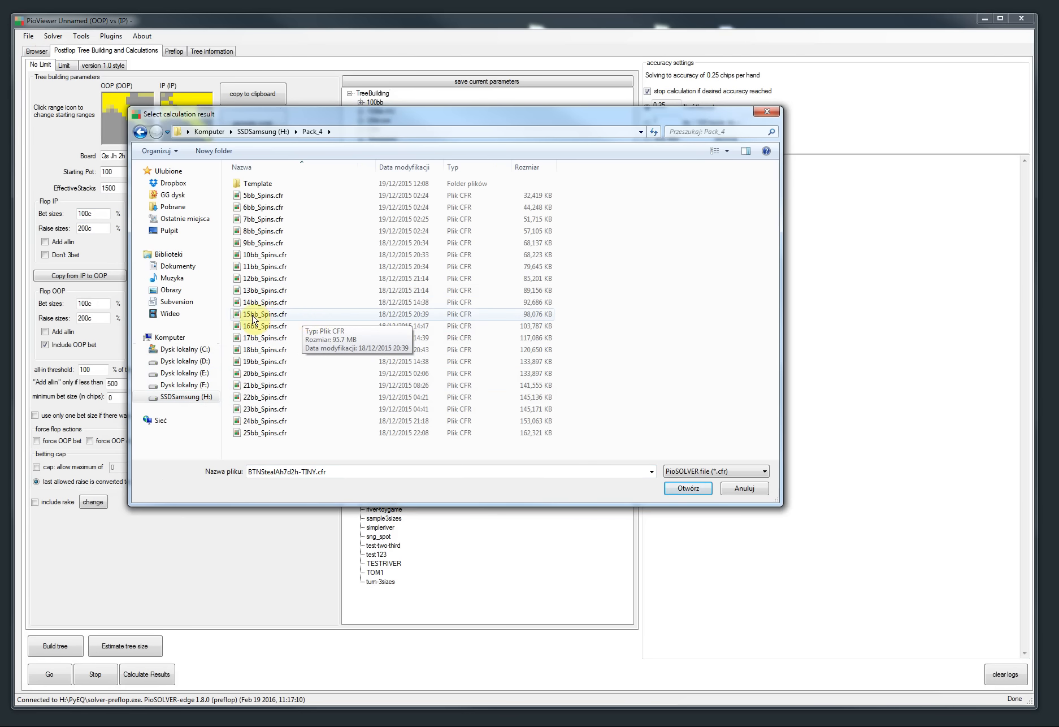
pyautogui.doubleClick(268, 315)
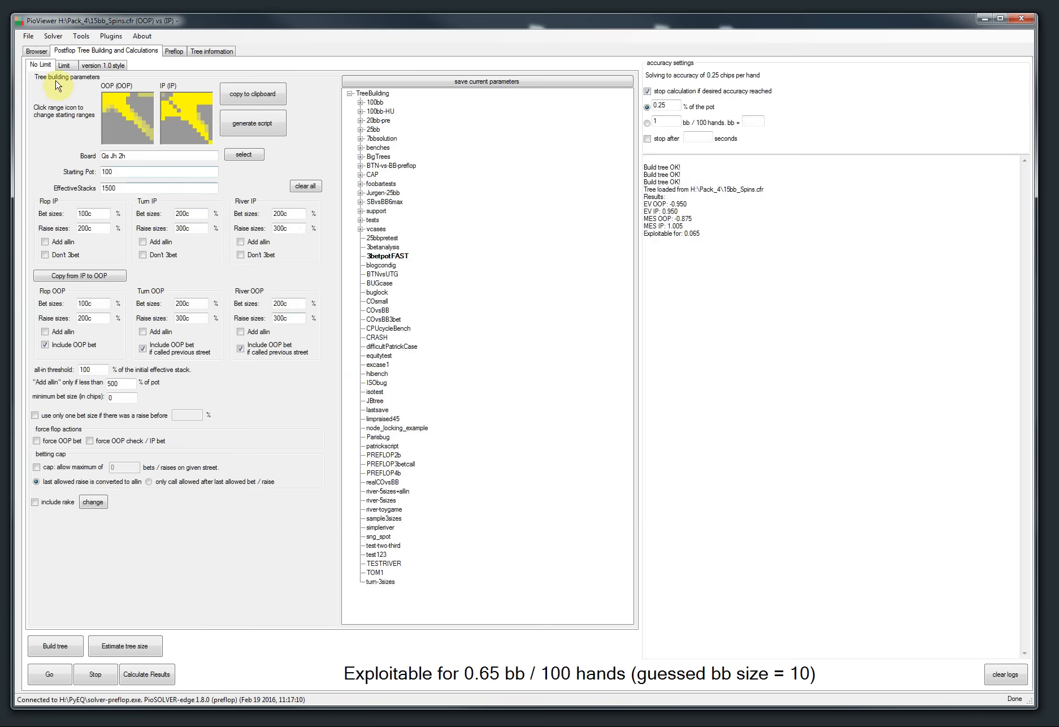
# Step: Browse the preflop tree's root strategy, then follow the call, raise 25 and call nodes
pyautogui.click(38, 51)
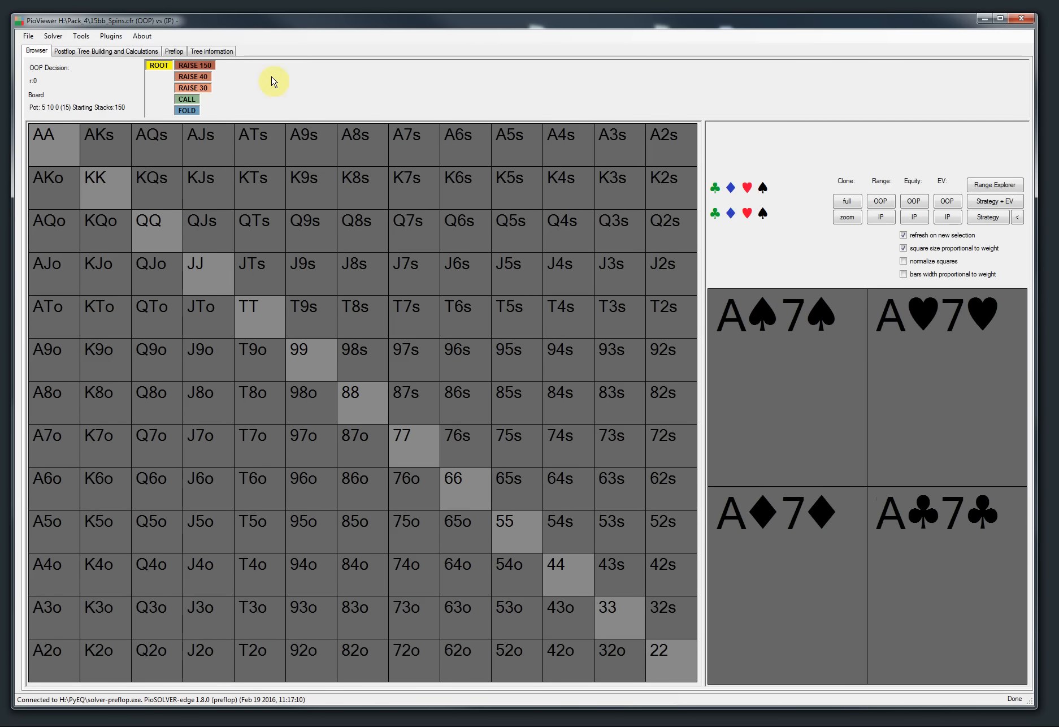
pyautogui.click(157, 68)
pyautogui.click(998, 217)
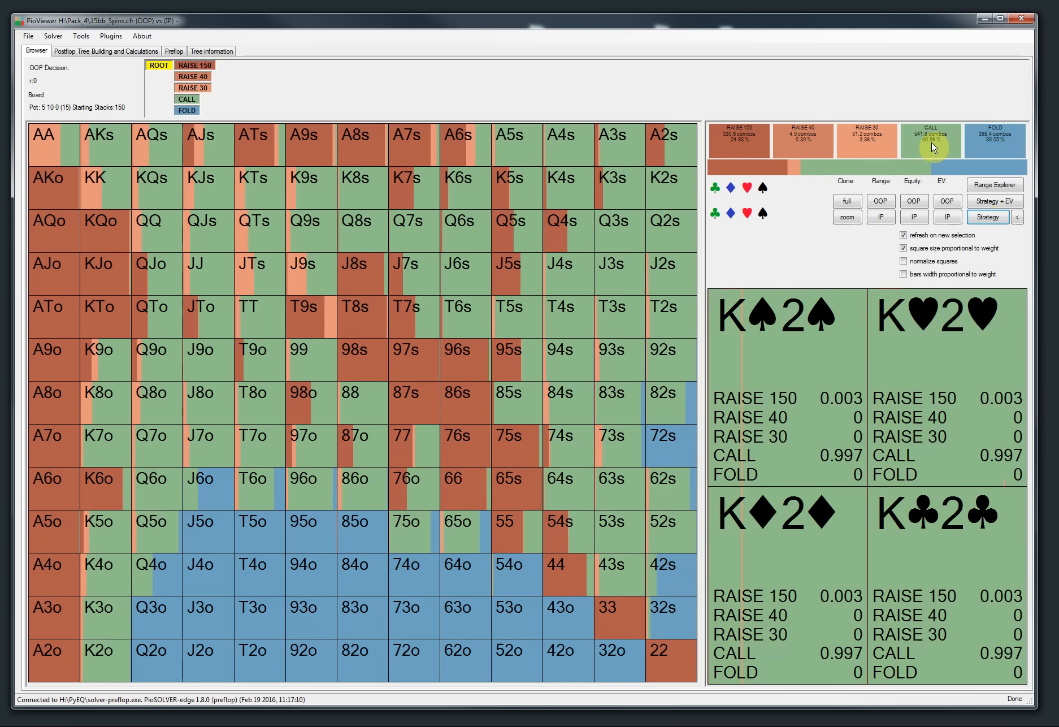
pyautogui.click(190, 101)
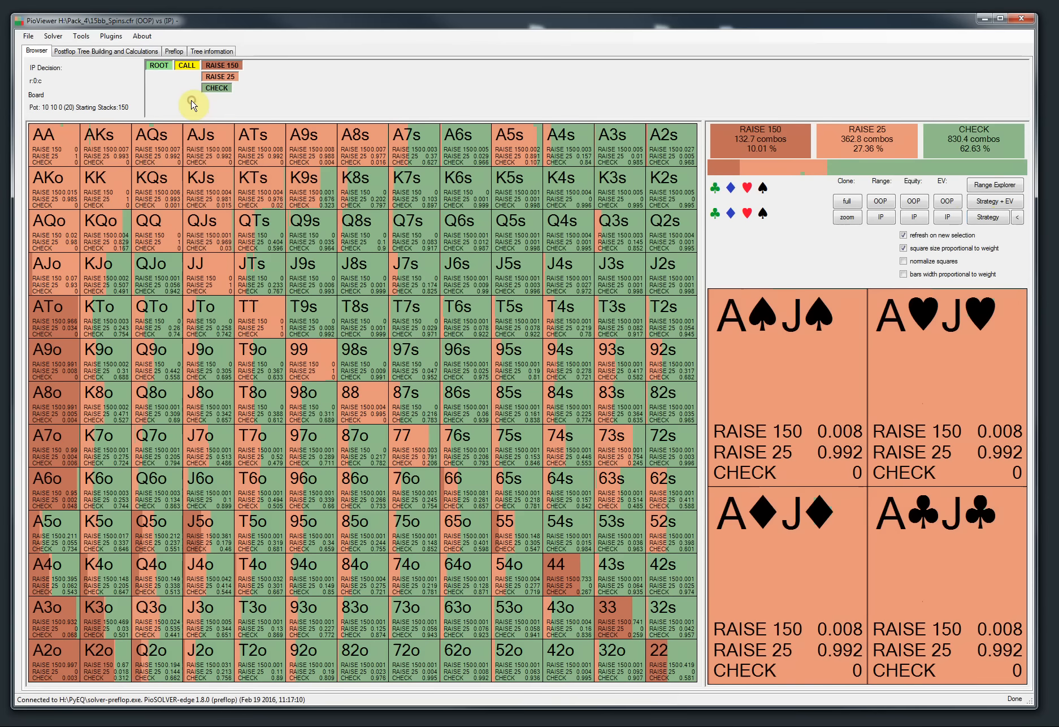
pyautogui.click(219, 77)
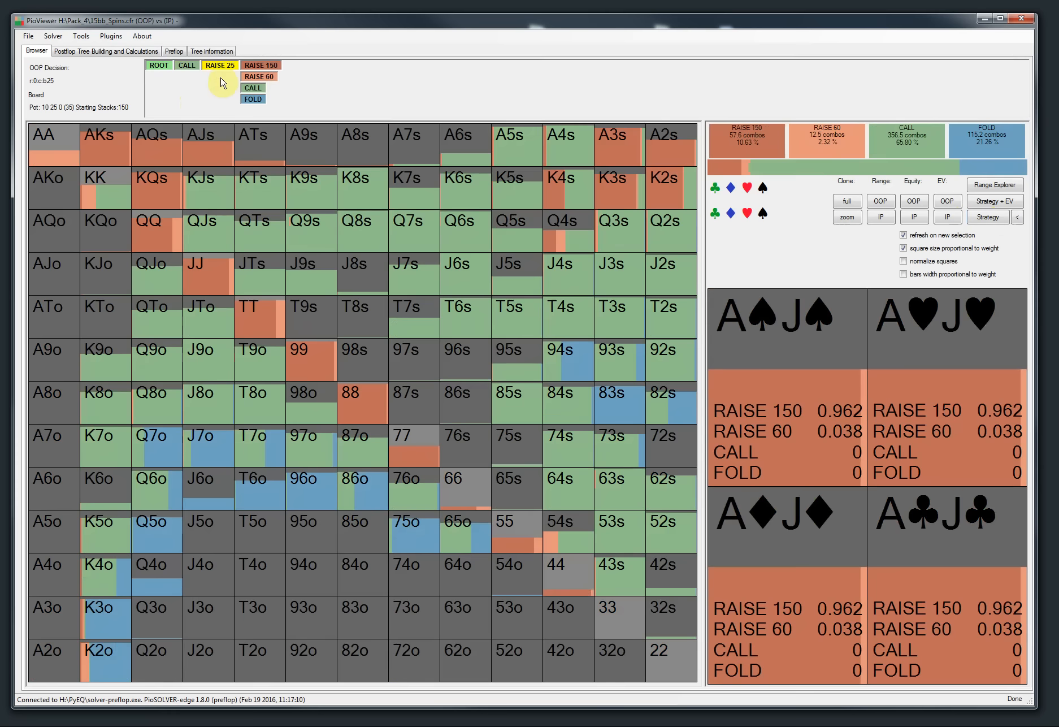
pyautogui.click(255, 89)
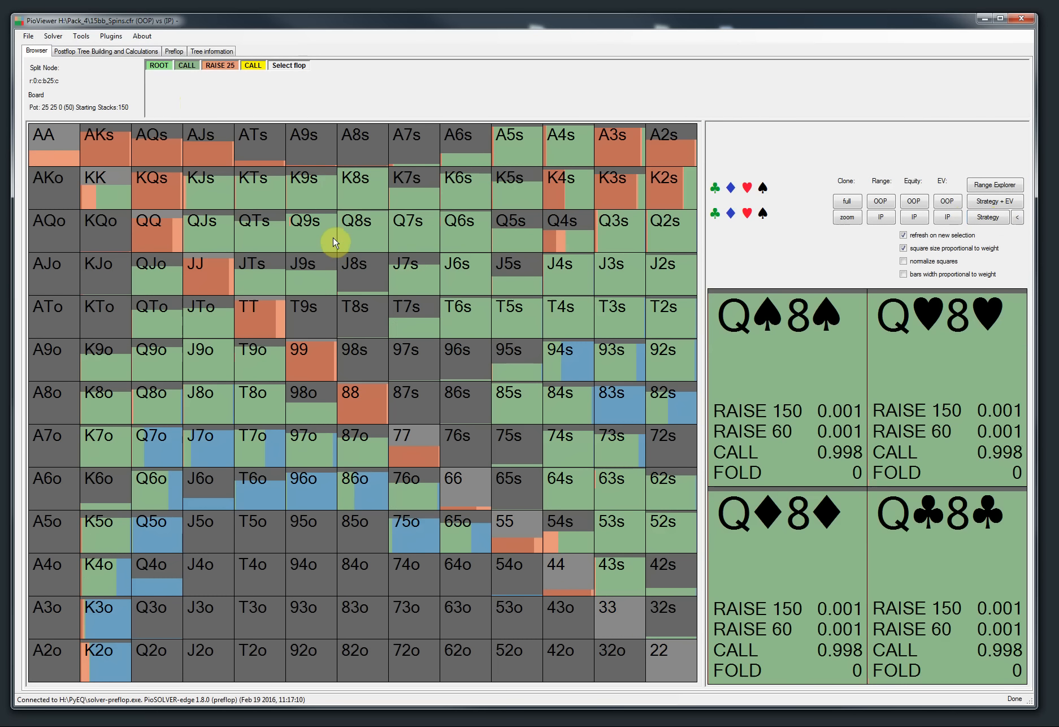
# Step: Open the flop selector and enlarge and reposition its window
pyautogui.click(284, 67)
pyautogui.moveTo(501, 123); pyautogui.dragTo(493, 152)
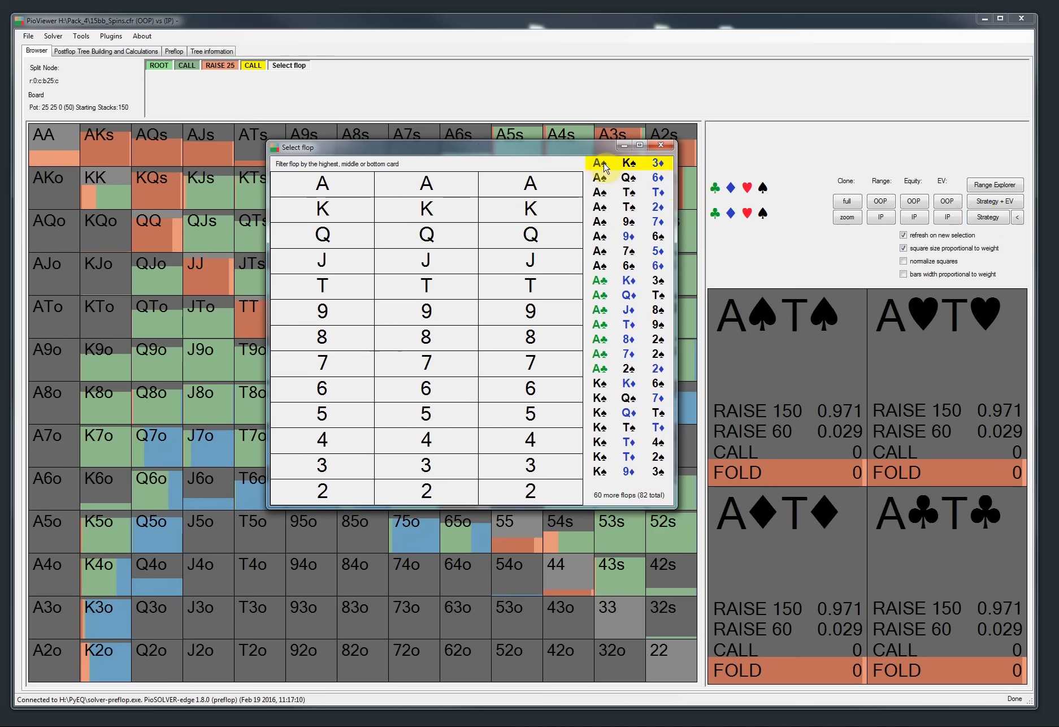
pyautogui.moveTo(610, 507); pyautogui.dragTo(616, 702)
pyautogui.moveTo(440, 147); pyautogui.dragTo(396, 88)
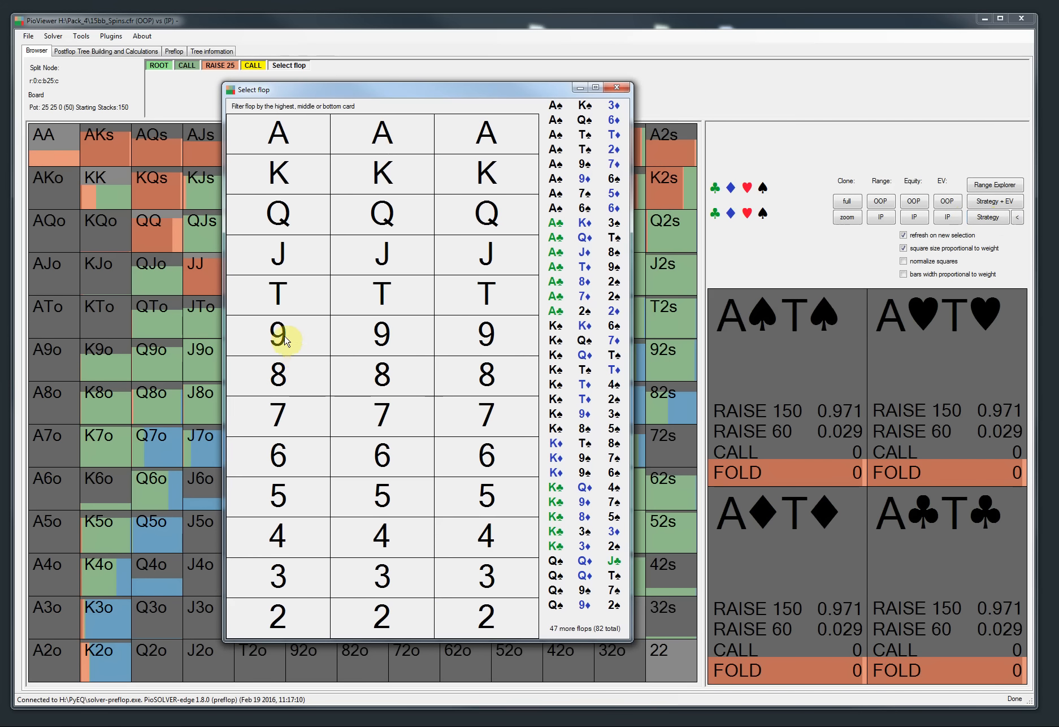
# Step: Filter the flop list by various highest, middle and bottom card ranks
pyautogui.click(280, 142)
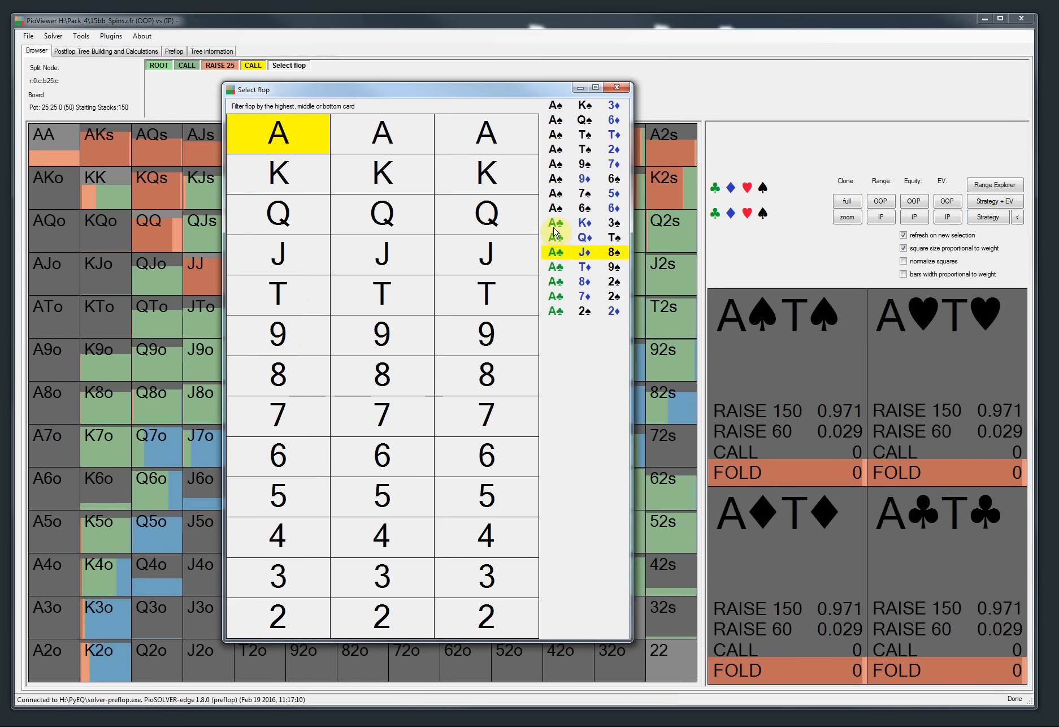
pyautogui.click(287, 140)
pyautogui.click(280, 333)
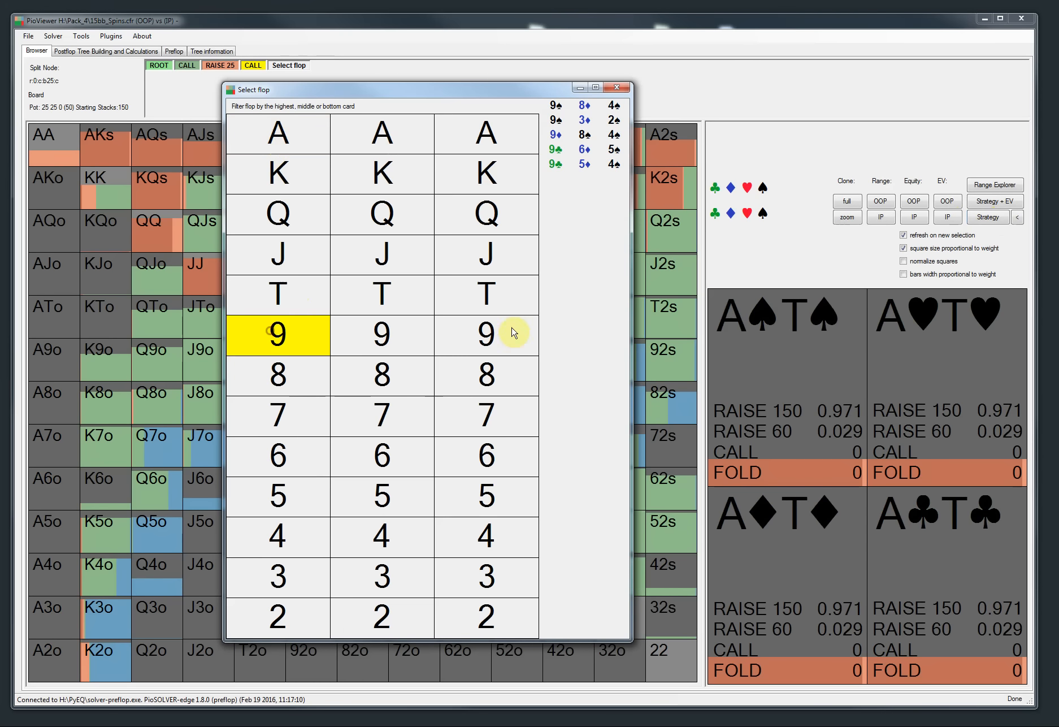
pyautogui.click(402, 331)
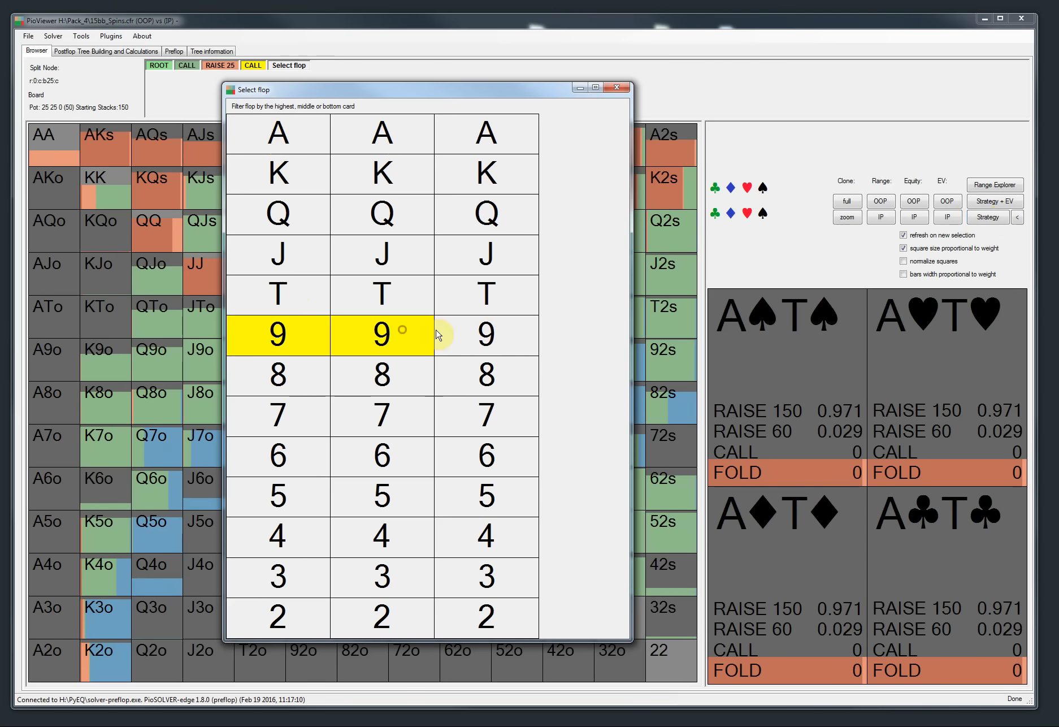
pyautogui.click(377, 339)
pyautogui.click(279, 334)
pyautogui.click(279, 214)
pyautogui.click(383, 213)
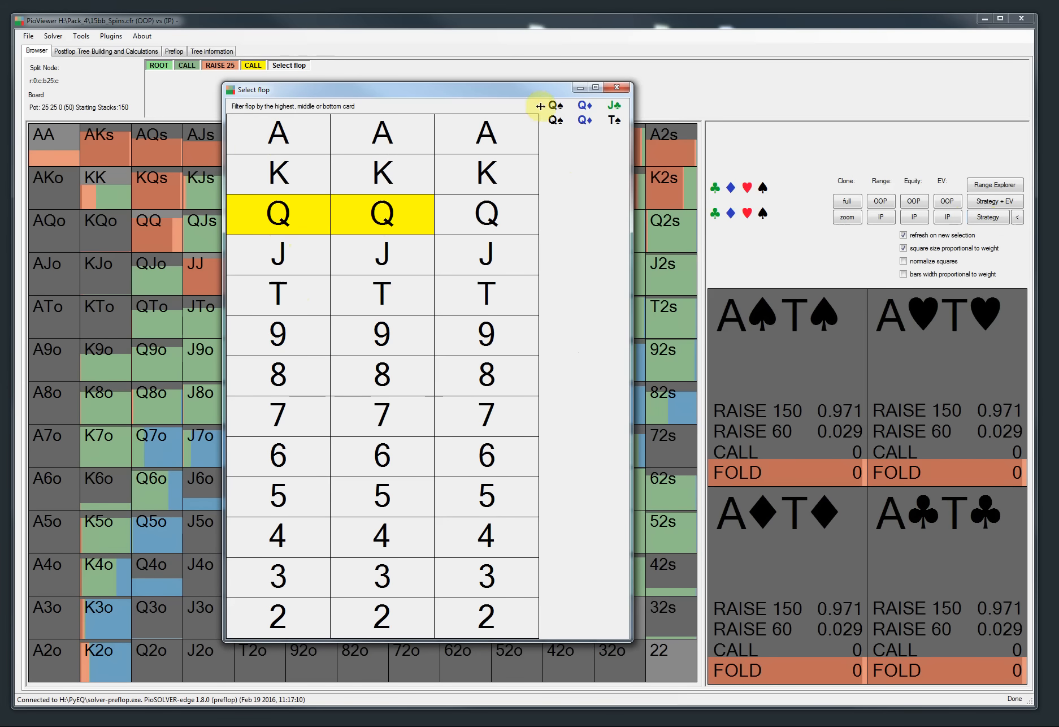
pyautogui.click(605, 122)
pyautogui.click(390, 252)
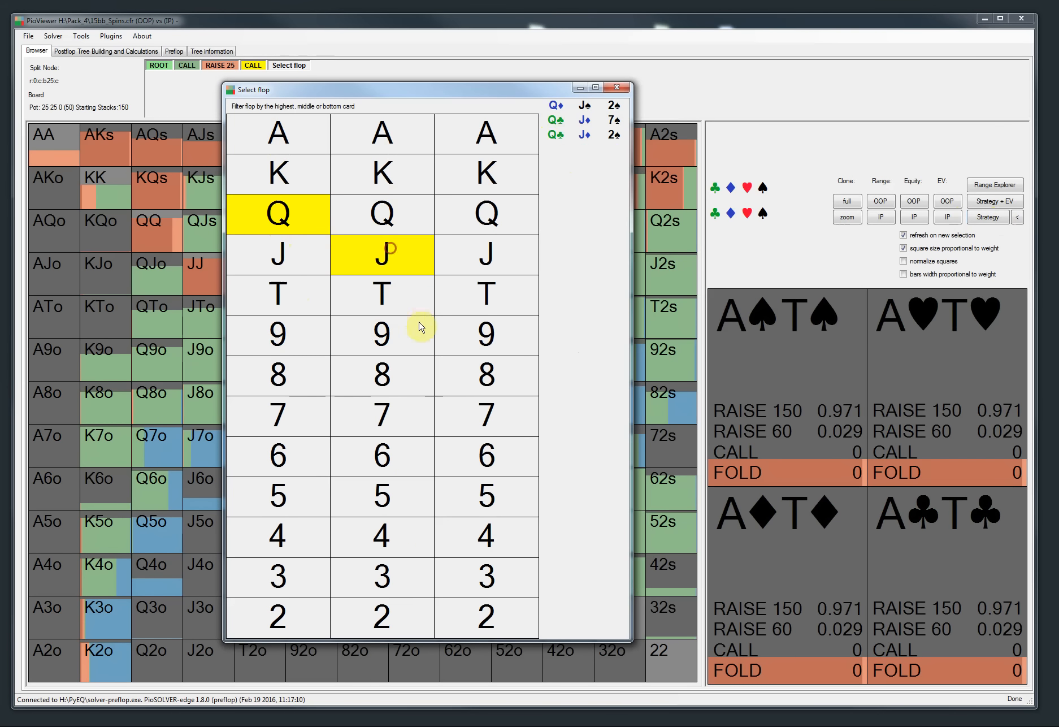
pyautogui.click(406, 271)
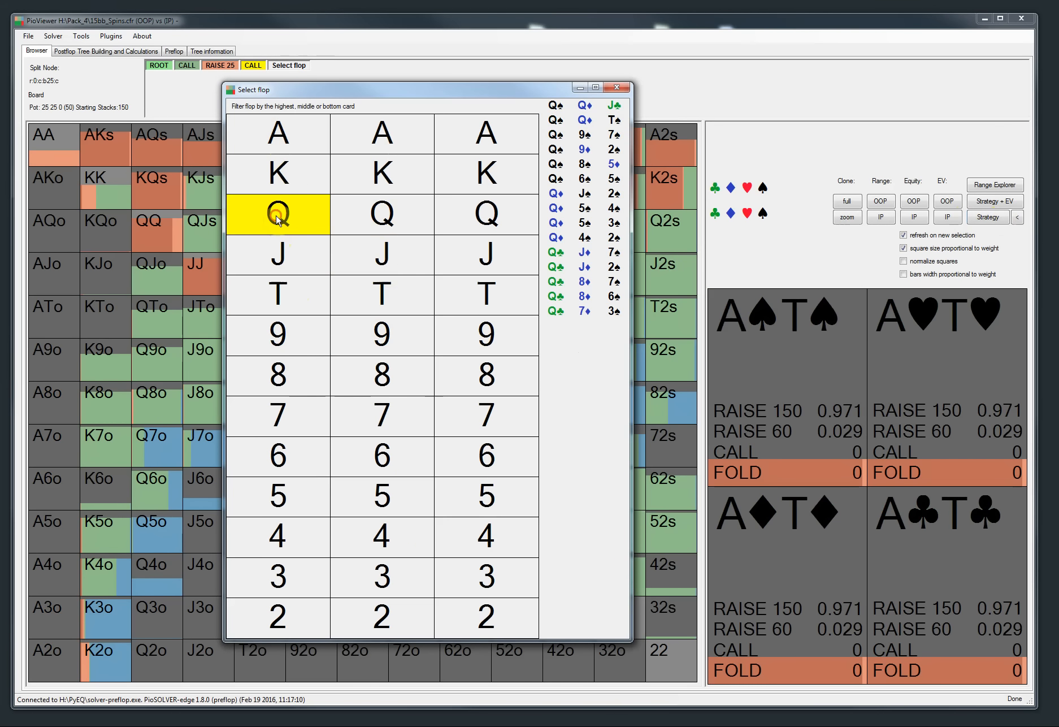
pyautogui.click(277, 215)
pyautogui.click(515, 459)
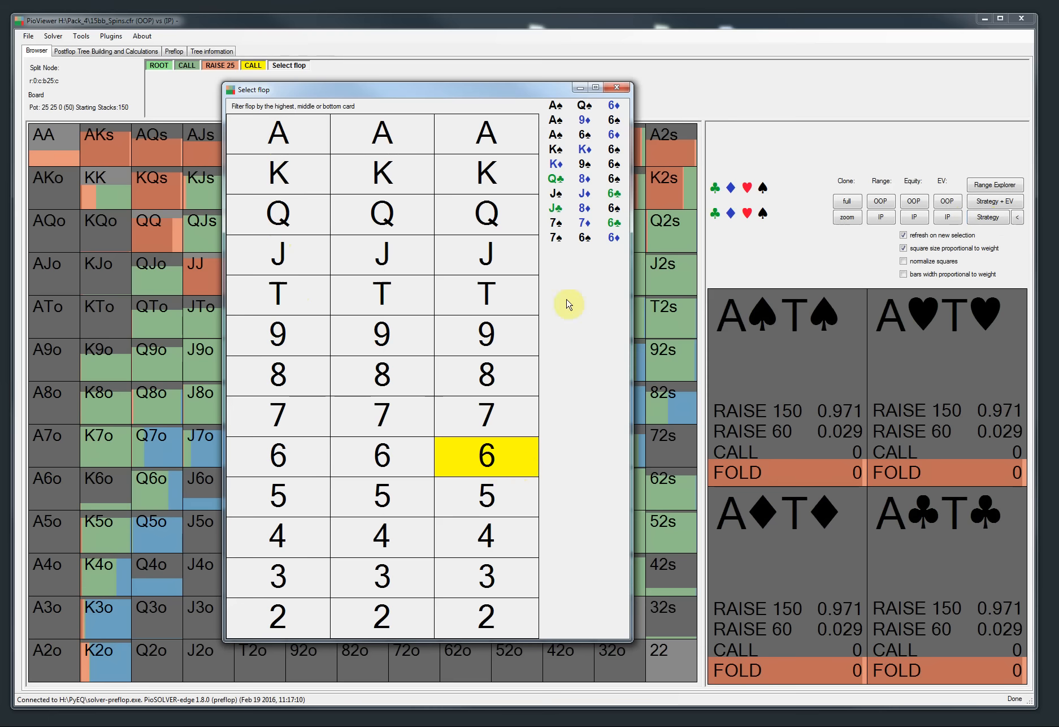
pyautogui.click(404, 449)
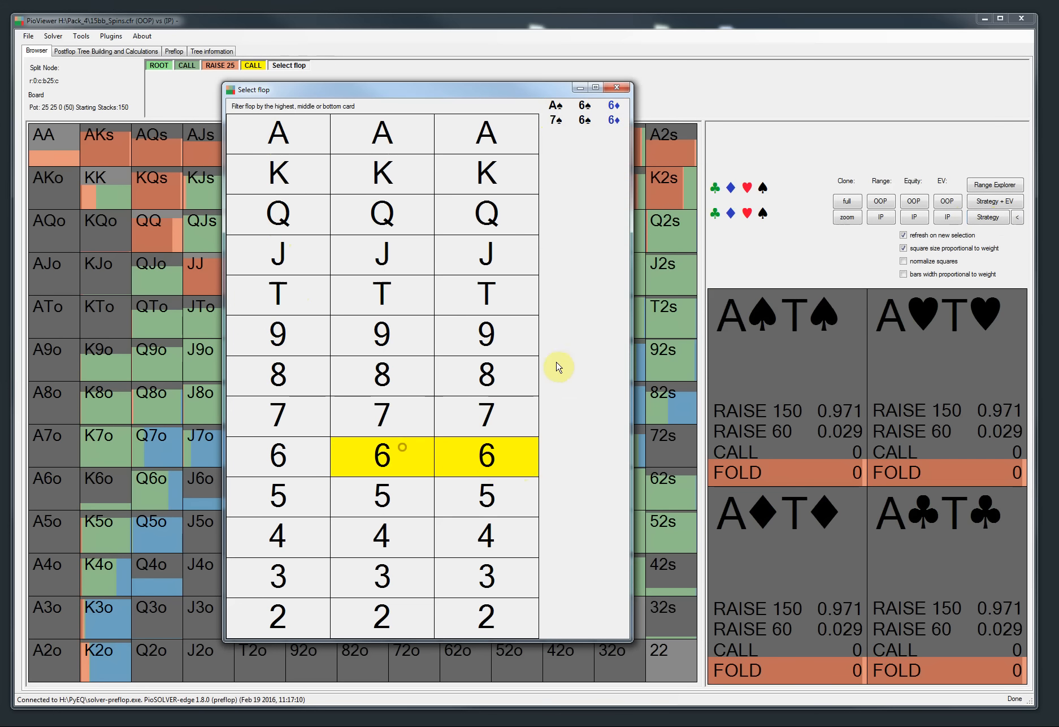
pyautogui.click(397, 464)
pyautogui.click(459, 449)
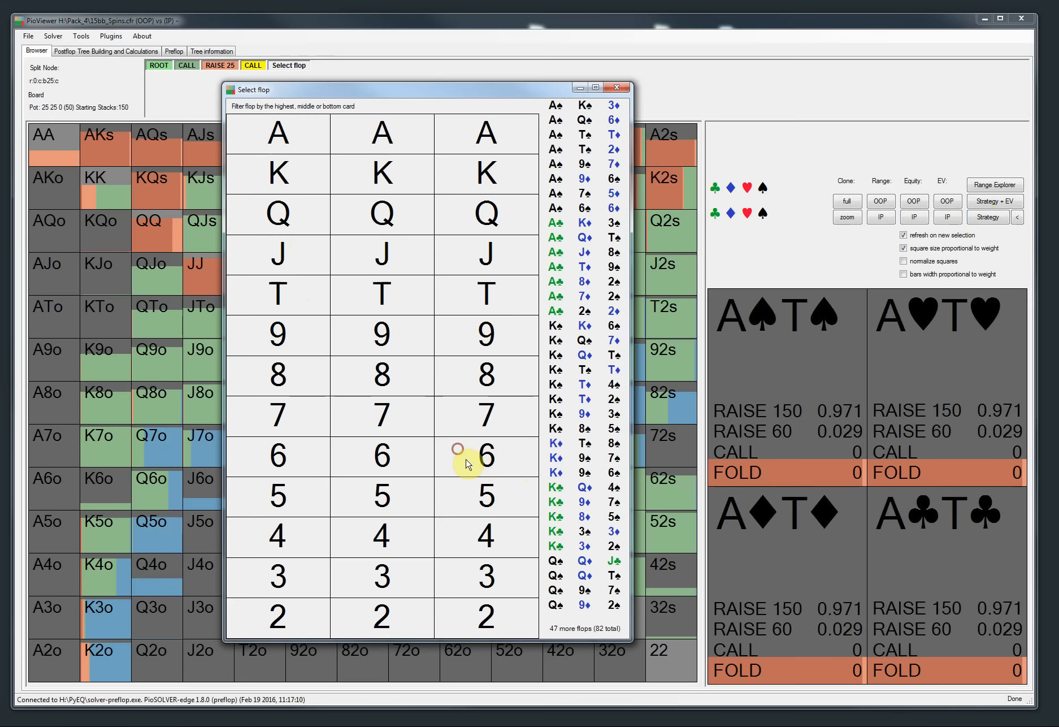
# Step: Open the K-9-3 flop from the king-high list and follow the check, bet 20 and call
pyautogui.click(272, 174)
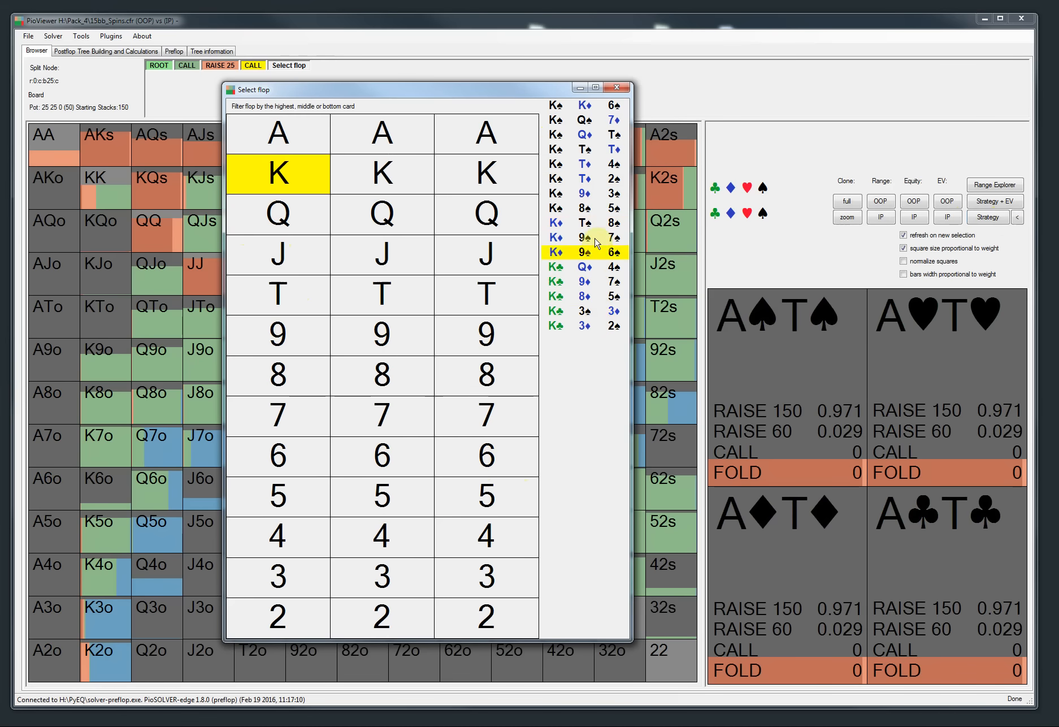
pyautogui.click(593, 193)
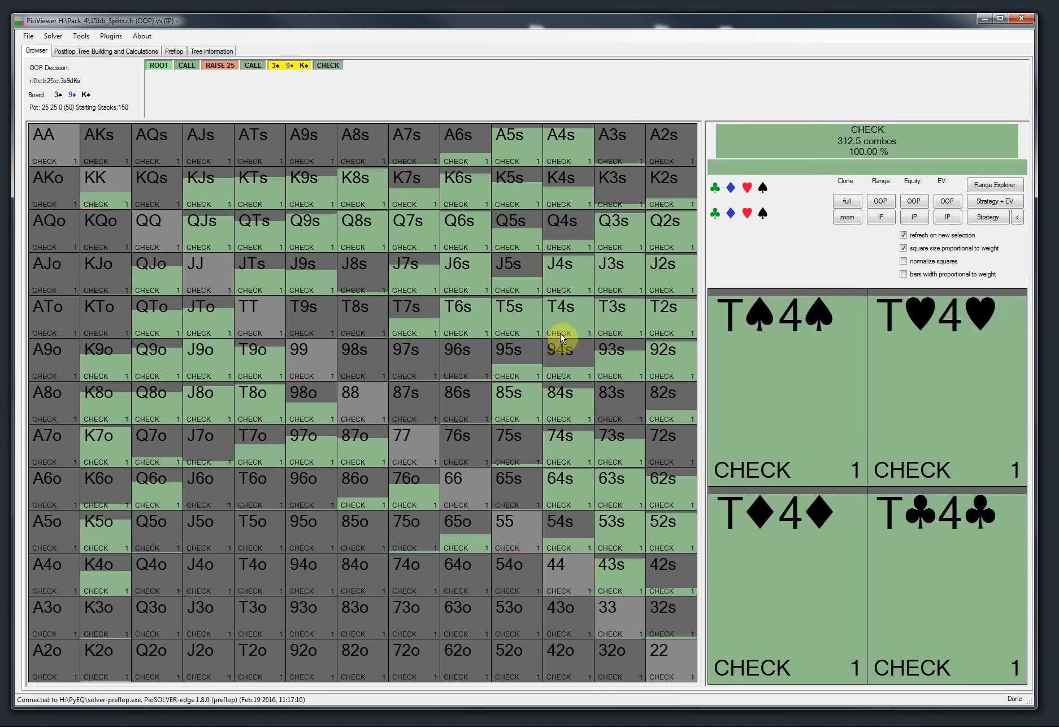
pyautogui.click(328, 65)
pyautogui.click(360, 65)
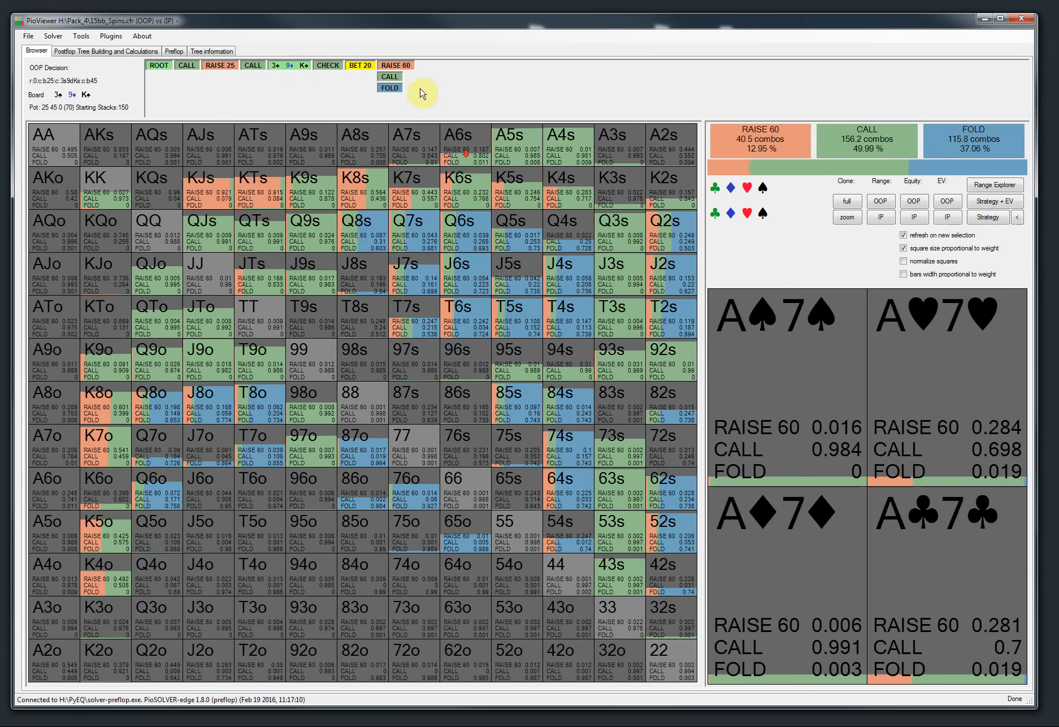
pyautogui.click(389, 77)
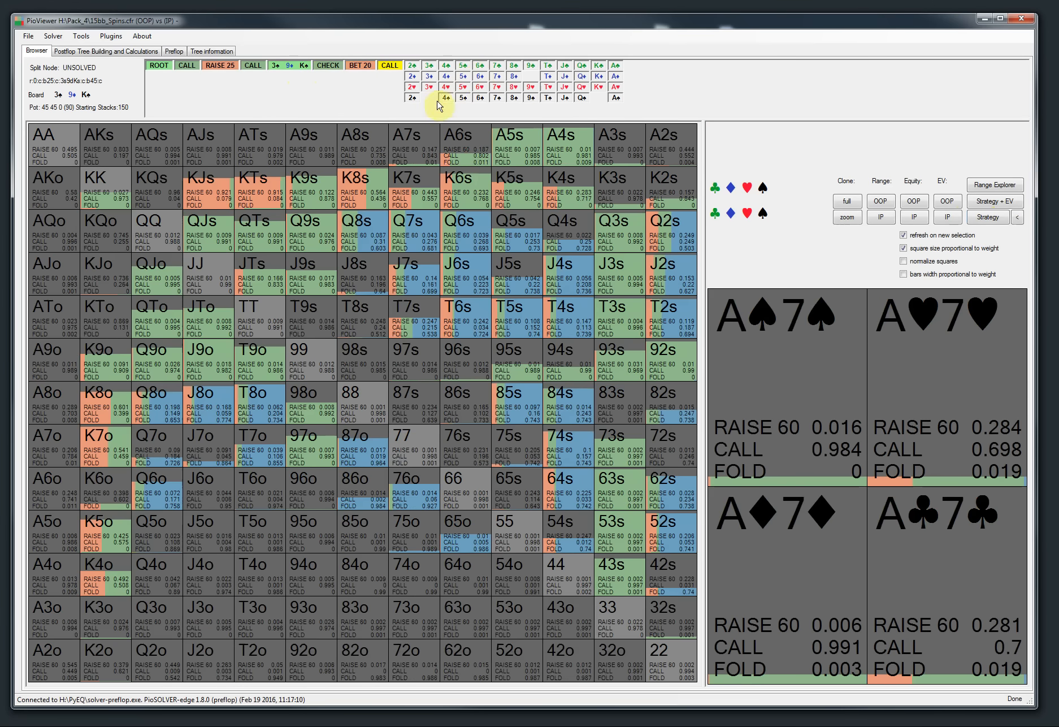
# Step: Deal the 6♦ turn, check through with Strategy + EV shown, and deal the Q♣ river
pyautogui.click(478, 77)
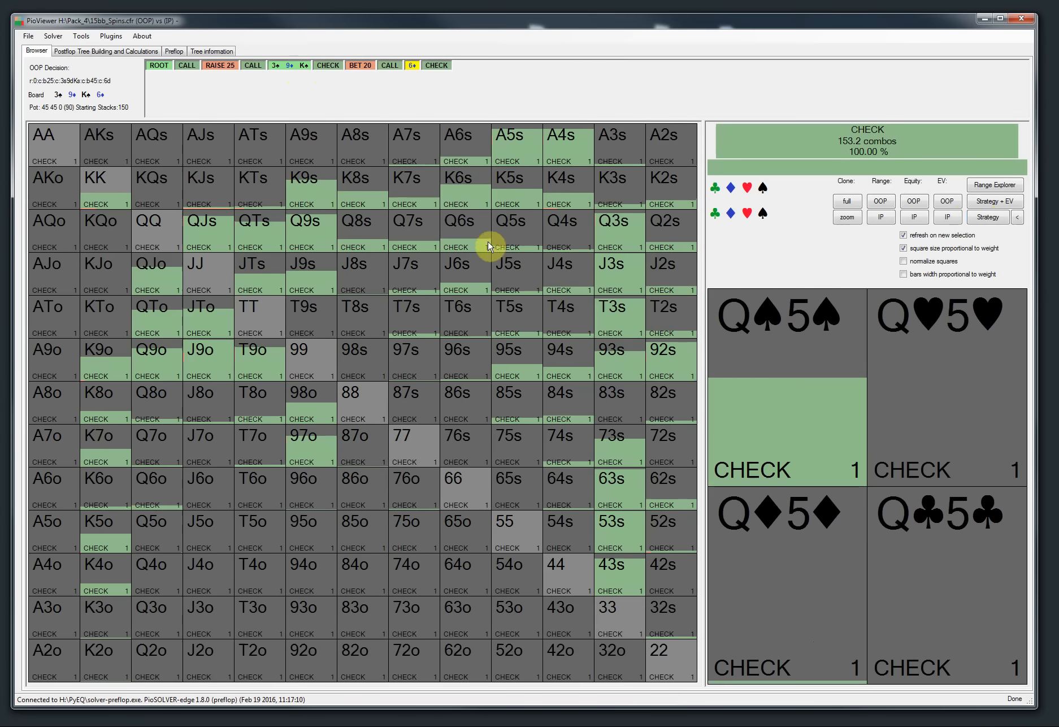
pyautogui.click(437, 65)
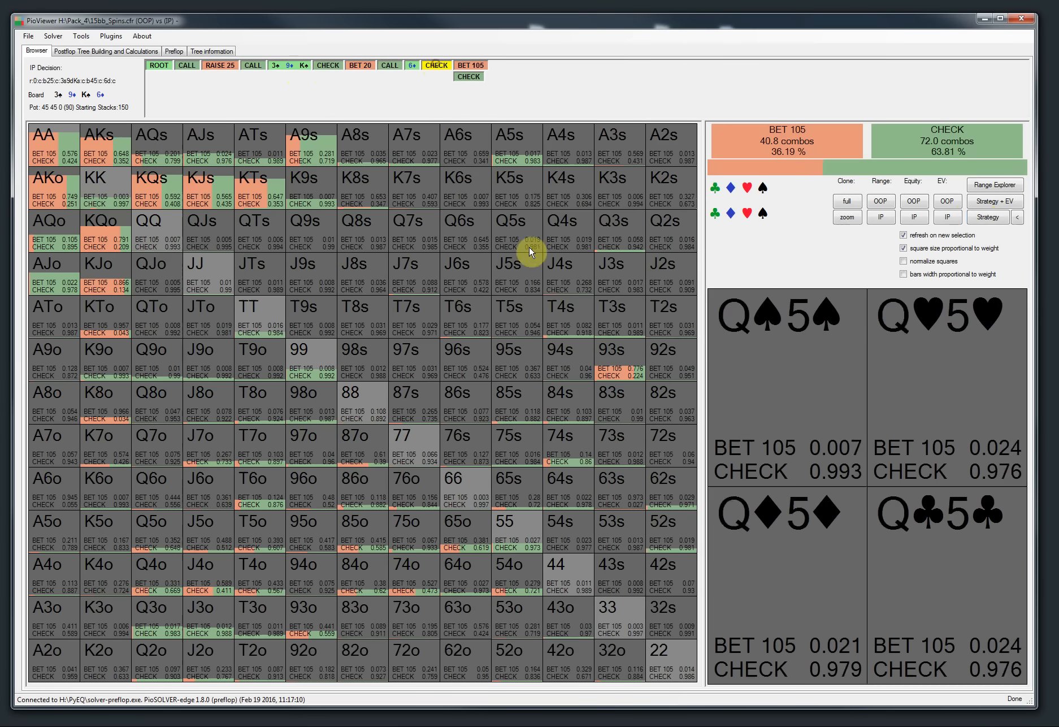
pyautogui.click(990, 209)
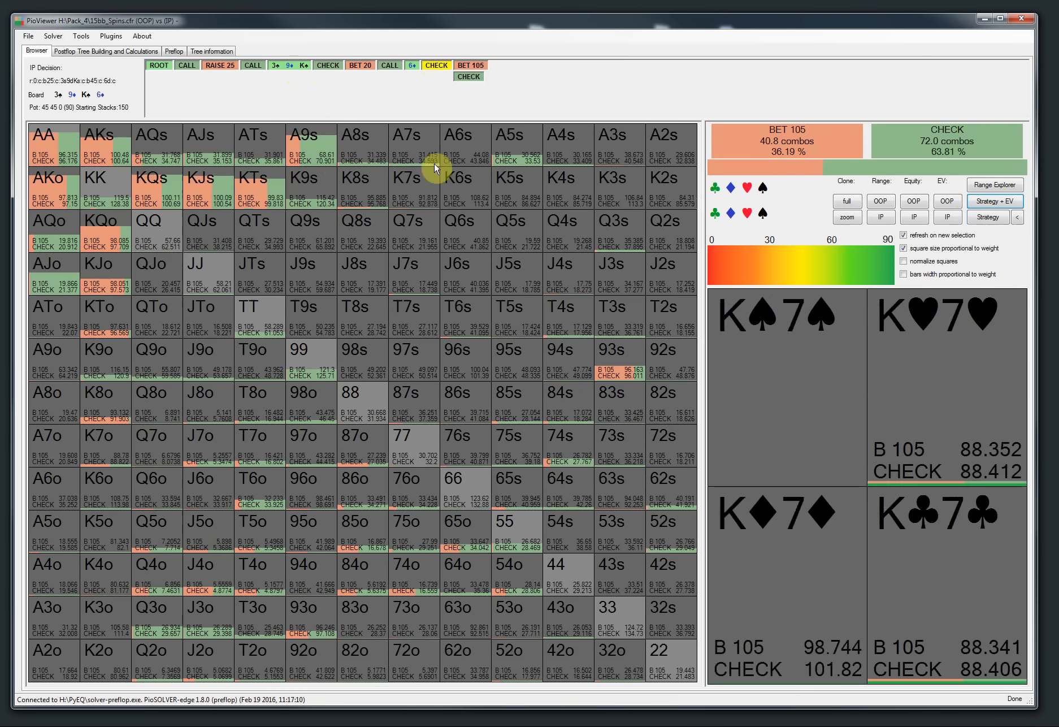
pyautogui.click(473, 80)
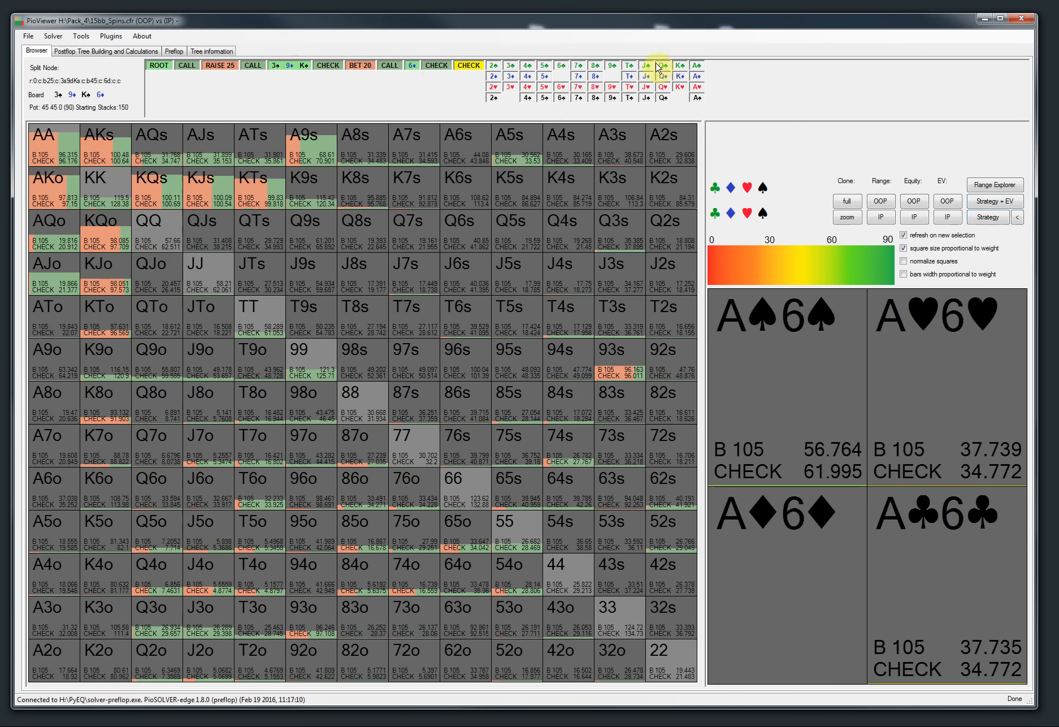
pyautogui.click(664, 66)
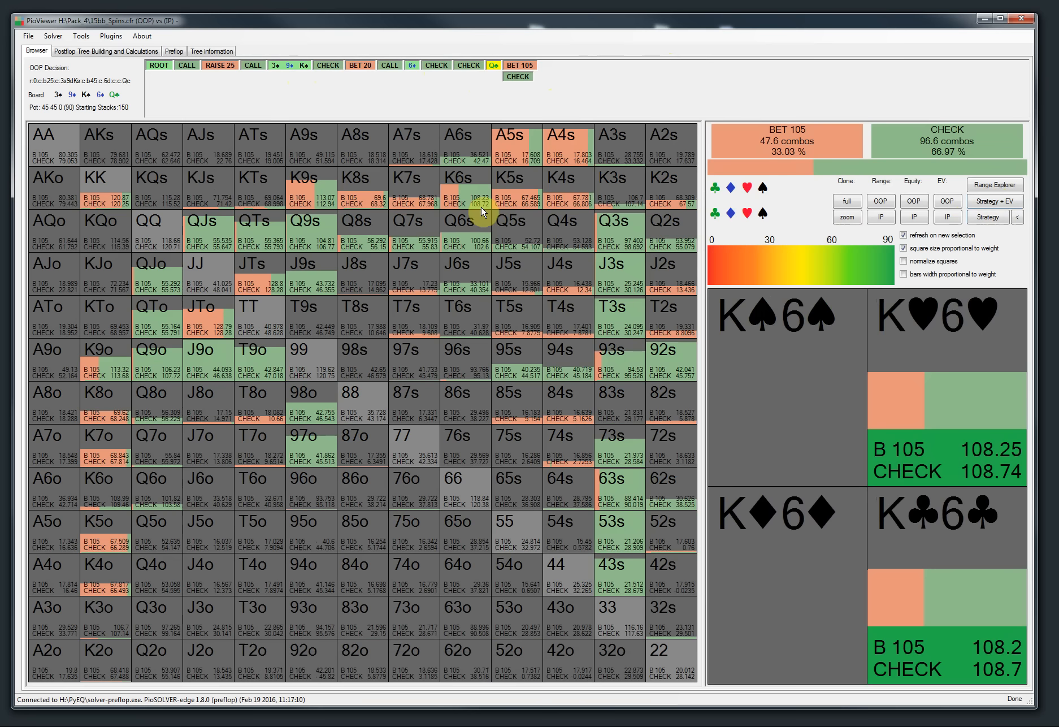
# Step: Return to the flop split node of the line and briefly open and close the flop selector
pyautogui.click(493, 200)
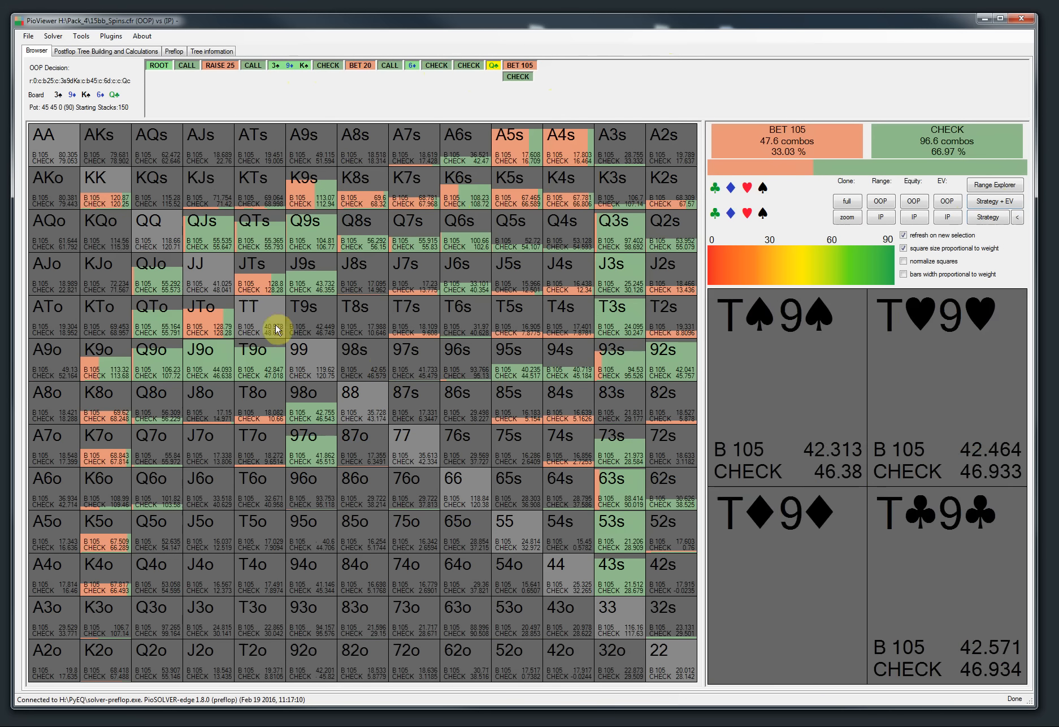
pyautogui.click(254, 66)
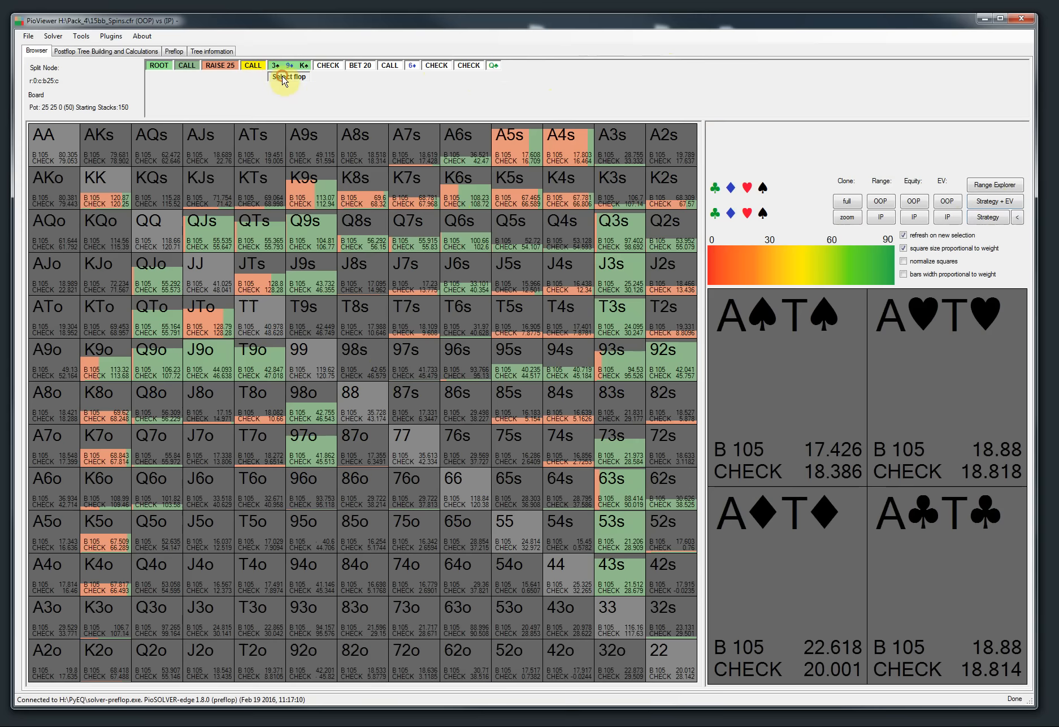
pyautogui.click(284, 79)
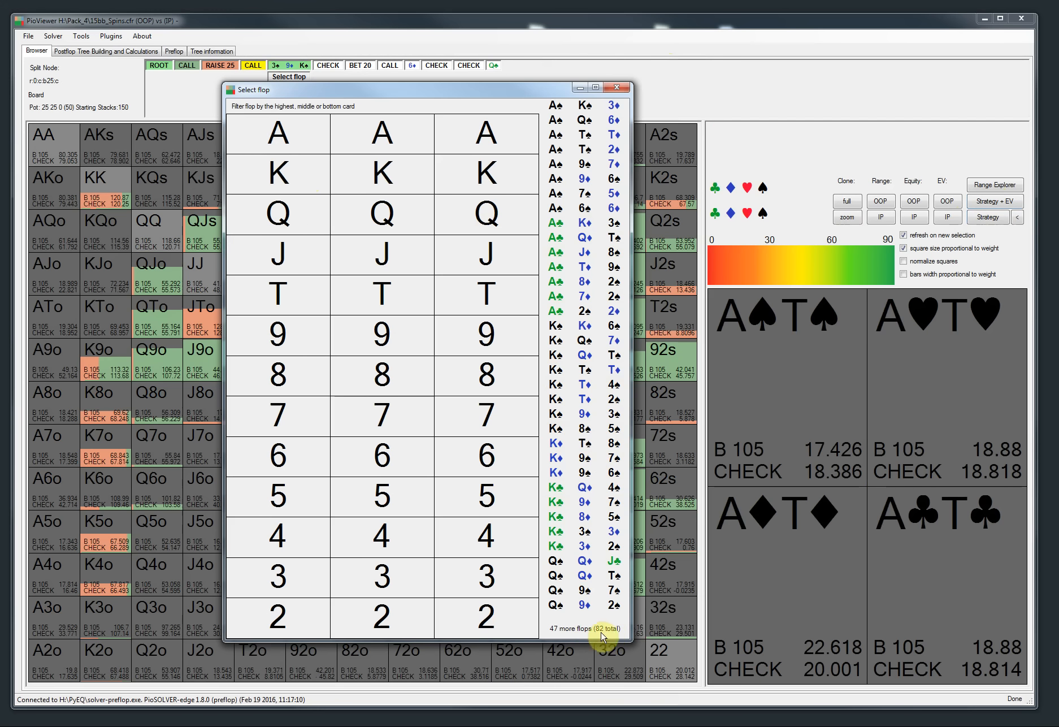
pyautogui.click(619, 89)
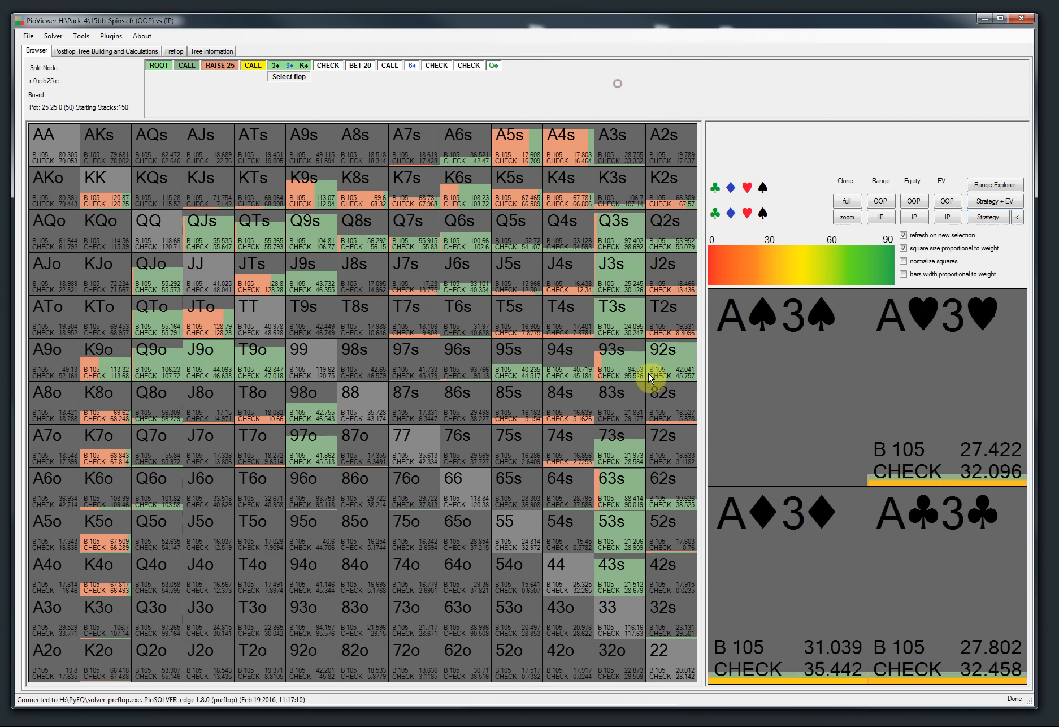
# Step: Switch to the release notes and highlight the item about a new interface for choosing saves in the same folder
pyautogui.hotkey('alt', 'Tab')
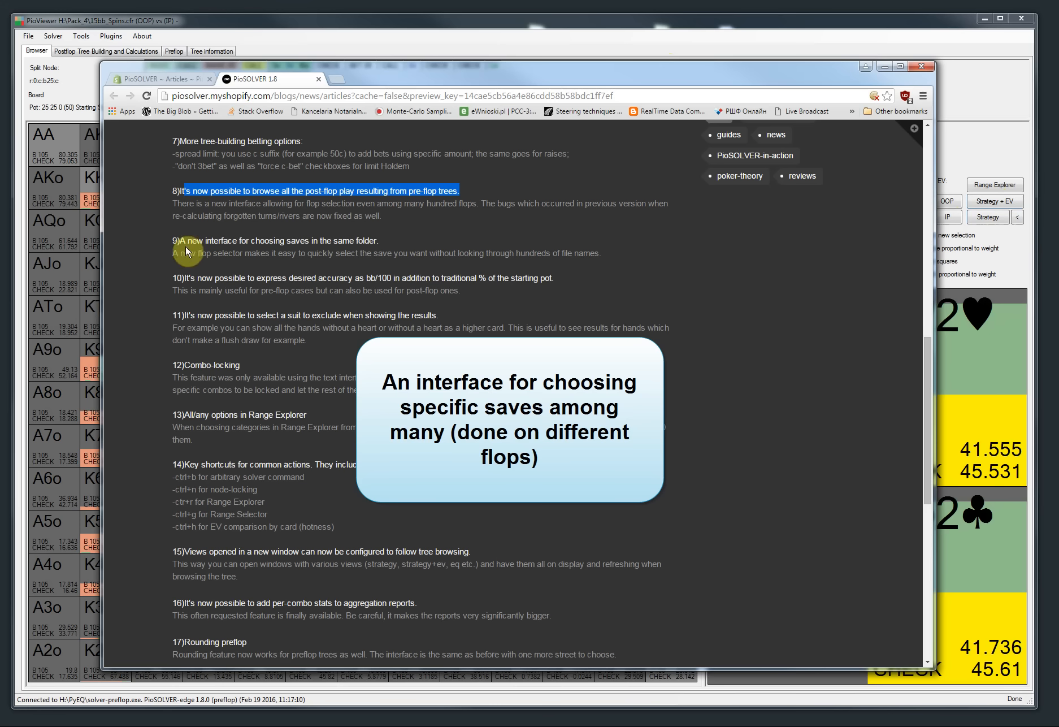
pyautogui.moveTo(179, 241); pyautogui.dragTo(472, 240)
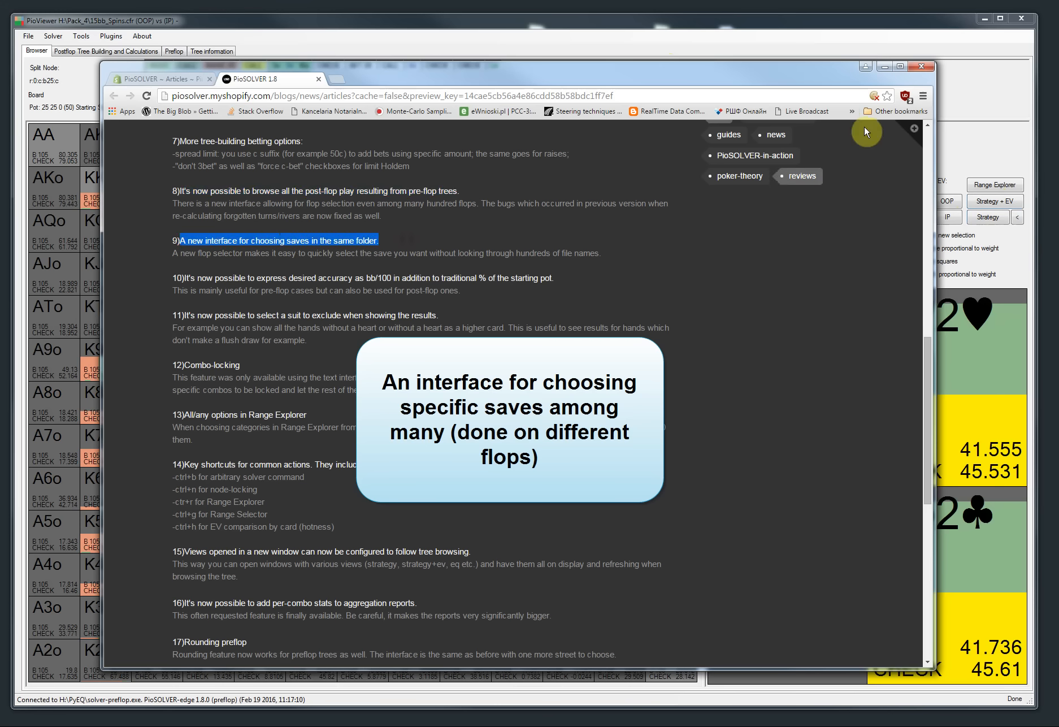
pyautogui.click(884, 68)
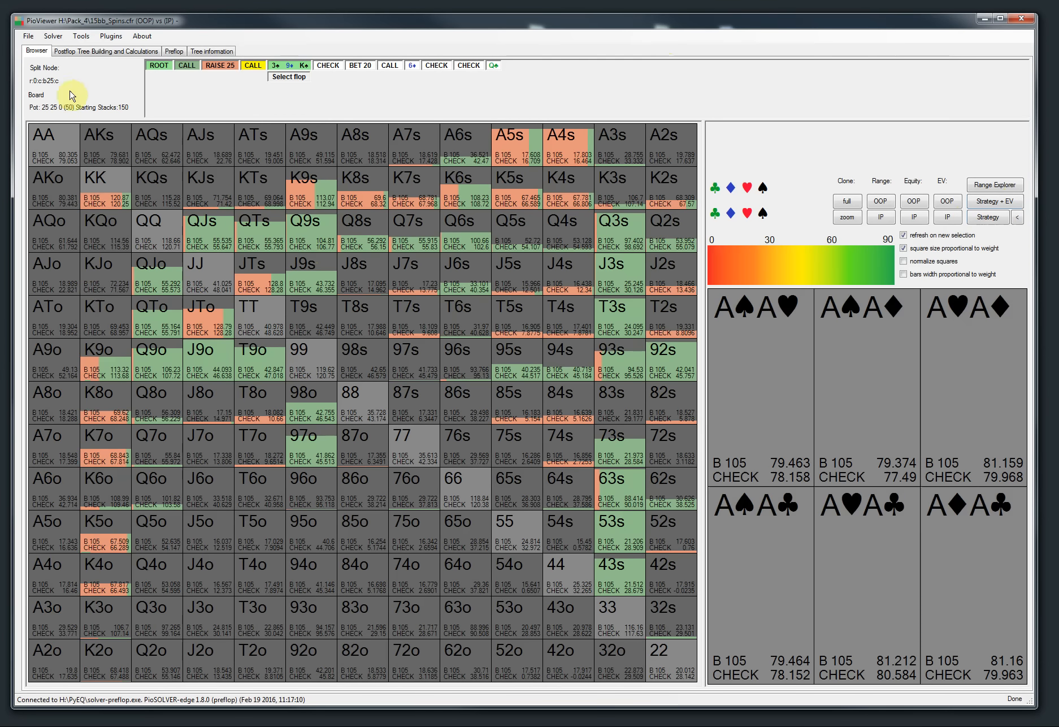
# Step: Try to load a saved tree from the 700_random_3bet folder under H:\PyEQ
pyautogui.click(28, 36)
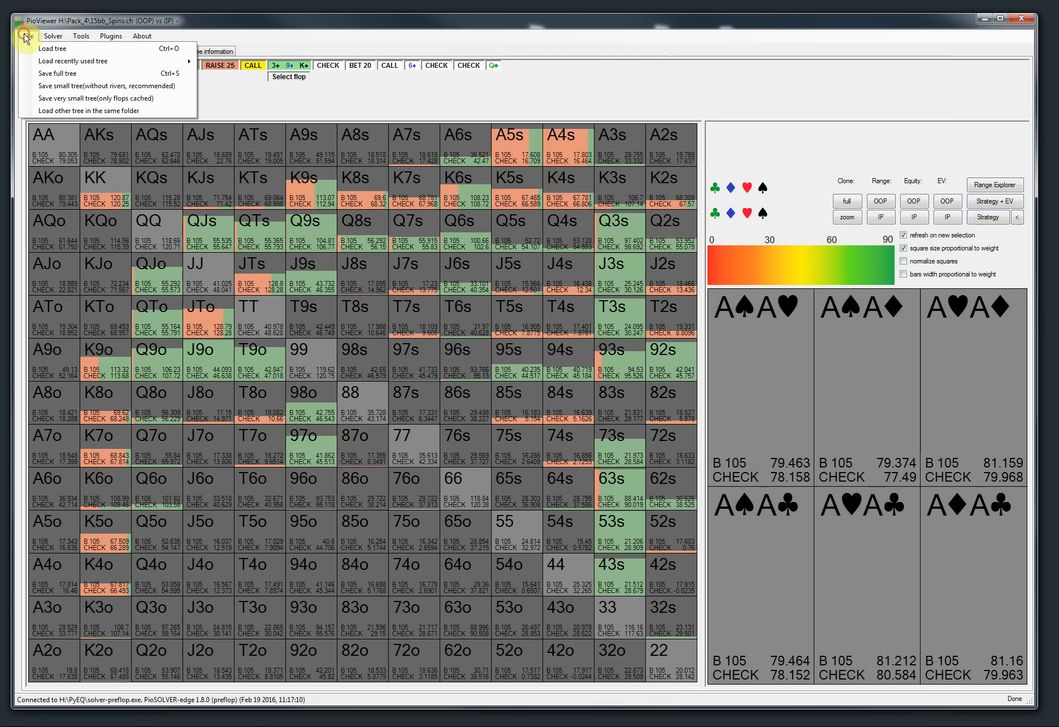
pyautogui.click(33, 50)
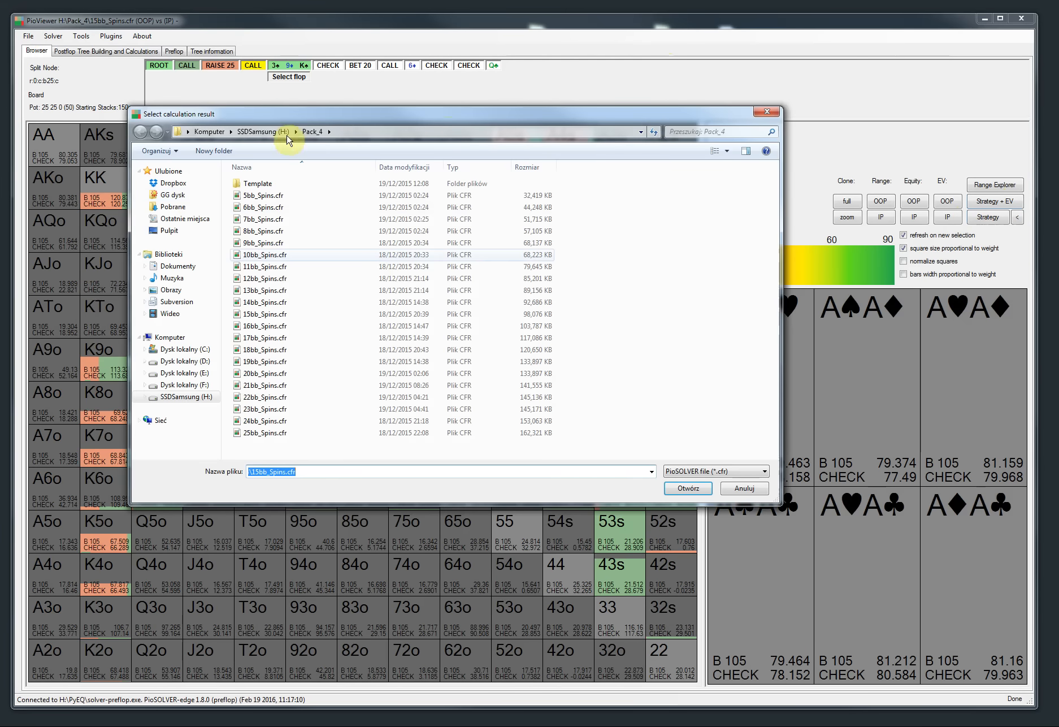
pyautogui.click(280, 132)
pyautogui.click(299, 386)
pyautogui.scroll(-1, 299, 387)
pyautogui.scroll(1, 300, 390)
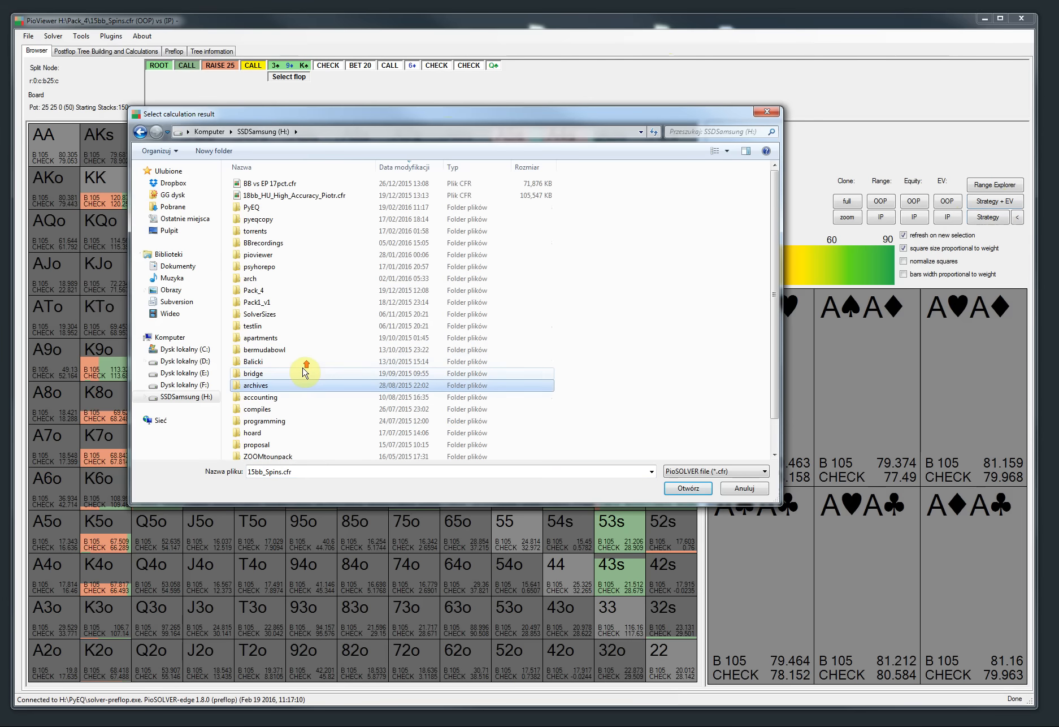
pyautogui.scroll(-1, 303, 390)
pyautogui.scroll(1, 305, 388)
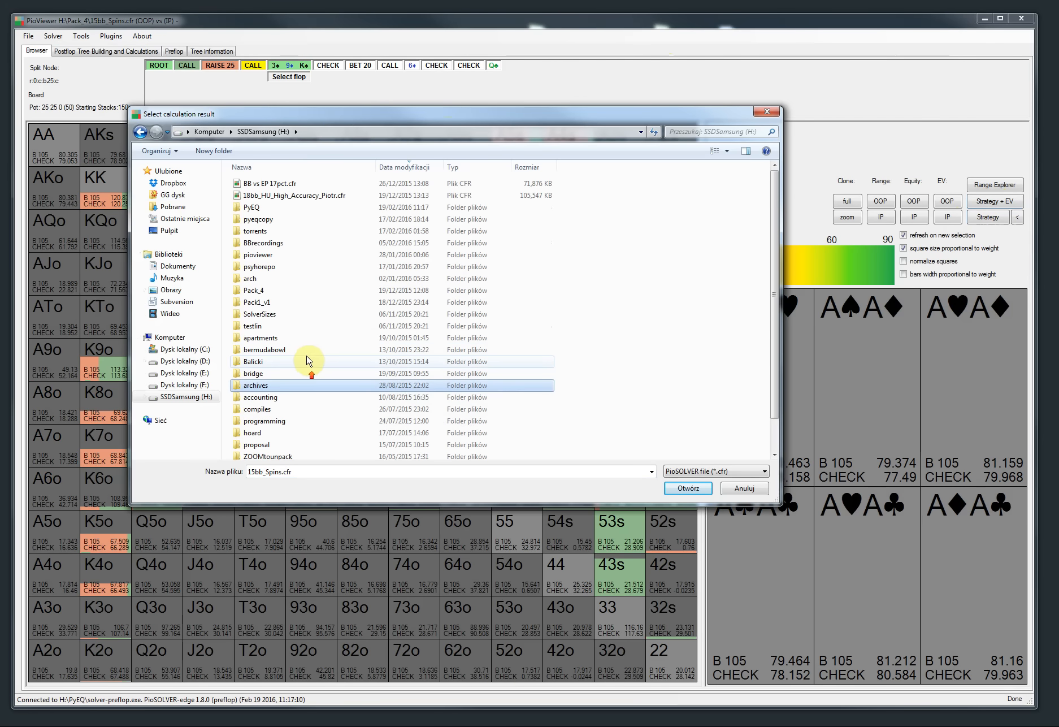
pyautogui.doubleClick(272, 210)
pyautogui.doubleClick(279, 243)
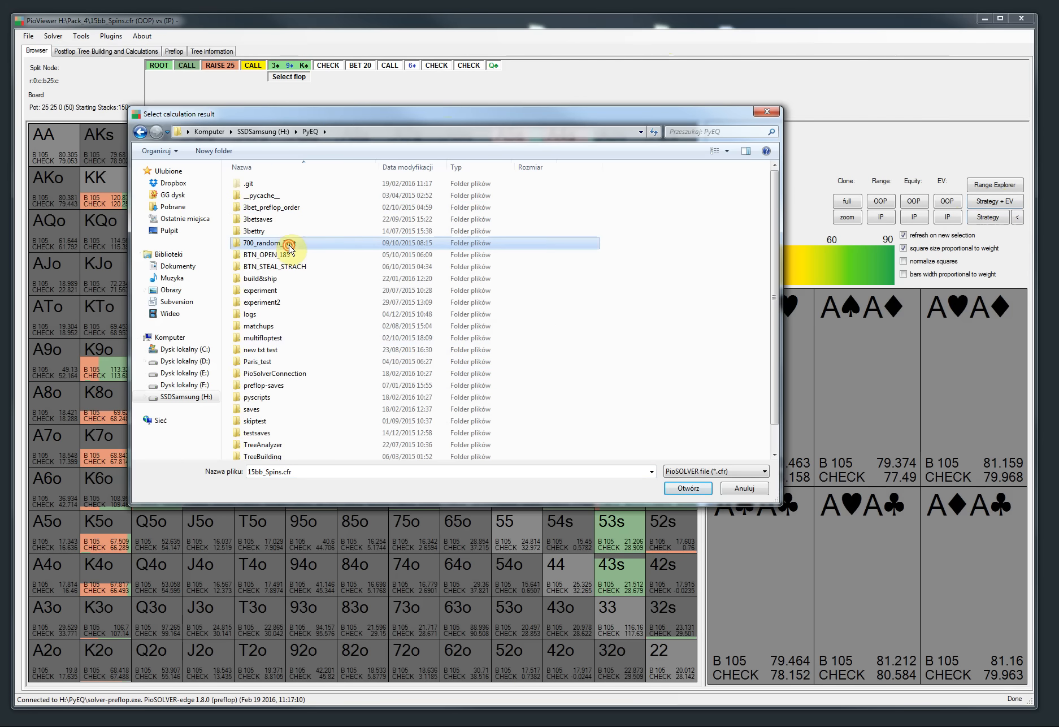
pyautogui.scroll(-20, 322, 341)
pyautogui.scroll(20, 342, 333)
pyautogui.scroll(2, 288, 271)
pyautogui.doubleClick(303, 203)
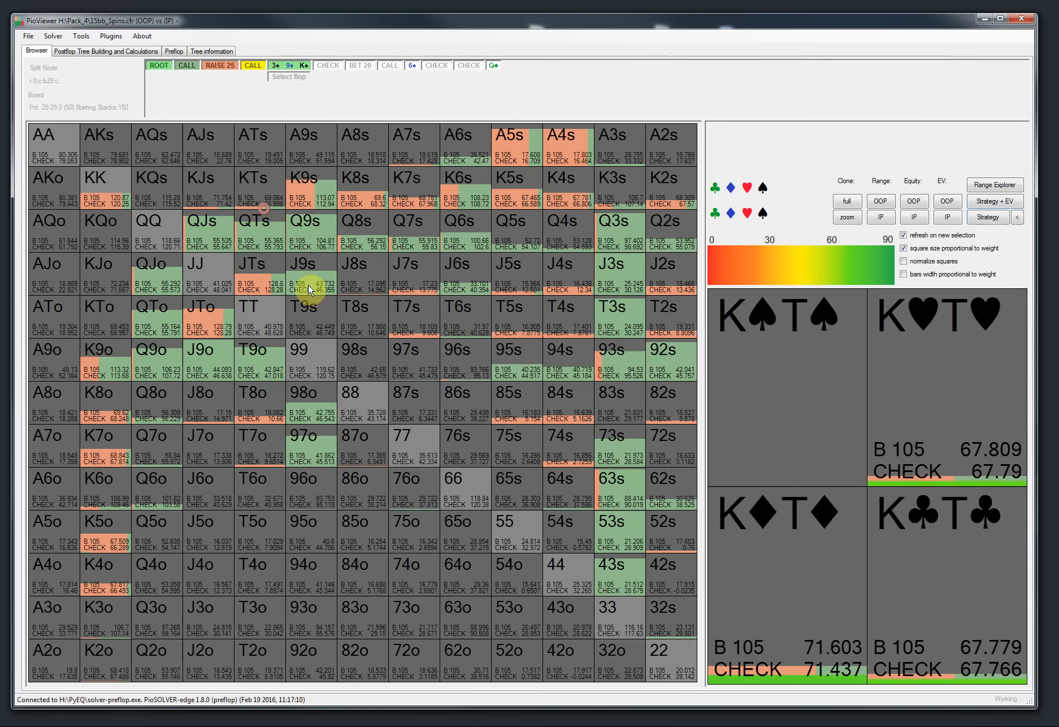
# Step: Connect to the recently used solver H:\PyEQ\solver.exe instead of the preflop solver
pyautogui.click(671, 416)
pyautogui.click(53, 35)
pyautogui.moveTo(65, 66)
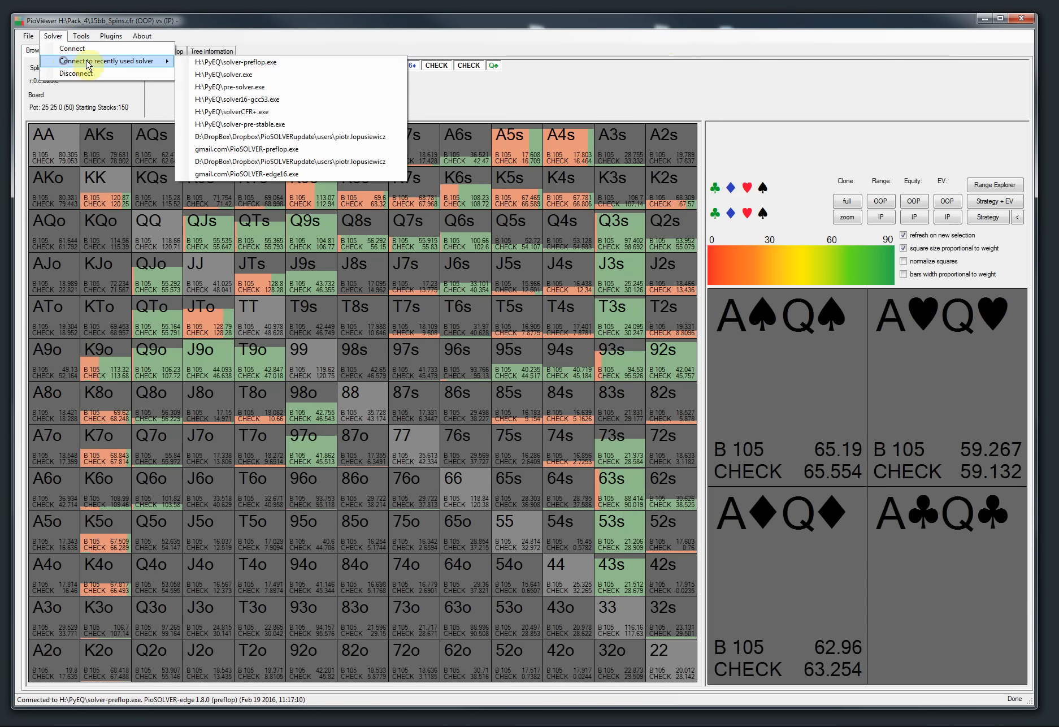
pyautogui.click(218, 73)
# Step: Load the small3bet2d3sAs.cfr tree from the 700_random_3bet folder and view it in the browser
pyautogui.click(612, 411)
pyautogui.click(28, 35)
pyautogui.click(40, 46)
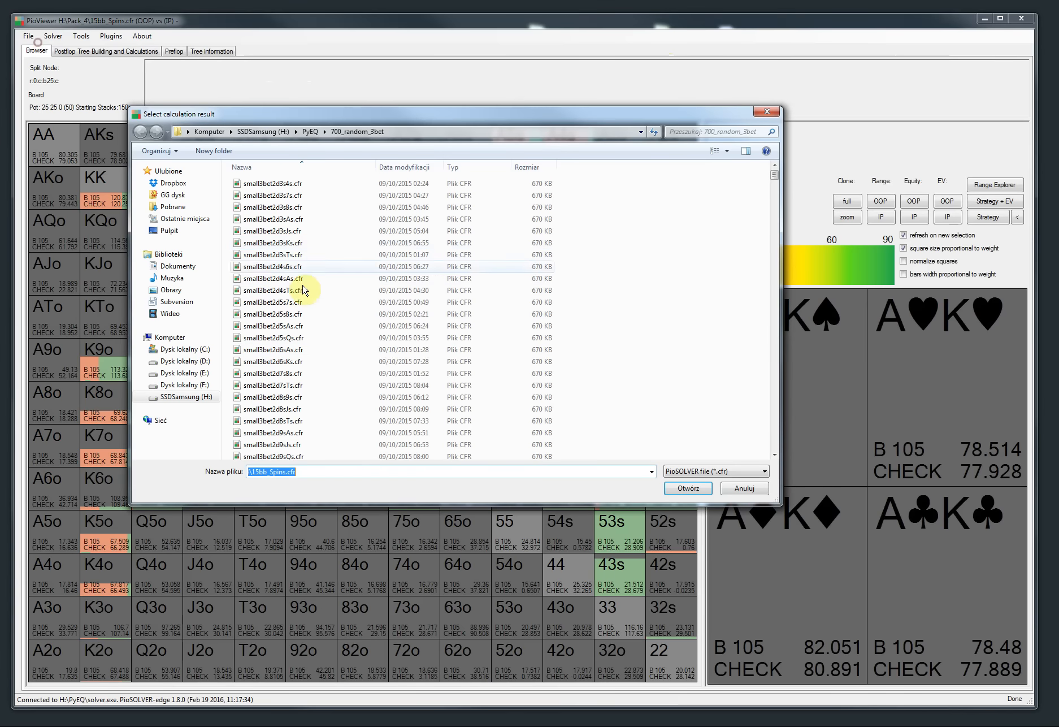
pyautogui.doubleClick(302, 220)
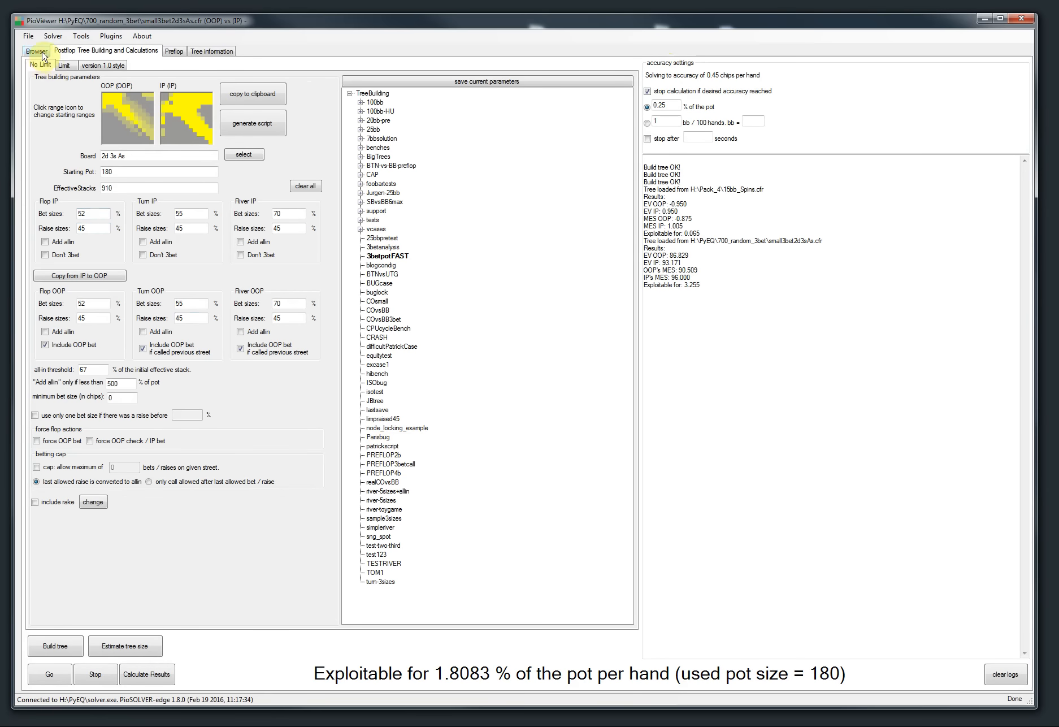
pyautogui.click(37, 50)
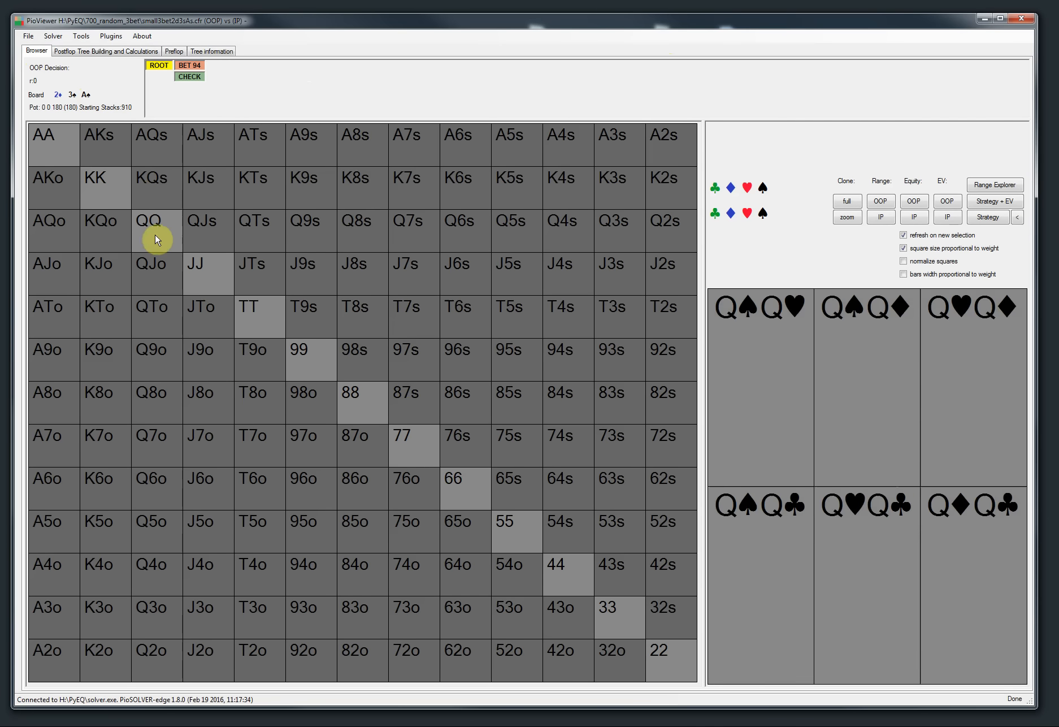
# Step: Open the flop selector for other trees in the same folder and filter by nine-high and jack-high flops
pyautogui.click(28, 38)
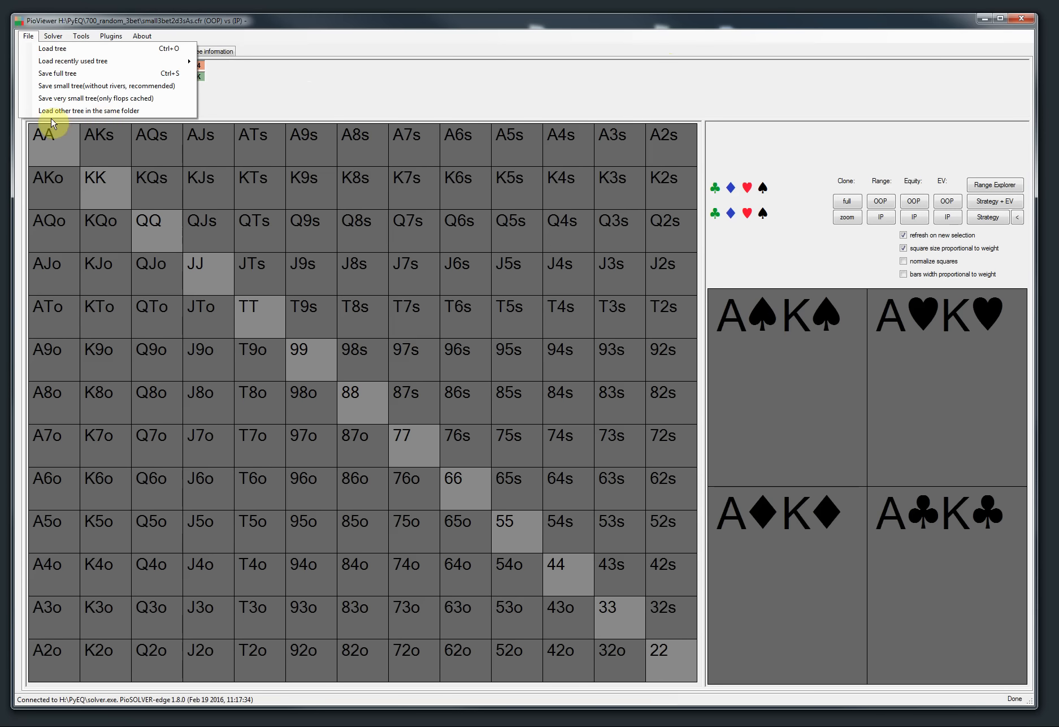
pyautogui.click(114, 111)
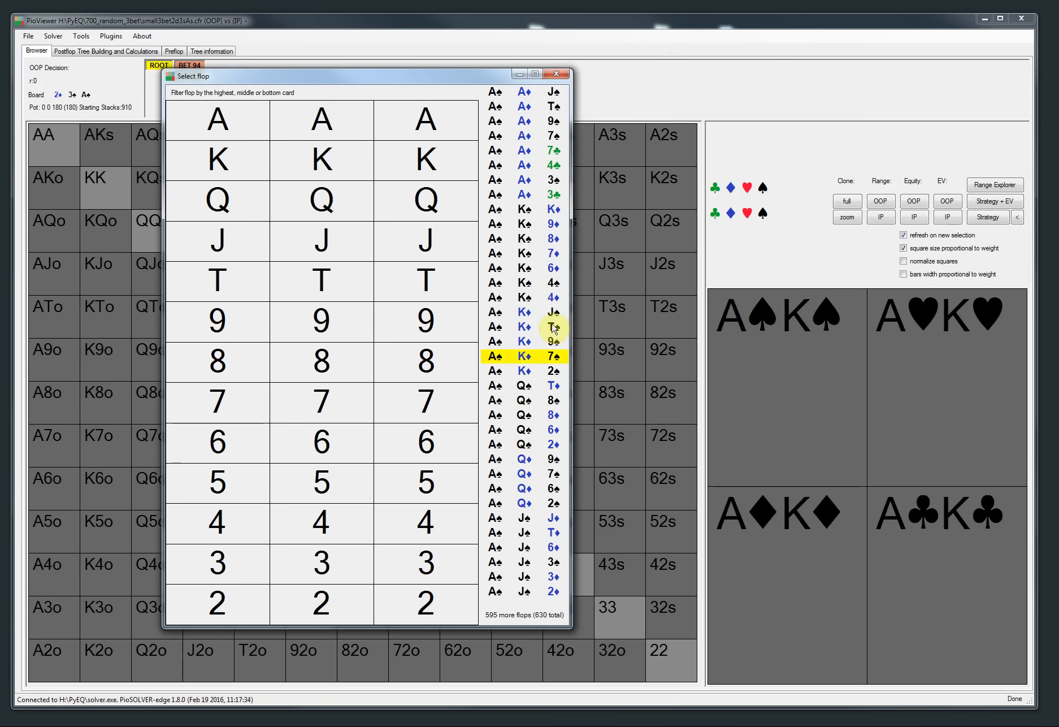
pyautogui.click(229, 329)
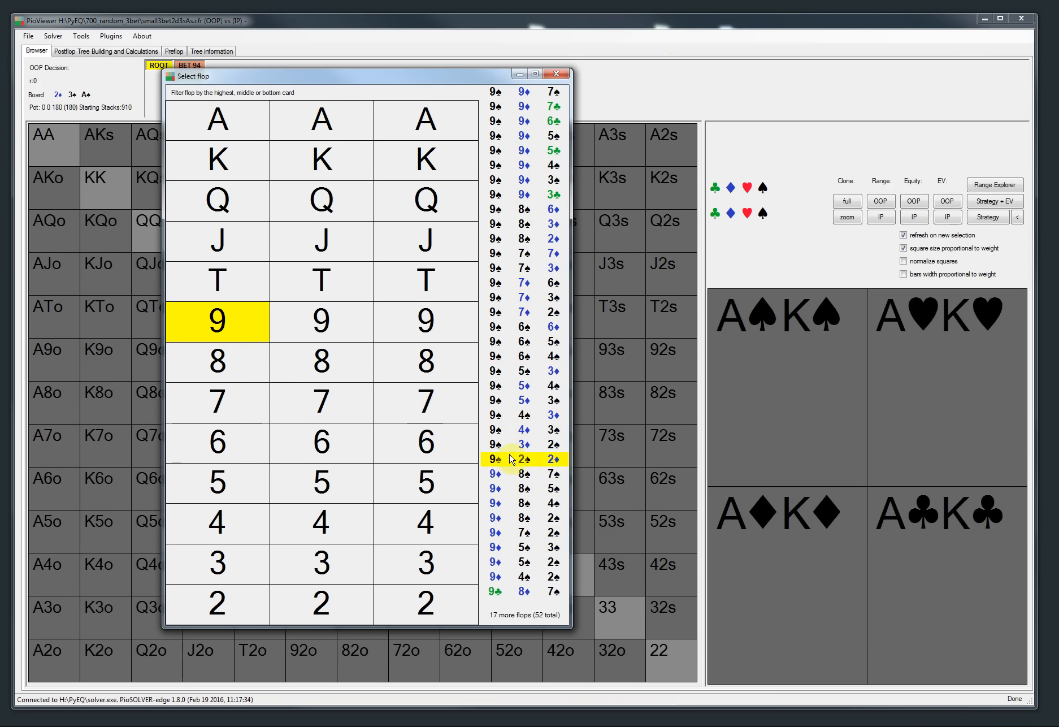
pyautogui.click(317, 333)
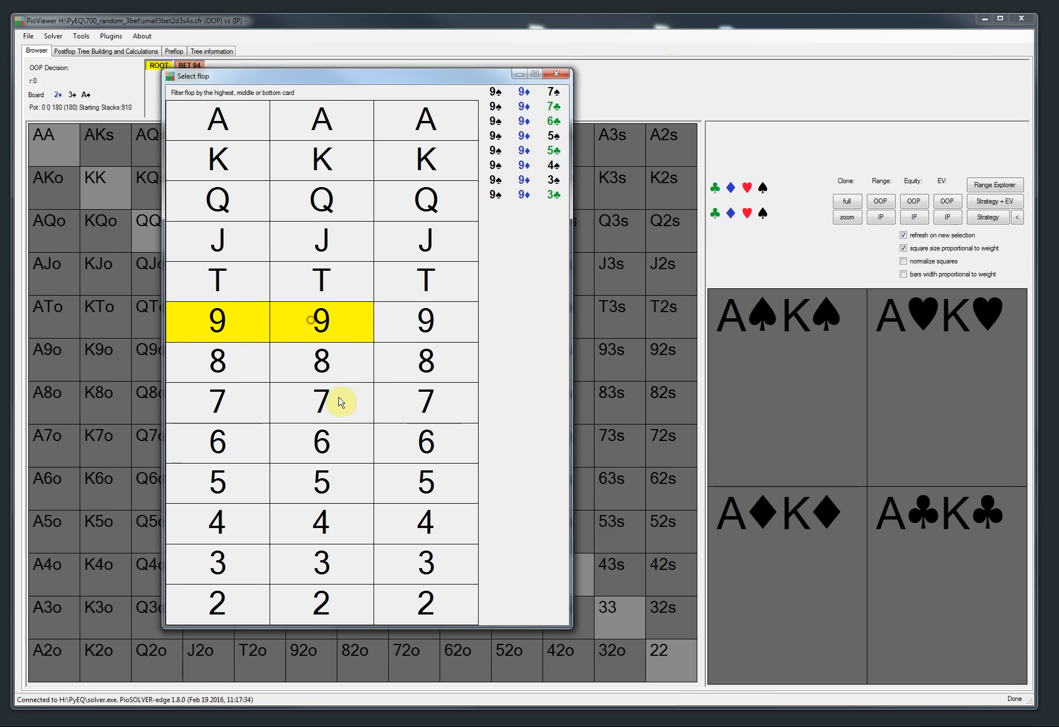
pyautogui.click(299, 335)
pyautogui.click(218, 320)
pyautogui.click(218, 241)
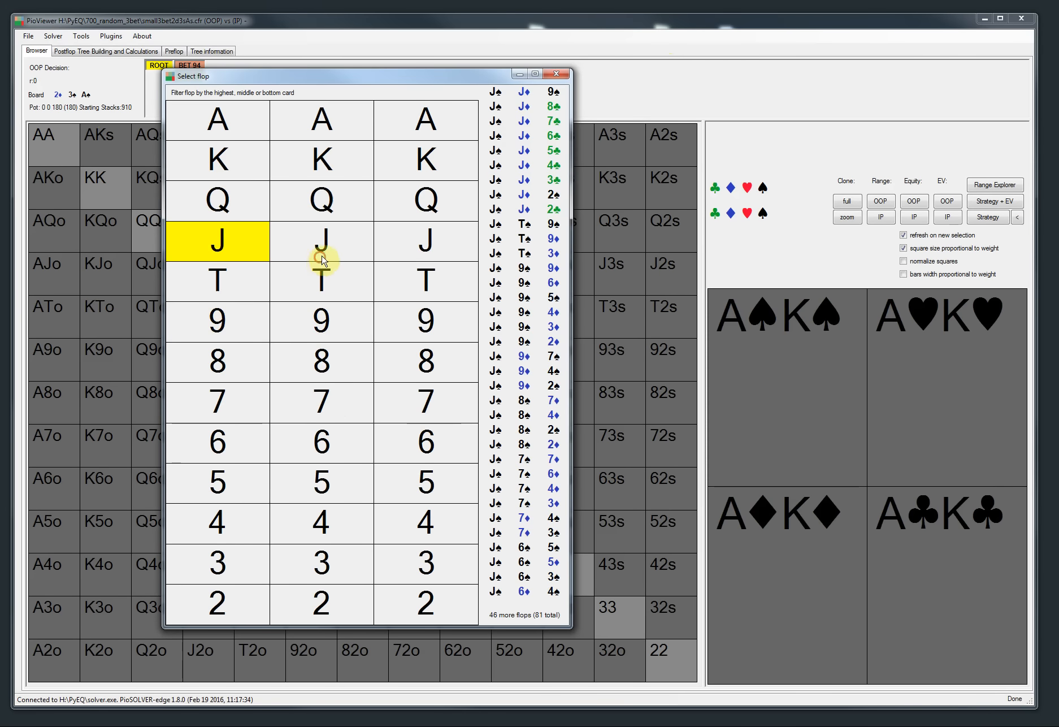
pyautogui.click(319, 249)
pyautogui.click(319, 242)
# Step: Filter for queen-high flops with a jack middle card and open the Q♣ J♦ 7♠ tree
pyautogui.click(218, 241)
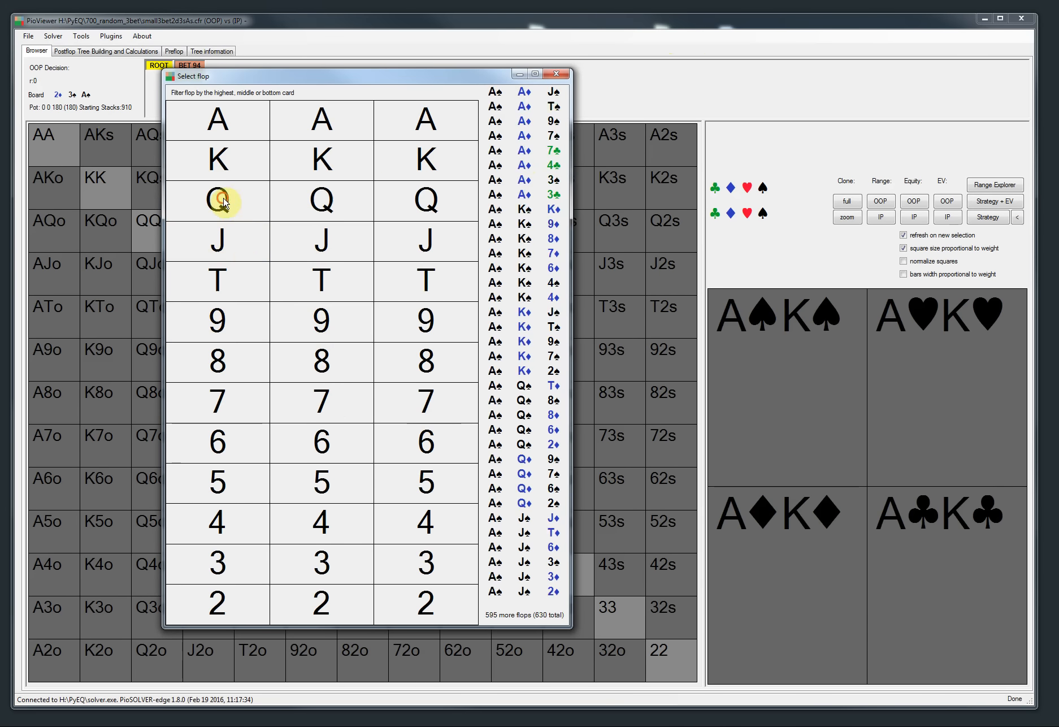
pyautogui.click(218, 199)
pyautogui.click(322, 243)
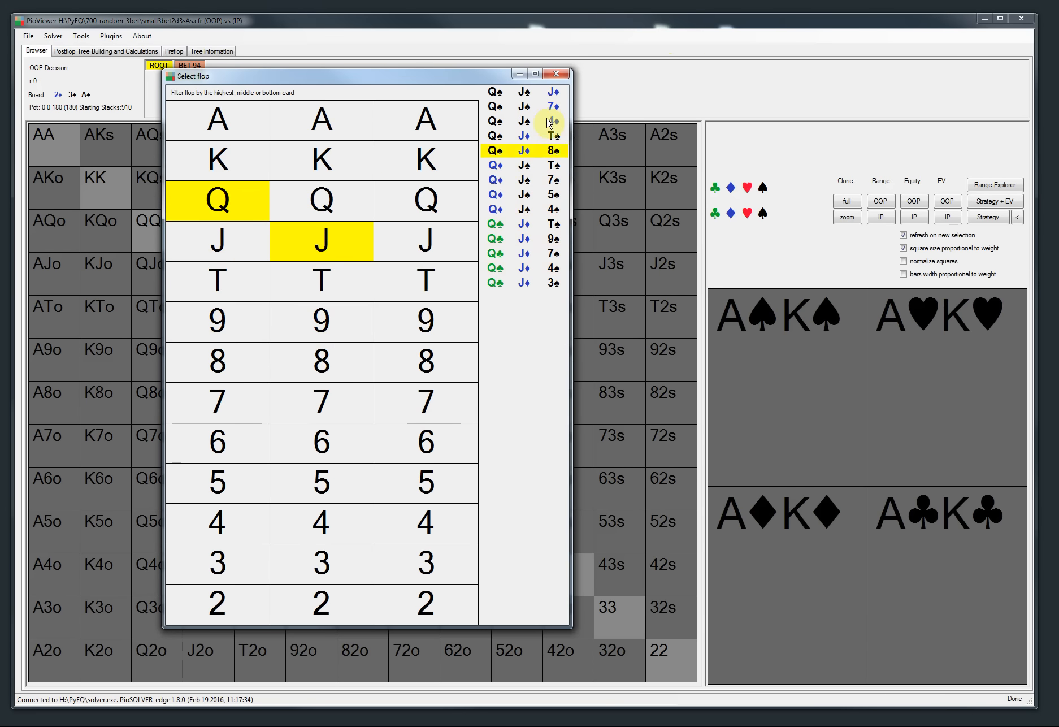
pyautogui.doubleClick(541, 259)
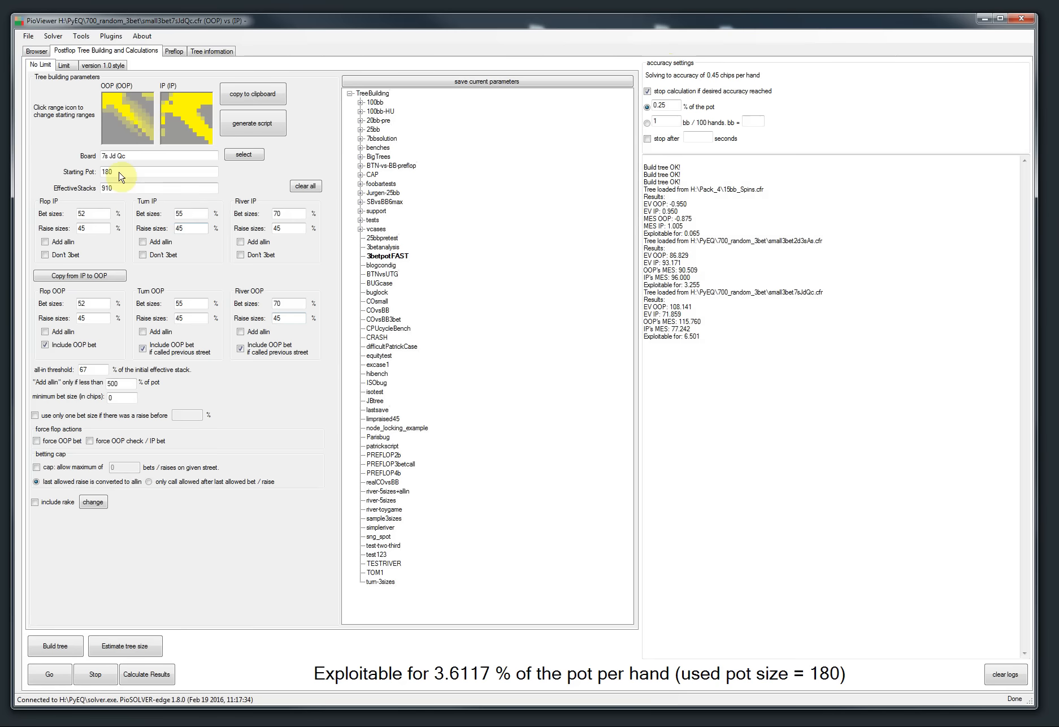
# Step: Reopen the same-folder flop selector, move its window, filter for A-A flops and open the A♠ A♦ 4♣ tree in the browser
pyautogui.click(28, 36)
pyautogui.click(58, 117)
pyautogui.moveTo(282, 77); pyautogui.dragTo(294, 73)
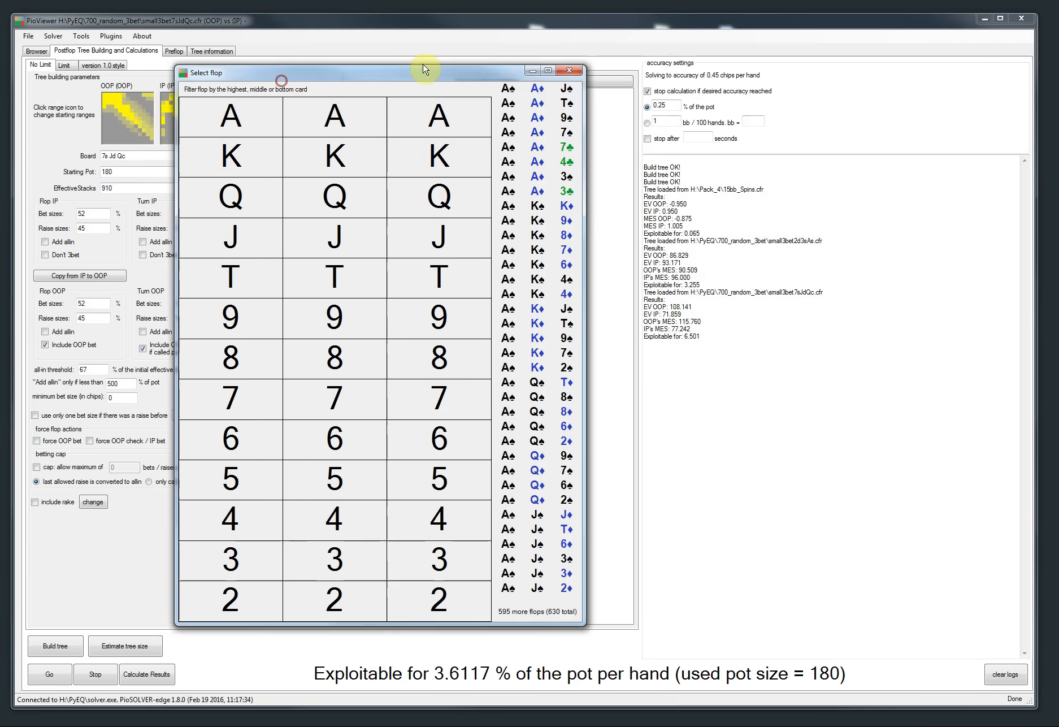
pyautogui.moveTo(425, 69); pyautogui.dragTo(587, 55)
pyautogui.click(486, 102)
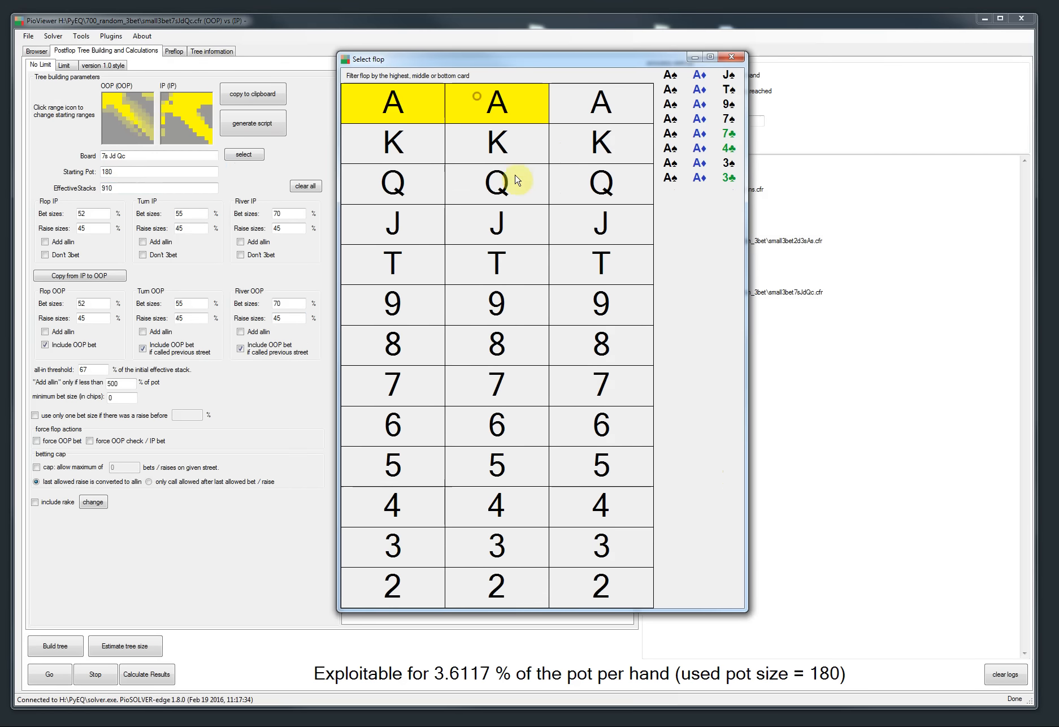
pyautogui.click(717, 152)
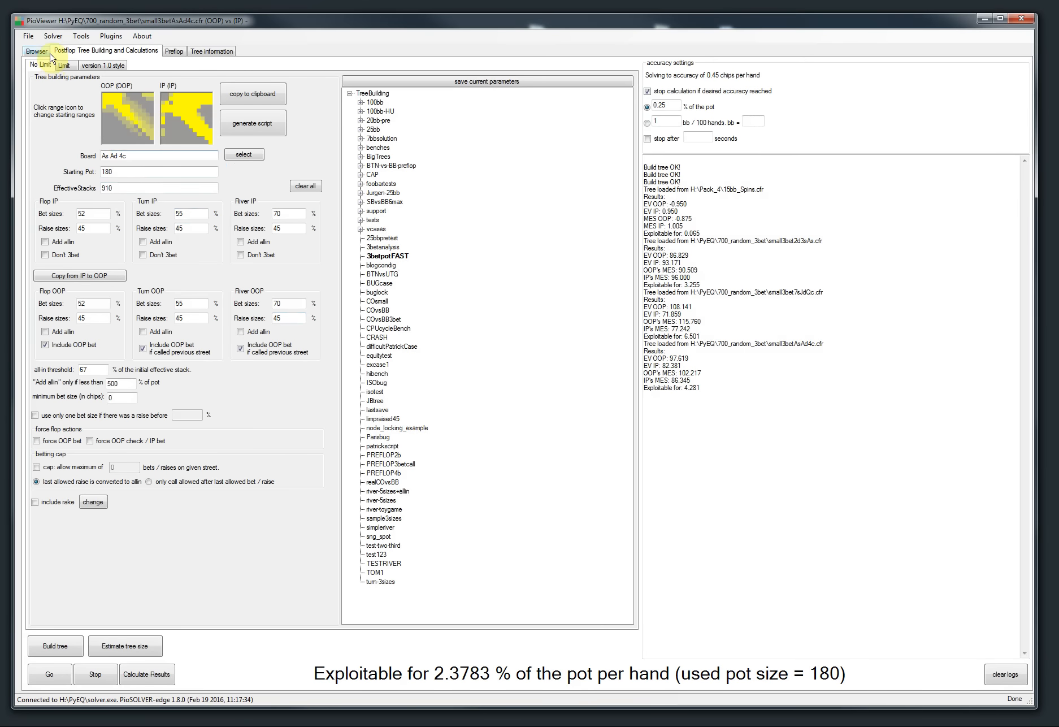
pyautogui.click(49, 52)
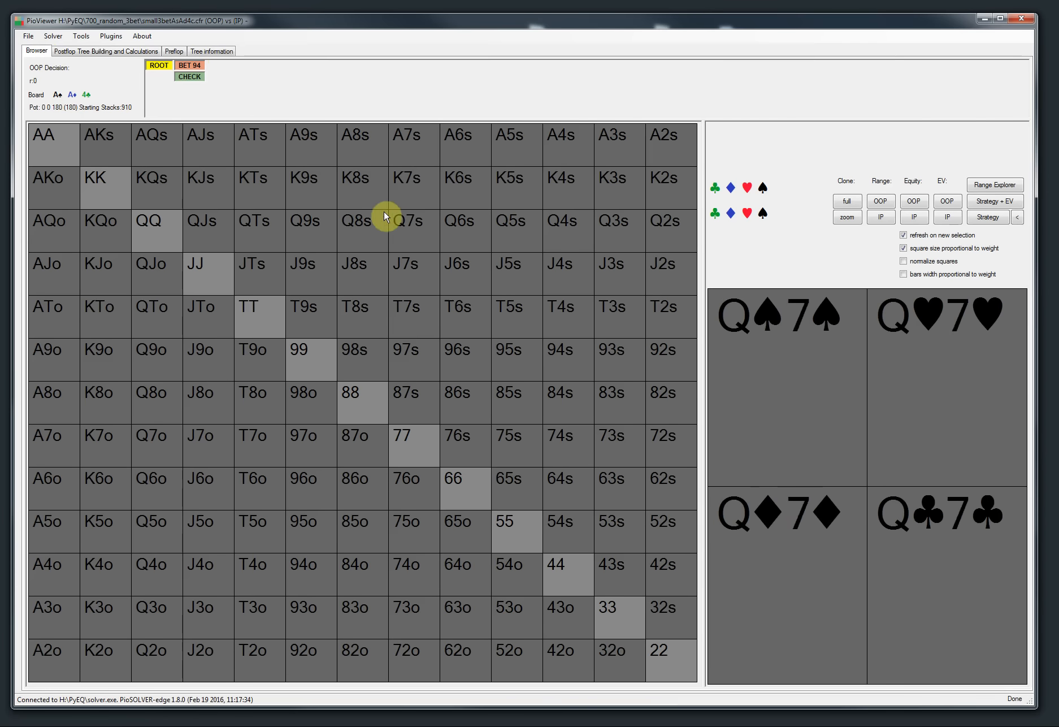
# Step: Open the tree loading options
pyautogui.click(27, 38)
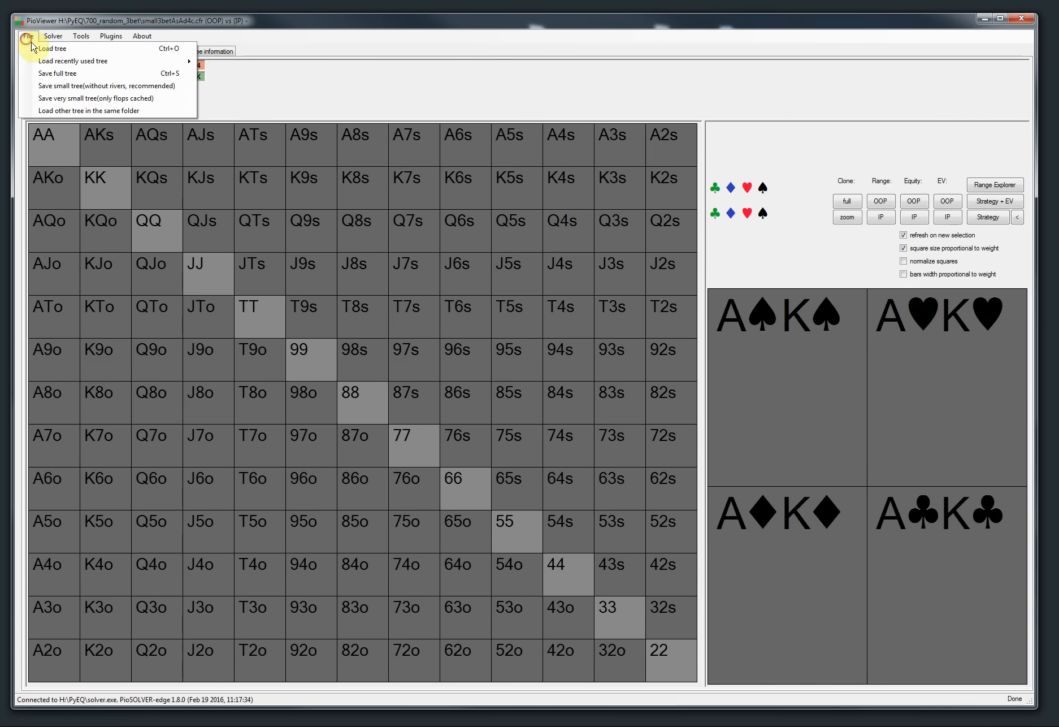
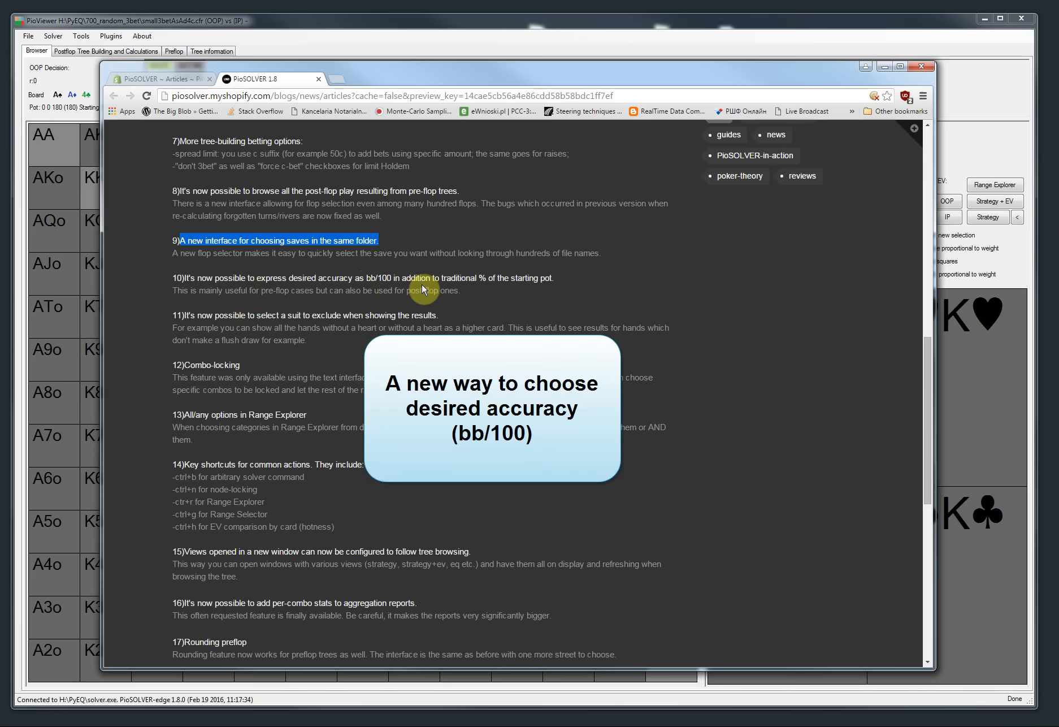
# Step: Clear the solver log and load the saved river-5sizes tree-building parameters
pyautogui.click(885, 66)
pyautogui.click(90, 51)
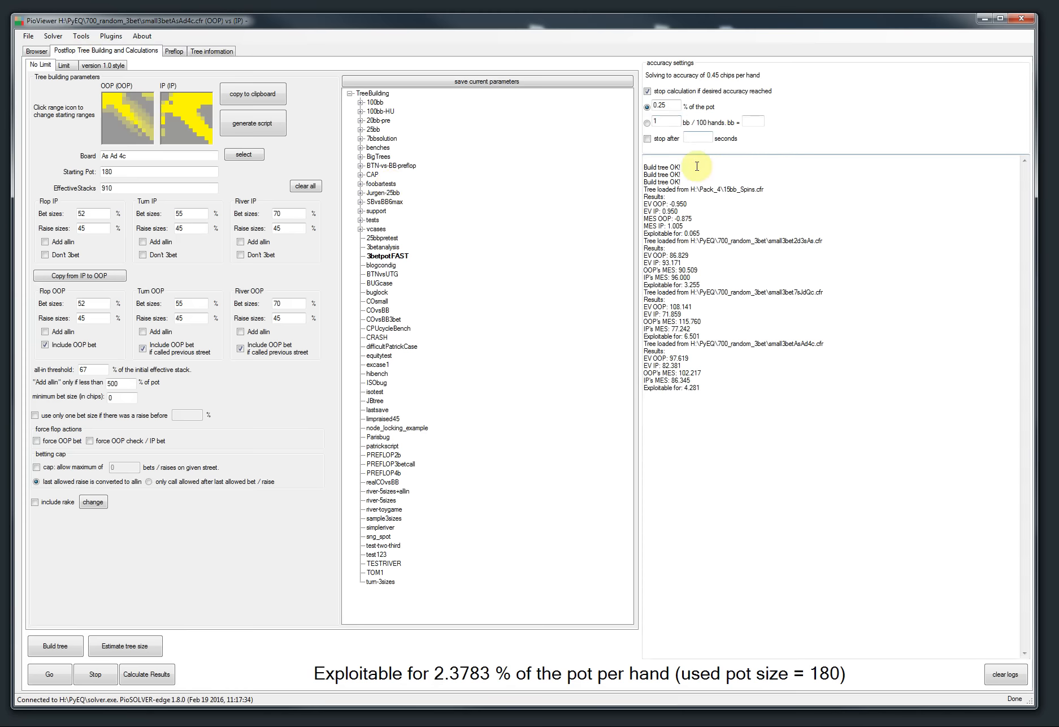
pyautogui.click(990, 672)
pyautogui.click(386, 500)
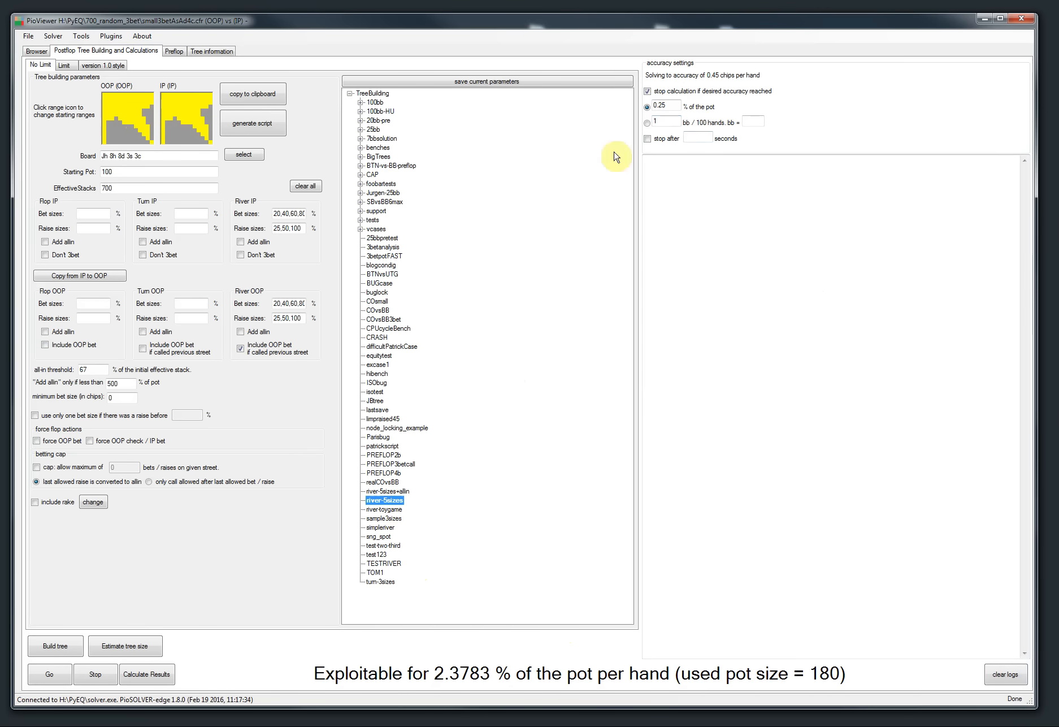
# Step: Build the tree and set the stopping accuracy to 1 bb/100 hands with bb = 10
pyautogui.click(47, 644)
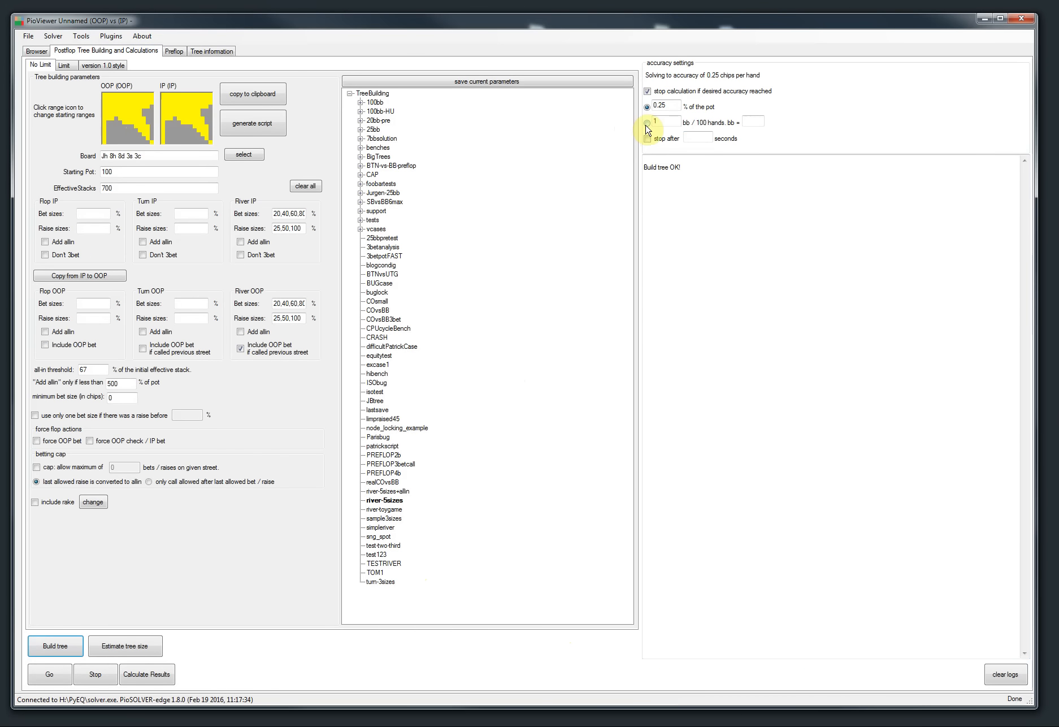
pyautogui.click(647, 123)
pyautogui.click(754, 121)
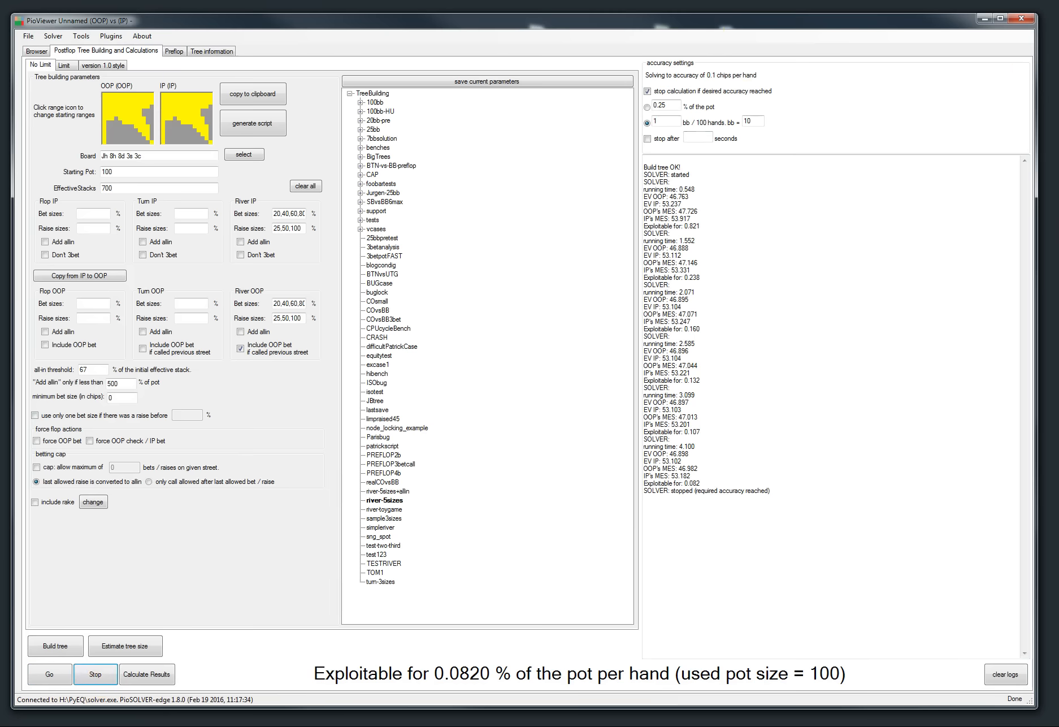
# Step: Set the calculation-complete notification to No notification in Configuration and clear the log
pyautogui.hotkey('alt', 'Tab')
pyautogui.click(429, 79)
pyautogui.click(885, 66)
pyautogui.click(80, 36)
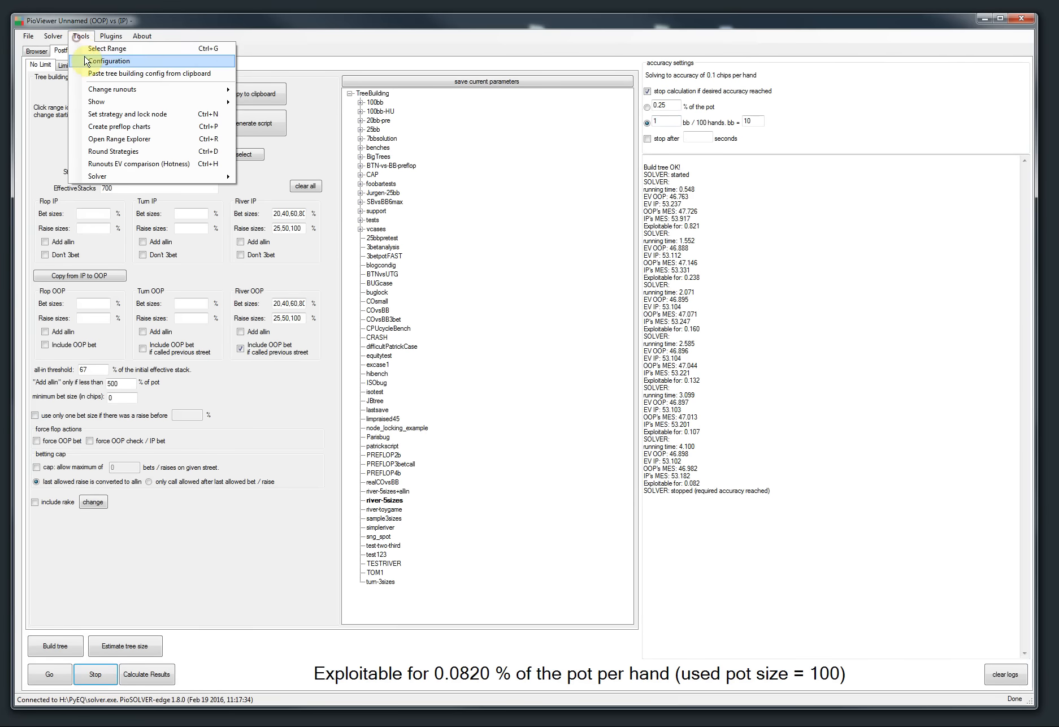
pyautogui.click(107, 61)
pyautogui.click(518, 413)
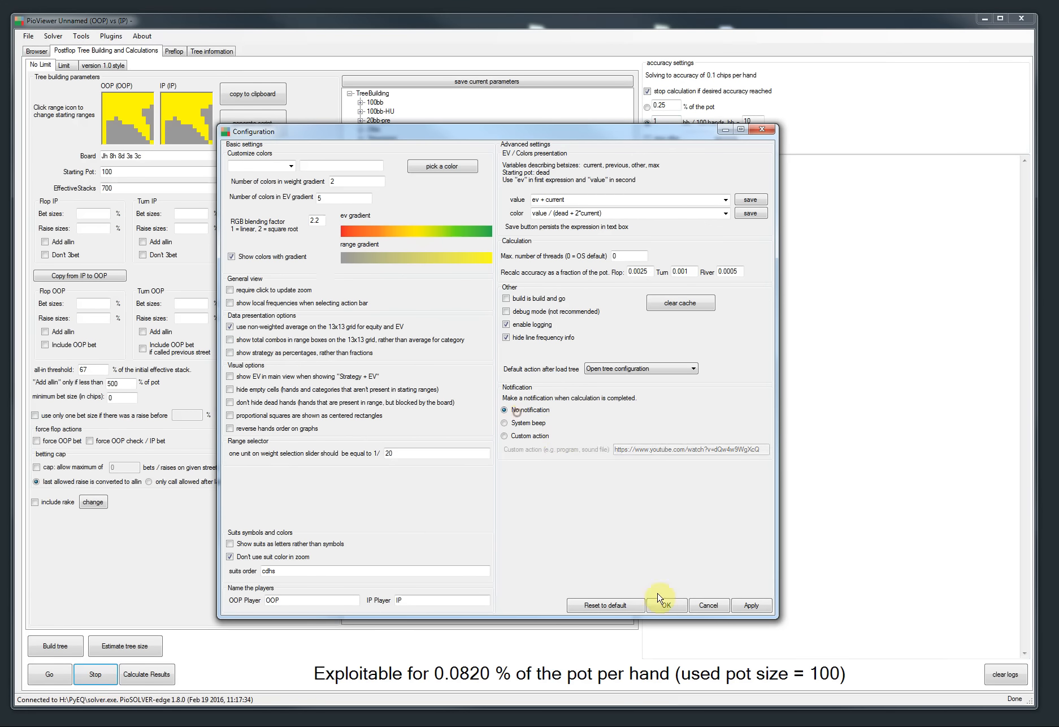
pyautogui.click(667, 604)
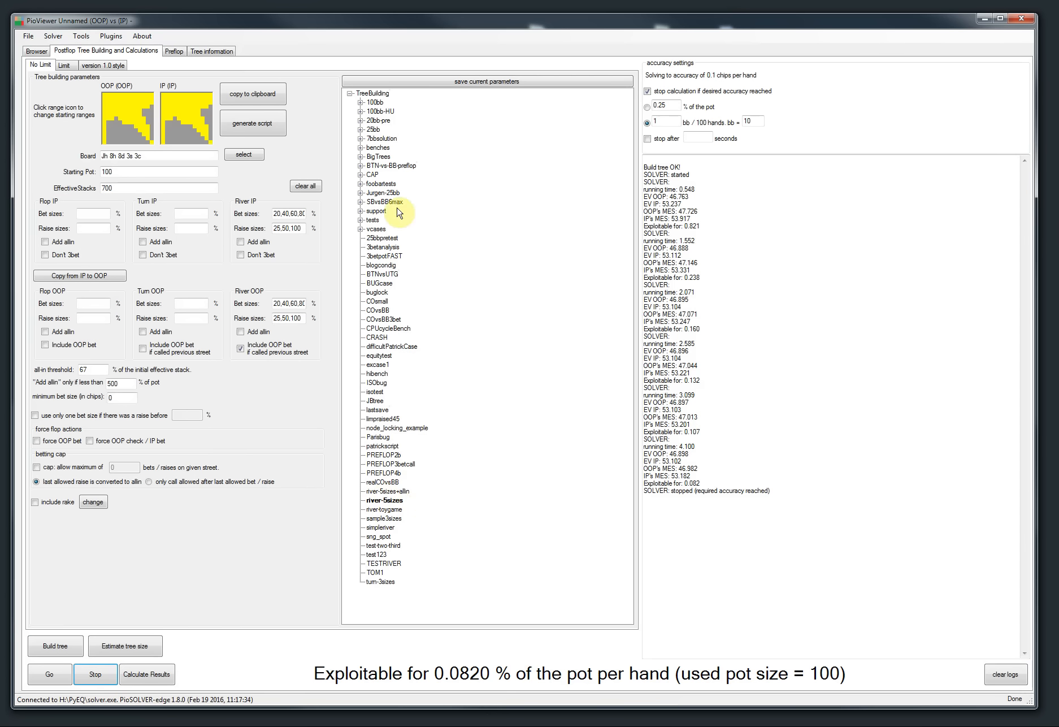
pyautogui.click(994, 681)
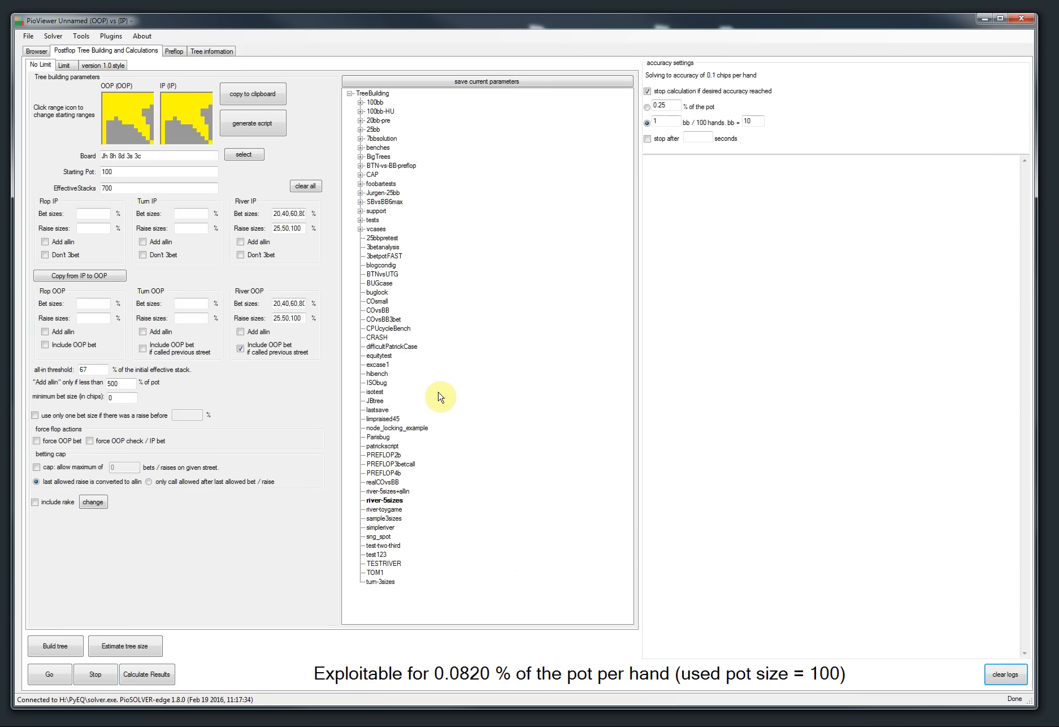
# Step: Highlight release-note items 10 and 11, about bb/100 accuracy and excluding suits, in the article
pyautogui.hotkey('alt', 'Tab')
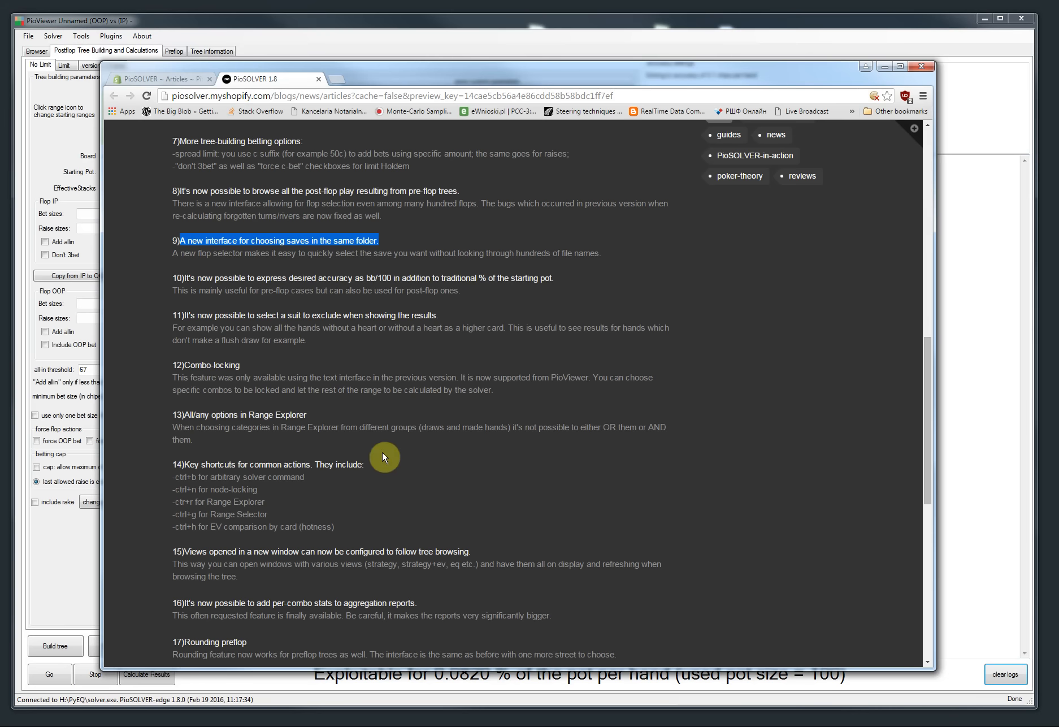
pyautogui.moveTo(184, 278); pyautogui.dragTo(383, 277)
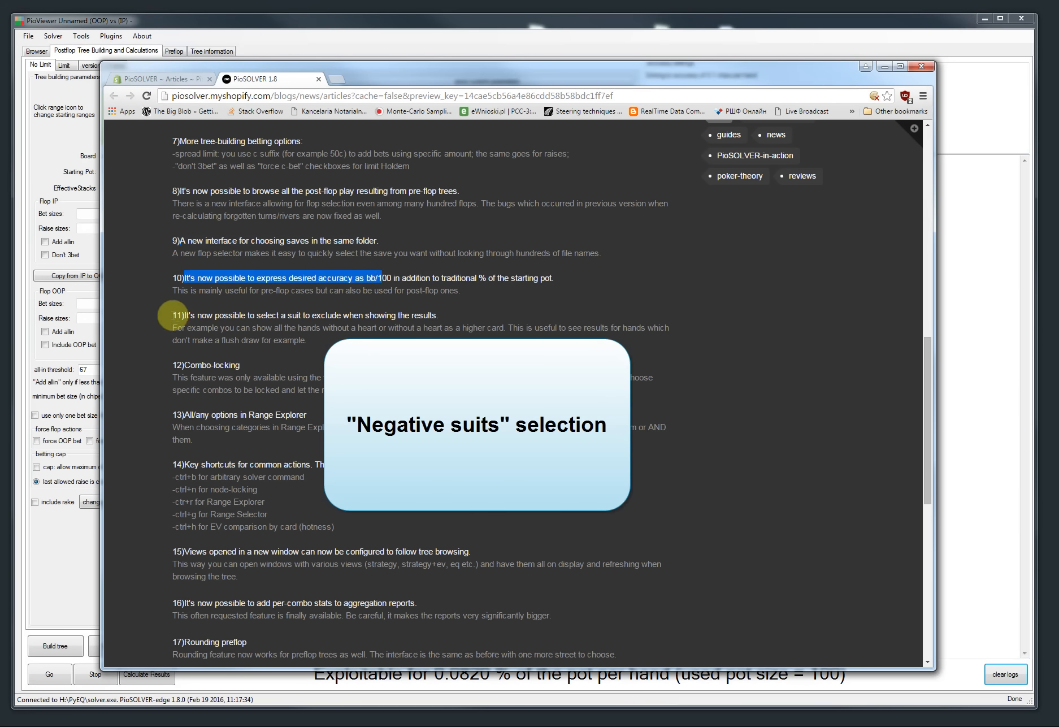
pyautogui.moveTo(173, 315); pyautogui.dragTo(450, 312)
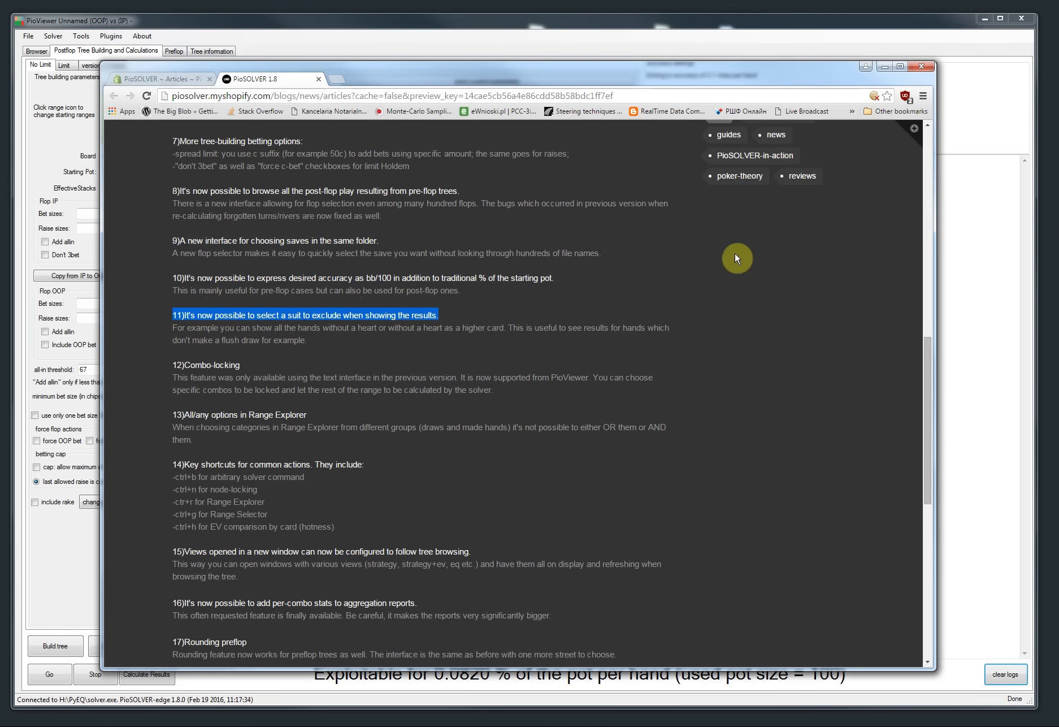
pyautogui.click(881, 67)
# Step: Load the recently used BTNStealAh7d2h-SMALL.cfr tree and show IP's strategy after OOP checks
pyautogui.click(28, 36)
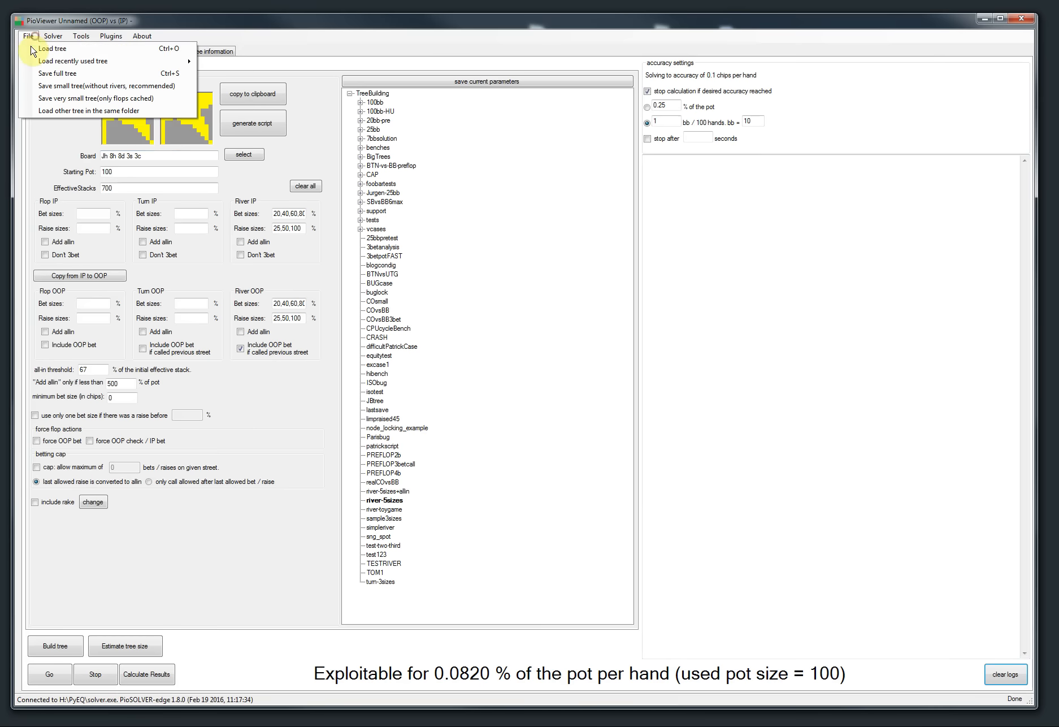
pyautogui.moveTo(35, 62)
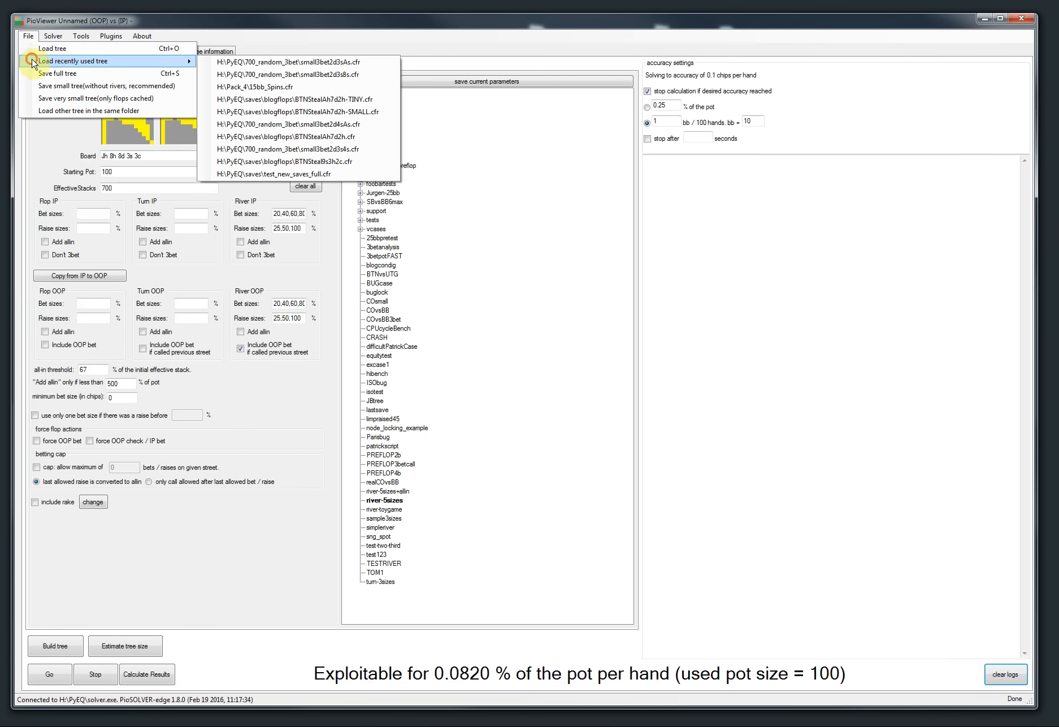
pyautogui.click(267, 111)
pyautogui.click(35, 51)
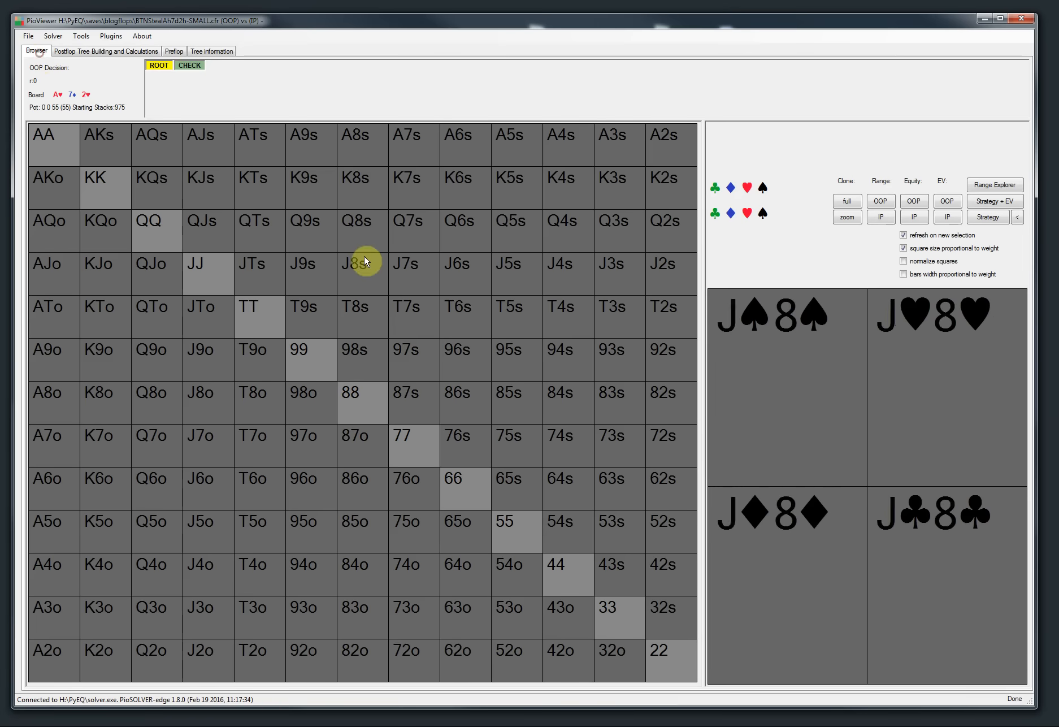
pyautogui.click(190, 66)
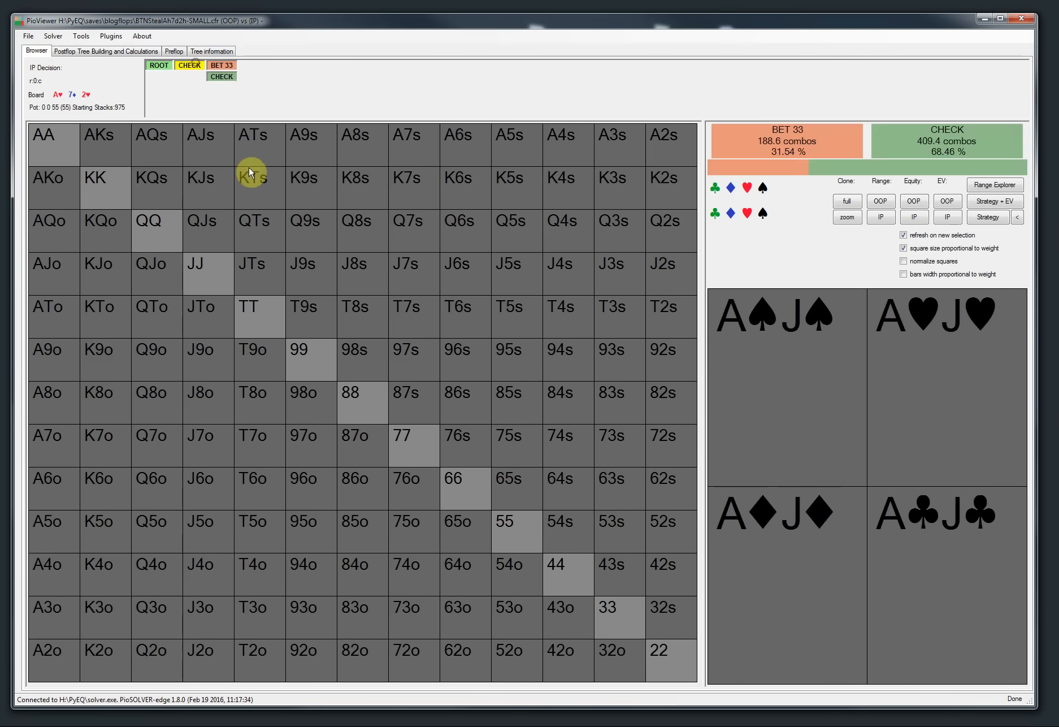
pyautogui.click(988, 219)
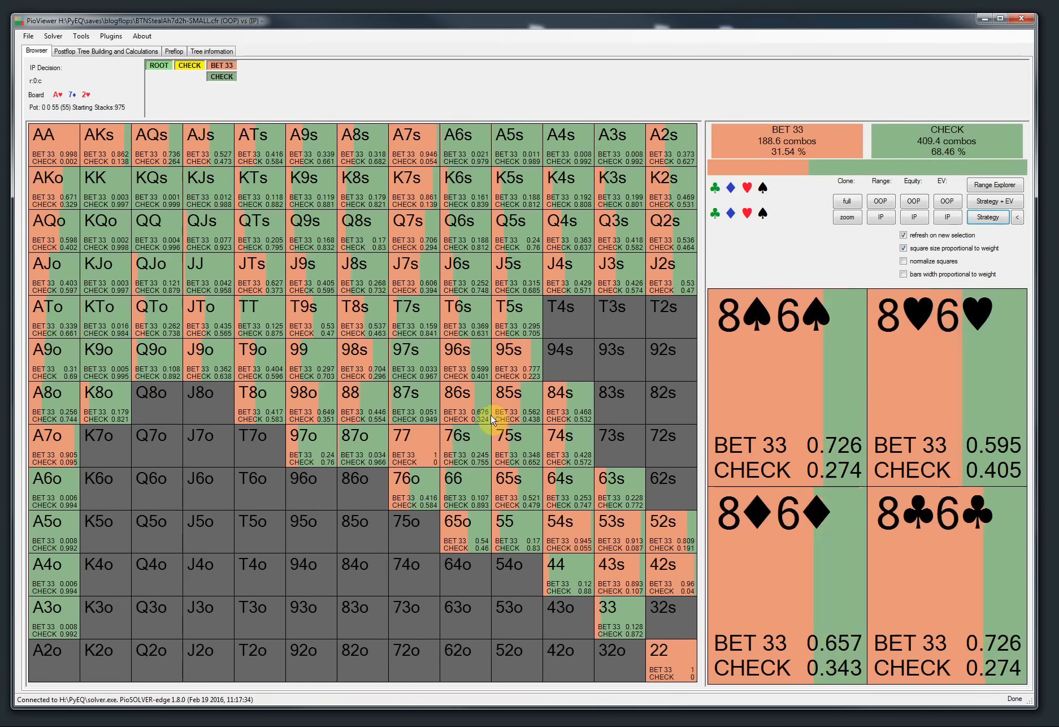
# Step: Try the spade and heart suit filters on the strategy grid, ending with no suit filter
pyautogui.click(763, 188)
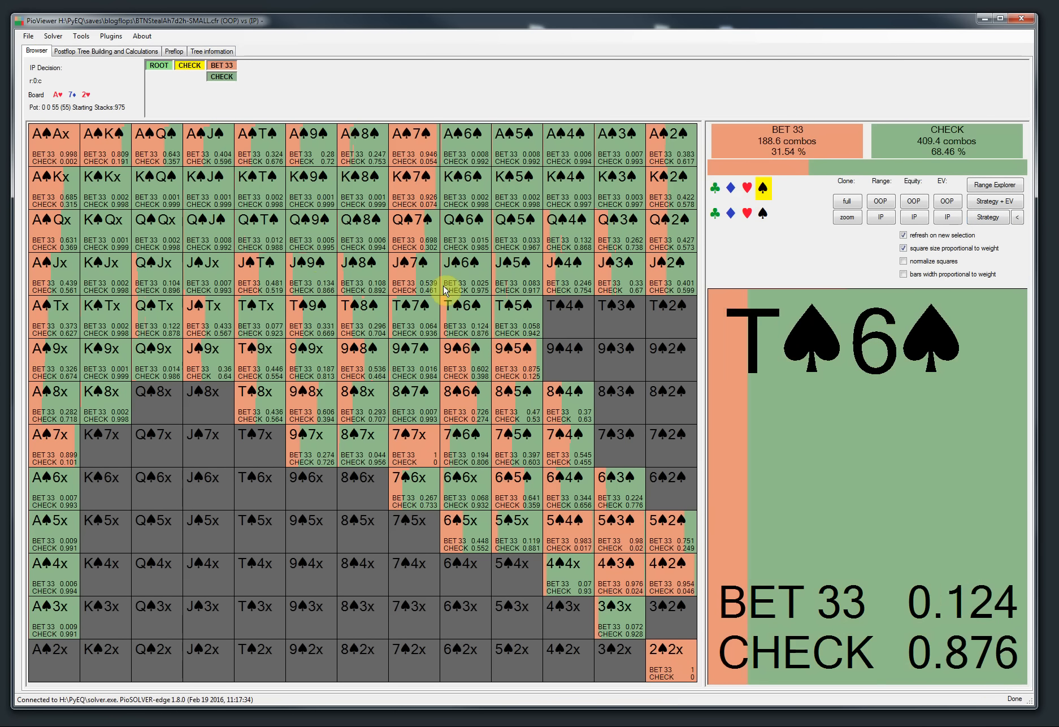
pyautogui.click(764, 213)
pyautogui.click(766, 213)
pyautogui.click(765, 189)
pyautogui.click(765, 190)
pyautogui.click(748, 214)
pyautogui.click(748, 213)
pyautogui.click(765, 188)
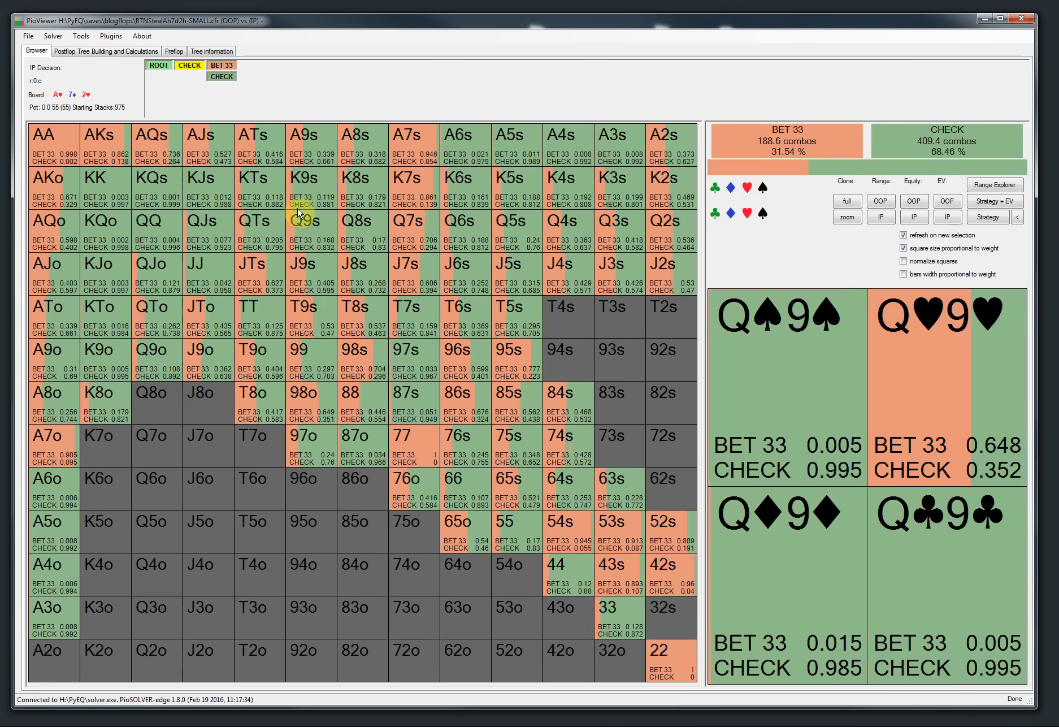
# Step: Navigate the line bet 33, call, 6♣ turn, check, bet 85 to OOP's decision
pyautogui.click(222, 70)
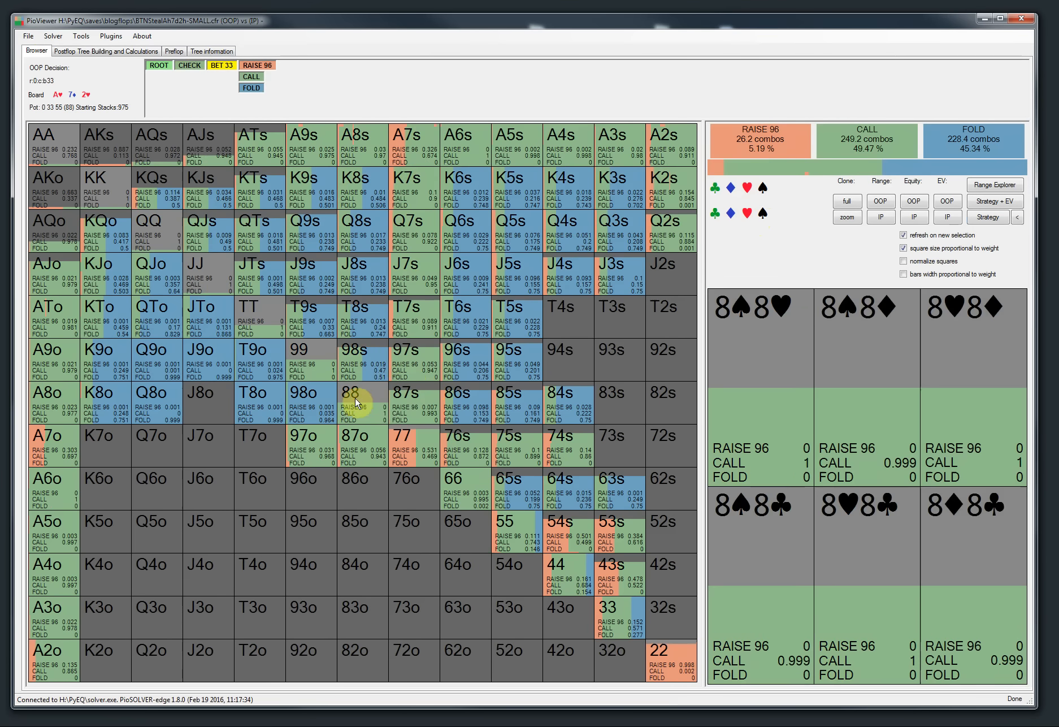
pyautogui.click(249, 77)
pyautogui.click(343, 67)
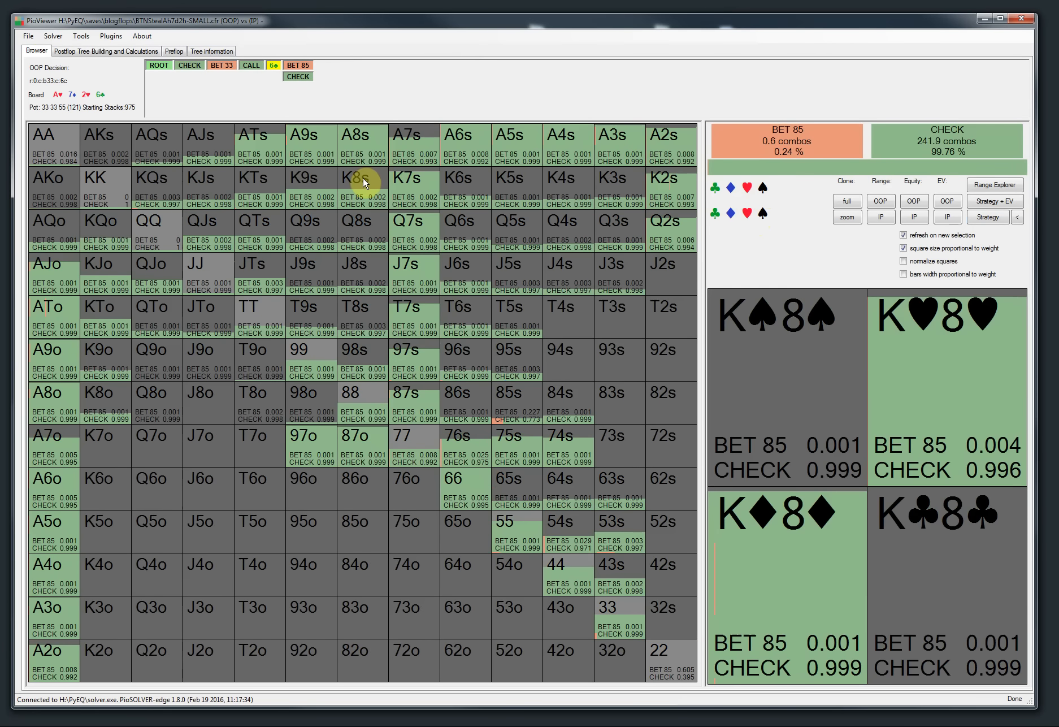
pyautogui.click(300, 78)
pyautogui.click(330, 66)
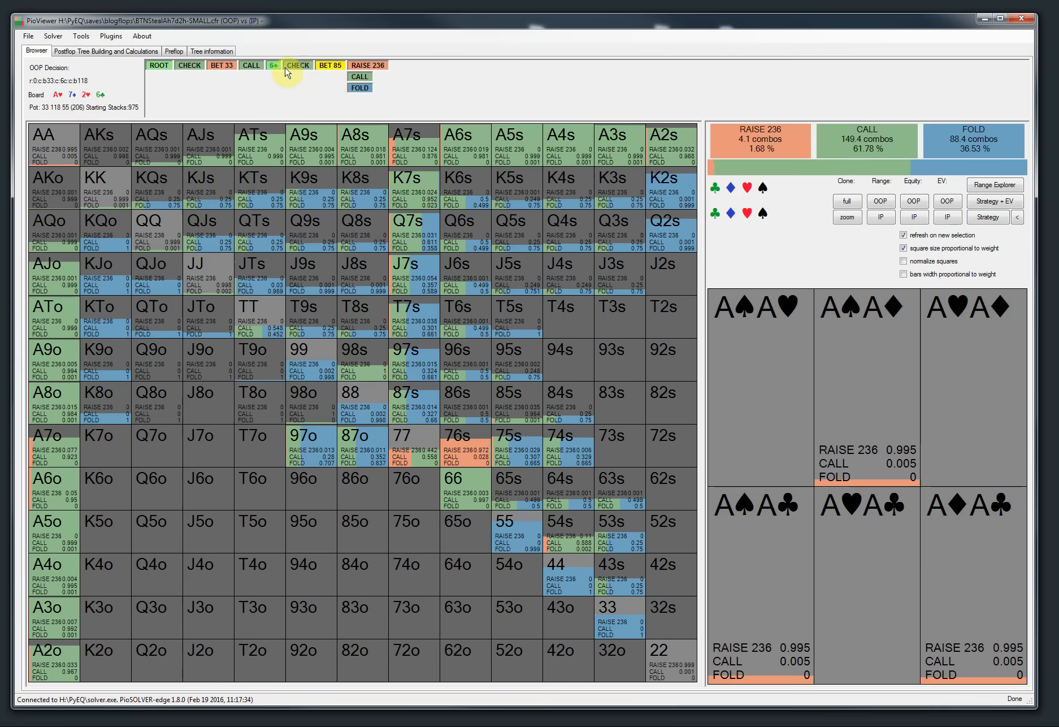
# Step: Change the turn card to 6♥ and return to OOP's decision after check and bet 85
pyautogui.click(260, 68)
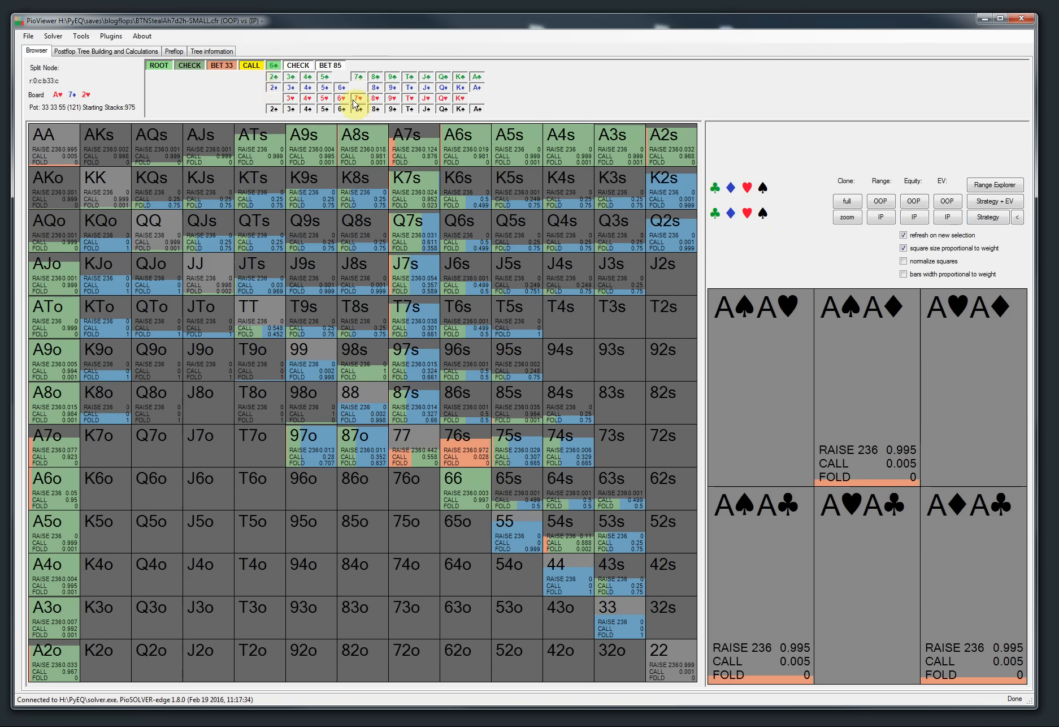
pyautogui.click(344, 100)
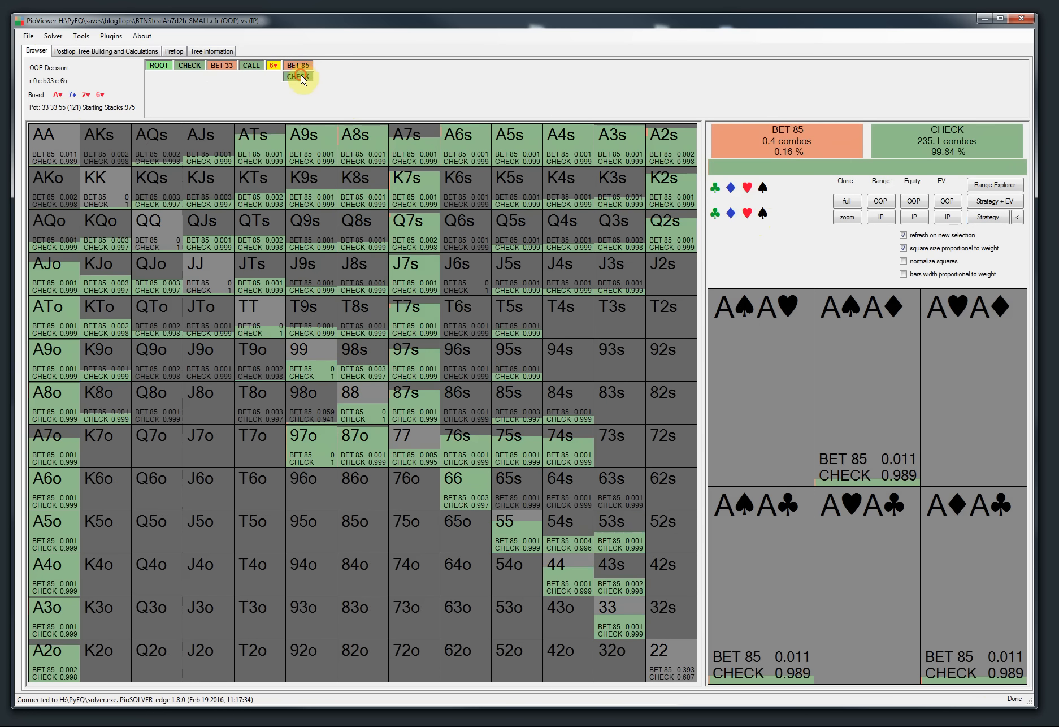
pyautogui.click(302, 77)
pyautogui.click(330, 67)
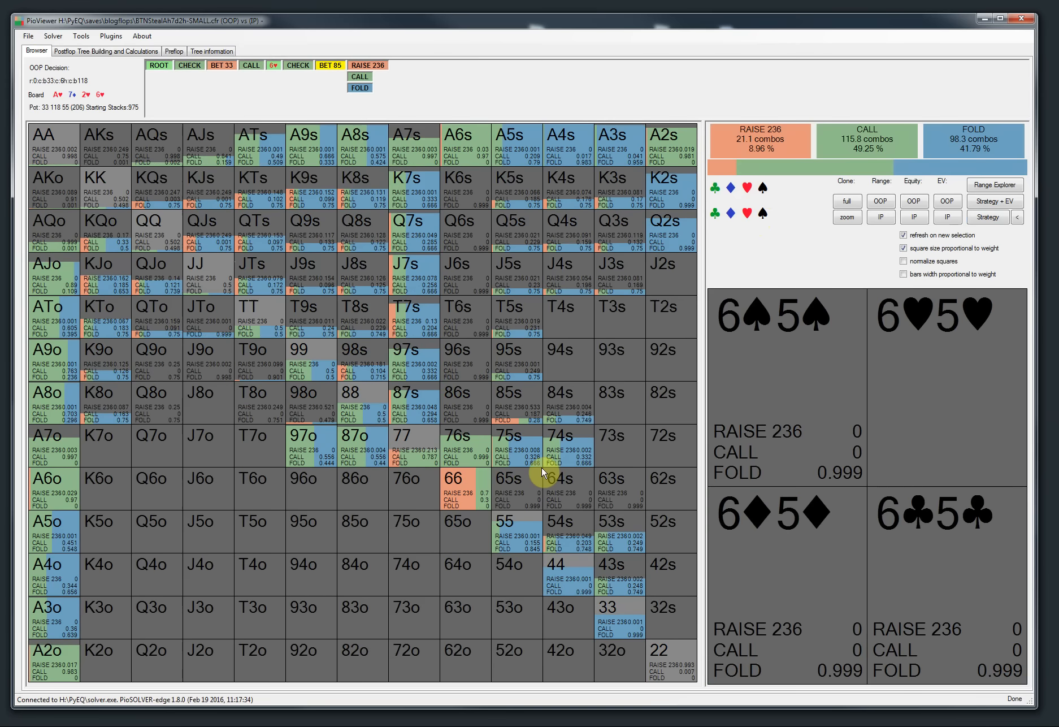
# Step: Toggle the heart, spade and diamond suit filters on the range grid
pyautogui.click(748, 189)
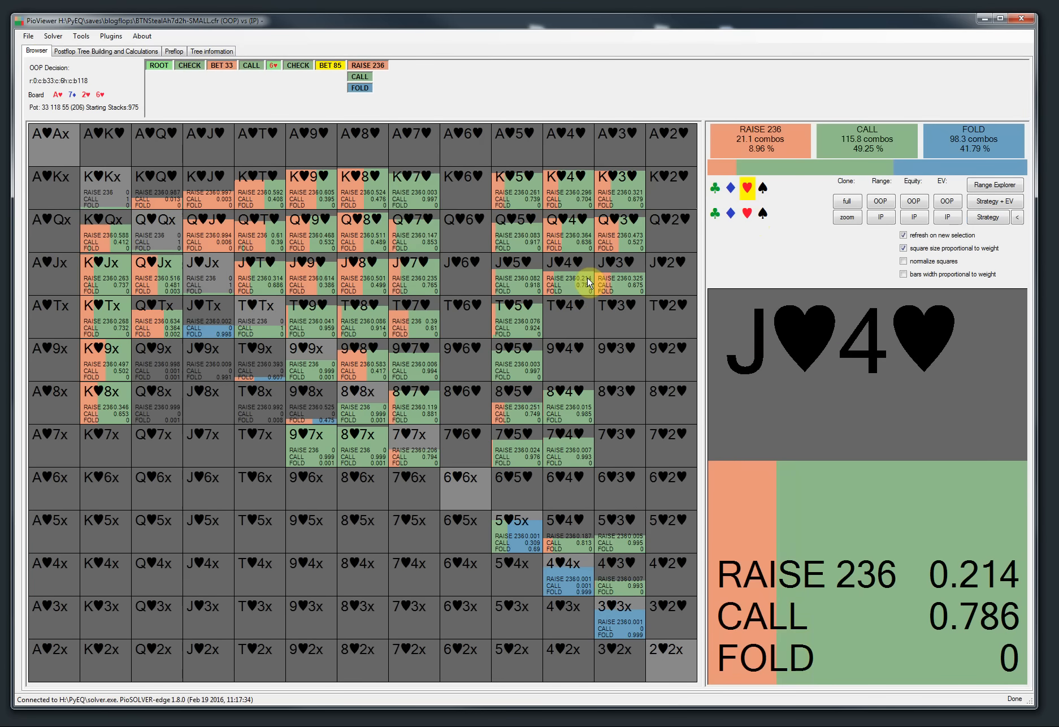
pyautogui.click(747, 189)
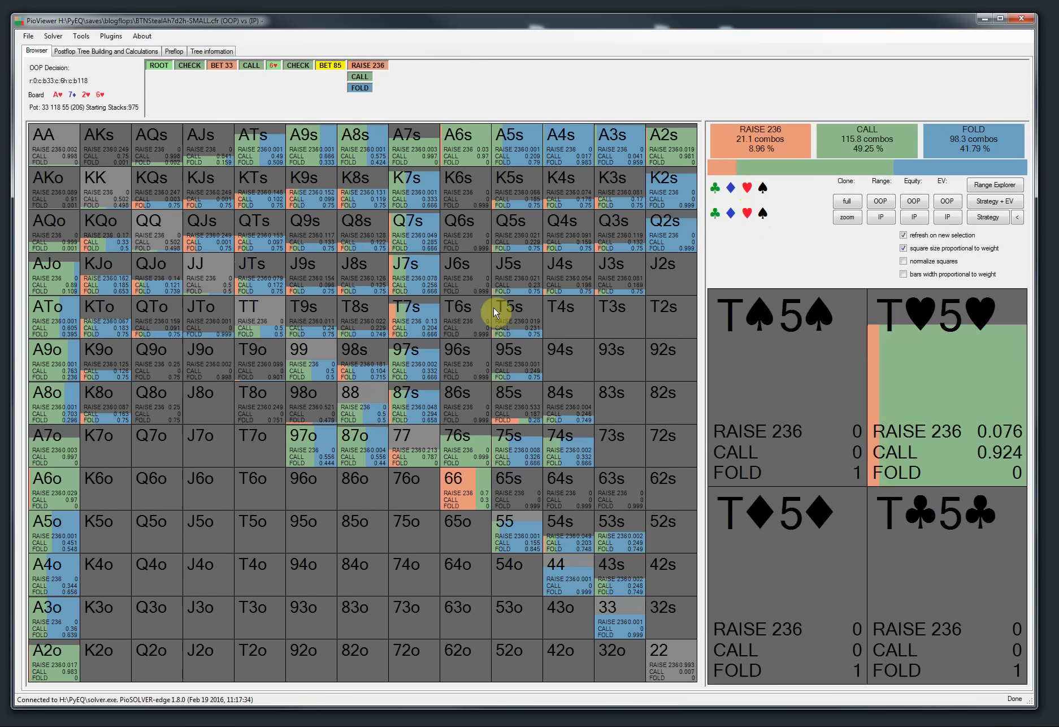
pyautogui.click(764, 187)
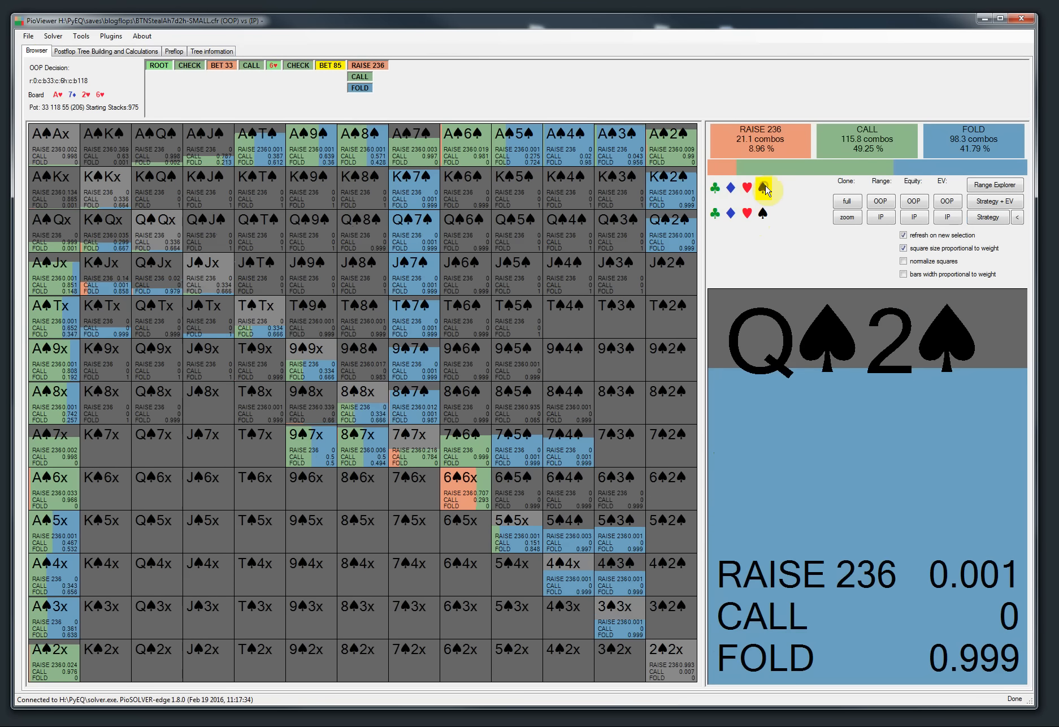
pyautogui.click(769, 189)
pyautogui.click(731, 190)
pyautogui.click(731, 190)
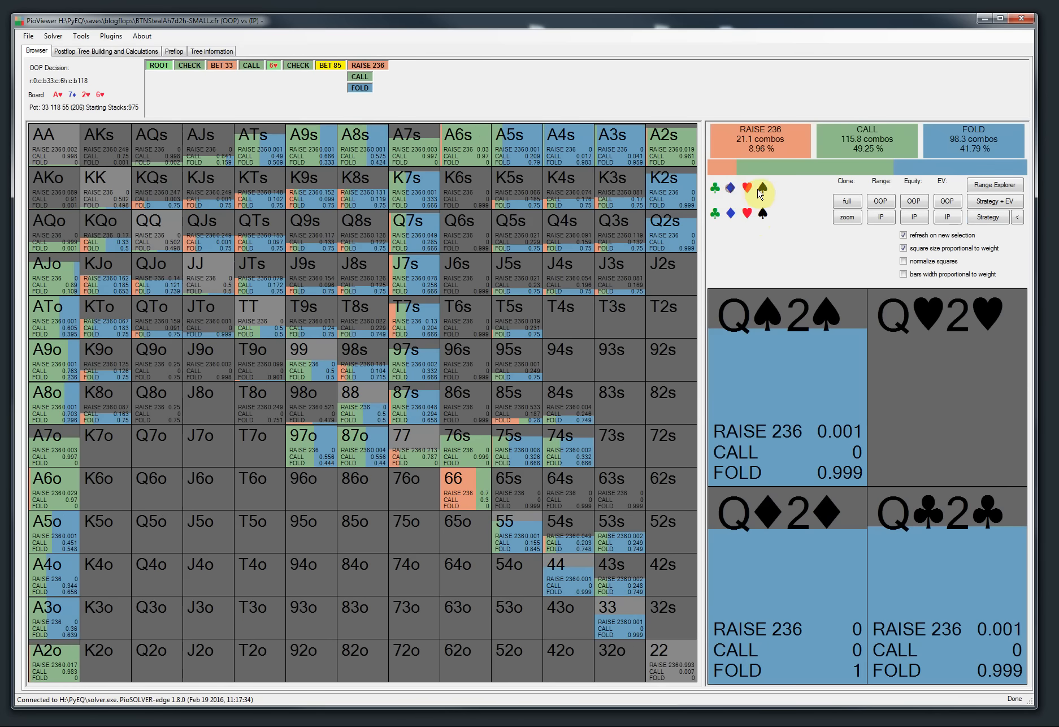
pyautogui.click(764, 190)
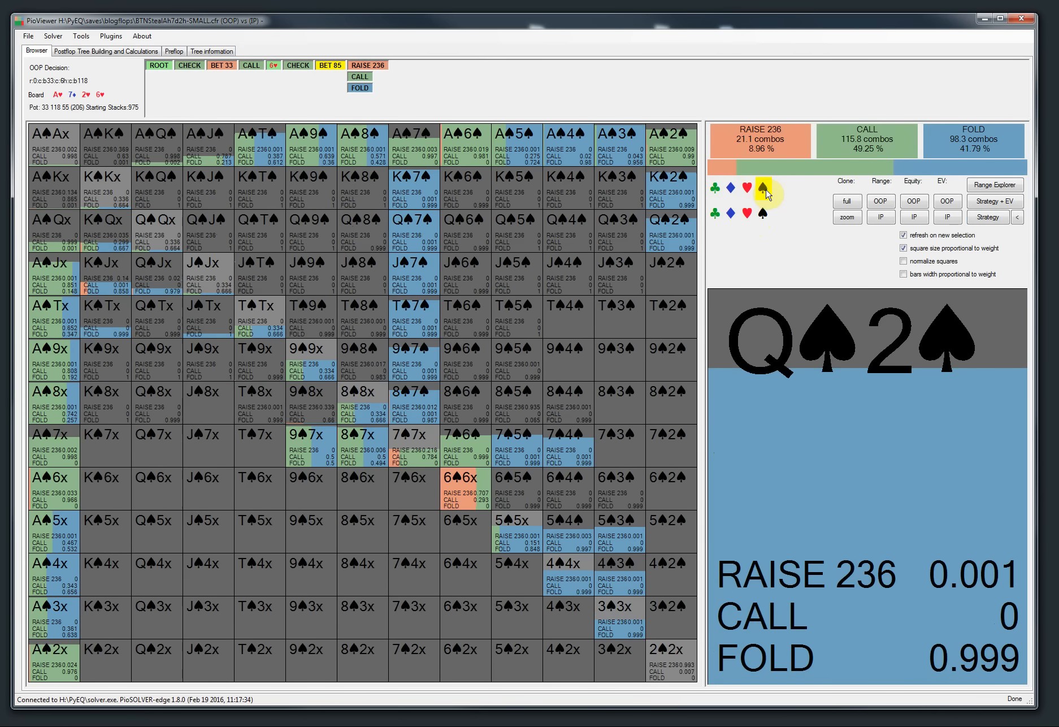
pyautogui.click(764, 188)
pyautogui.click(730, 190)
pyautogui.click(731, 189)
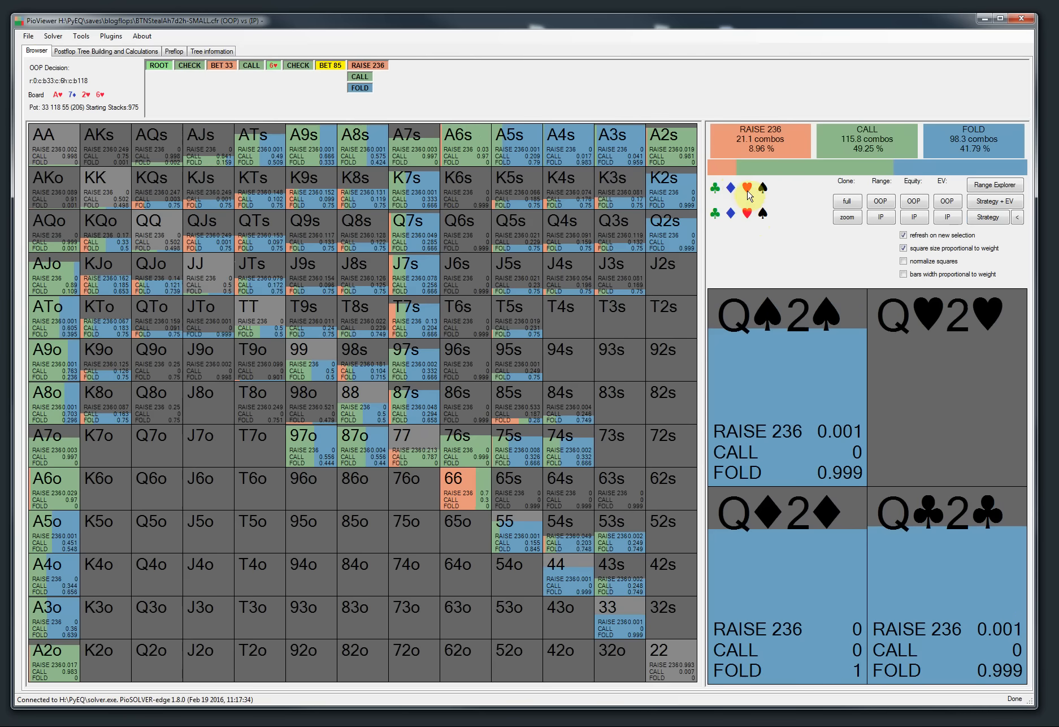
# Step: Exclude hearts in both suit rows and inspect individual hand combos
pyautogui.click(747, 190)
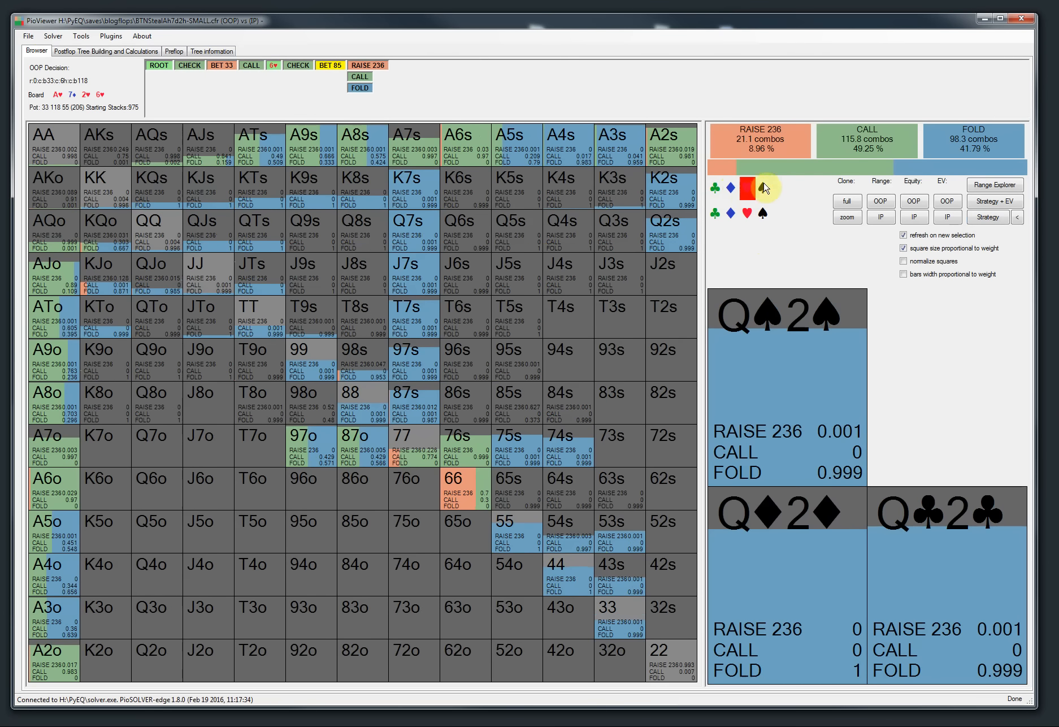
pyautogui.click(752, 213)
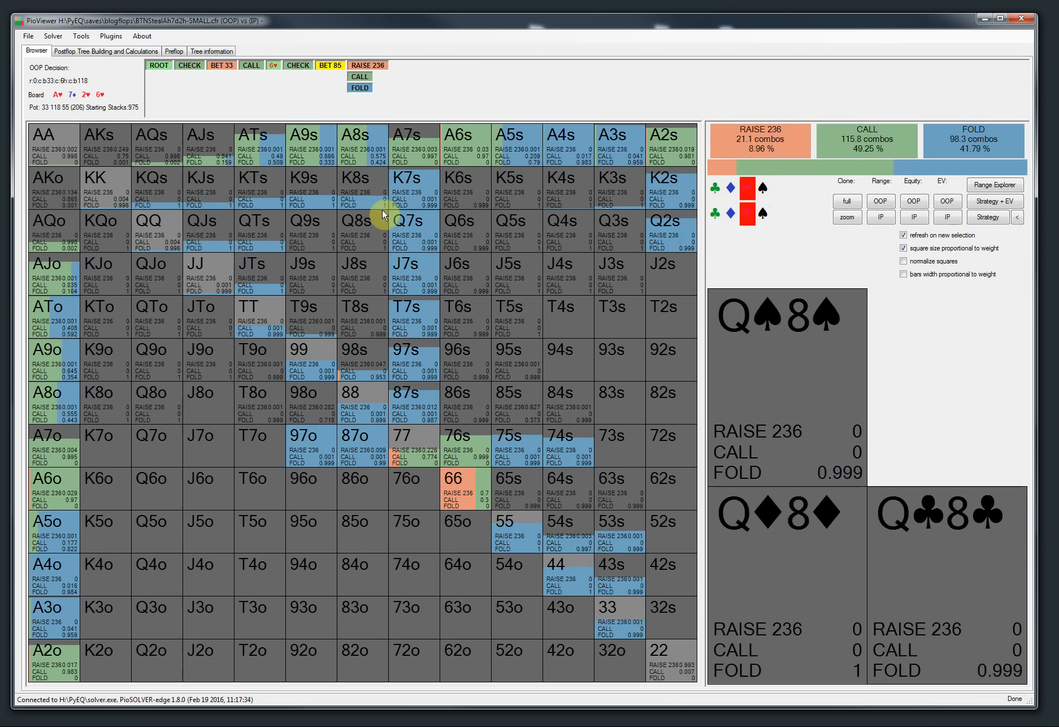
pyautogui.click(360, 149)
pyautogui.click(832, 374)
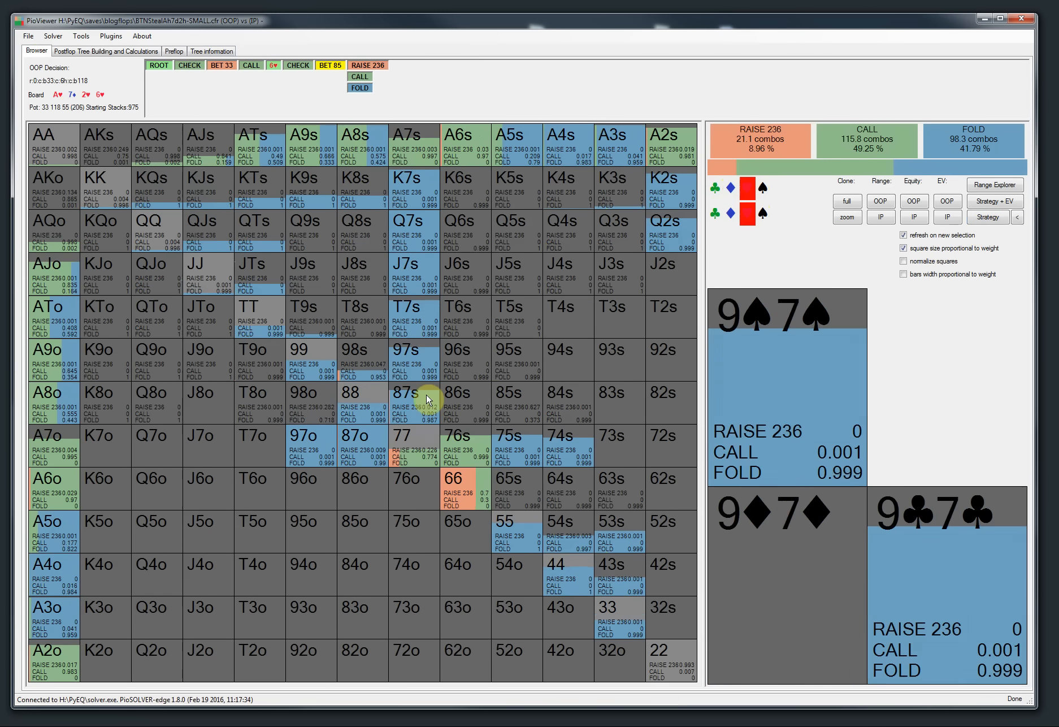
# Step: Switch the suit filter to hearts only and then clear it
pyautogui.click(748, 187)
pyautogui.click(747, 214)
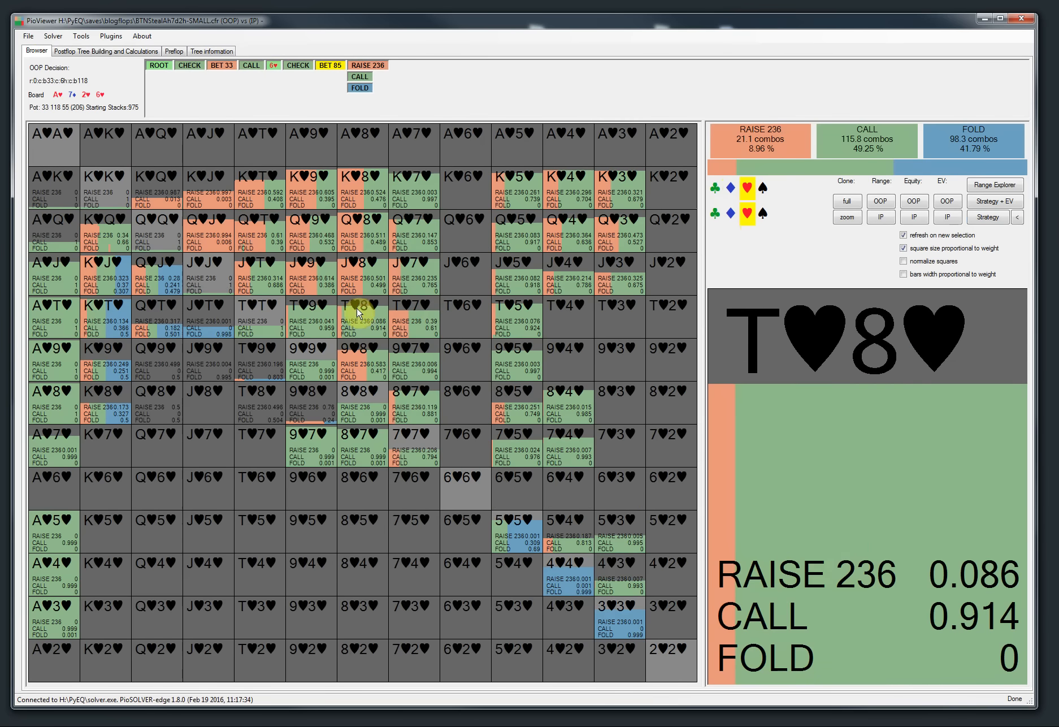
pyautogui.click(748, 188)
pyautogui.click(747, 214)
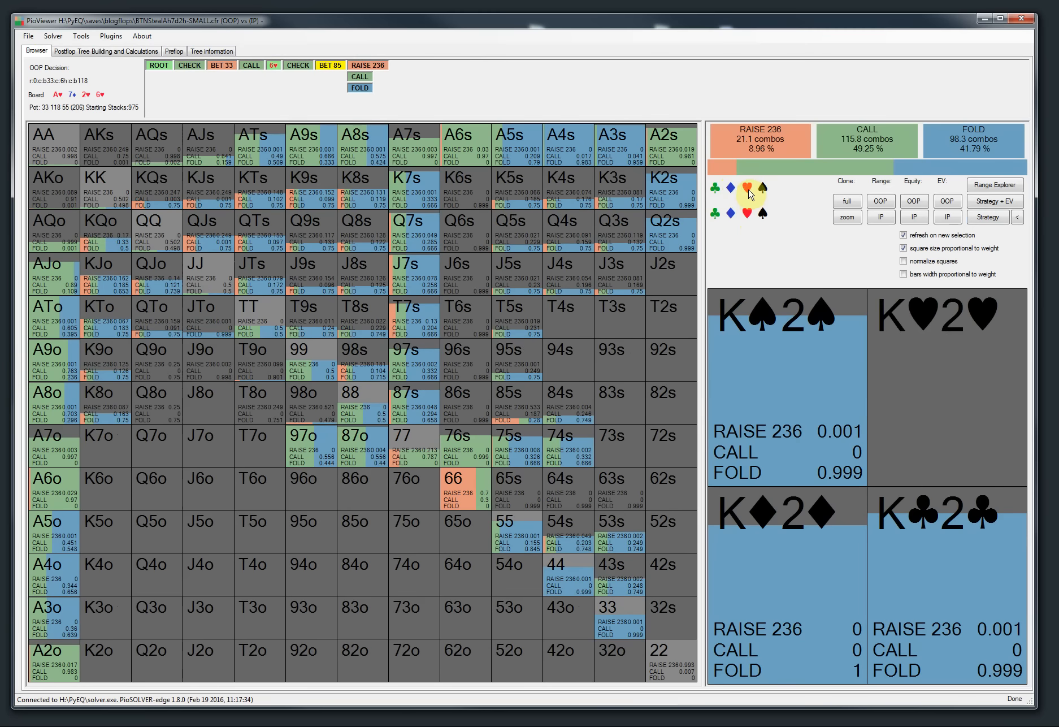
# Step: Cycle the heart suit filter through excluding hearts and hearts-only views, then clear it
pyautogui.rightClick(748, 192)
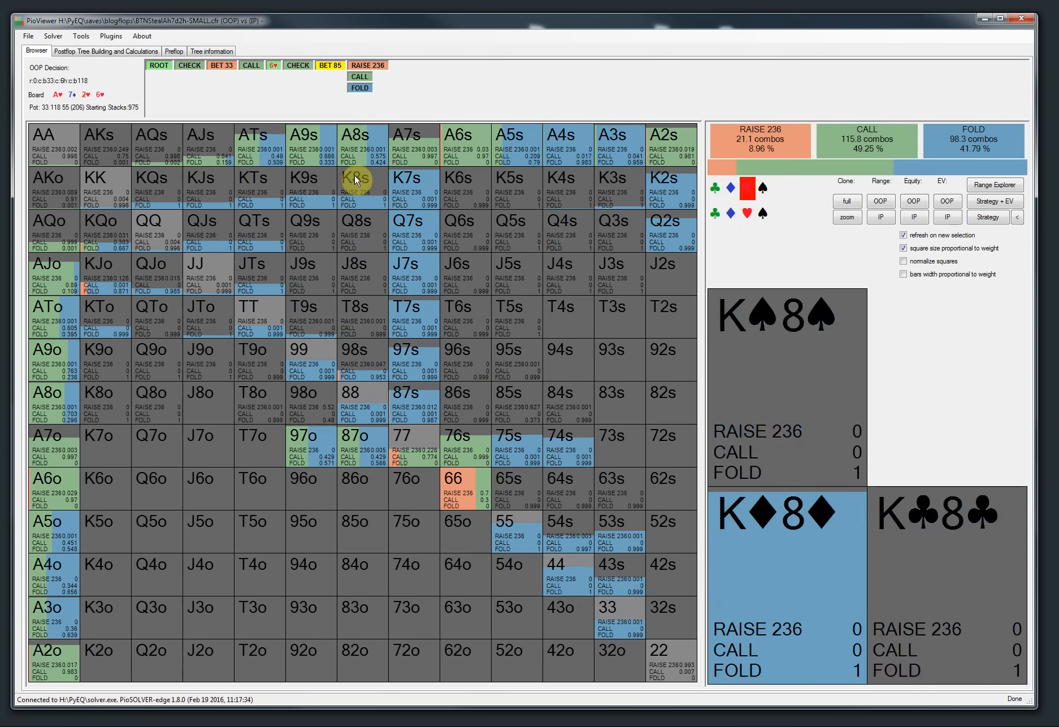
pyautogui.click(746, 191)
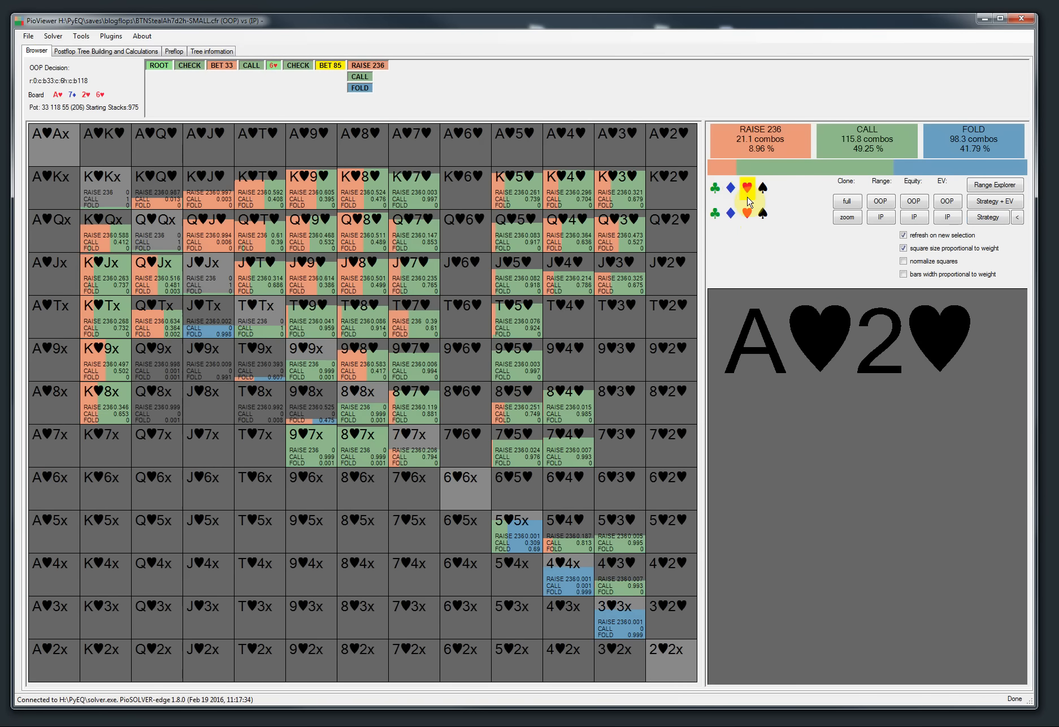
pyautogui.click(747, 194)
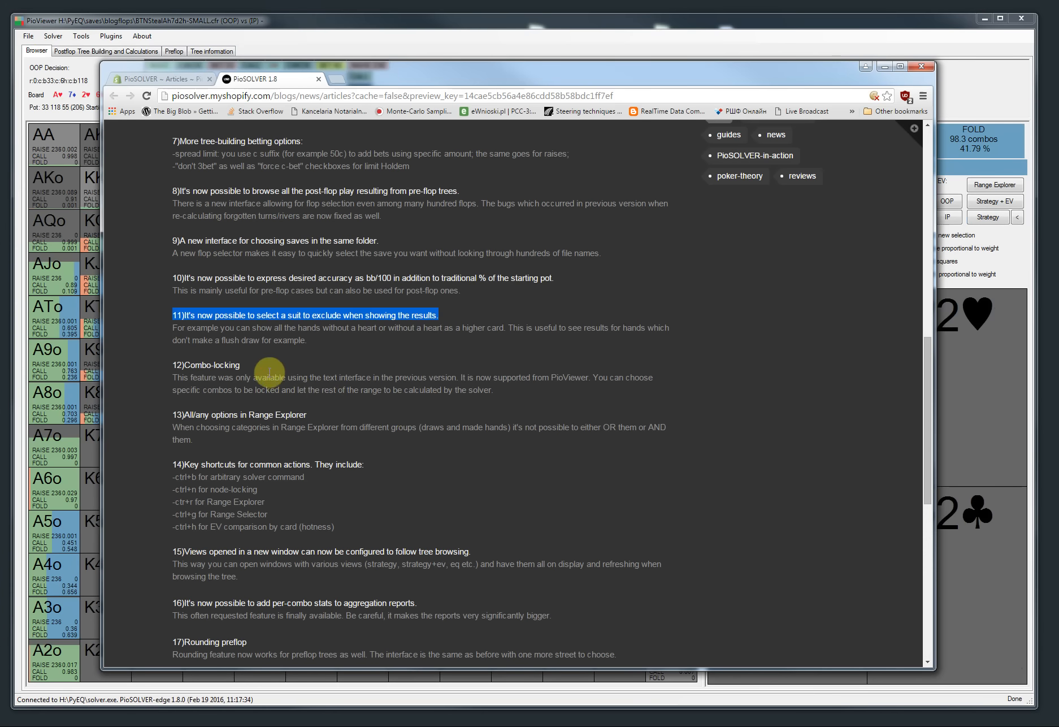
# Step: Highlight the Combo-locking item in the PioSOLVER 1.8 release notes and minimize the browser
pyautogui.click(271, 363)
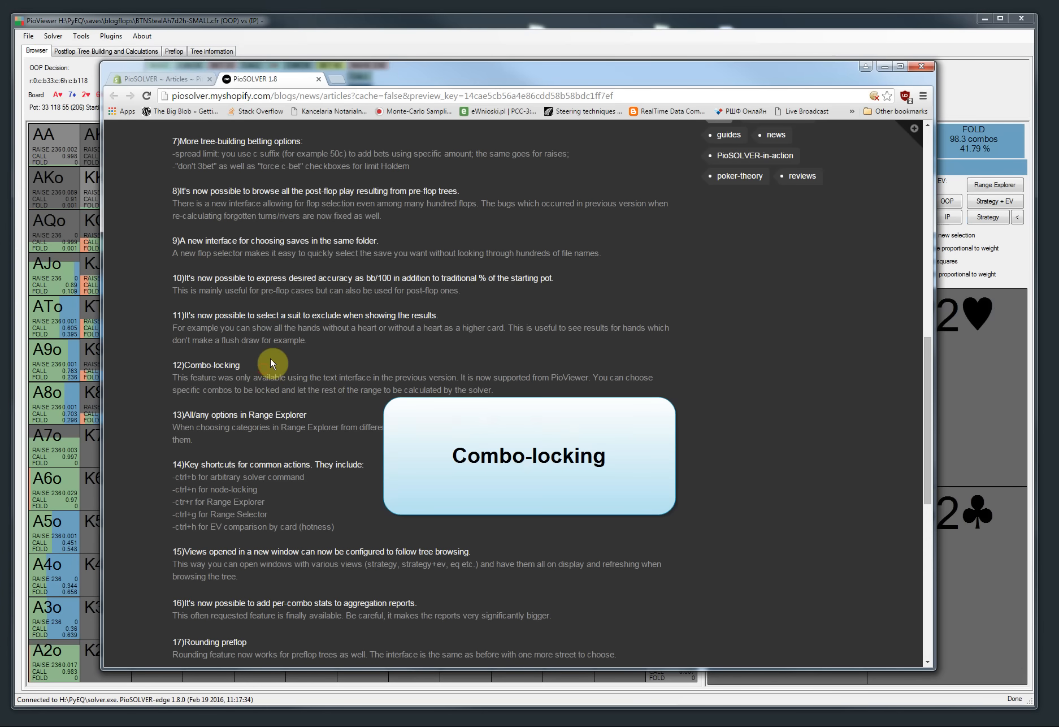
pyautogui.moveTo(253, 366); pyautogui.dragTo(170, 370)
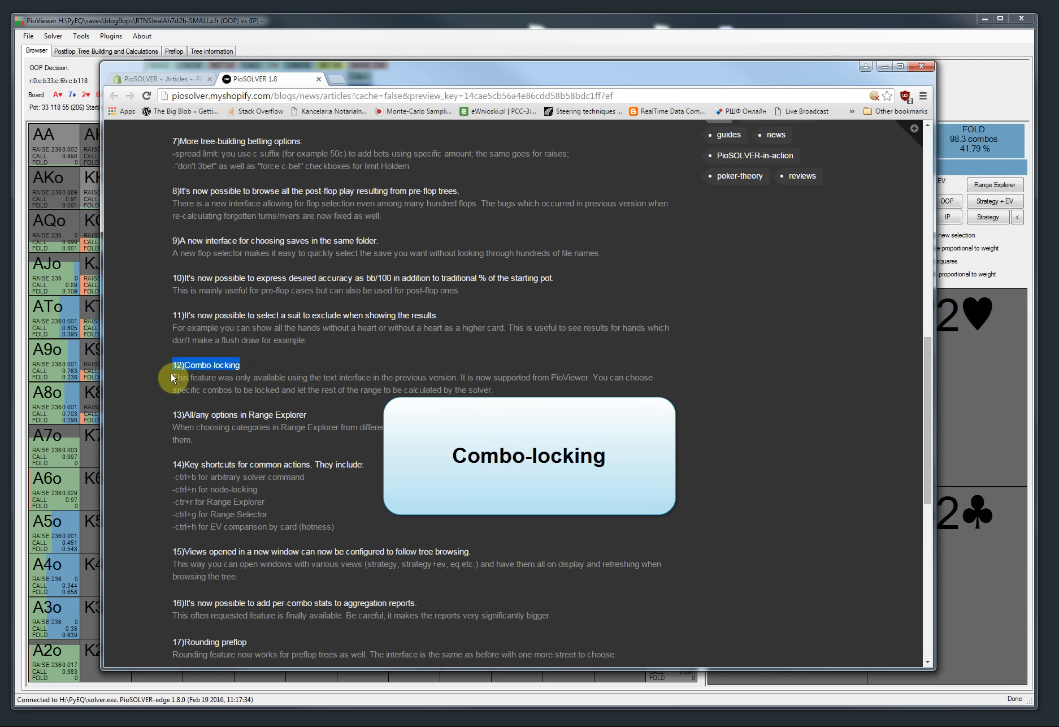
pyautogui.click(884, 68)
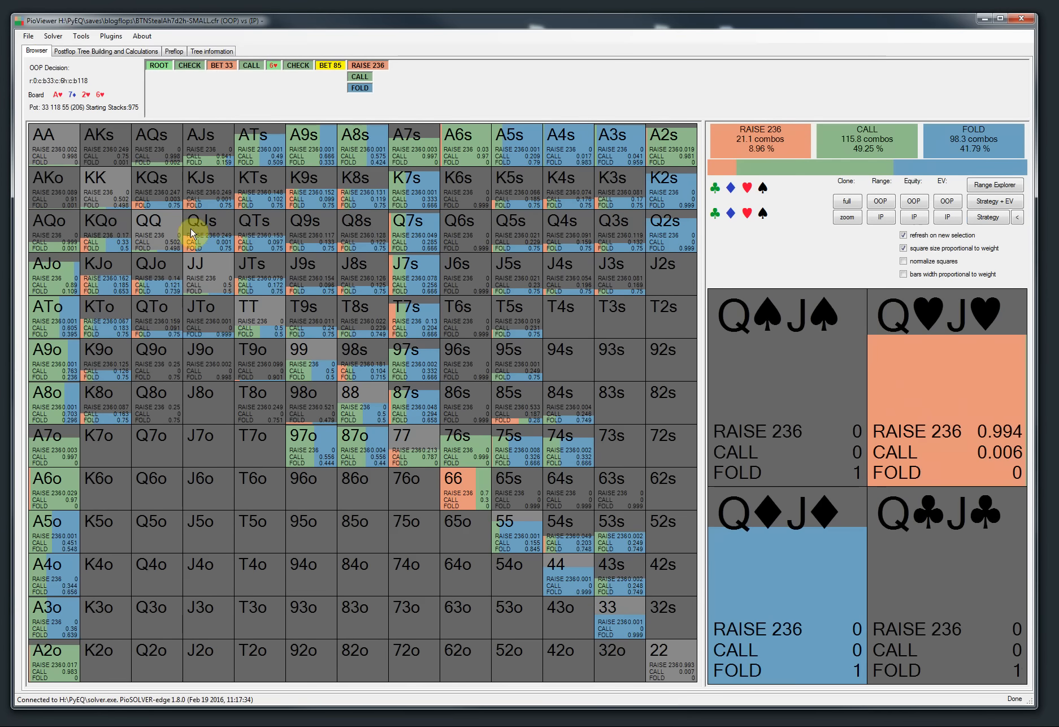
# Step: Clear the logs, load the 3betpotFAST saved tree parameters and build the tree
pyautogui.click(77, 51)
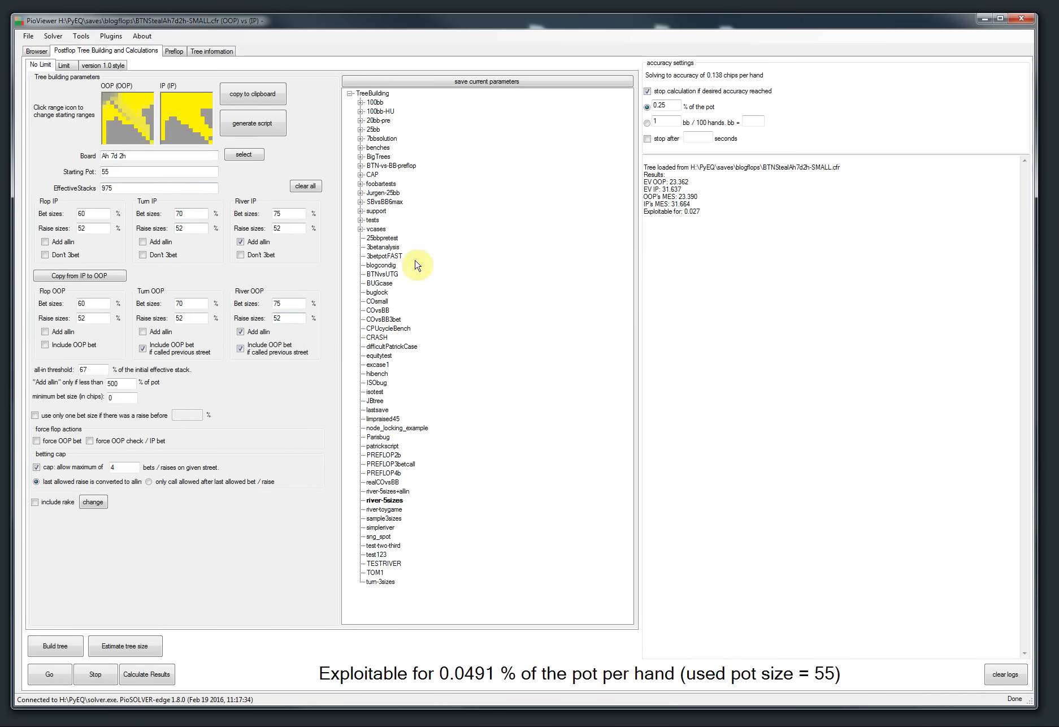
pyautogui.click(1005, 673)
pyautogui.doubleClick(389, 256)
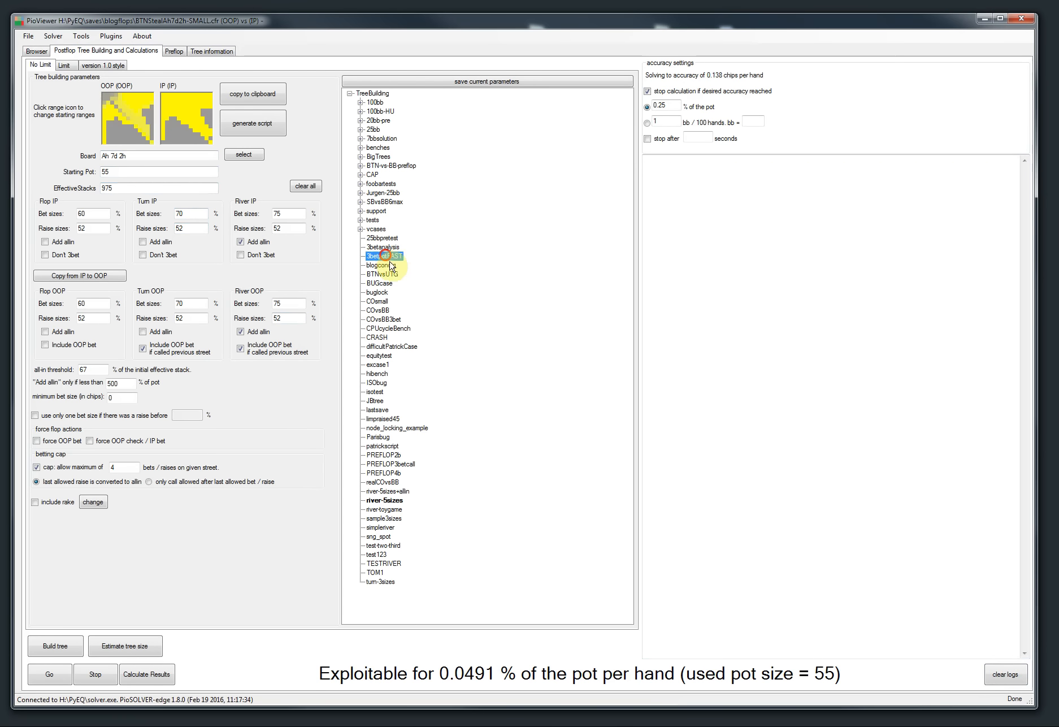
pyautogui.click(54, 646)
# Step: Start the solver, stop it shortly after, and view OOP's root strategy in the browser
pyautogui.click(49, 674)
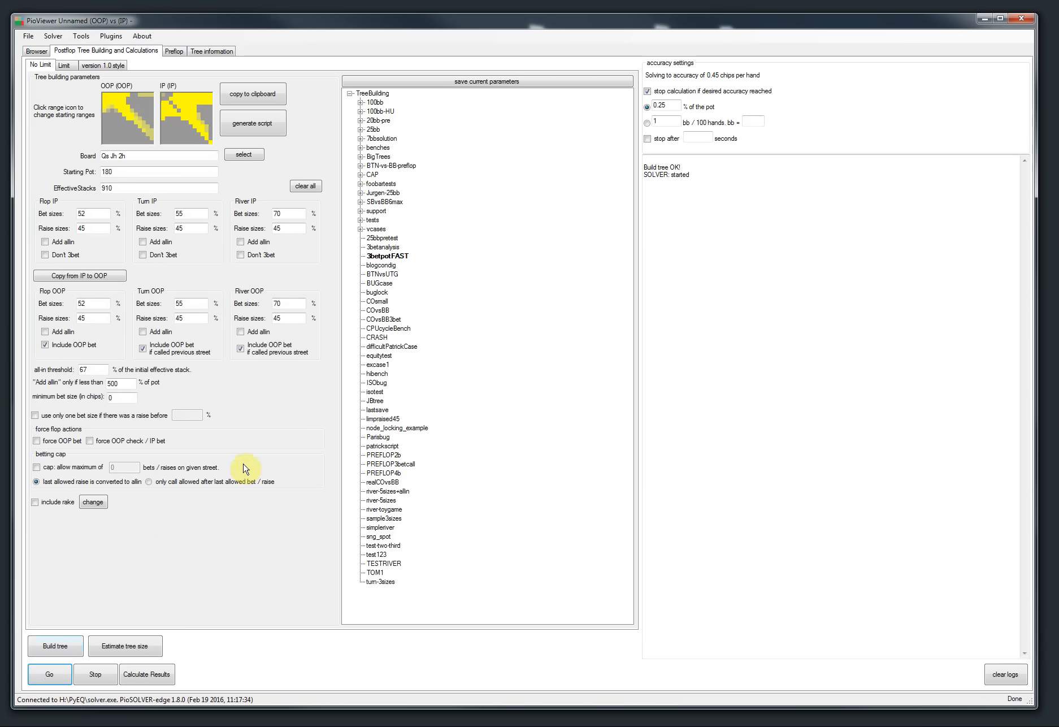
pyautogui.click(92, 676)
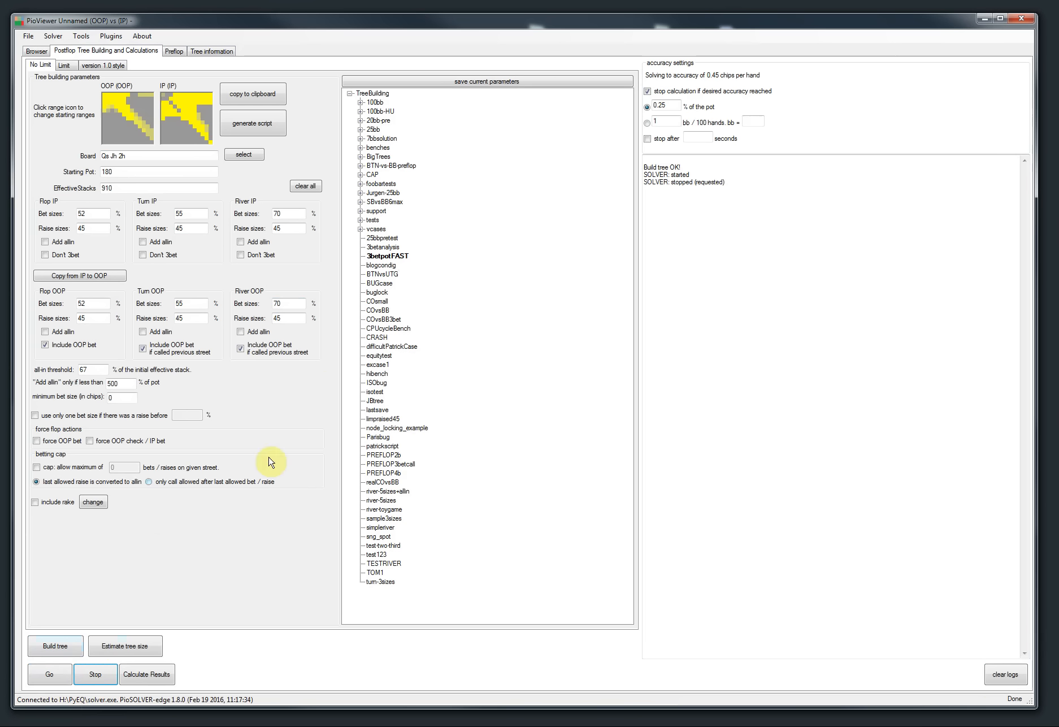
pyautogui.click(37, 50)
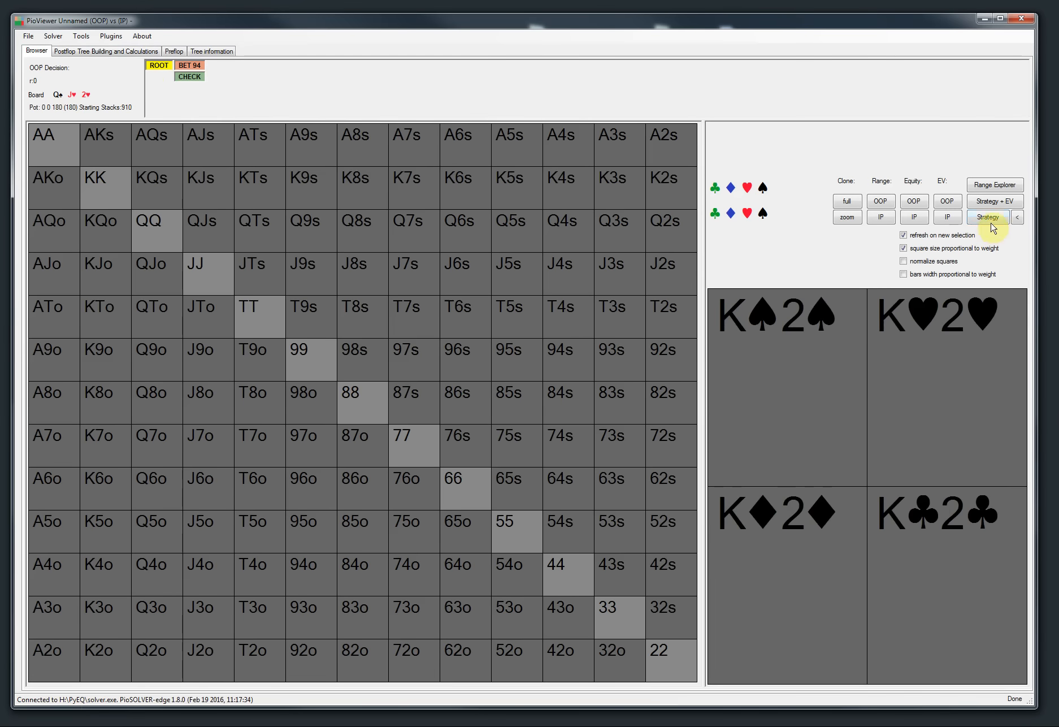
pyautogui.click(988, 217)
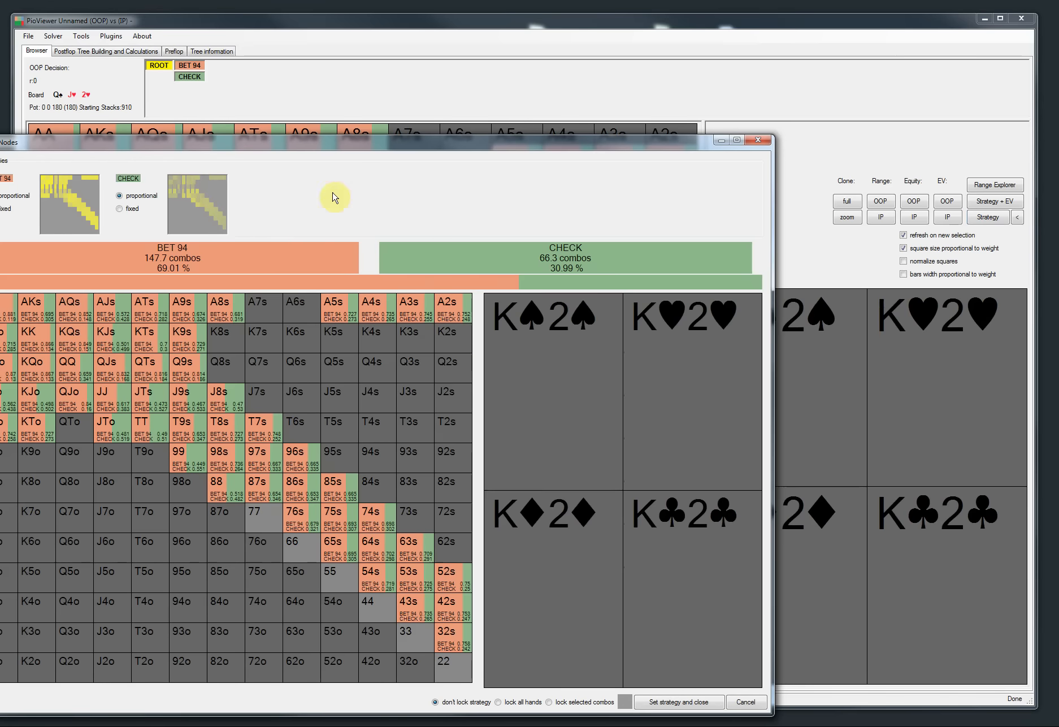
# Step: Open node locking and set AA, KK, QQ, JJ, AQs, KQs, QJo and the Qx hands to full BET 94 weight
pyautogui.moveTo(265, 143); pyautogui.dragTo(377, 83)
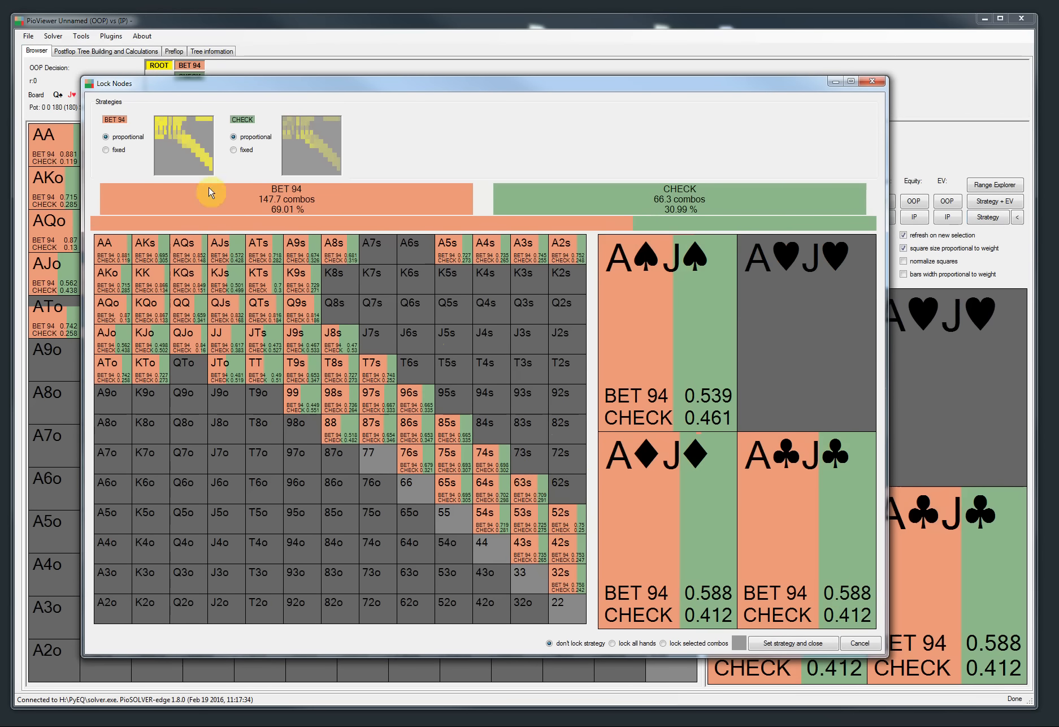
pyautogui.click(179, 153)
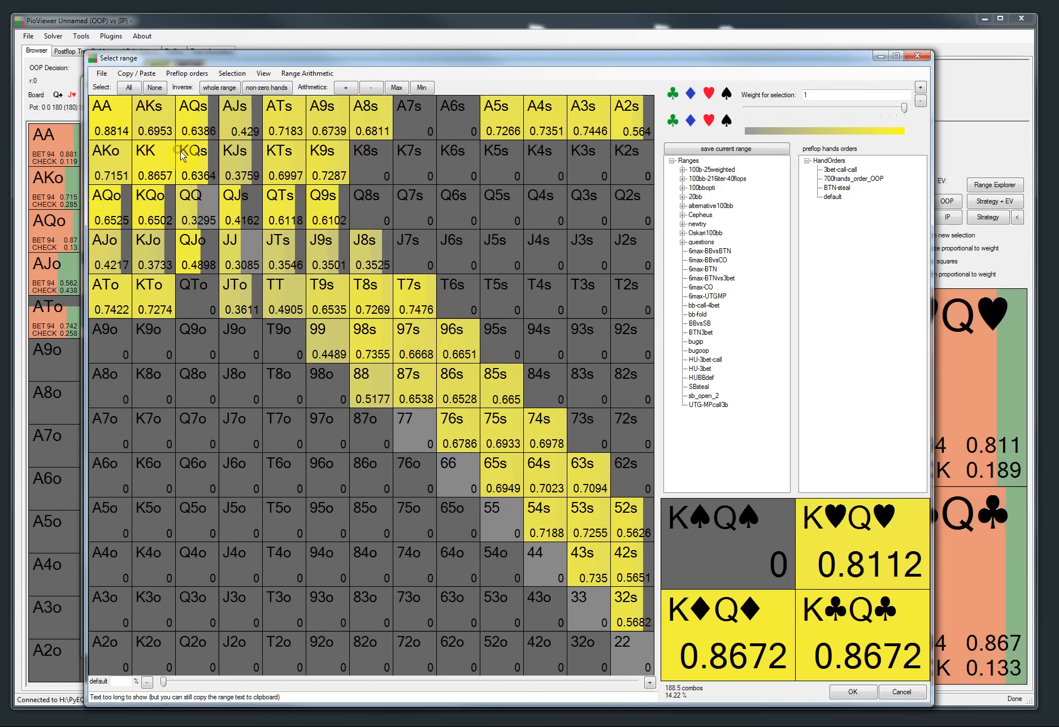
pyautogui.moveTo(382, 59); pyautogui.dragTo(361, 43)
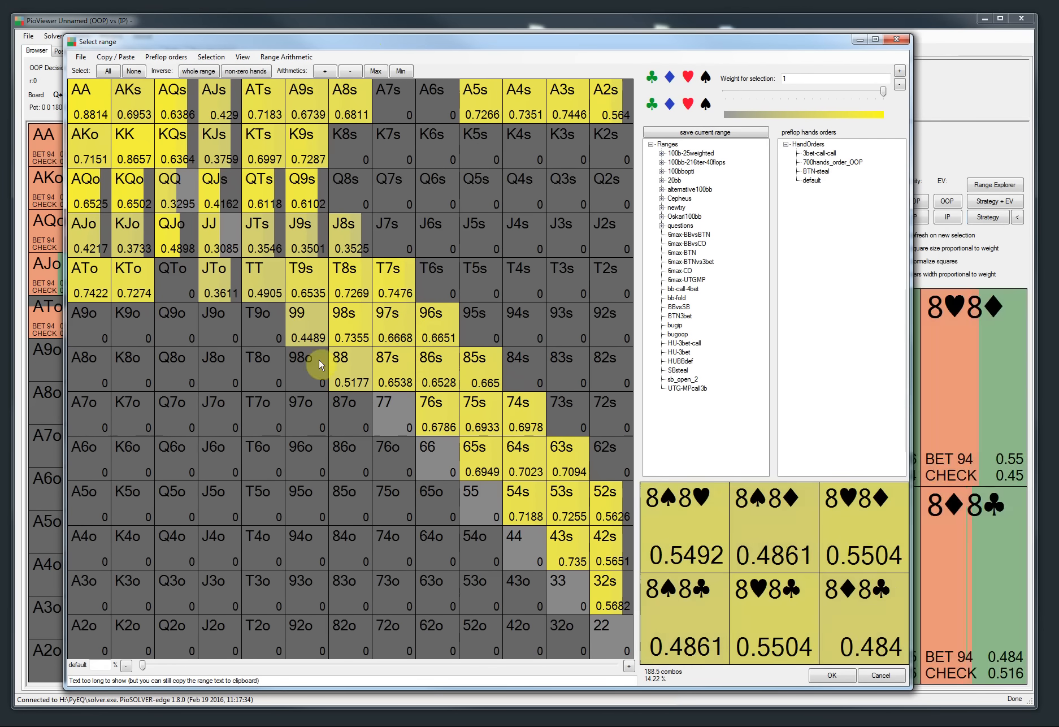
pyautogui.click(184, 192)
pyautogui.click(213, 229)
pyautogui.moveTo(153, 41); pyautogui.dragTo(186, 32)
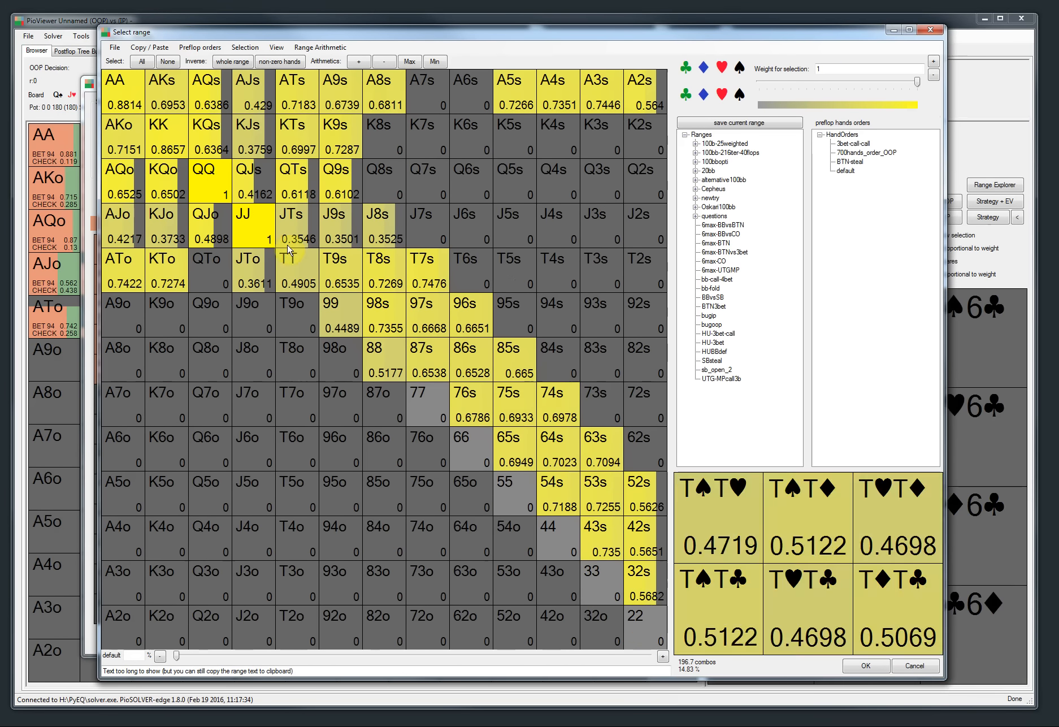
pyautogui.moveTo(341, 175); pyautogui.dragTo(121, 182)
pyautogui.click(212, 225)
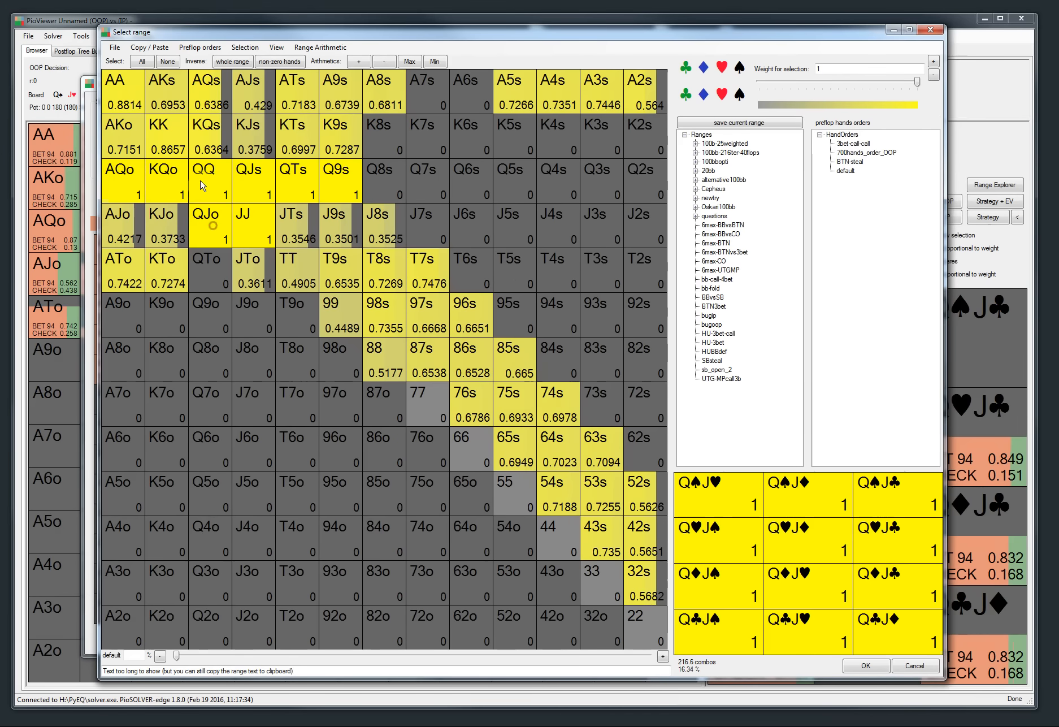
pyautogui.click(207, 152)
pyautogui.click(206, 106)
pyautogui.click(169, 141)
pyautogui.click(124, 102)
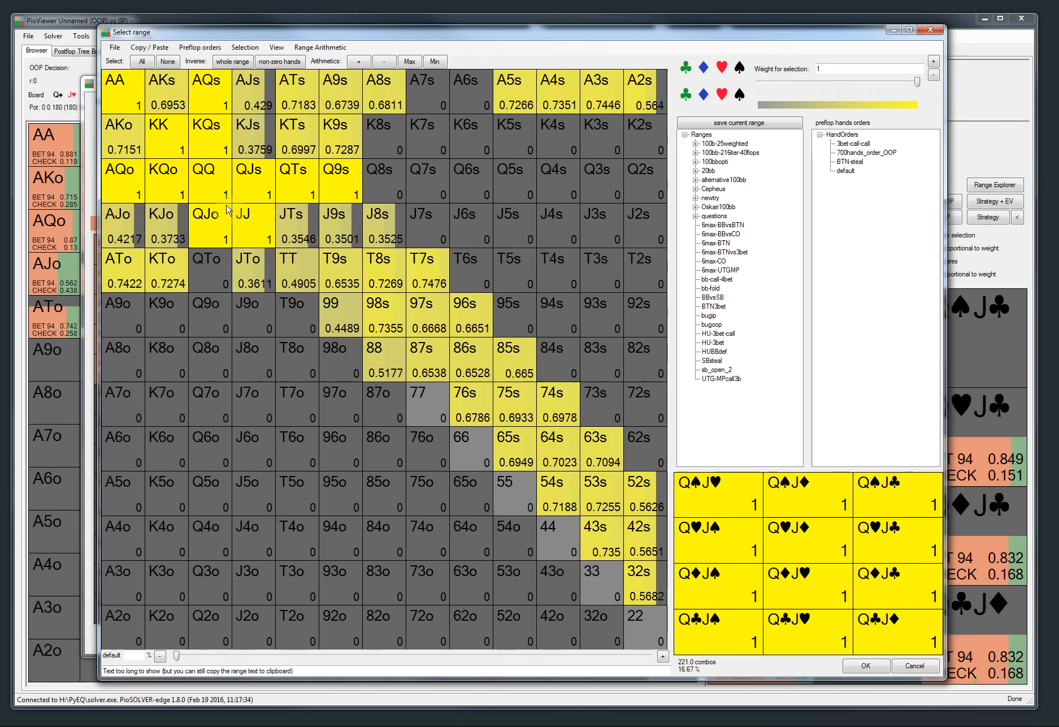
# Step: Filter to hearts, set the heart combos from the top down to the 3-row to full weight, and confirm
pyautogui.click(724, 68)
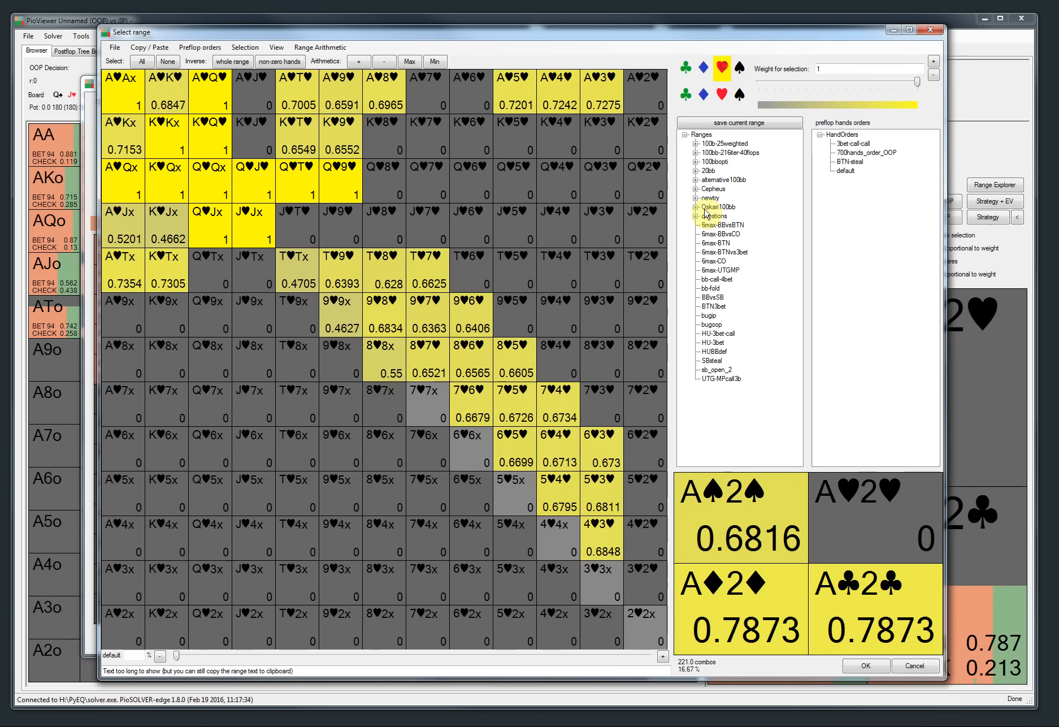
pyautogui.moveTo(640, 557)
pyautogui.mouseDown()
pyautogui.moveTo(645, 446)
pyautogui.moveTo(610, 395)
pyautogui.moveTo(608, 96)
pyautogui.moveTo(664, 396)
pyautogui.moveTo(603, 526)
pyautogui.moveTo(562, 407)
pyautogui.moveTo(639, 327)
pyautogui.moveTo(645, 223)
pyautogui.moveTo(515, 90)
pyautogui.moveTo(517, 394)
pyautogui.moveTo(496, 388)
pyautogui.moveTo(451, 92)
pyautogui.moveTo(464, 248)
pyautogui.moveTo(431, 347)
pyautogui.moveTo(445, 309)
pyautogui.moveTo(351, 255)
pyautogui.moveTo(328, 225)
pyautogui.moveTo(389, 182)
pyautogui.moveTo(389, 124)
pyautogui.moveTo(294, 93)
pyautogui.moveTo(157, 106)
pyautogui.mouseUp()
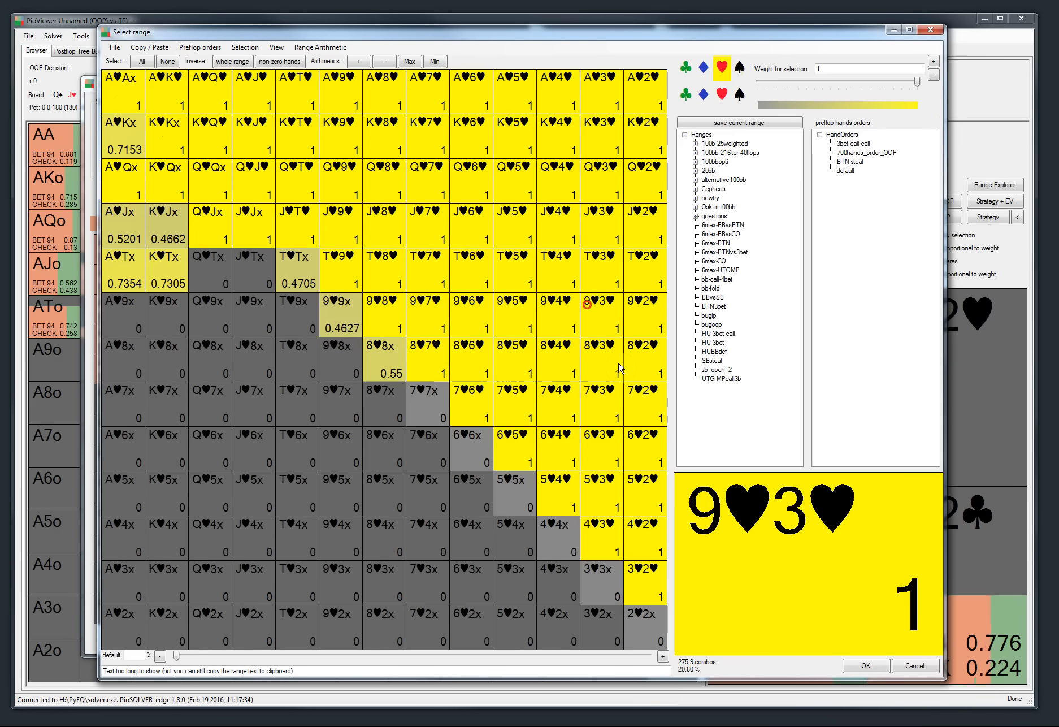
pyautogui.click(866, 665)
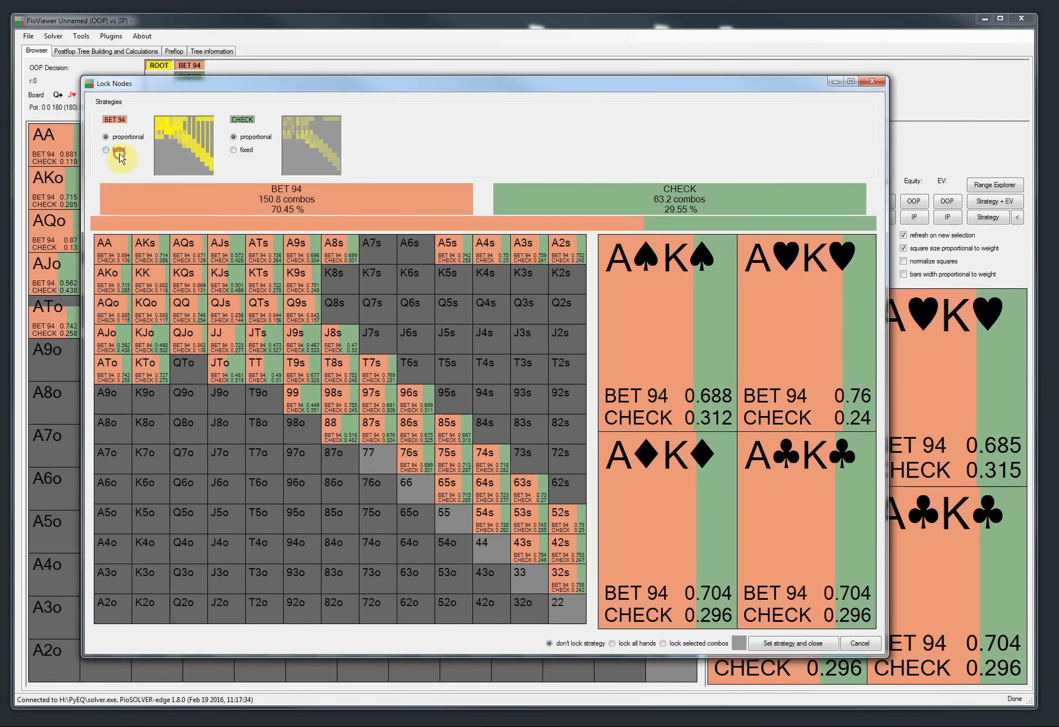
# Step: Make the BET 94 strategy fixed, lock selected combos, and select AA, KK and all Qx hands for locking
pyautogui.click(120, 152)
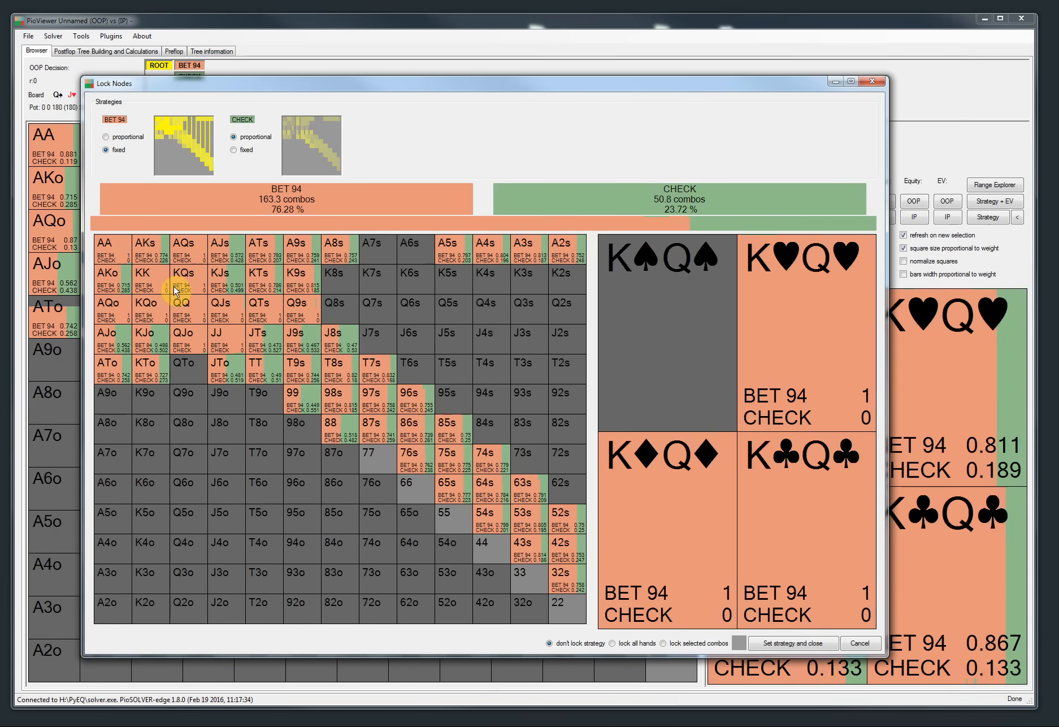
pyautogui.click(664, 645)
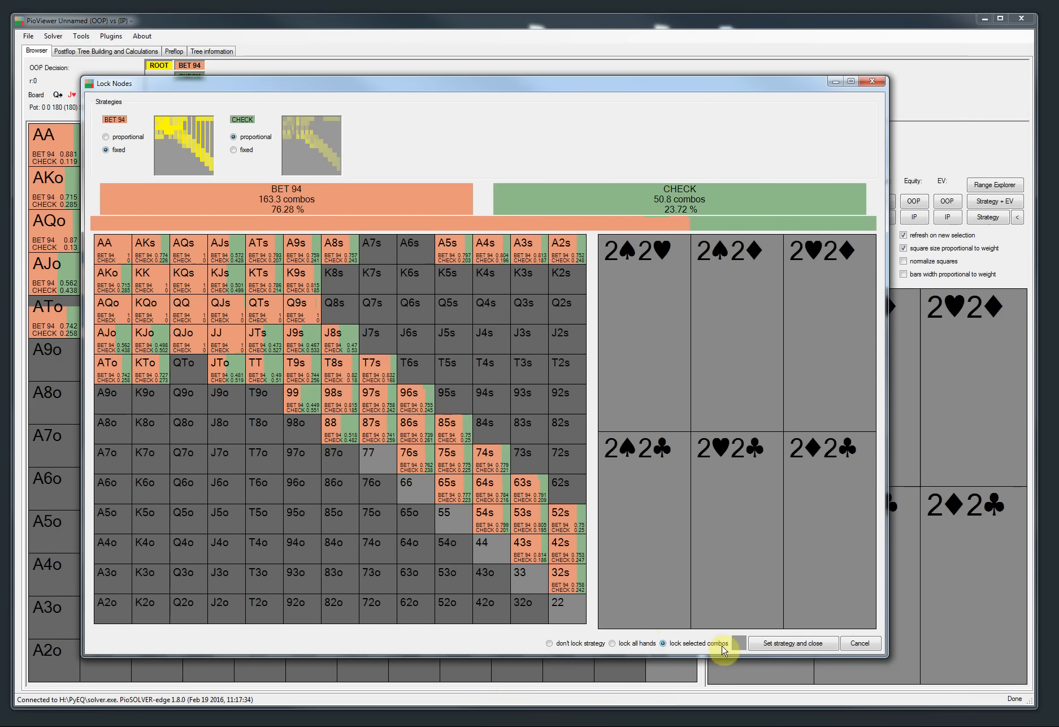
pyautogui.click(740, 644)
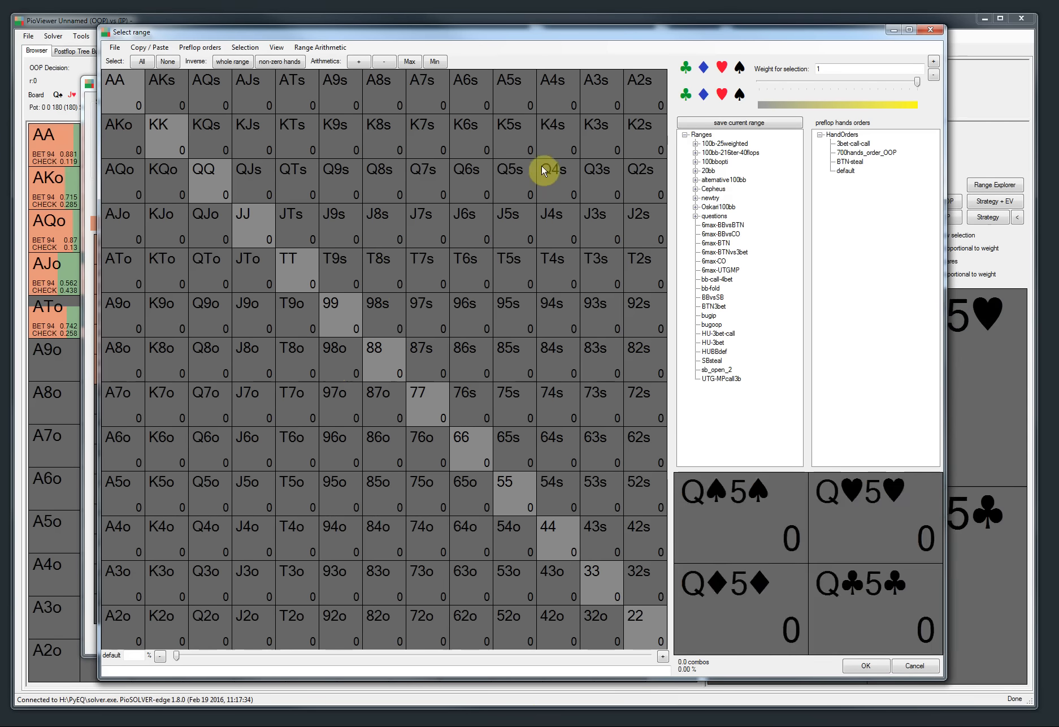
pyautogui.moveTo(637, 168); pyautogui.dragTo(120, 180)
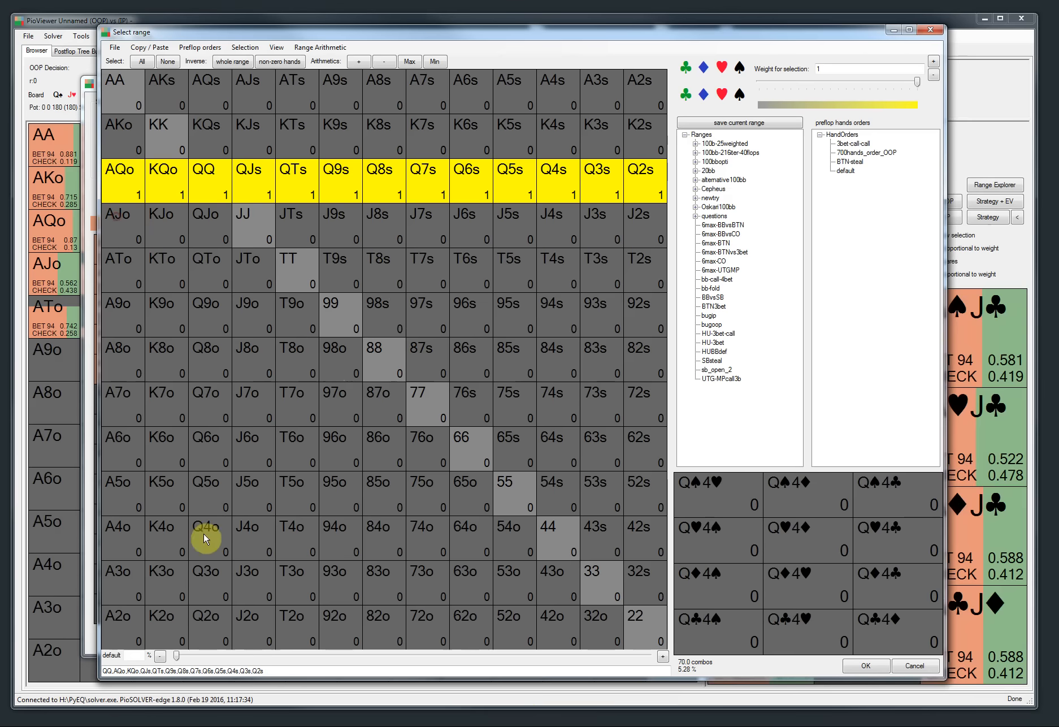
pyautogui.moveTo(209, 620)
pyautogui.mouseDown()
pyautogui.moveTo(197, 378)
pyautogui.moveTo(204, 87)
pyautogui.moveTo(188, 155)
pyautogui.mouseUp()
pyautogui.click(170, 138)
pyautogui.click(122, 93)
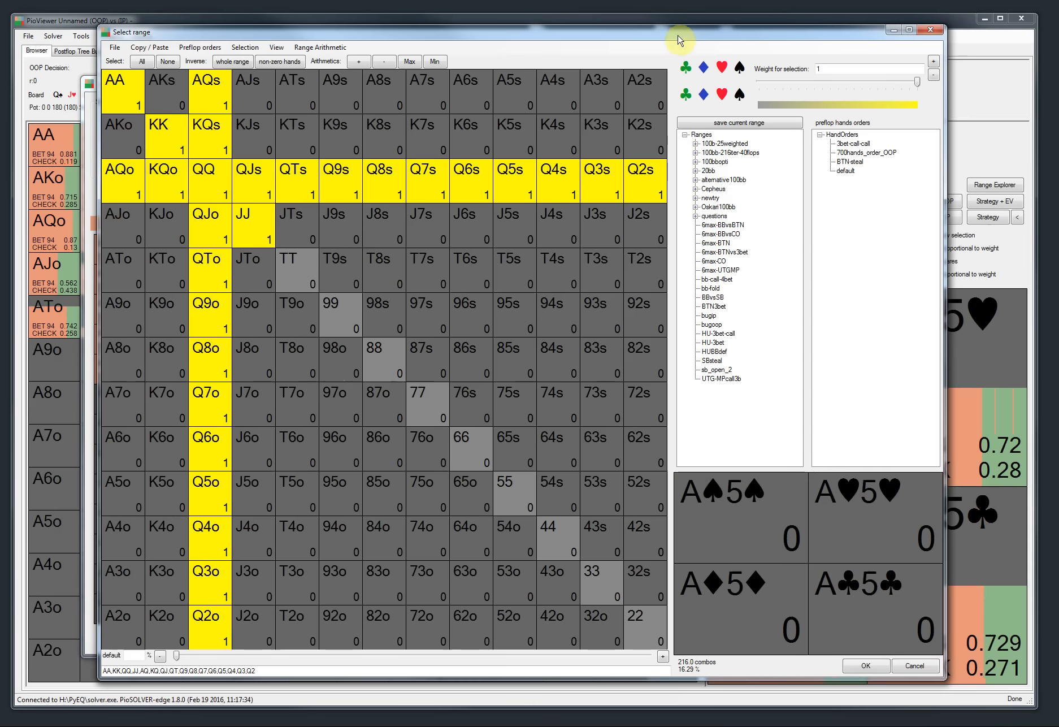
# Step: Add all heart combos to the locked selection, confirm it, and apply the locked strategy
pyautogui.click(722, 68)
pyautogui.moveTo(638, 567)
pyautogui.mouseDown()
pyautogui.moveTo(620, 498)
pyautogui.moveTo(565, 492)
pyautogui.moveTo(559, 446)
pyautogui.moveTo(485, 402)
pyautogui.moveTo(614, 358)
pyautogui.moveTo(438, 362)
pyautogui.moveTo(343, 257)
pyautogui.moveTo(490, 300)
pyautogui.moveTo(588, 271)
pyautogui.moveTo(634, 227)
pyautogui.moveTo(302, 234)
pyautogui.moveTo(253, 100)
pyautogui.moveTo(407, 99)
pyautogui.moveTo(525, 123)
pyautogui.moveTo(610, 100)
pyautogui.moveTo(643, 136)
pyautogui.mouseUp()
pyautogui.click(191, 99)
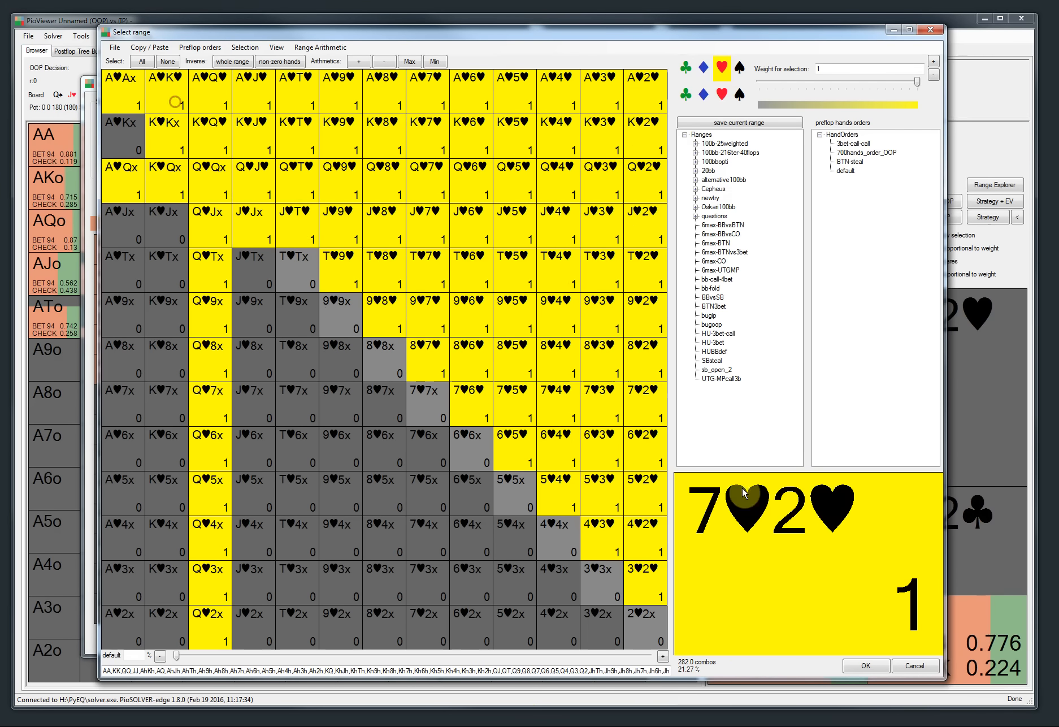
pyautogui.click(856, 667)
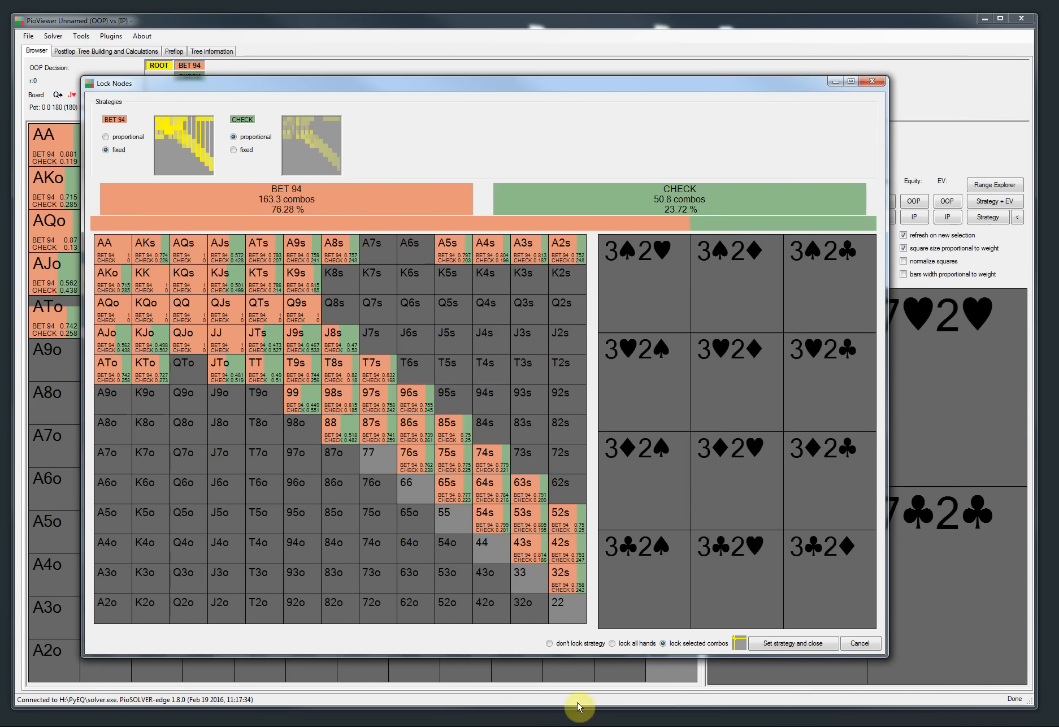
pyautogui.click(785, 644)
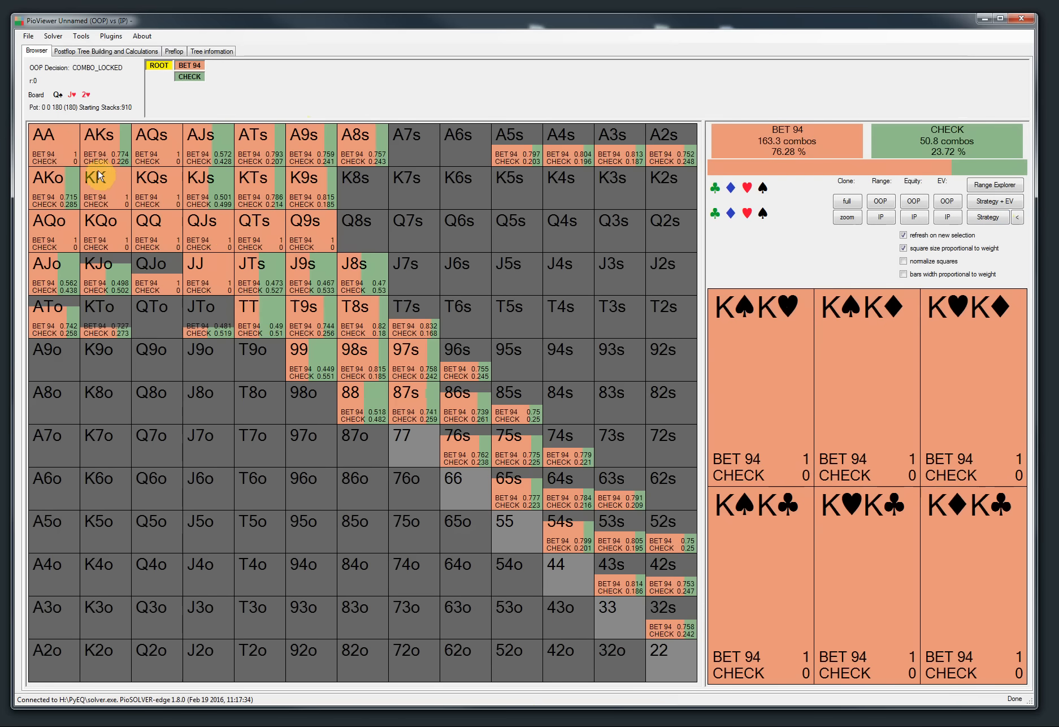
# Step: Rerun the solver with the combo lock and view OOP's updated root strategy
pyautogui.click(62, 51)
pyautogui.click(45, 685)
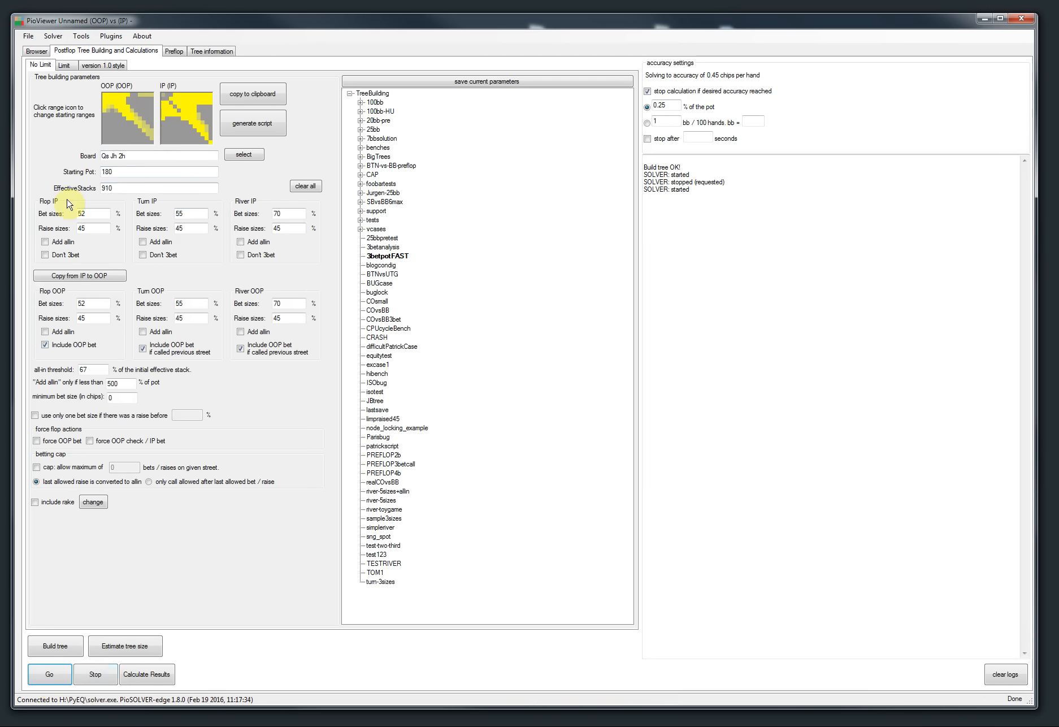
pyautogui.click(37, 52)
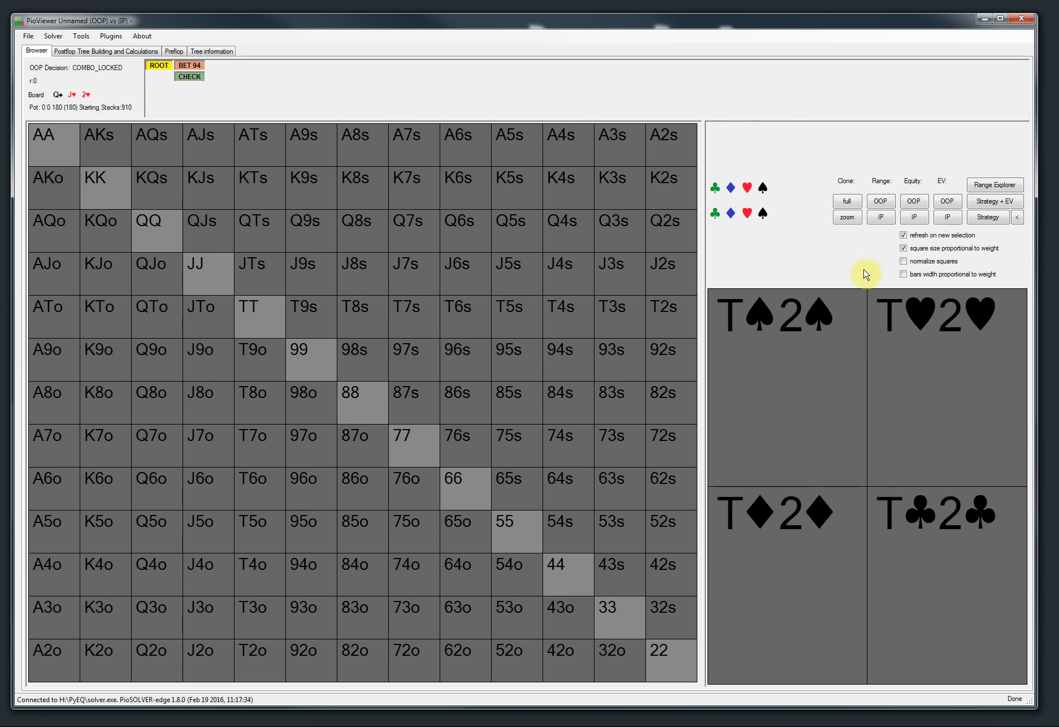
pyautogui.click(988, 217)
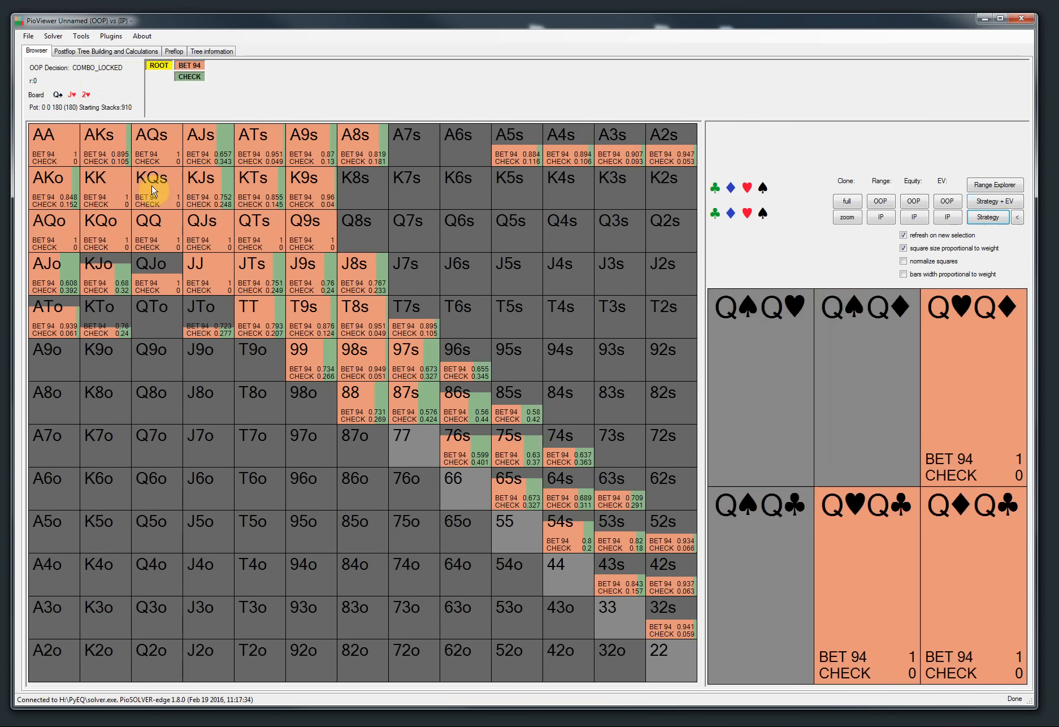
# Step: Stop the solver and return to the browser view
pyautogui.click(85, 51)
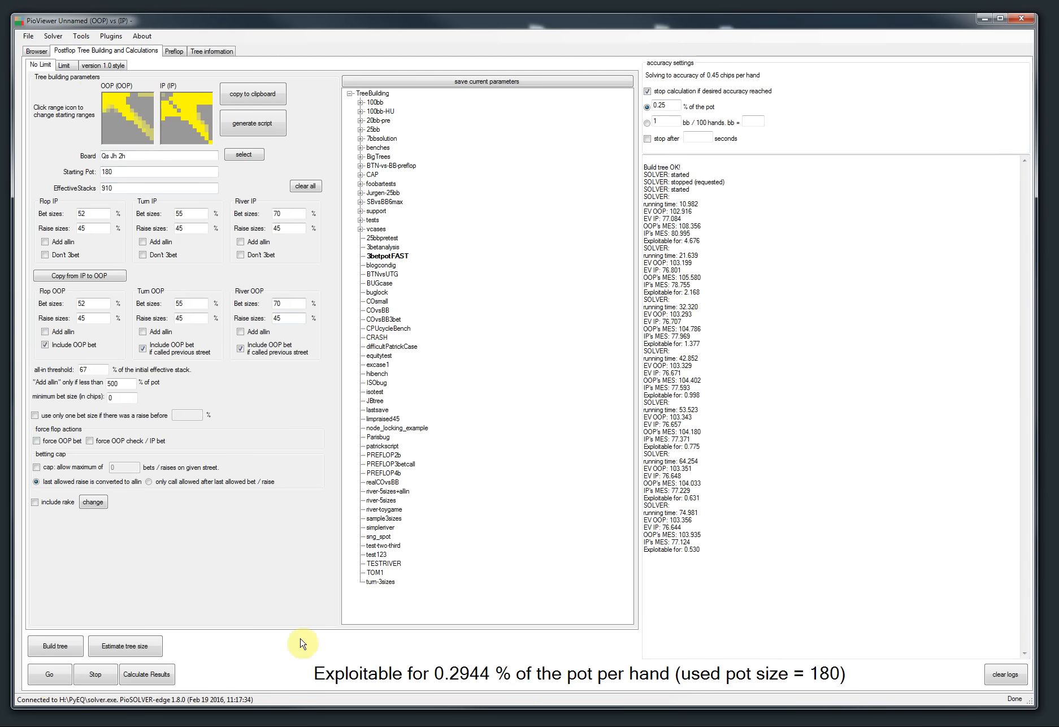
pyautogui.click(93, 676)
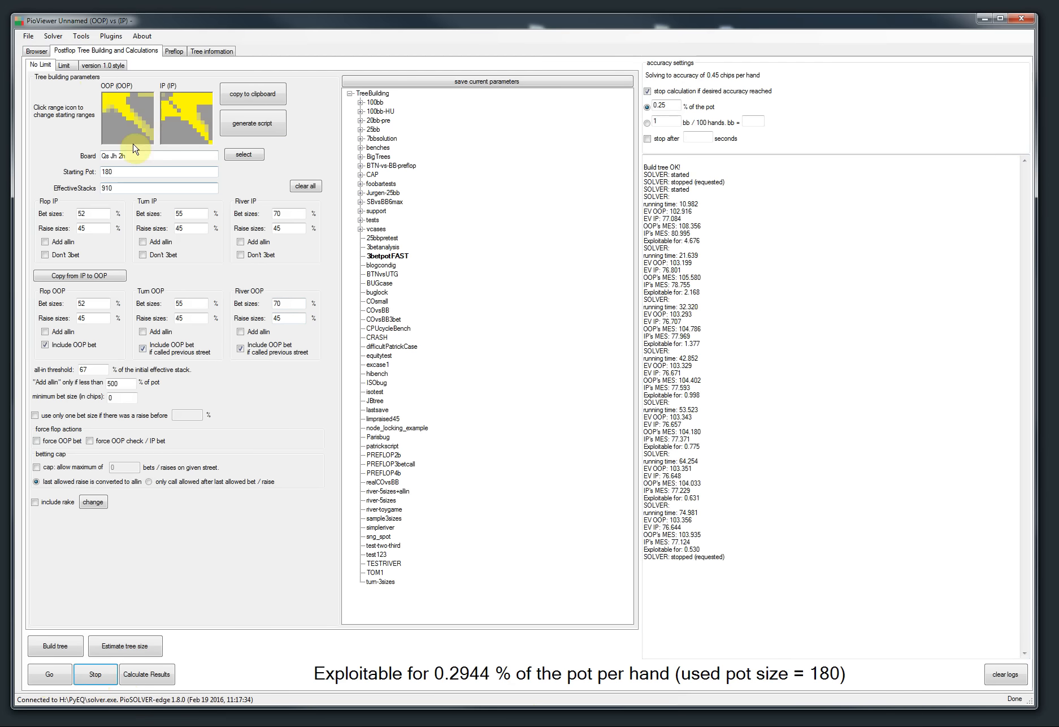
pyautogui.click(29, 53)
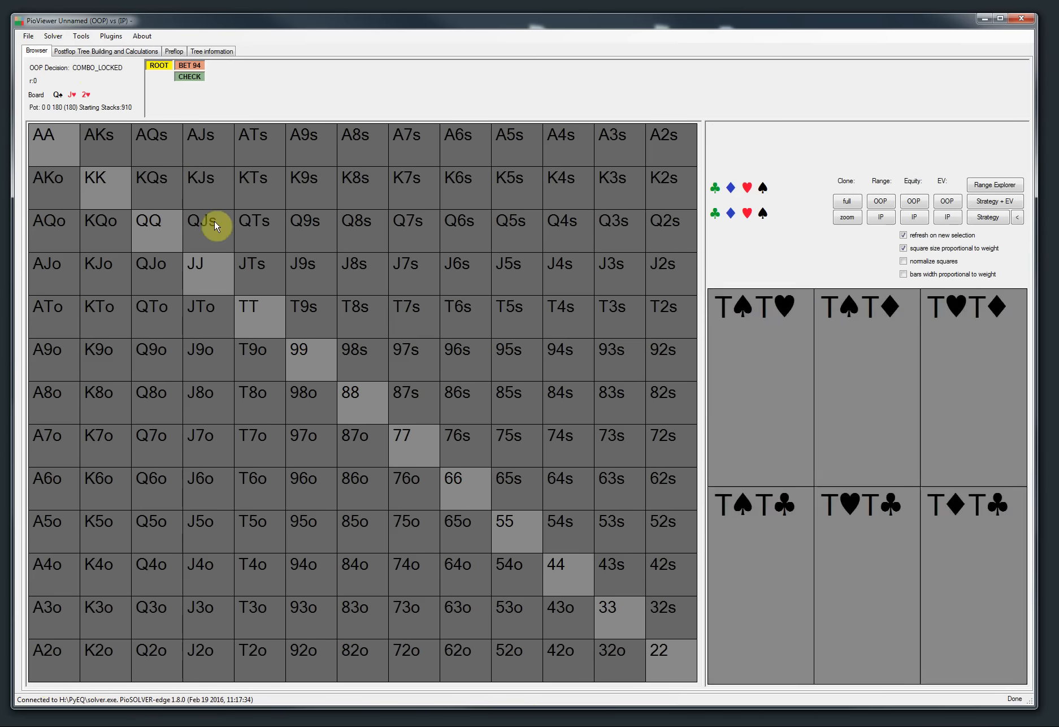
# Step: Compare the strategy and strategy+EV views at the root and at IP's decision facing BET 94
pyautogui.click(996, 220)
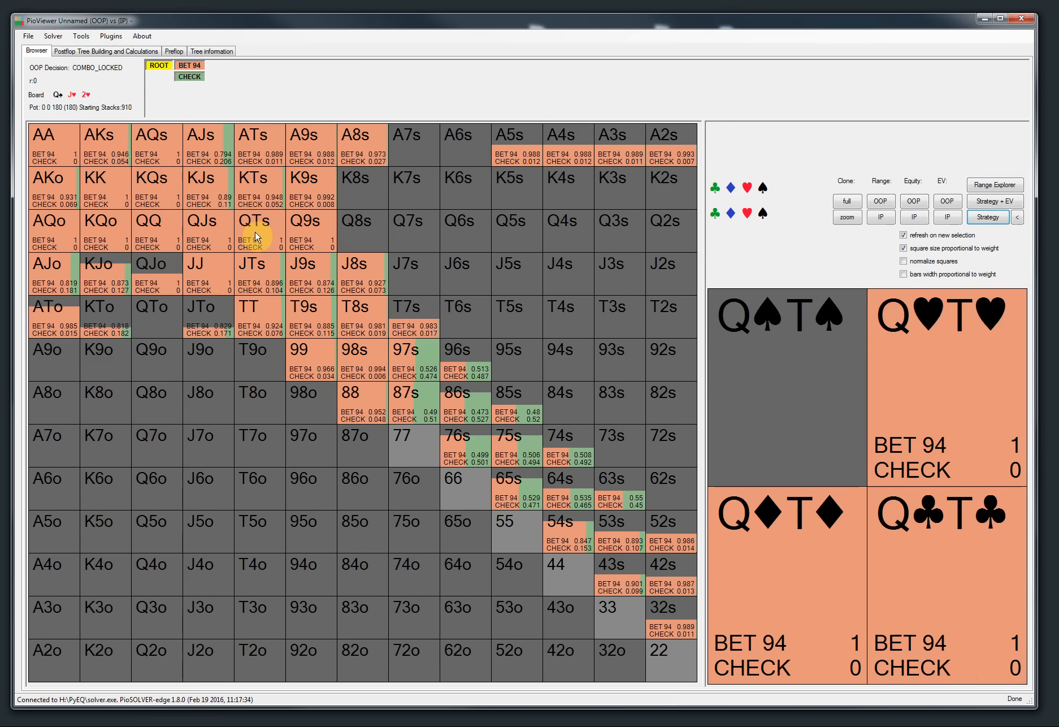
pyautogui.click(159, 65)
pyautogui.click(990, 201)
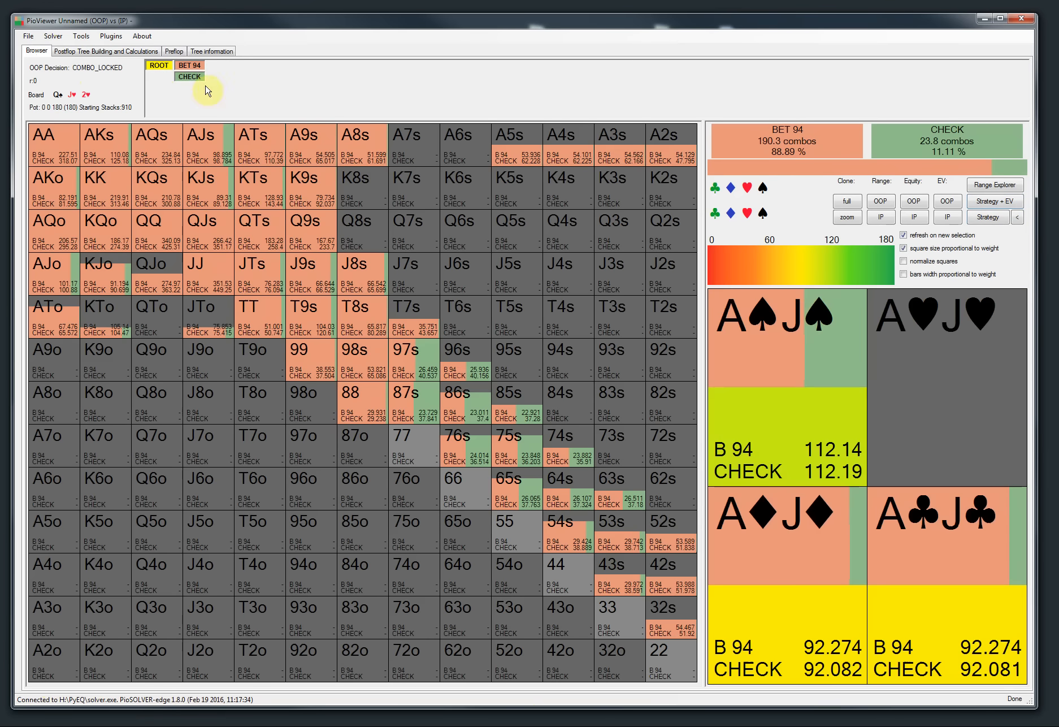
pyautogui.click(191, 67)
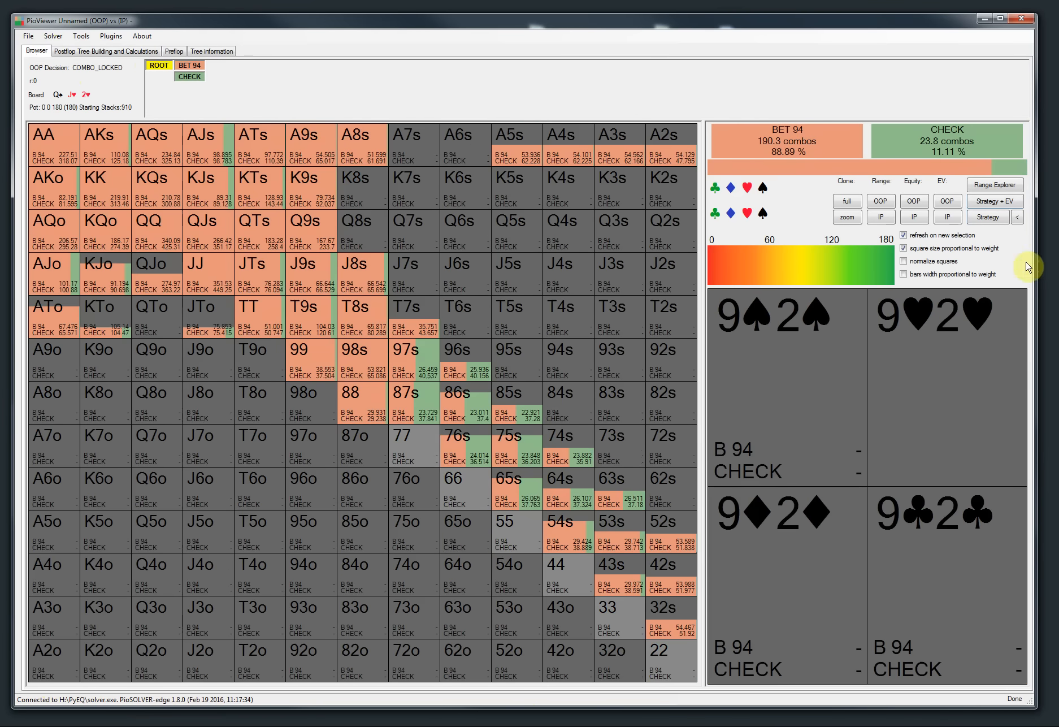
pyautogui.click(988, 217)
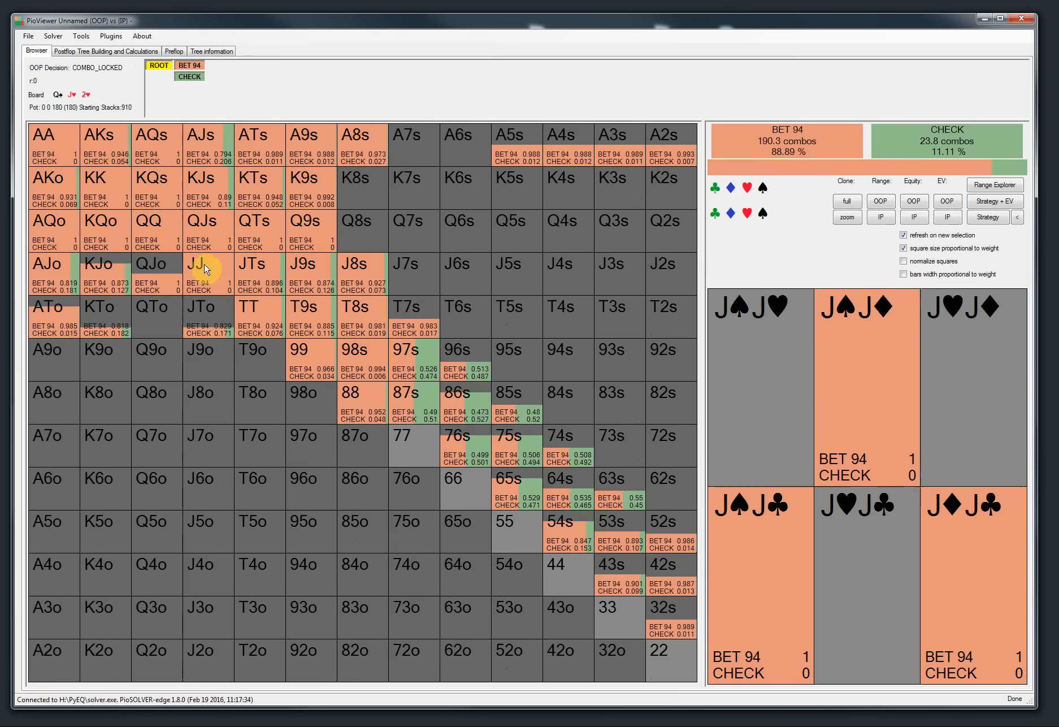
# Step: Switch to the strategy+EV view, inspect a hand, and open IP's decision after OOP checks
pyautogui.click(1000, 206)
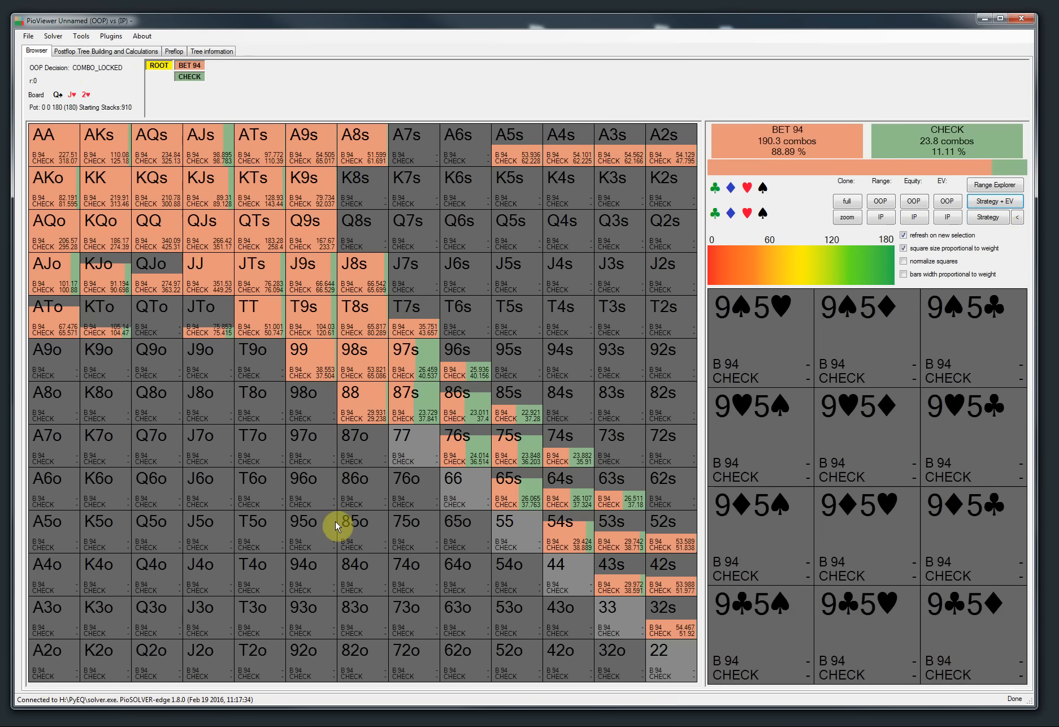
pyautogui.click(208, 241)
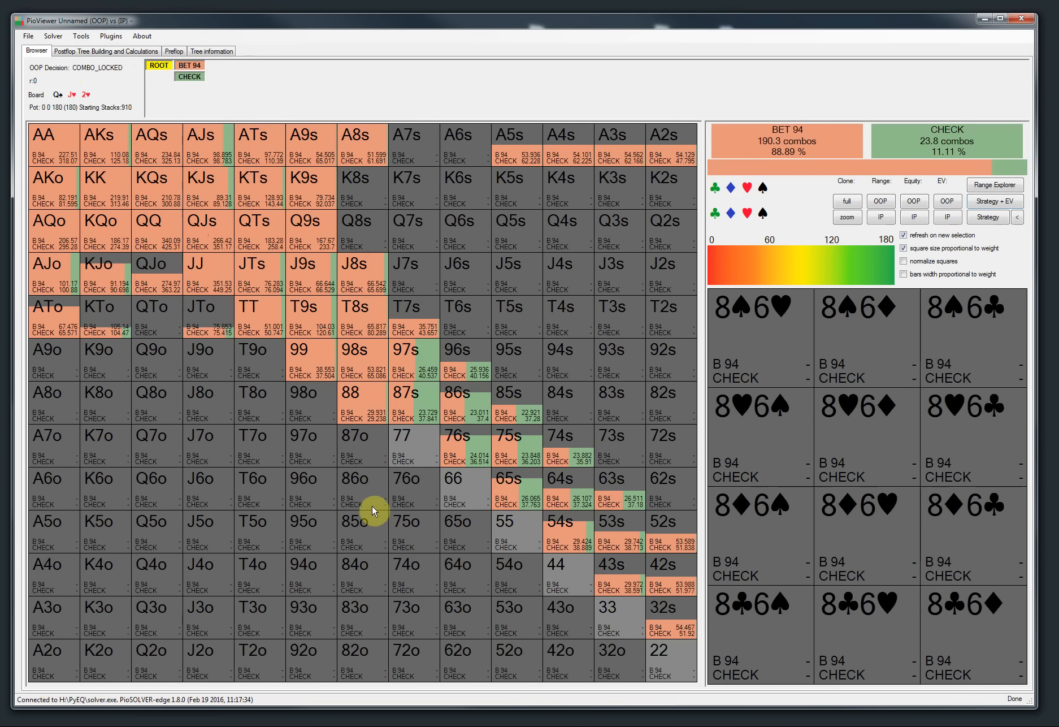
pyautogui.click(187, 78)
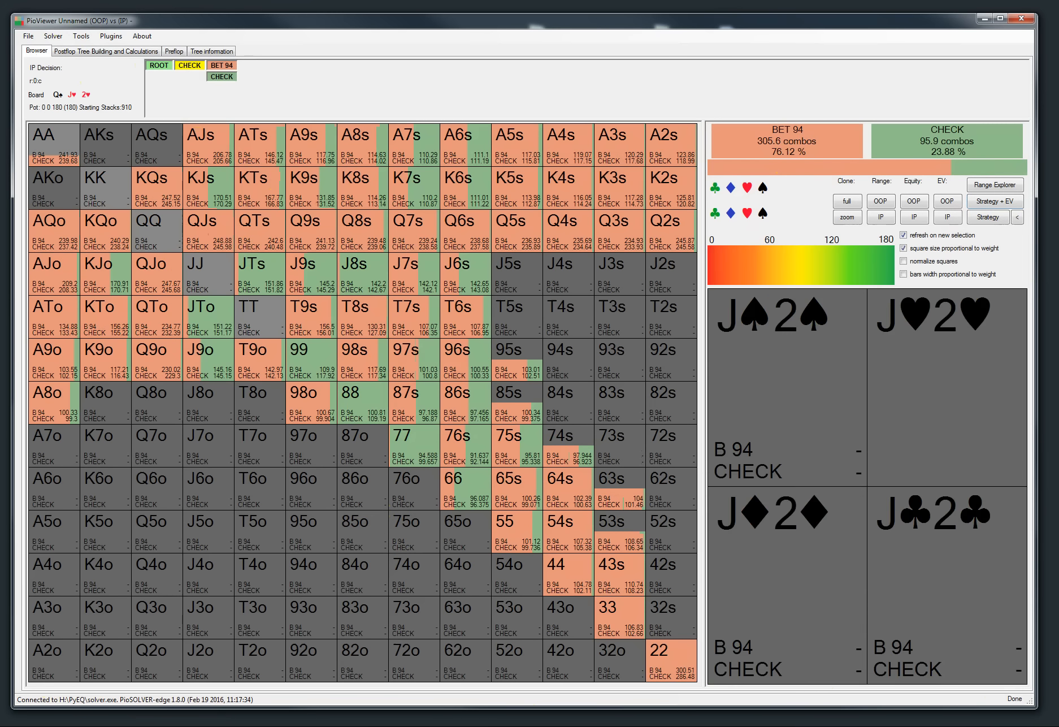
# Step: Switch to the browser, highlight the release-notes item on All/any options in Range Explorer, and return
pyautogui.hotkey('alt', 'Tab')
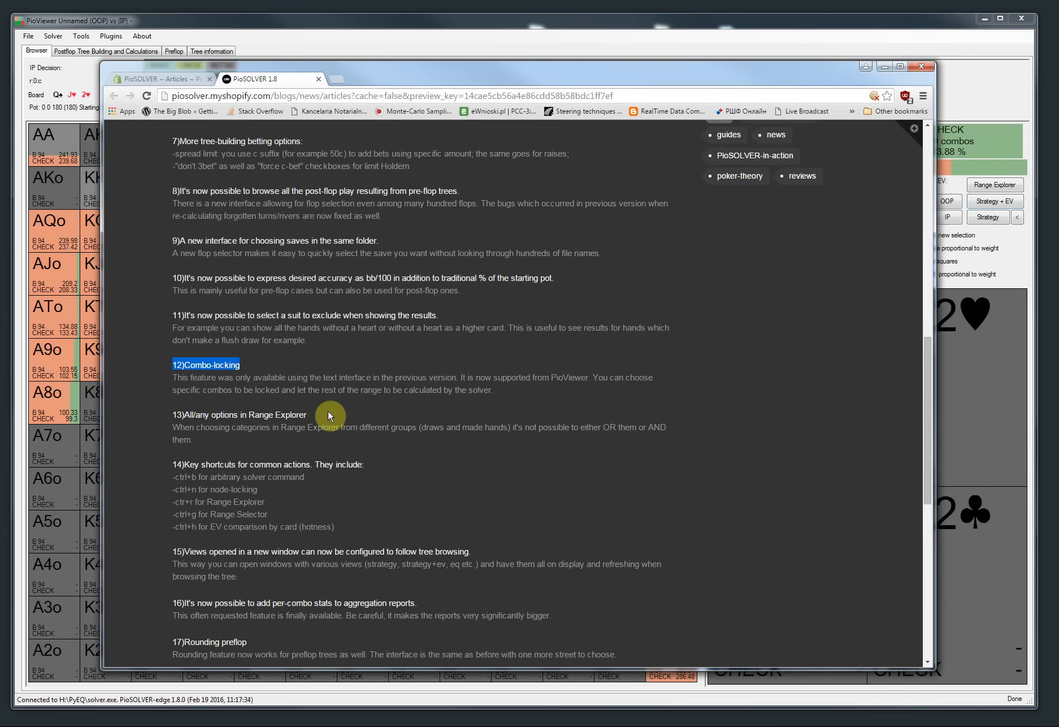
pyautogui.moveTo(318, 411); pyautogui.dragTo(170, 420)
pyautogui.tripleClick(169, 416)
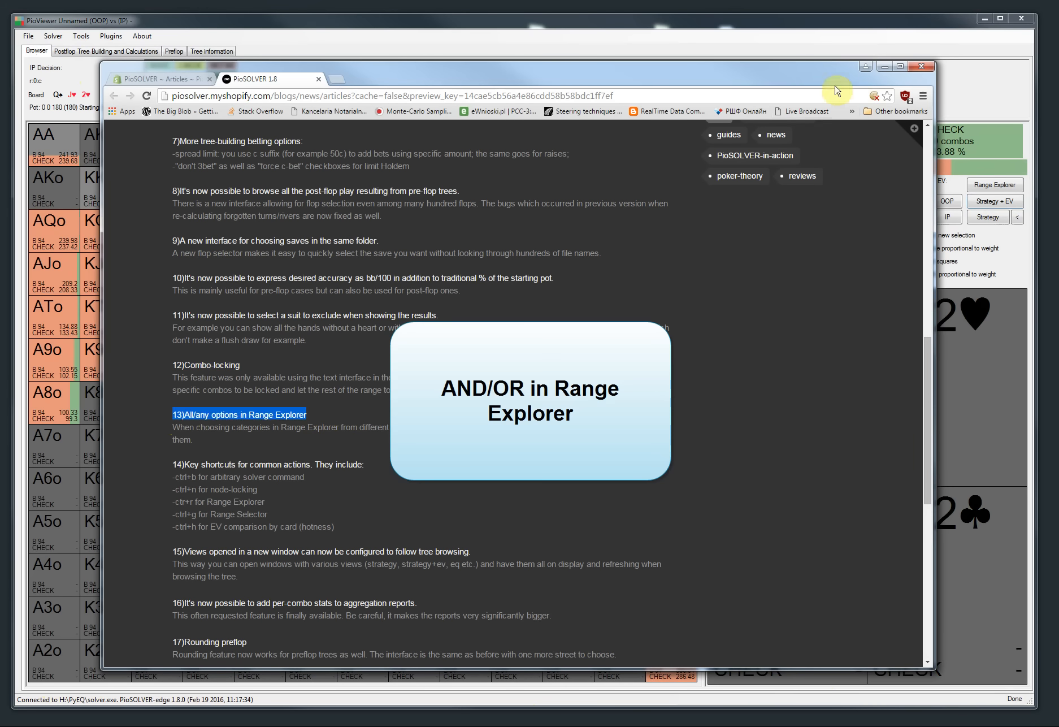
pyautogui.click(882, 68)
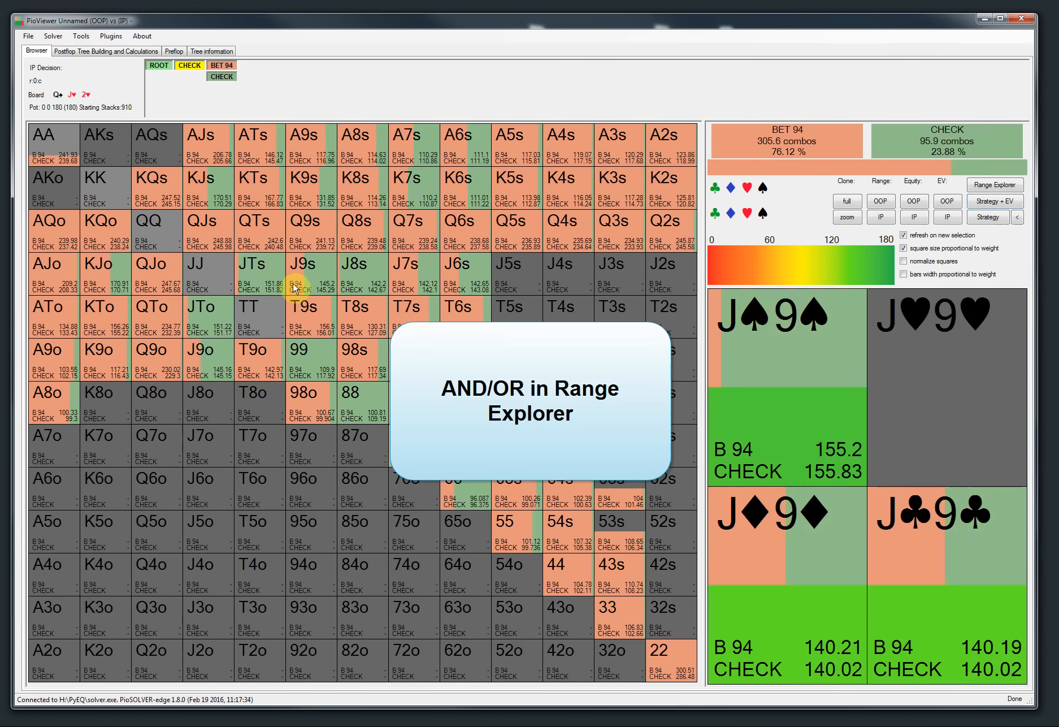
# Step: Go to IP's decision facing BET 94, open Range Explorer, and select all and then none of the categories
pyautogui.click(158, 65)
pyautogui.click(189, 77)
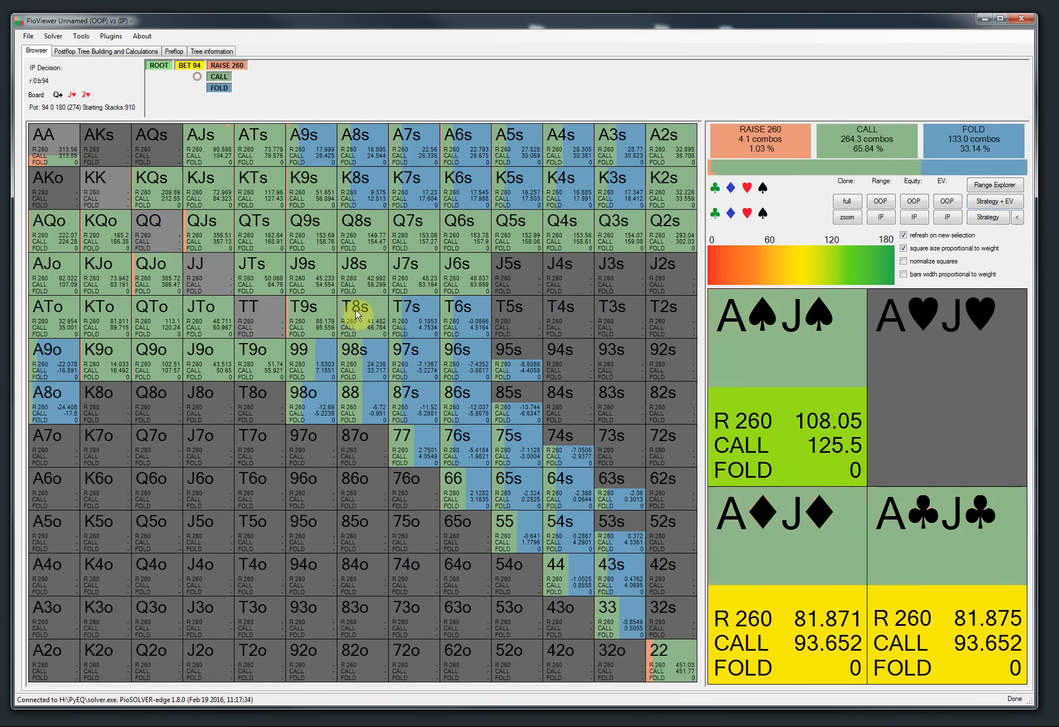
pyautogui.click(995, 185)
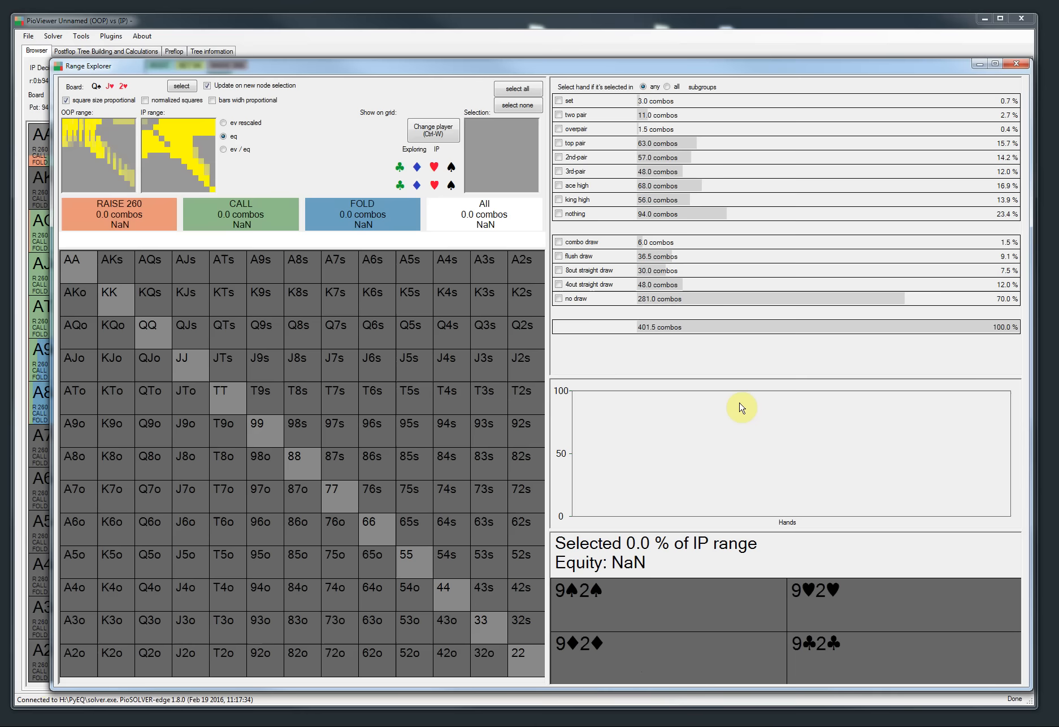
pyautogui.moveTo(441, 77); pyautogui.dragTo(424, 72)
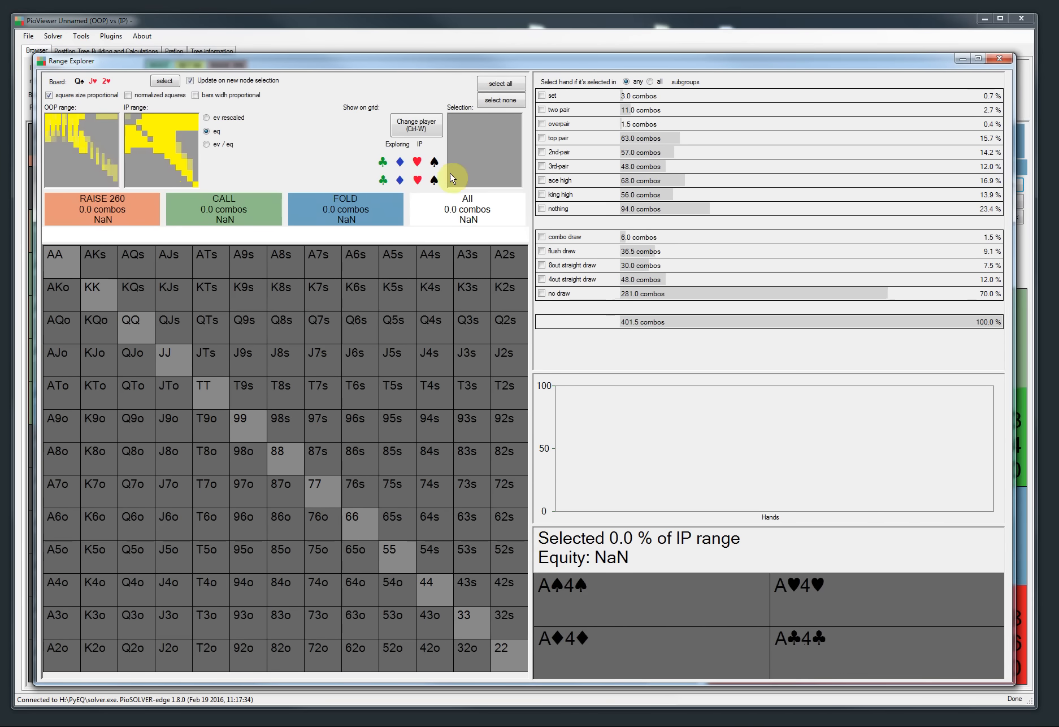
pyautogui.click(498, 83)
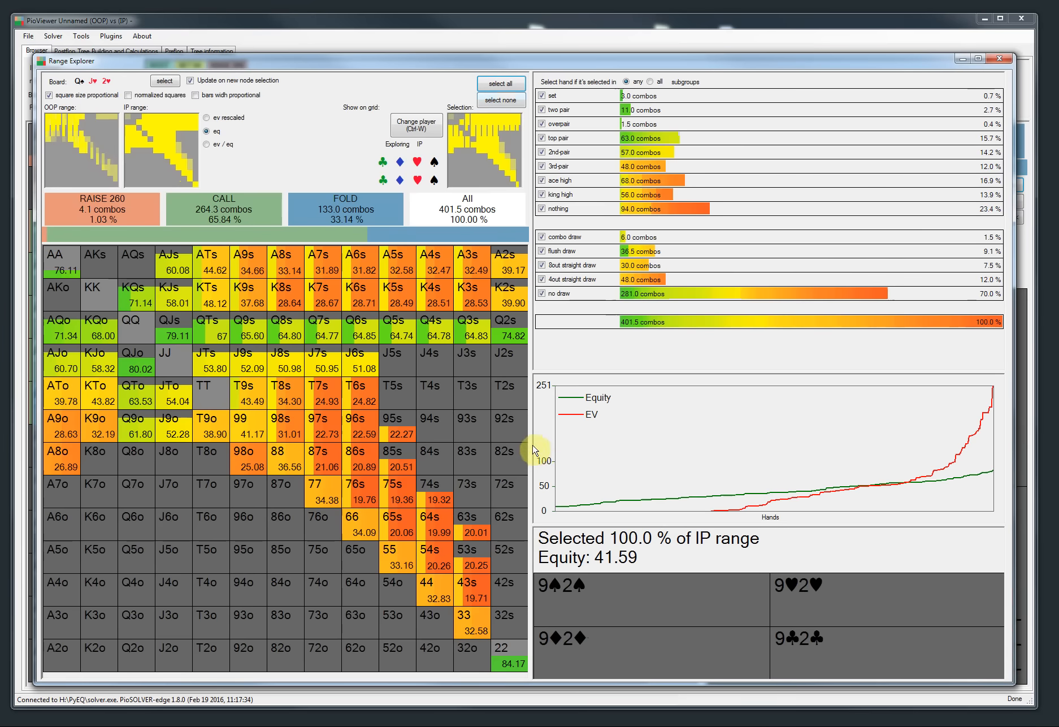
pyautogui.click(497, 101)
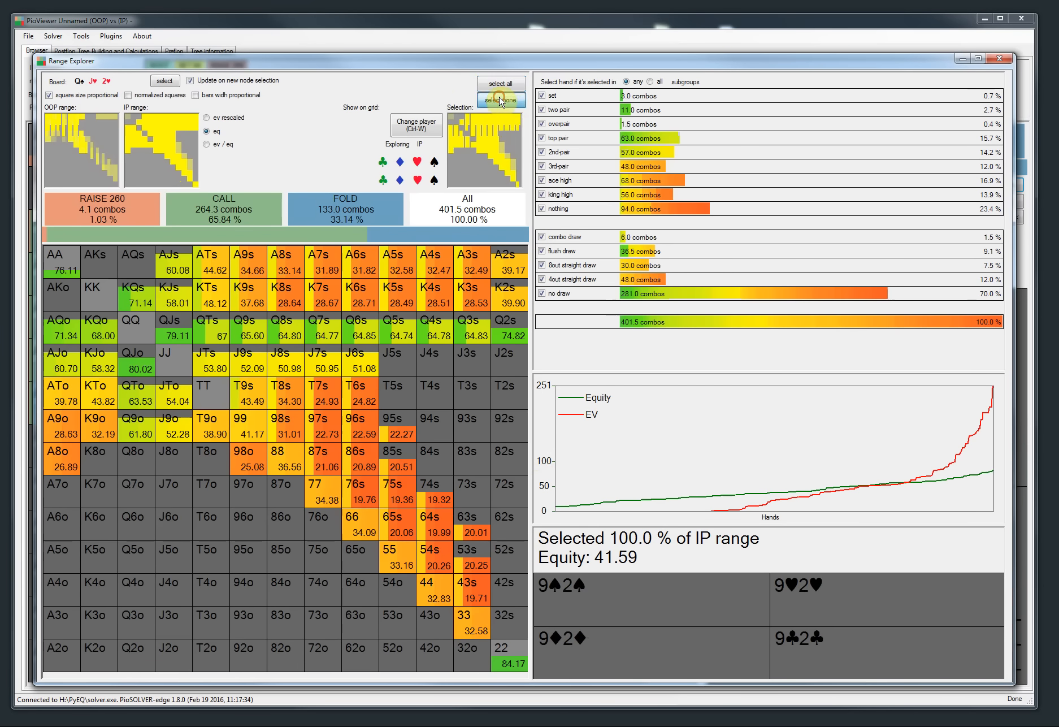
# Step: Check the 8out and 4out straight draw and pair categories, and switch hand matching from any to all
pyautogui.click(541, 266)
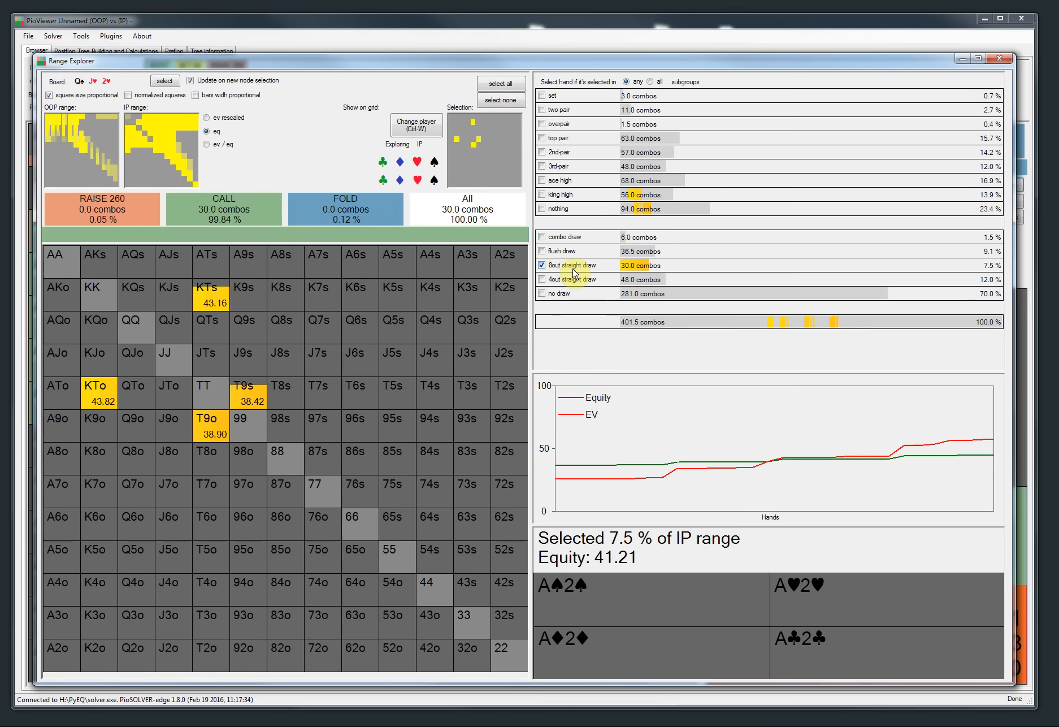
pyautogui.click(541, 279)
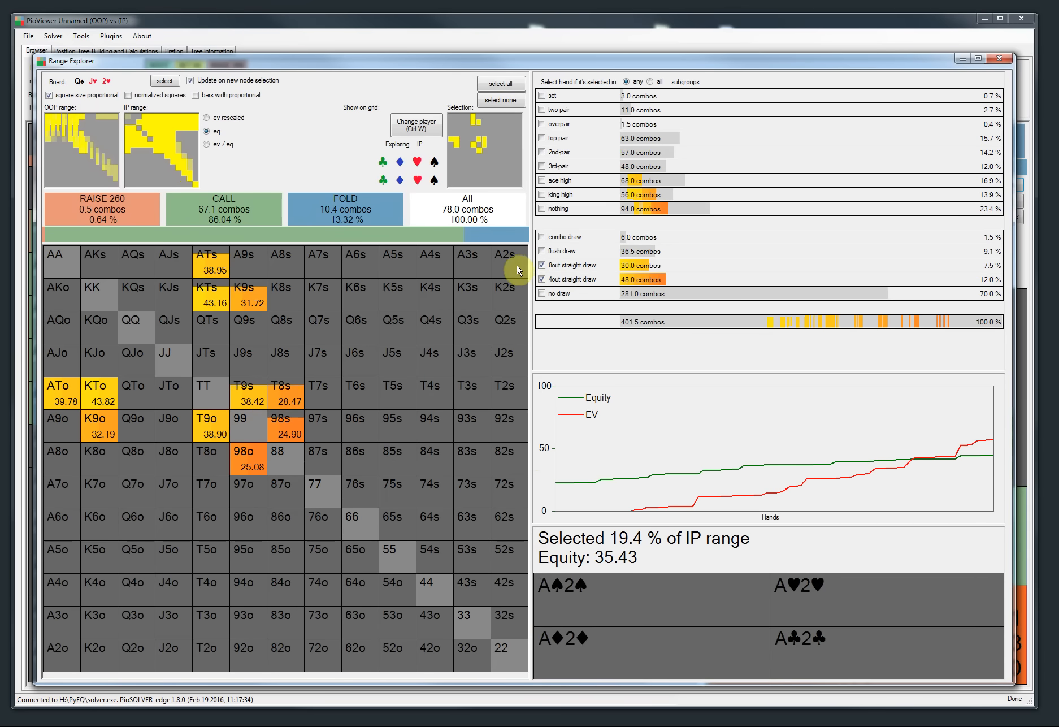
pyautogui.click(541, 138)
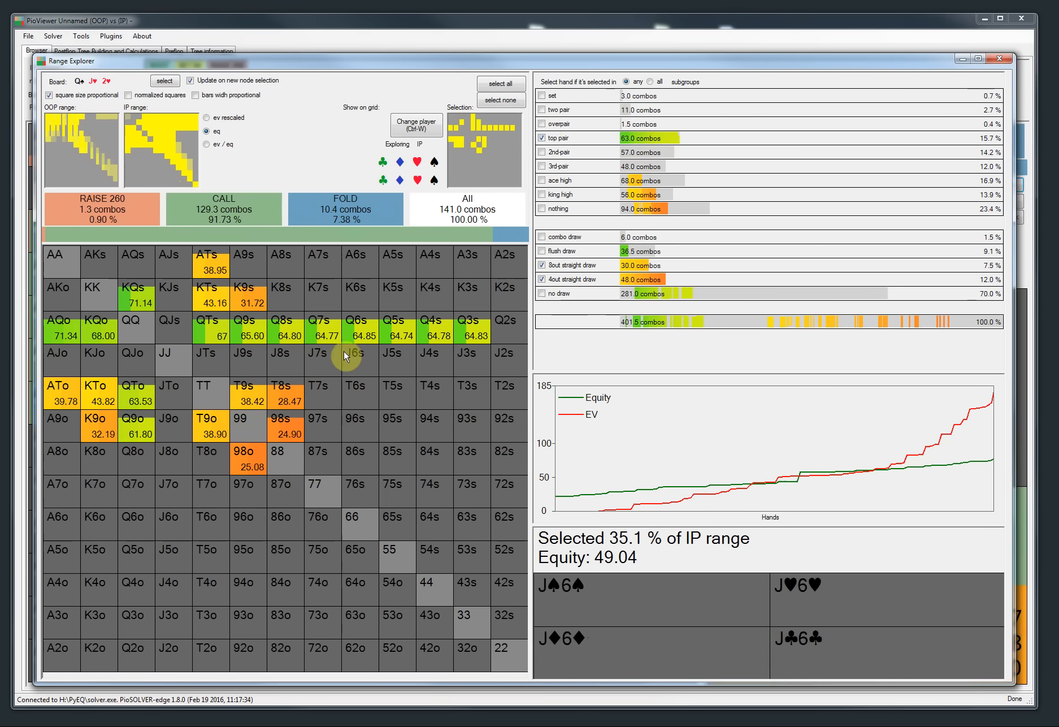
pyautogui.click(650, 82)
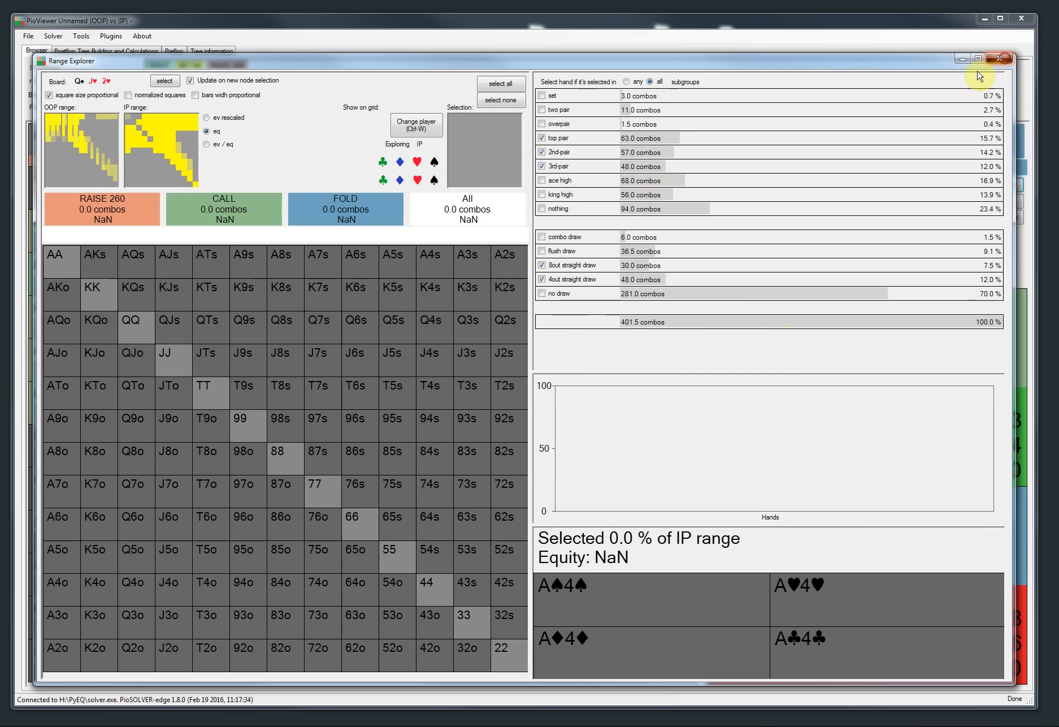
# Step: Close Range Explorer and navigate to IP's decision facing BET 202 on the 9♠ turn after calling
pyautogui.click(999, 58)
pyautogui.click(219, 77)
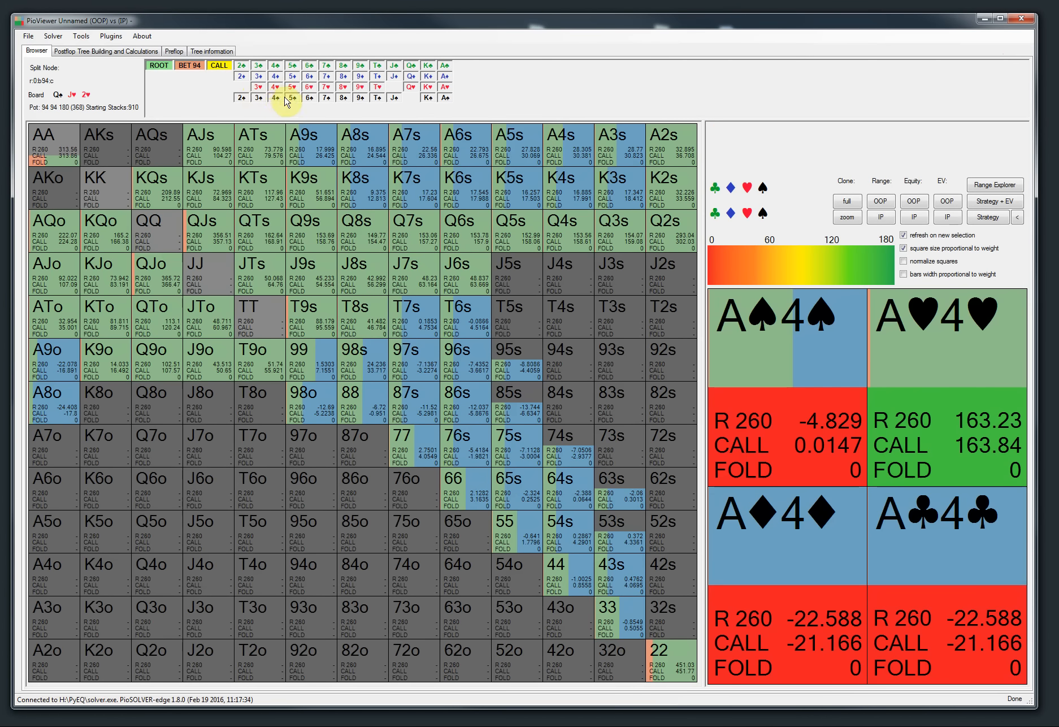
pyautogui.click(360, 98)
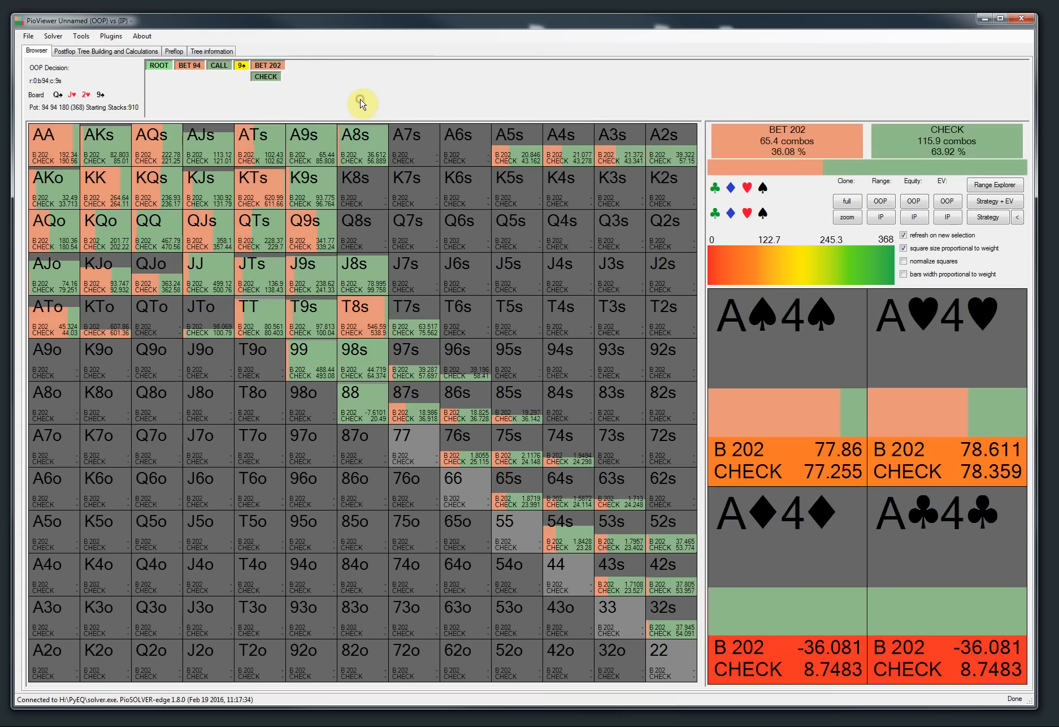
pyautogui.click(268, 68)
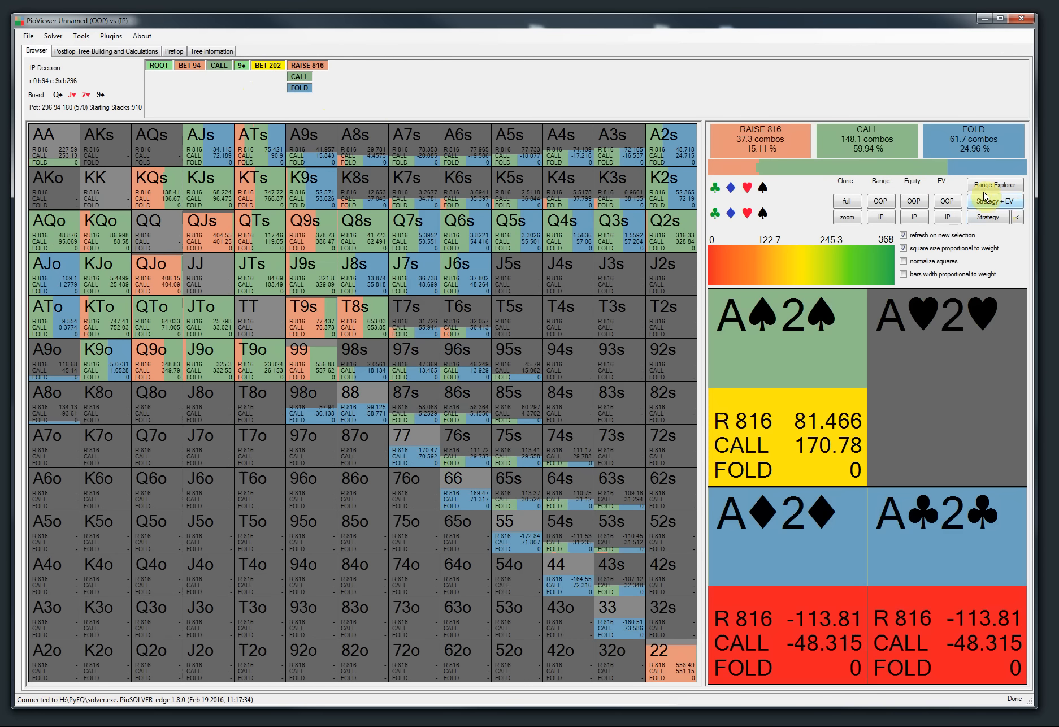
# Step: Open Range Explorer and check 8out straight draw, 4out straight draw, top pair and 2nd pair
pyautogui.click(982, 187)
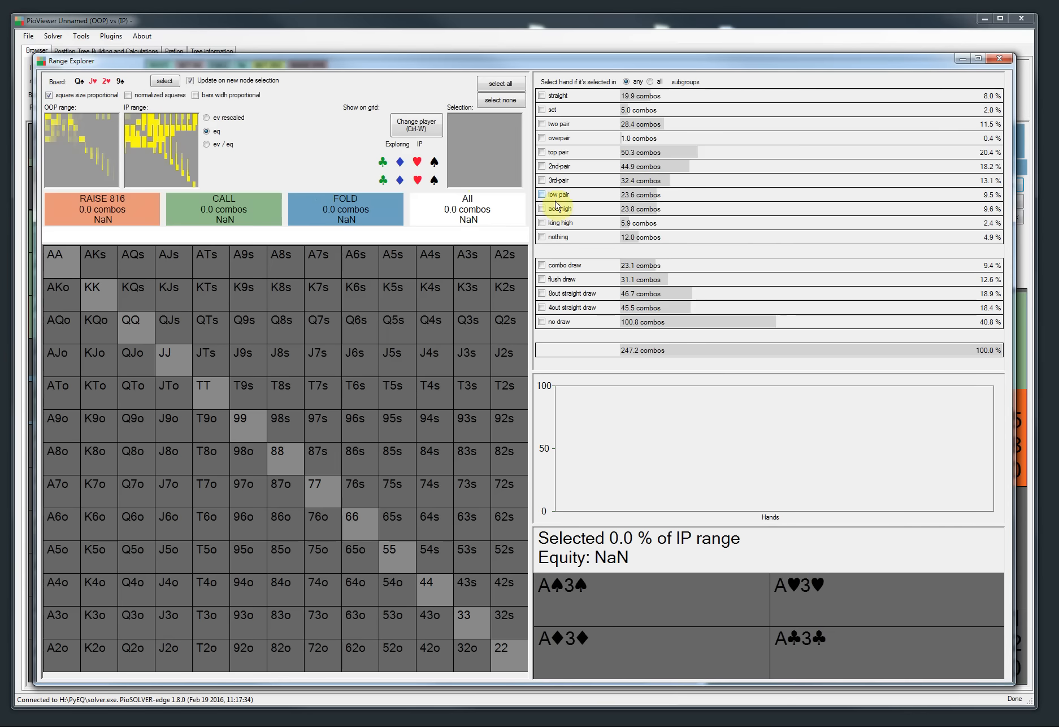
pyautogui.click(542, 293)
pyautogui.click(542, 307)
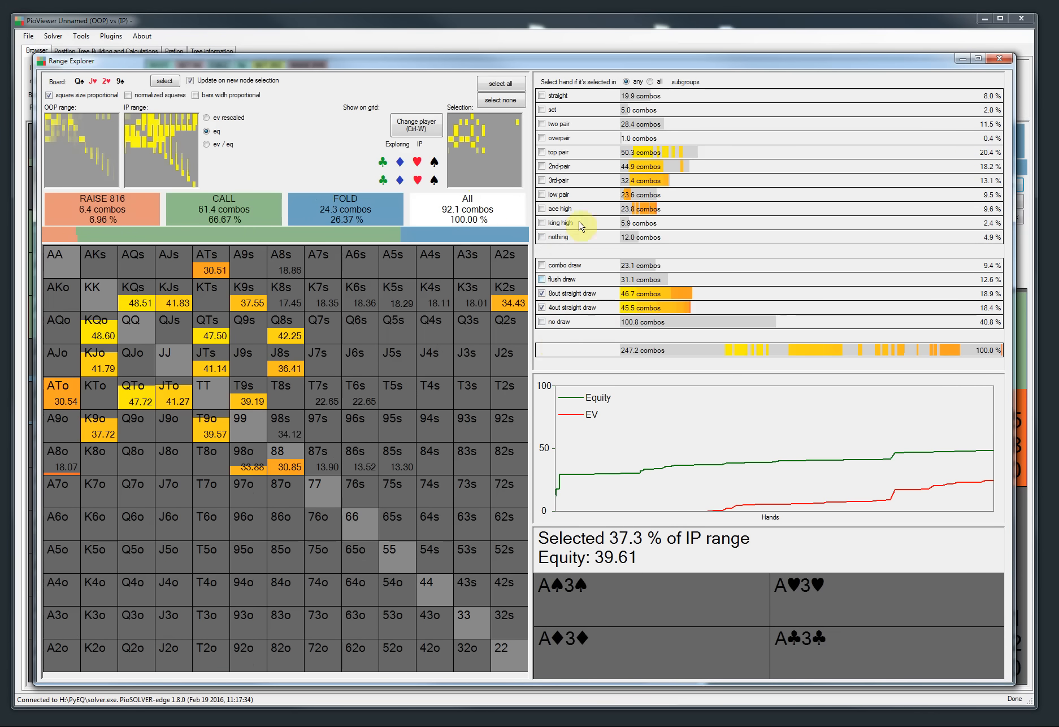
pyautogui.click(541, 153)
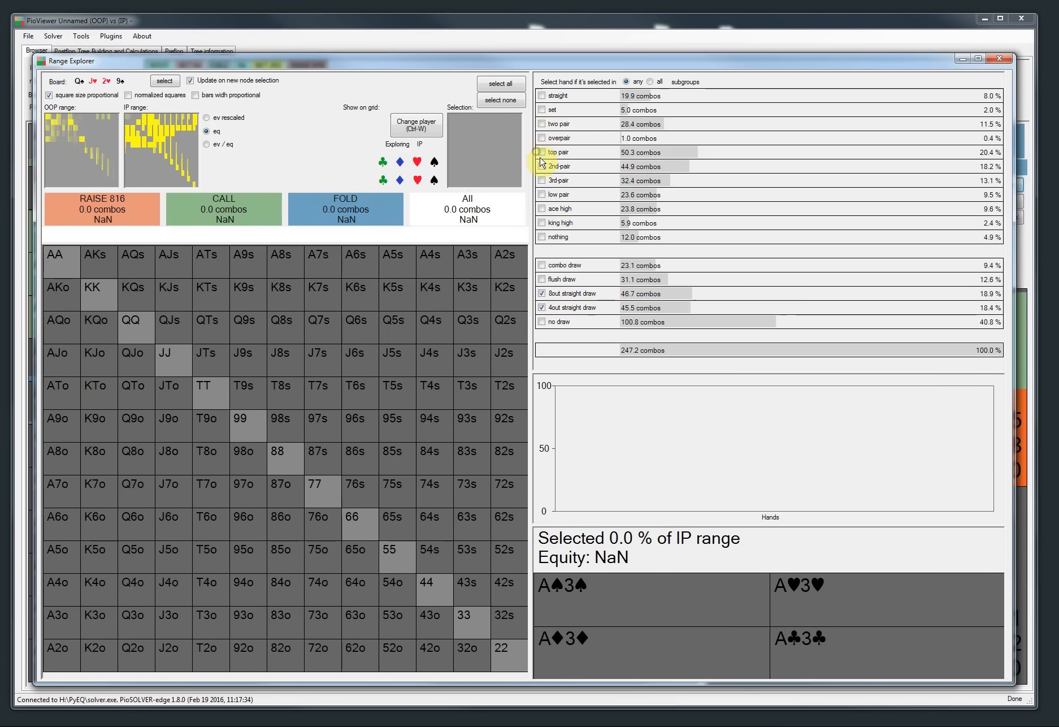
pyautogui.click(541, 166)
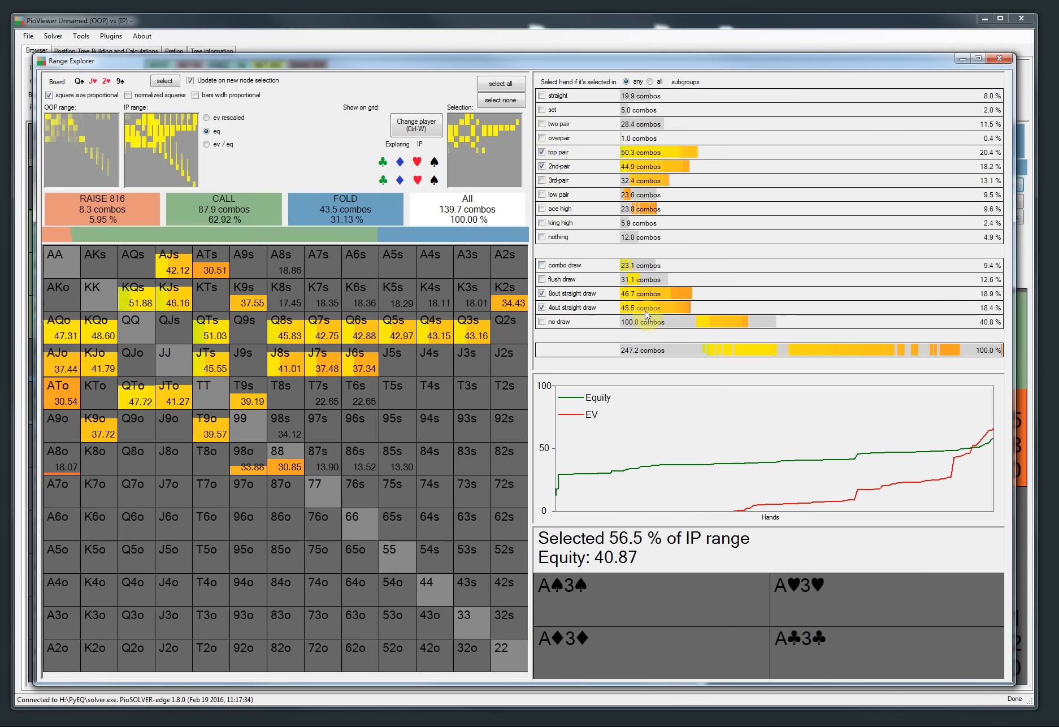
# Step: Toggle hand matching between all and any, ending on all, and close Range Explorer
pyautogui.click(651, 81)
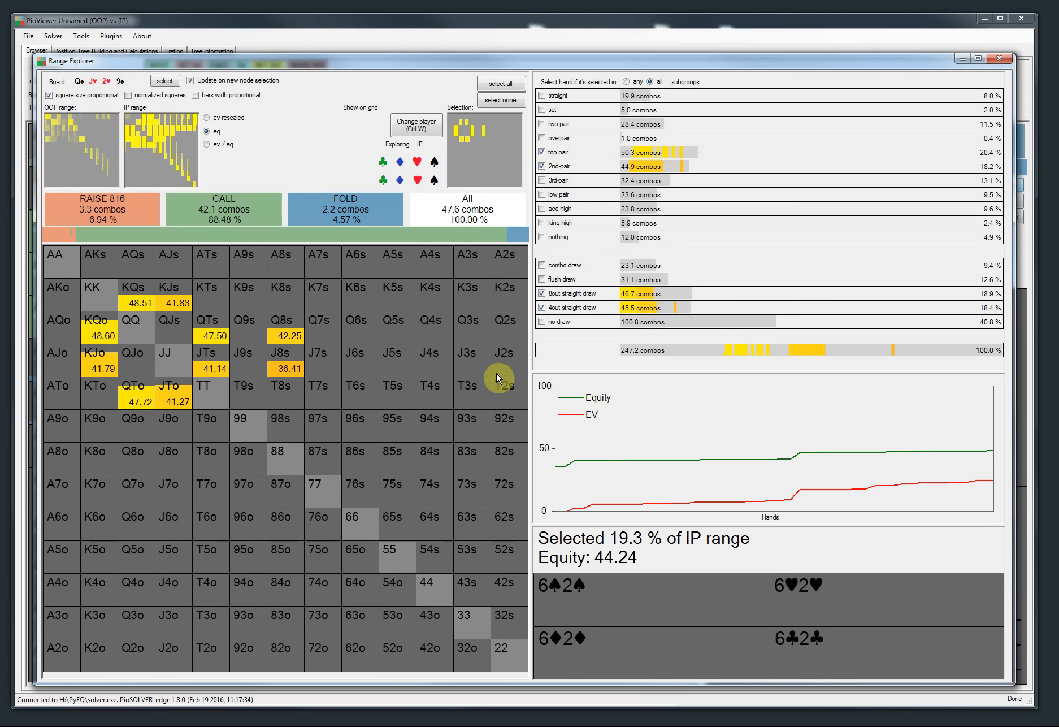
pyautogui.click(631, 83)
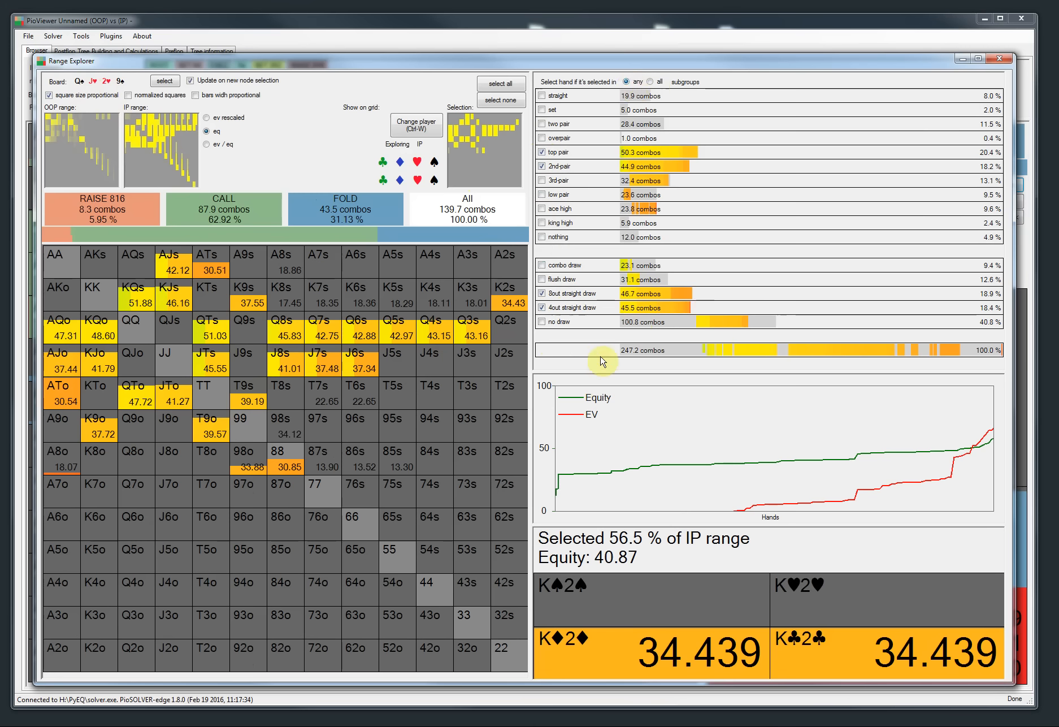
pyautogui.click(649, 82)
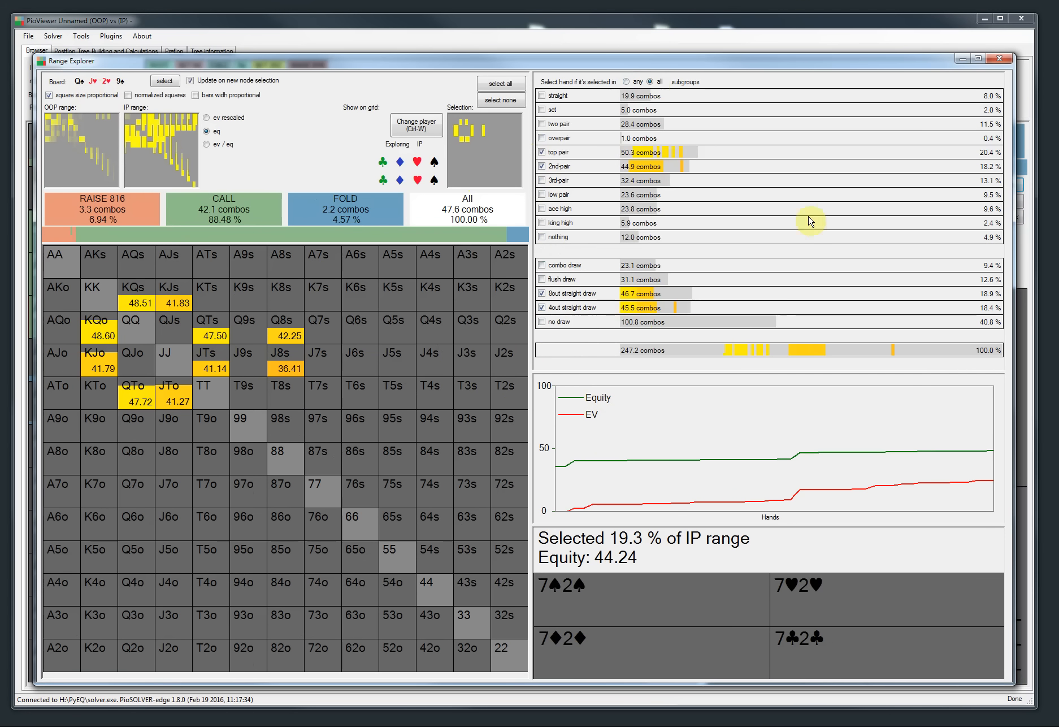
pyautogui.click(1000, 60)
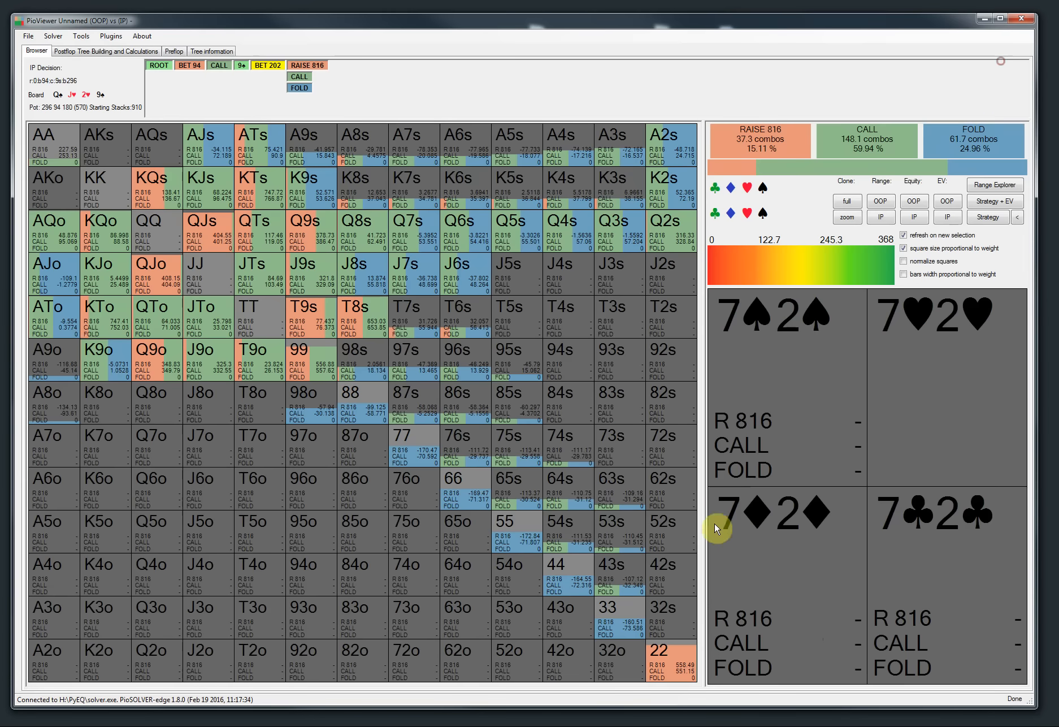
# Step: Review the keyboard shortcuts section of the release notes and the shortcuts listed in the Tools menu
pyautogui.hotkey('alt', 'Tab')
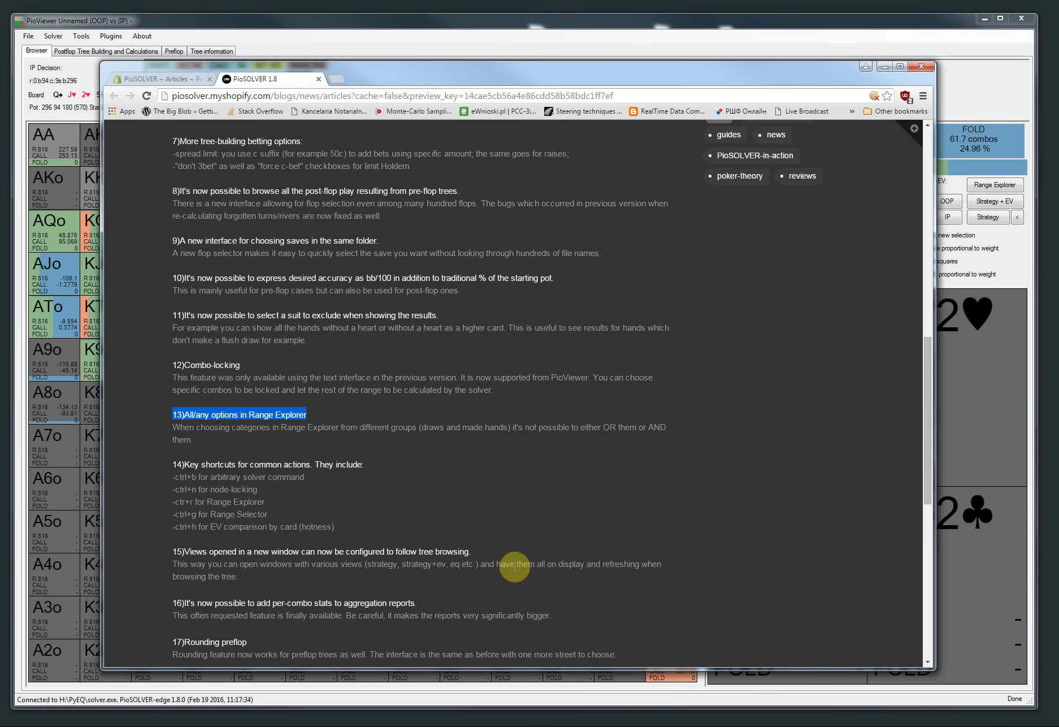
pyautogui.scroll(-2, 399, 484)
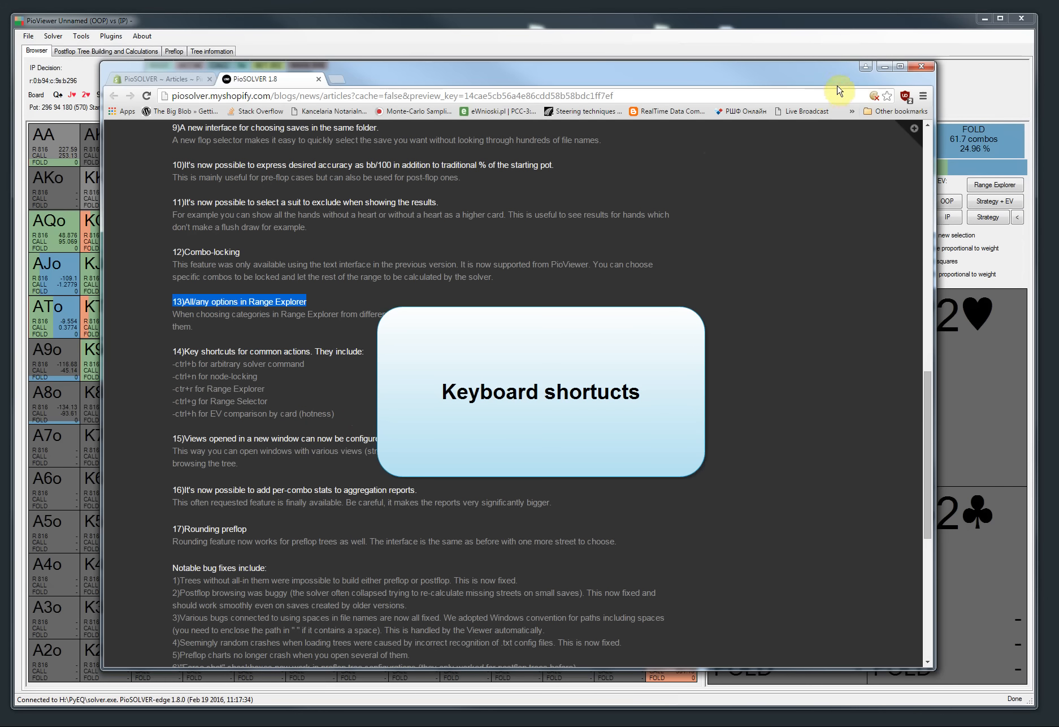
pyautogui.click(887, 67)
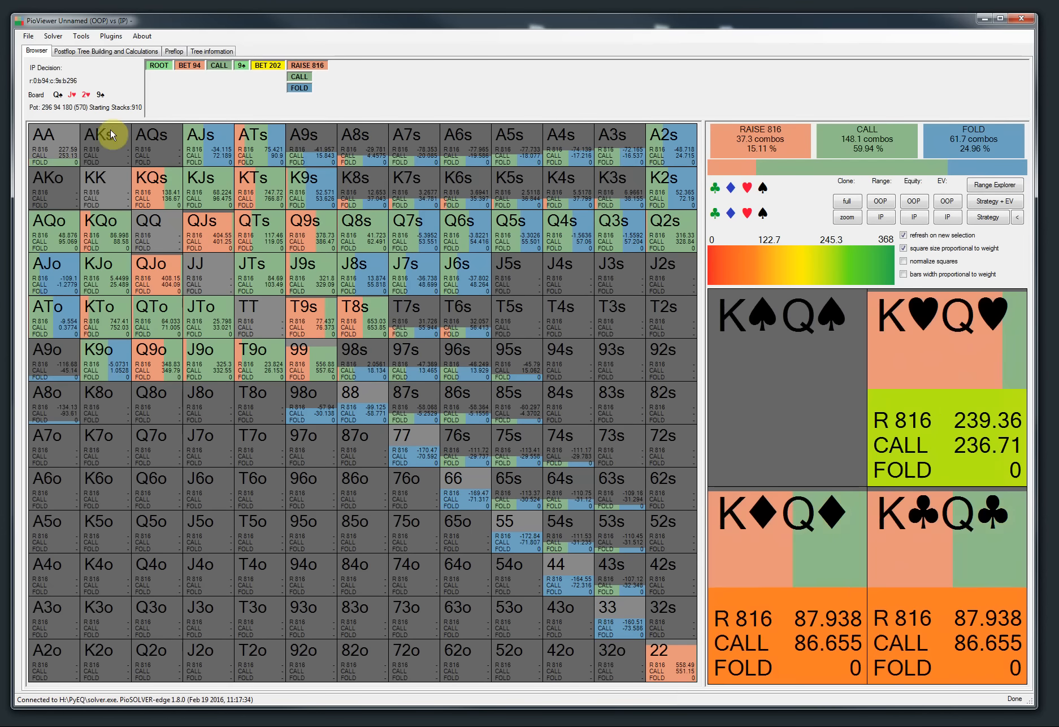
pyautogui.click(80, 38)
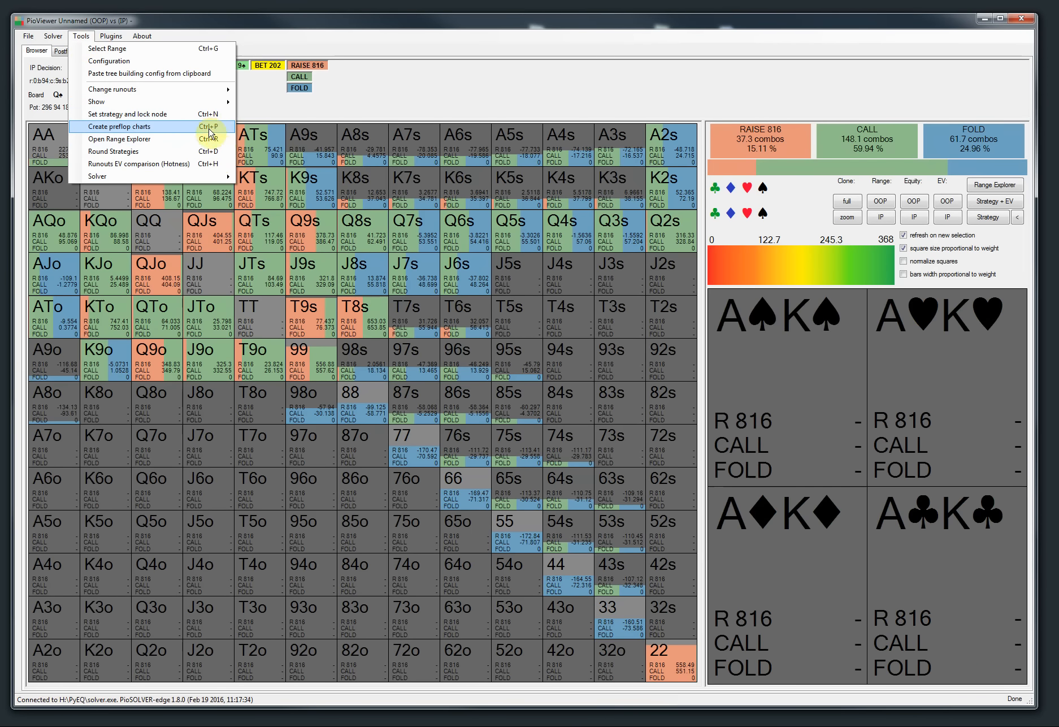
pyautogui.click(397, 99)
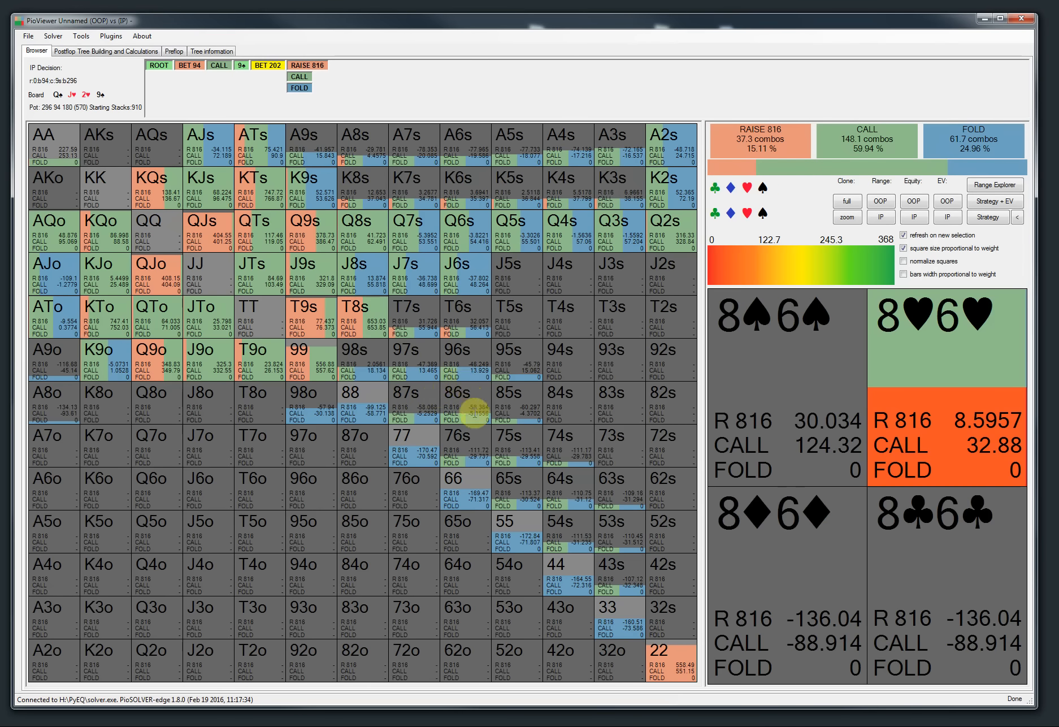
# Step: Open the solver console with its shortcut, close it, and review the shortcuts listed in the Tools menu
pyautogui.hotkey('ctrl', 'q')
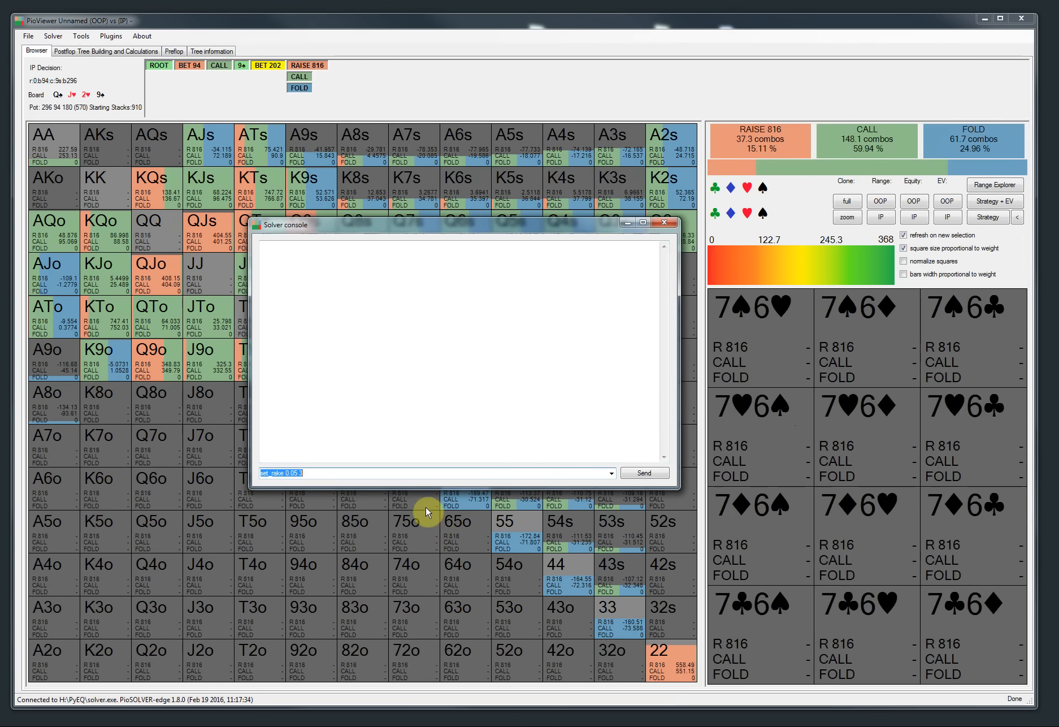
pyautogui.click(666, 224)
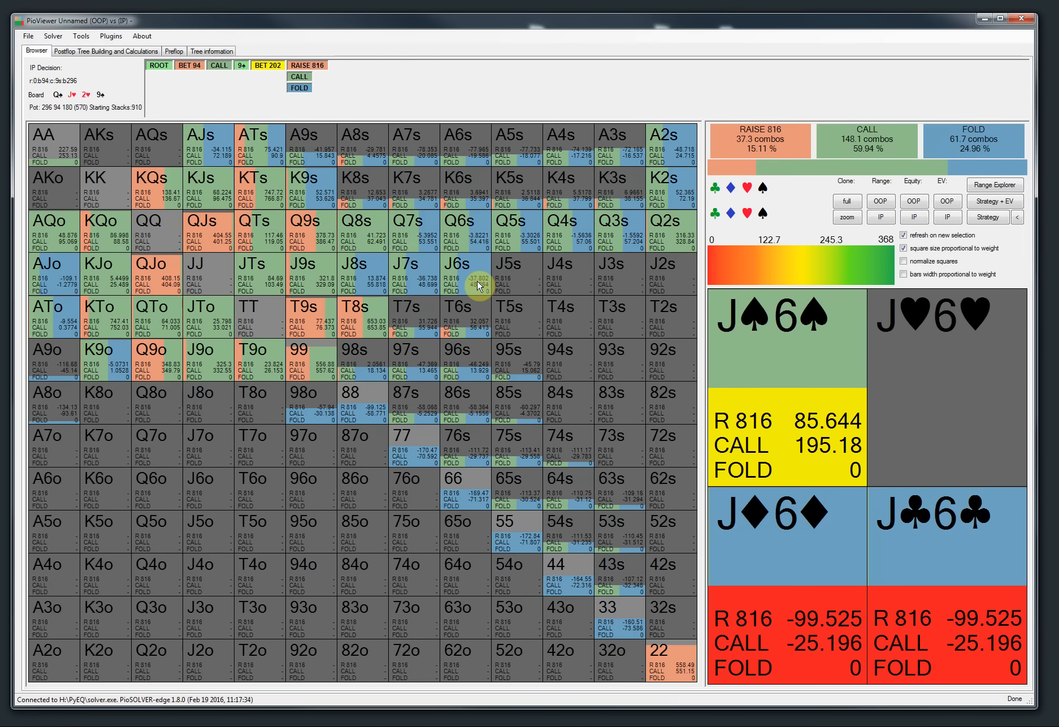
pyautogui.hotkey('ctrl', 'l')
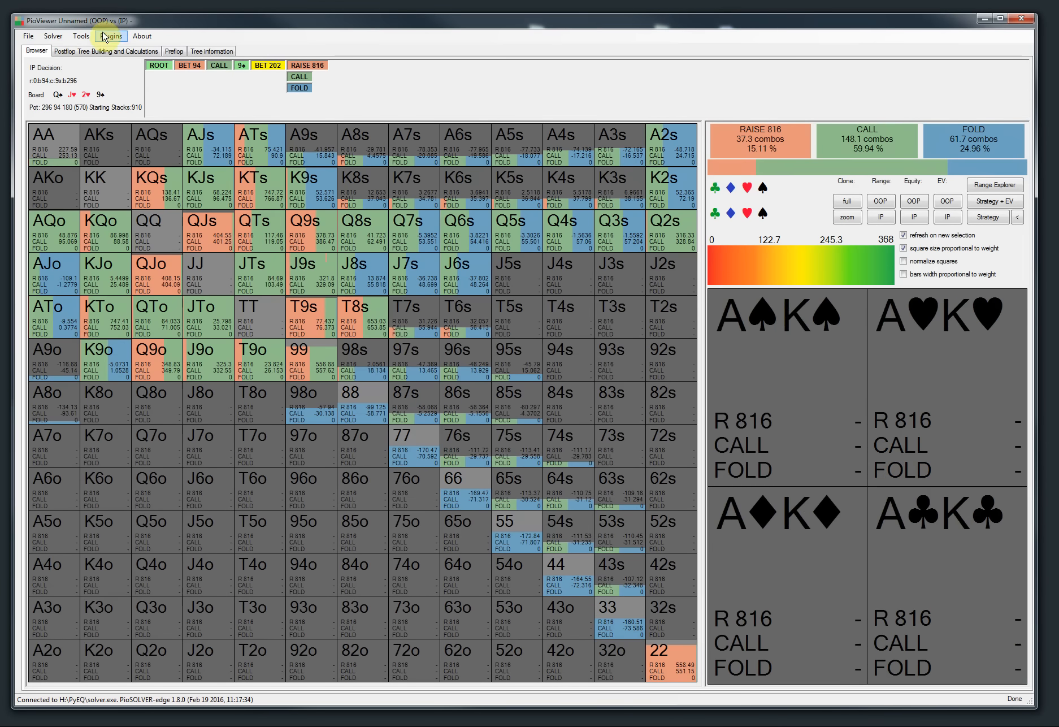
pyautogui.click(80, 35)
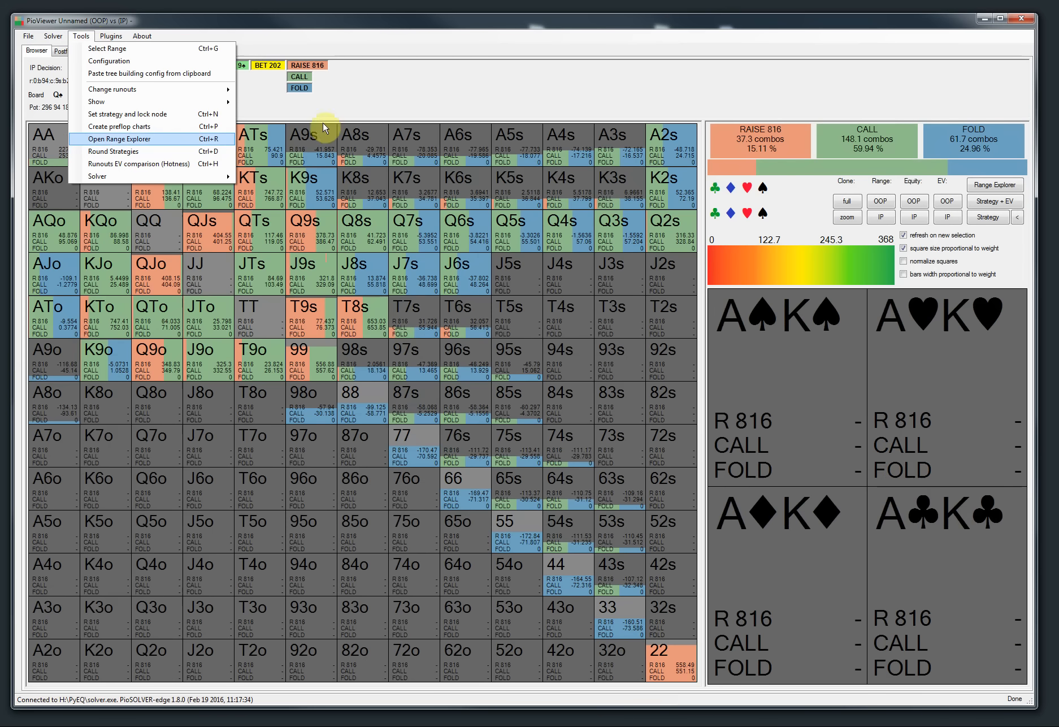
pyautogui.click(442, 77)
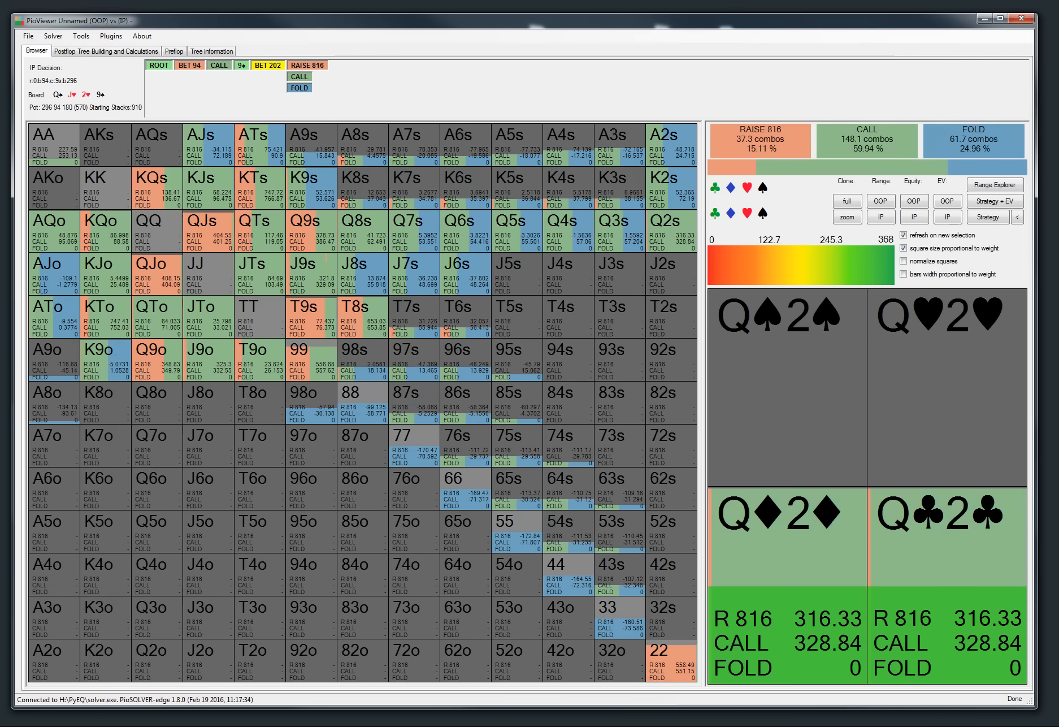
# Step: Read the release-notes item about views opened in a new window following tree browsing
pyautogui.hotkey('alt', 'Tab')
pyautogui.scroll(-2, 433, 387)
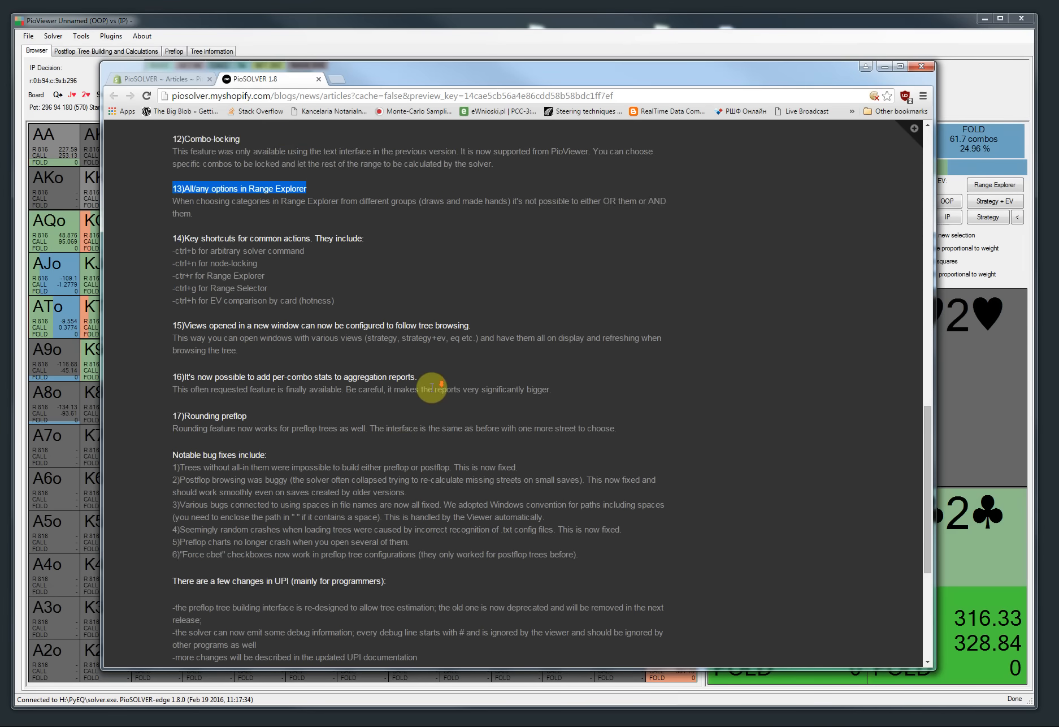
pyautogui.scroll(-1, 431, 388)
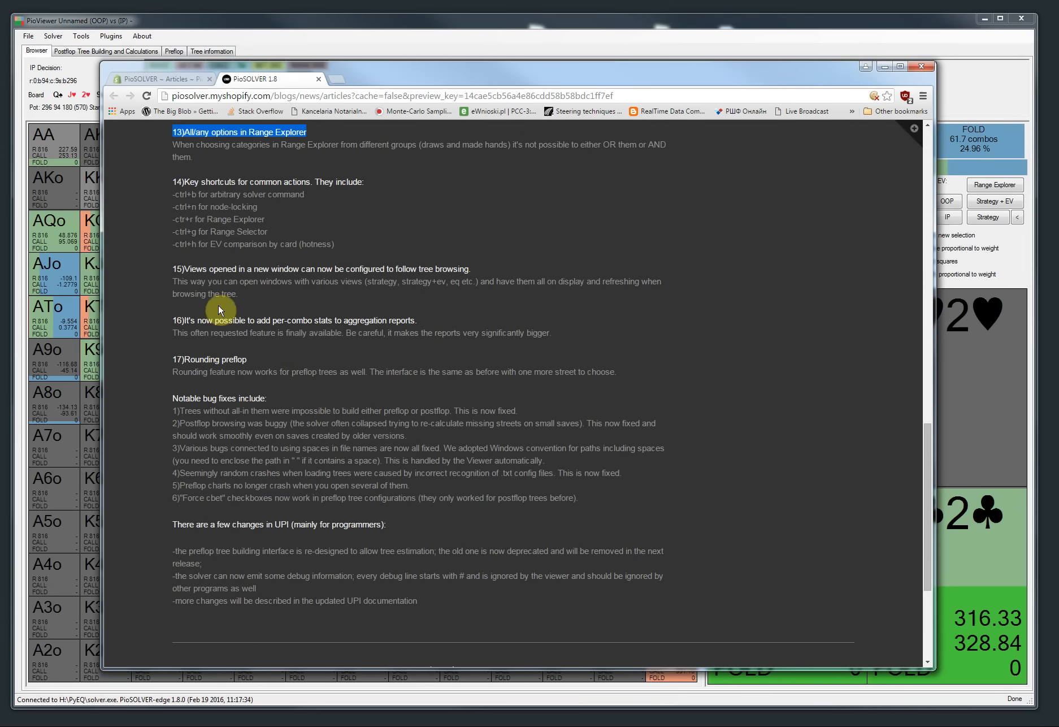
pyautogui.moveTo(208, 269); pyautogui.dragTo(350, 266)
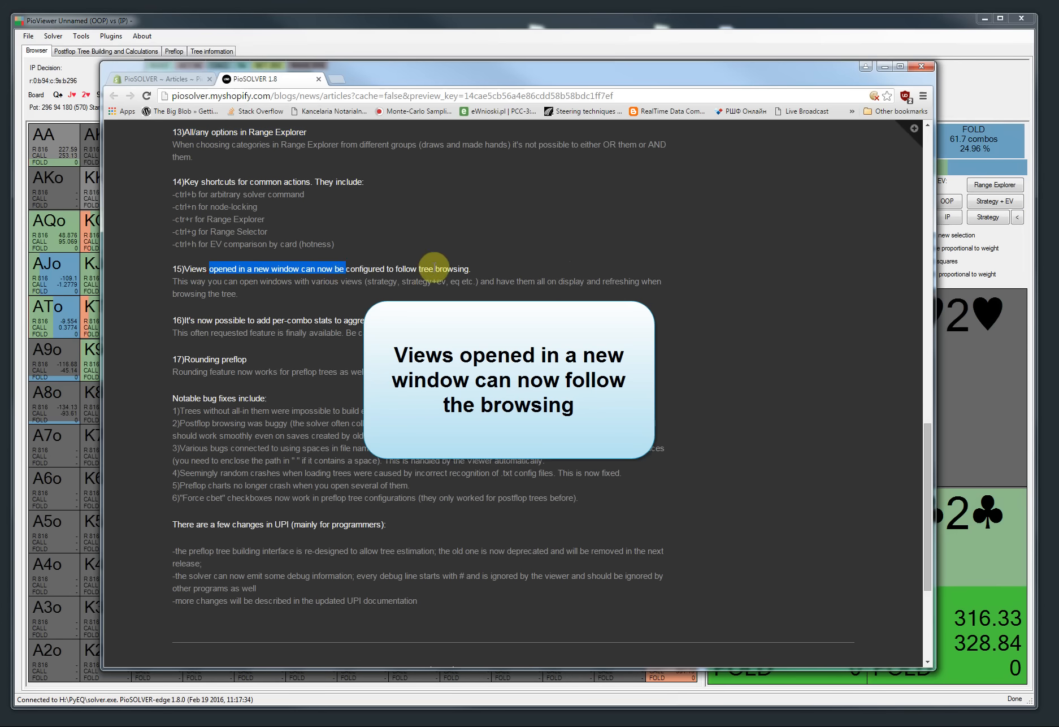
pyautogui.click(883, 65)
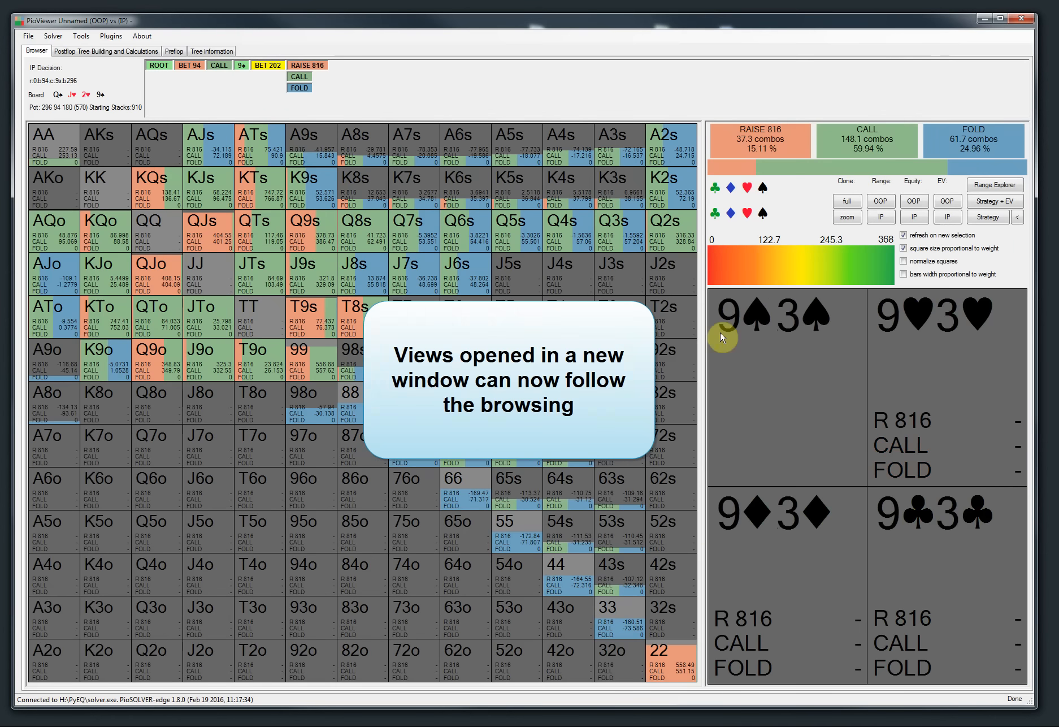
# Step: Open a full clone of the IP strategy and EV view in a separate window, reposition it, and close it
pyautogui.click(846, 204)
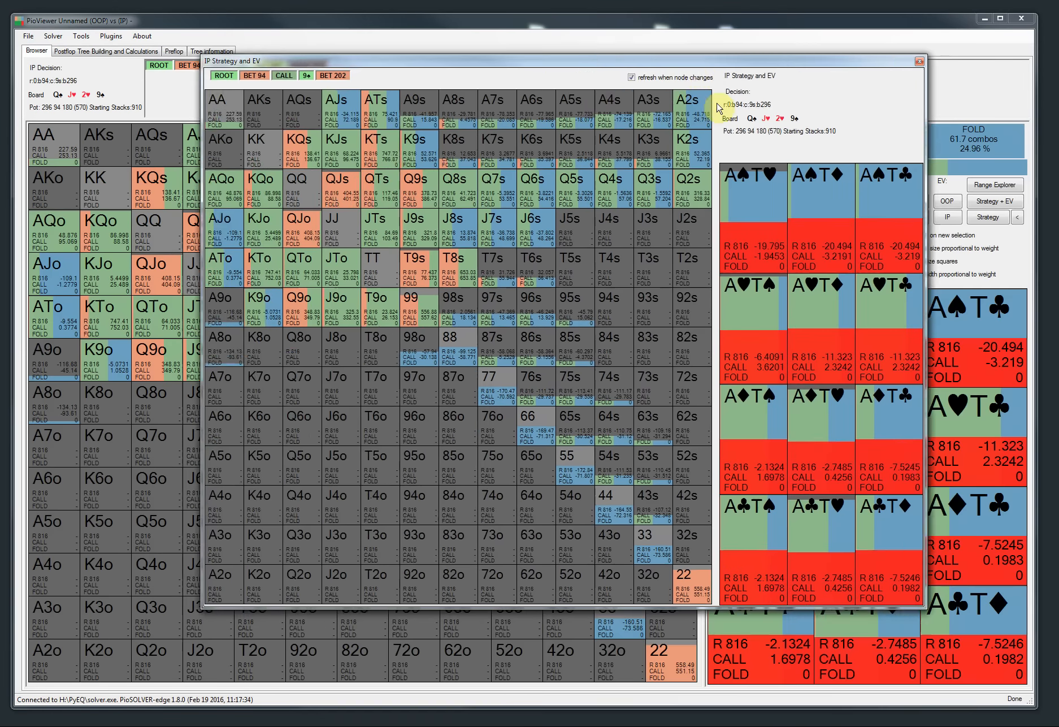
pyautogui.moveTo(691, 65)
pyautogui.mouseDown()
pyautogui.moveTo(847, 172)
pyautogui.moveTo(767, 126)
pyautogui.moveTo(793, 164)
pyautogui.mouseUp()
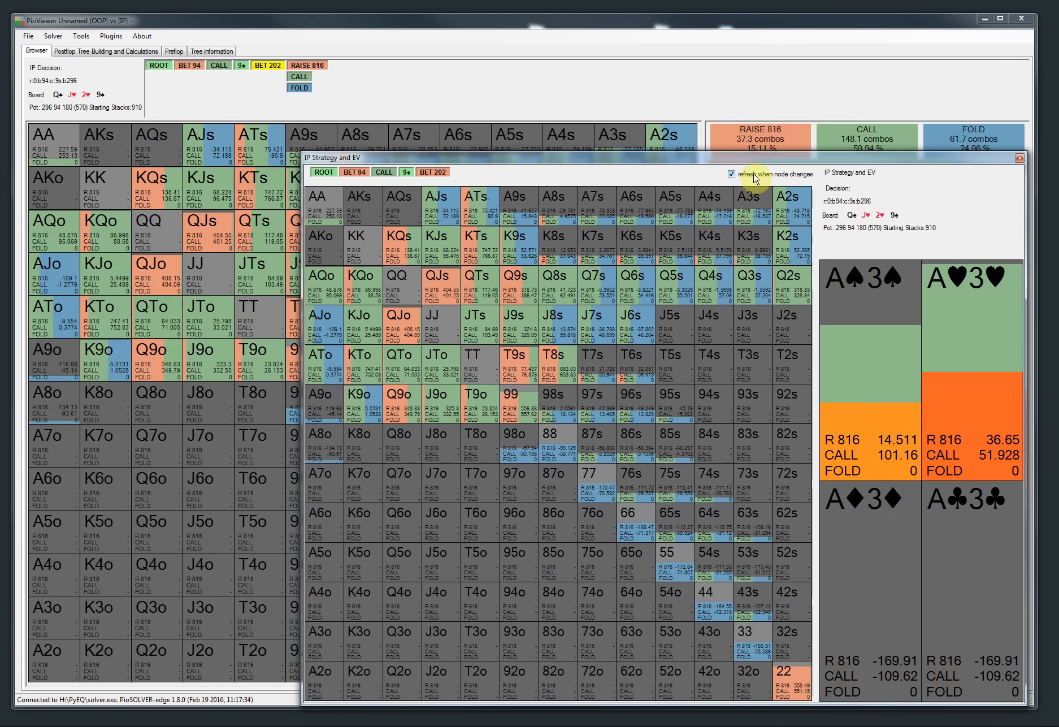
pyautogui.moveTo(746, 165); pyautogui.dragTo(563, 110)
pyautogui.moveTo(719, 109); pyautogui.dragTo(632, 143)
pyautogui.click(721, 142)
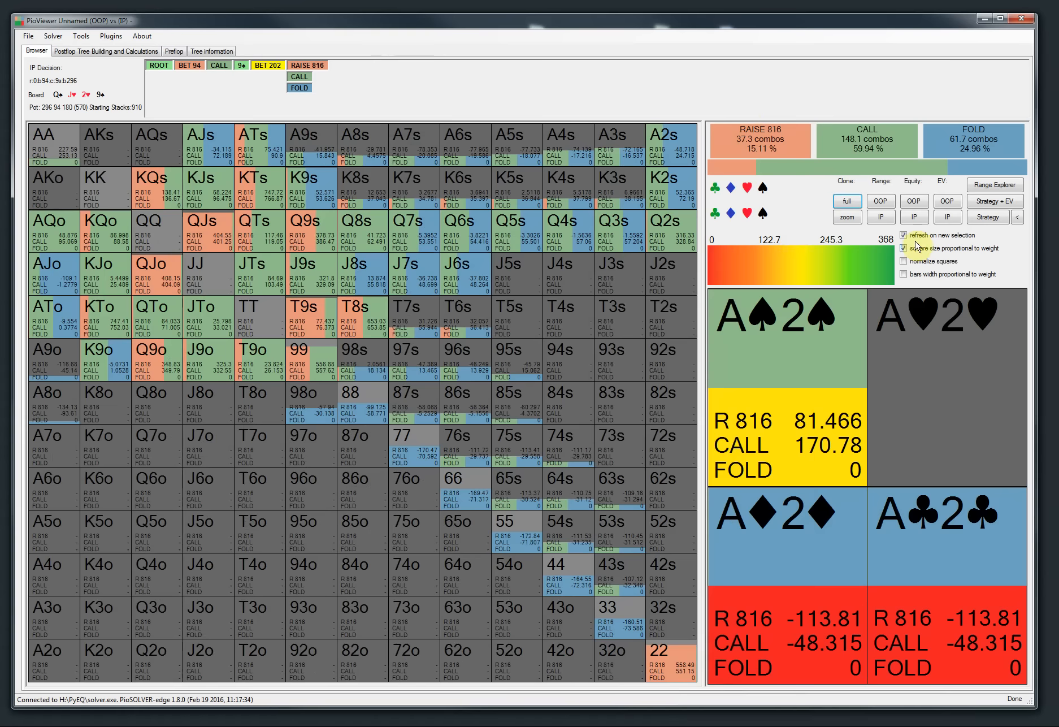
# Step: Show IP equity in the main view and open it as a full clone in a separate window
pyautogui.click(914, 216)
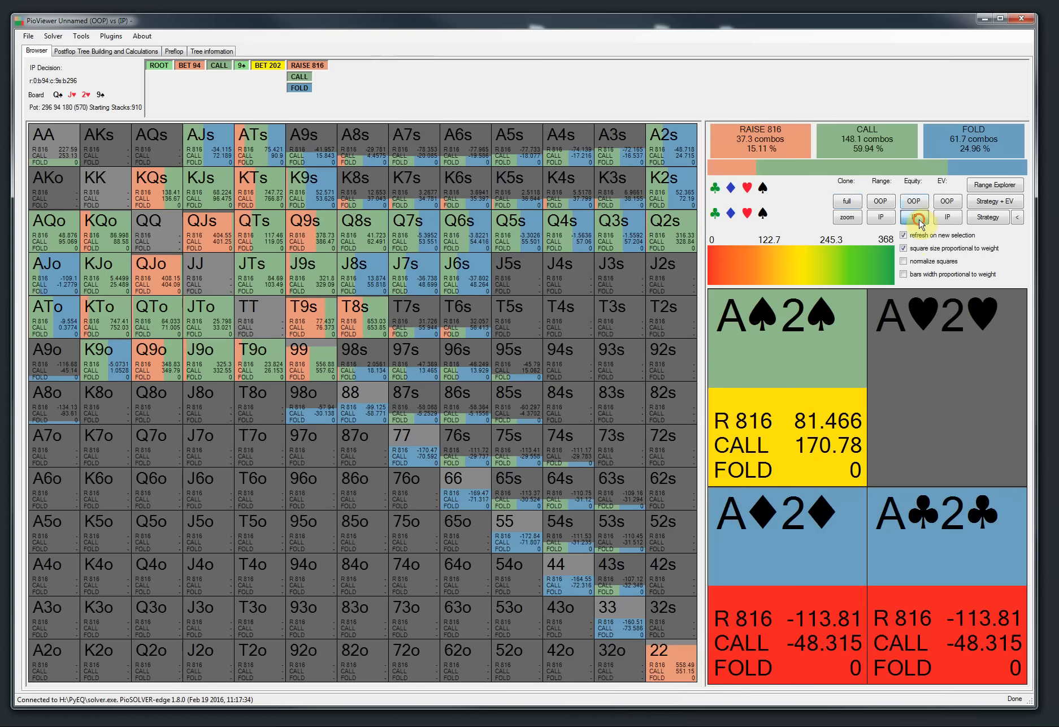
pyautogui.click(847, 201)
pyautogui.moveTo(461, 153)
pyautogui.mouseDown()
pyautogui.moveTo(481, 143)
pyautogui.moveTo(480, 165)
pyautogui.moveTo(447, 192)
pyautogui.moveTo(416, 195)
pyautogui.mouseUp()
pyautogui.click(485, 23)
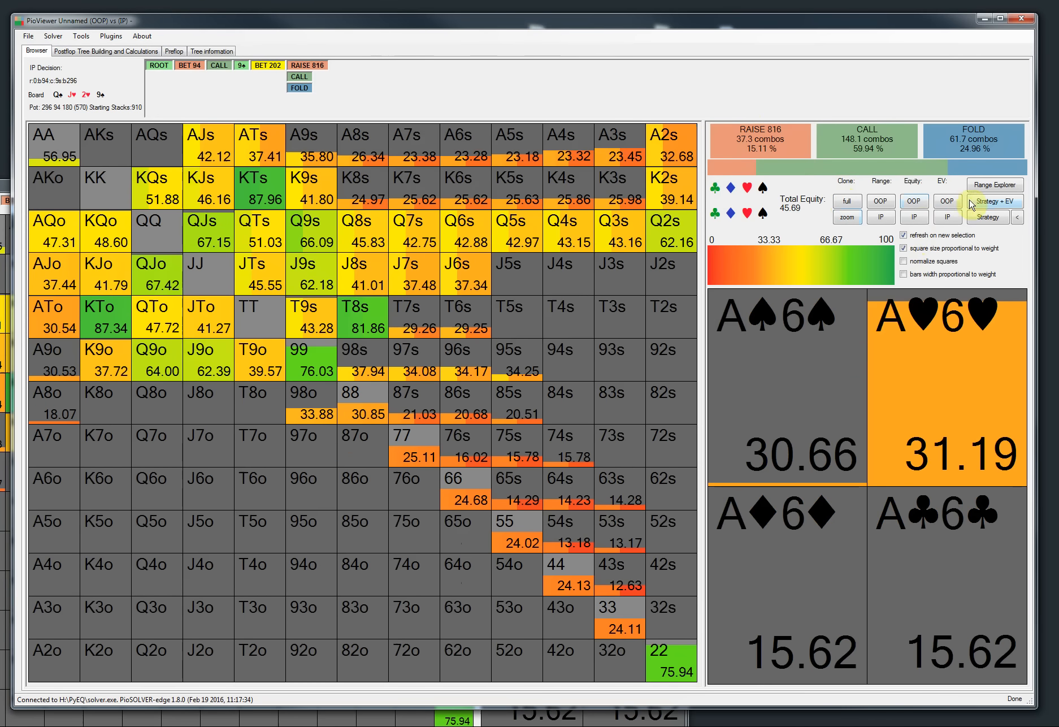
# Step: Switch the main view back to strategy and navigate to IP's decision facing BET 614 on the 7♦ river
pyautogui.click(988, 218)
pyautogui.click(299, 76)
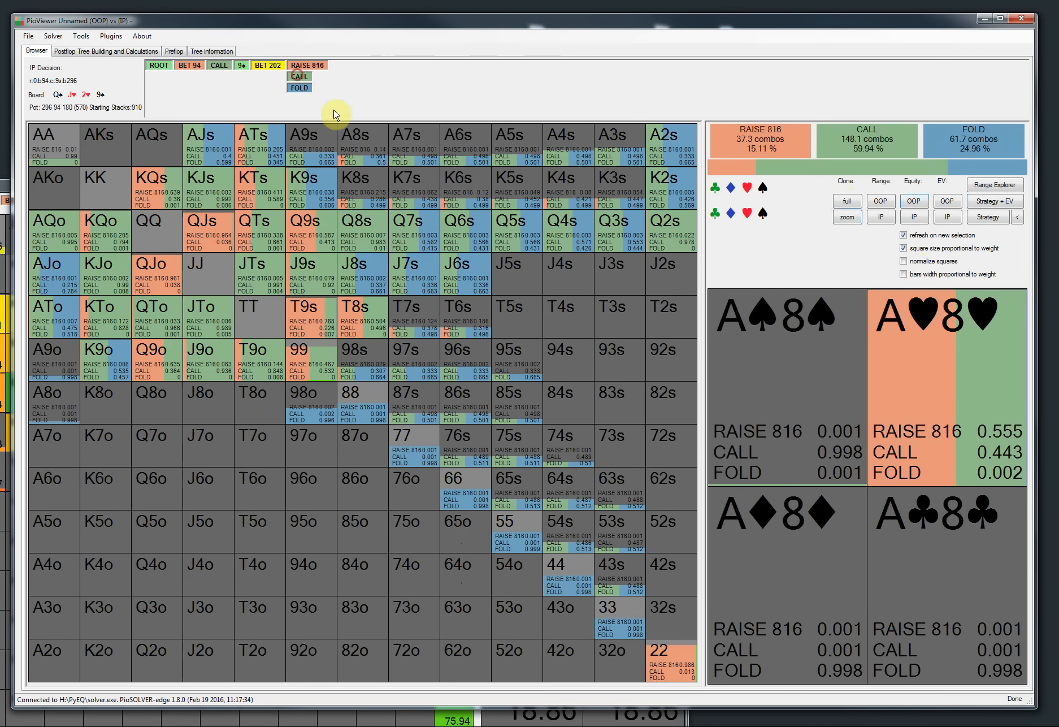
pyautogui.click(440, 230)
pyautogui.click(406, 76)
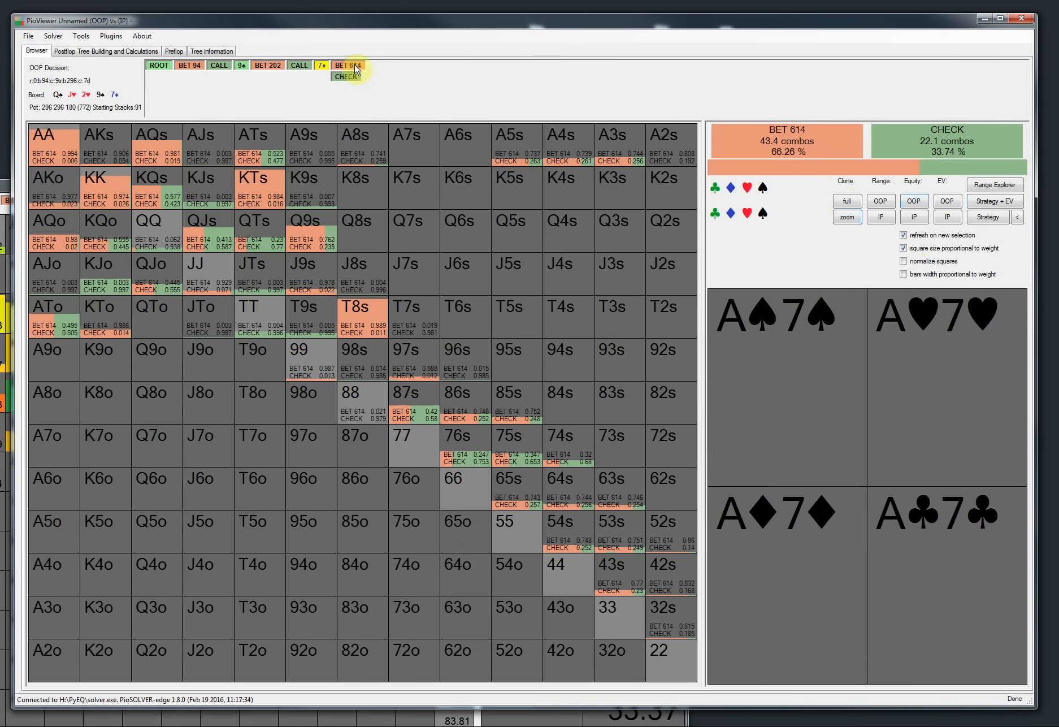
pyautogui.click(347, 68)
# Step: Bring the cloned IP equity window forward, move it to compare with the main view, and close it
pyautogui.click(7, 189)
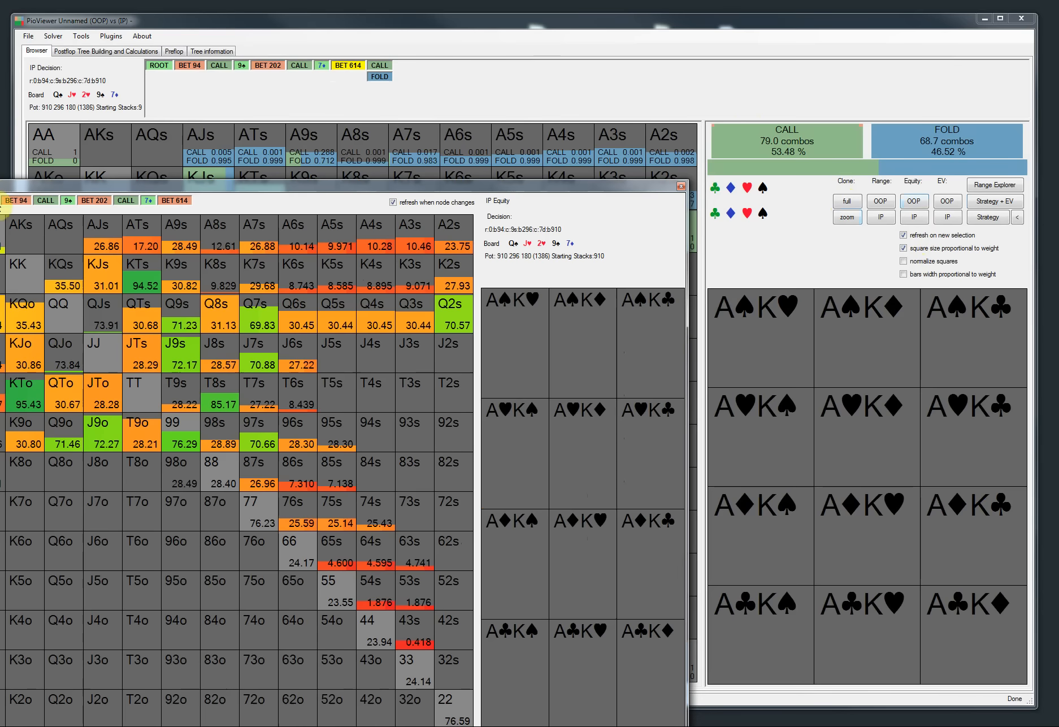
pyautogui.moveTo(215, 185); pyautogui.dragTo(720, 187)
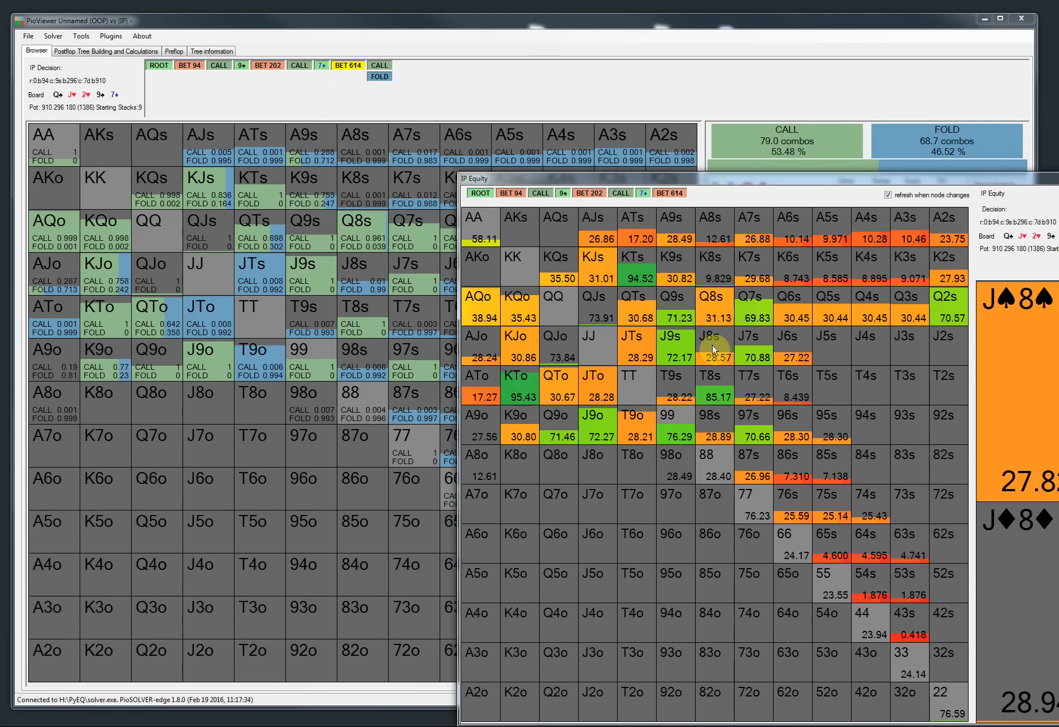
pyautogui.moveTo(726, 188); pyautogui.dragTo(381, 125)
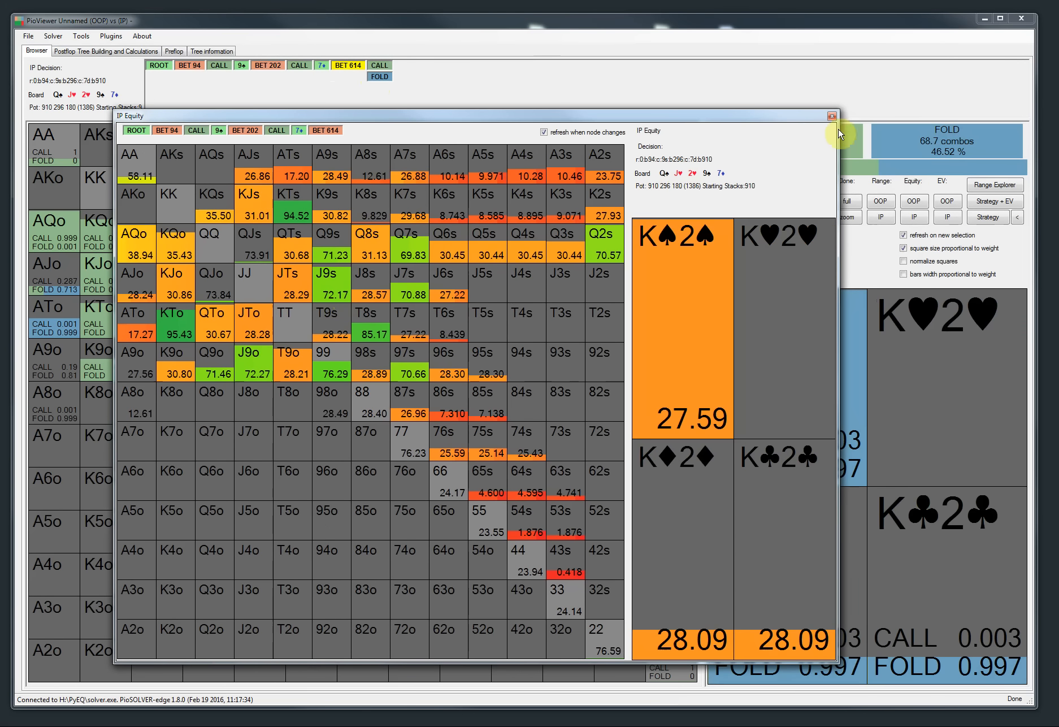
pyautogui.moveTo(840, 114); pyautogui.dragTo(841, 117)
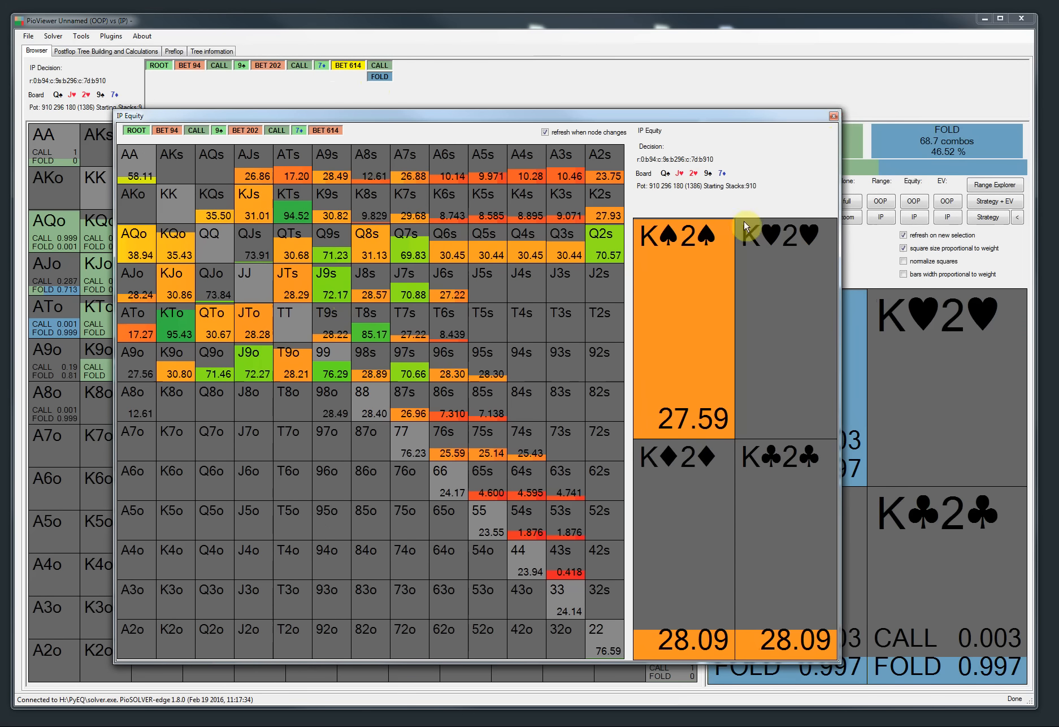
pyautogui.moveTo(768, 118); pyautogui.dragTo(759, 114)
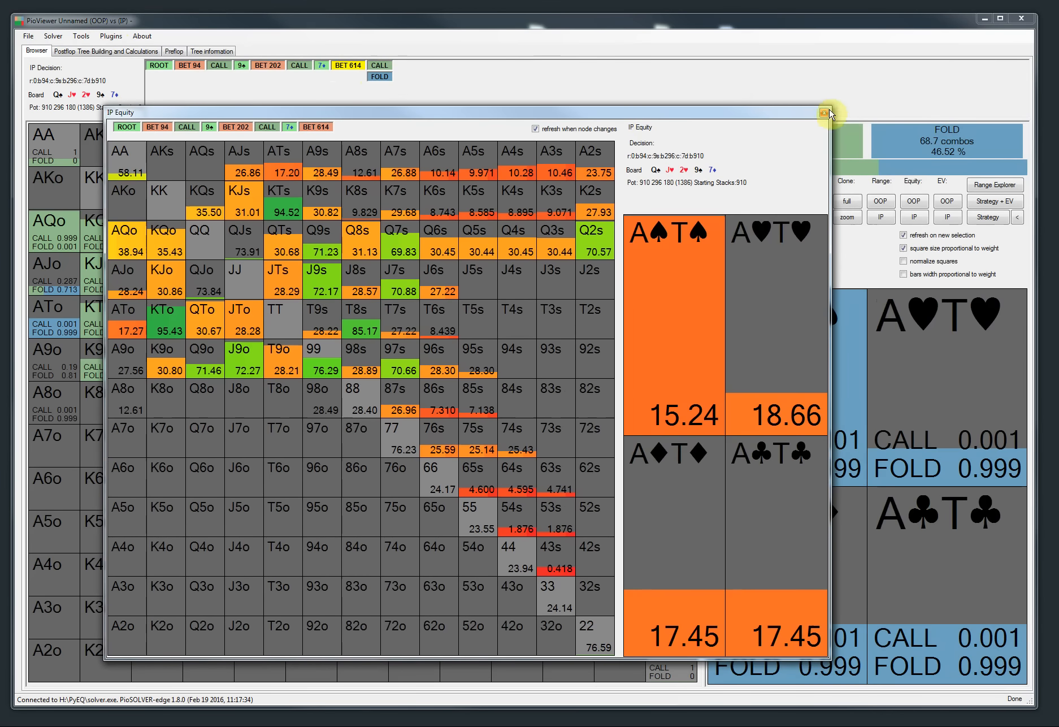
pyautogui.moveTo(745, 117); pyautogui.dragTo(750, 118)
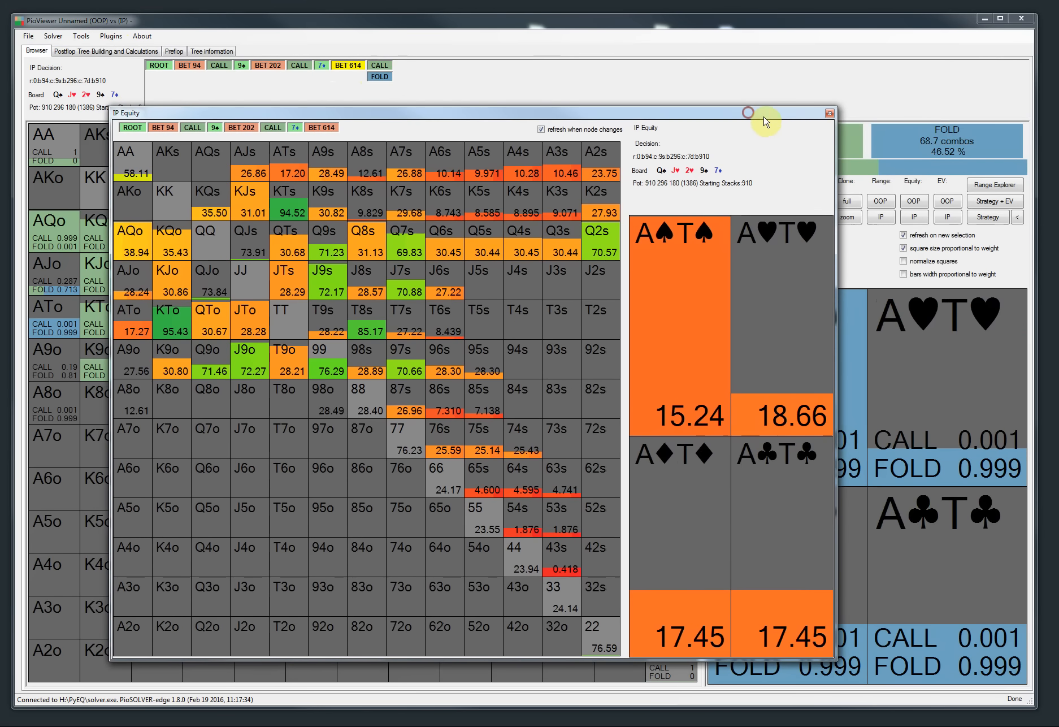
pyautogui.click(829, 115)
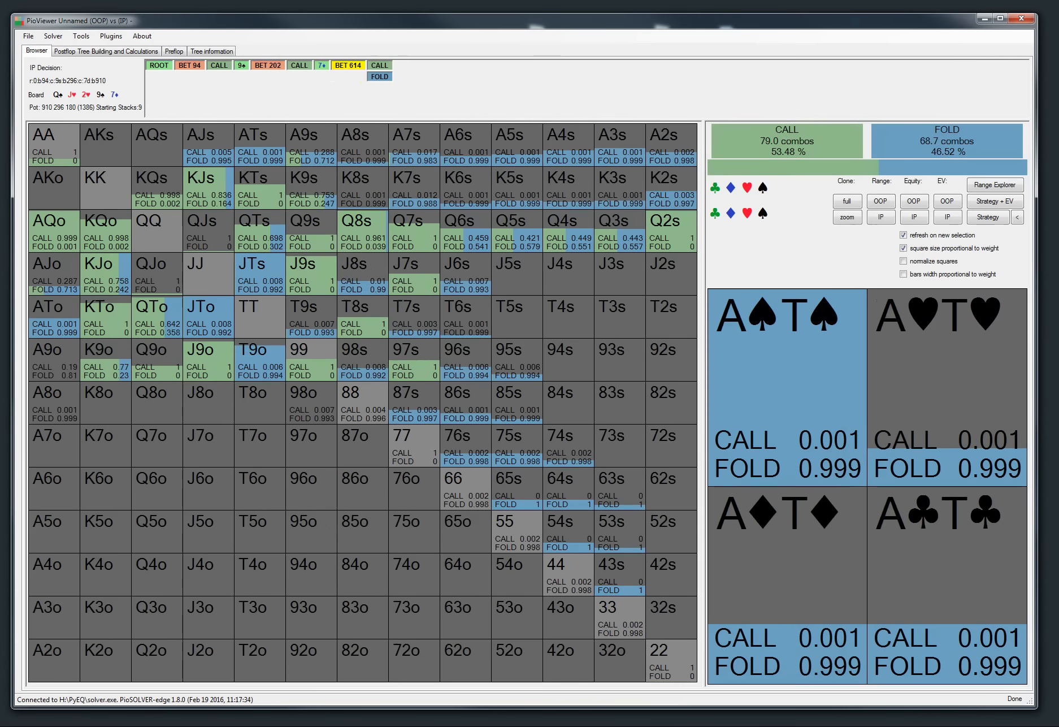
# Step: Review the release-notes item on per-combo stats in aggregation reports and return to the viewer
pyautogui.hotkey('alt', 'Tab')
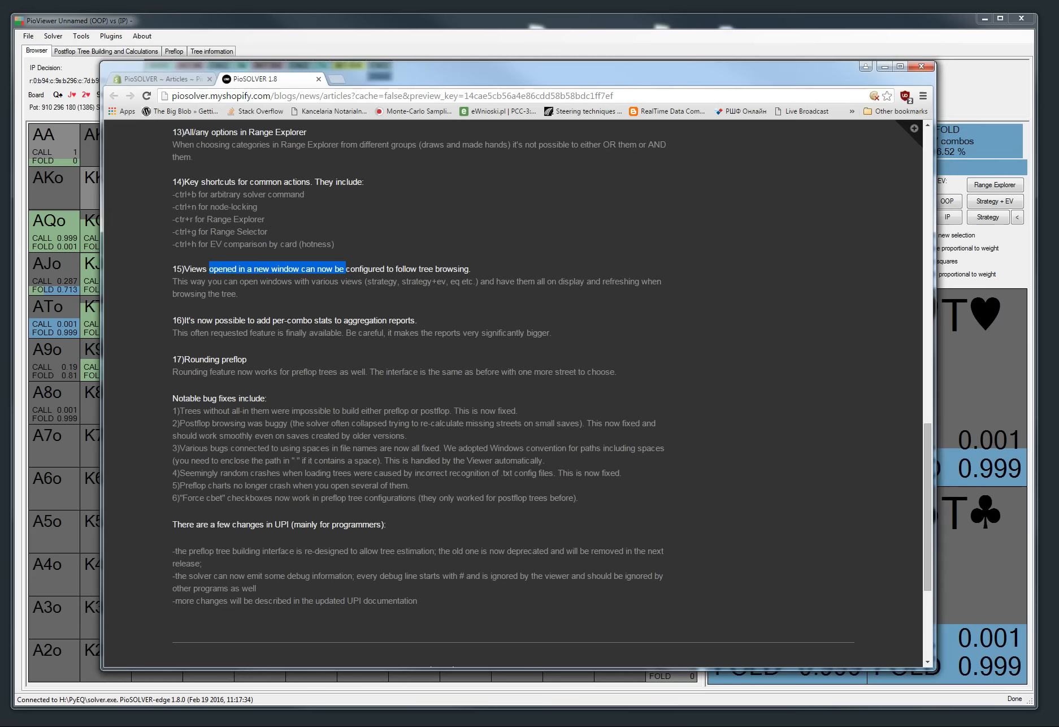
pyautogui.click(352, 385)
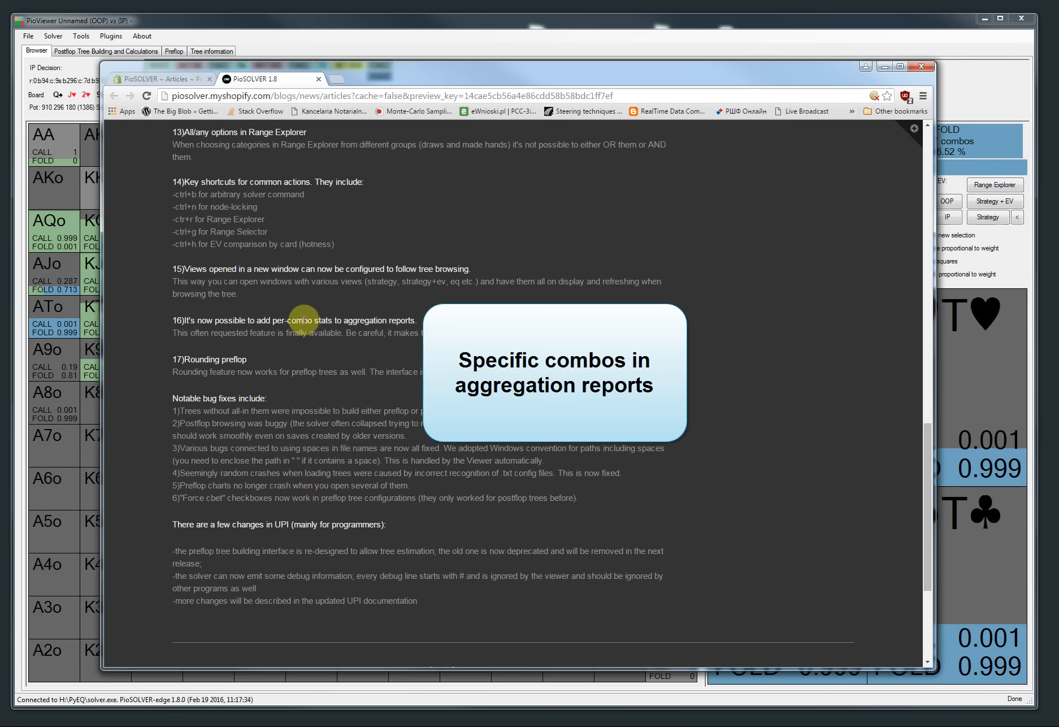
pyautogui.click(883, 67)
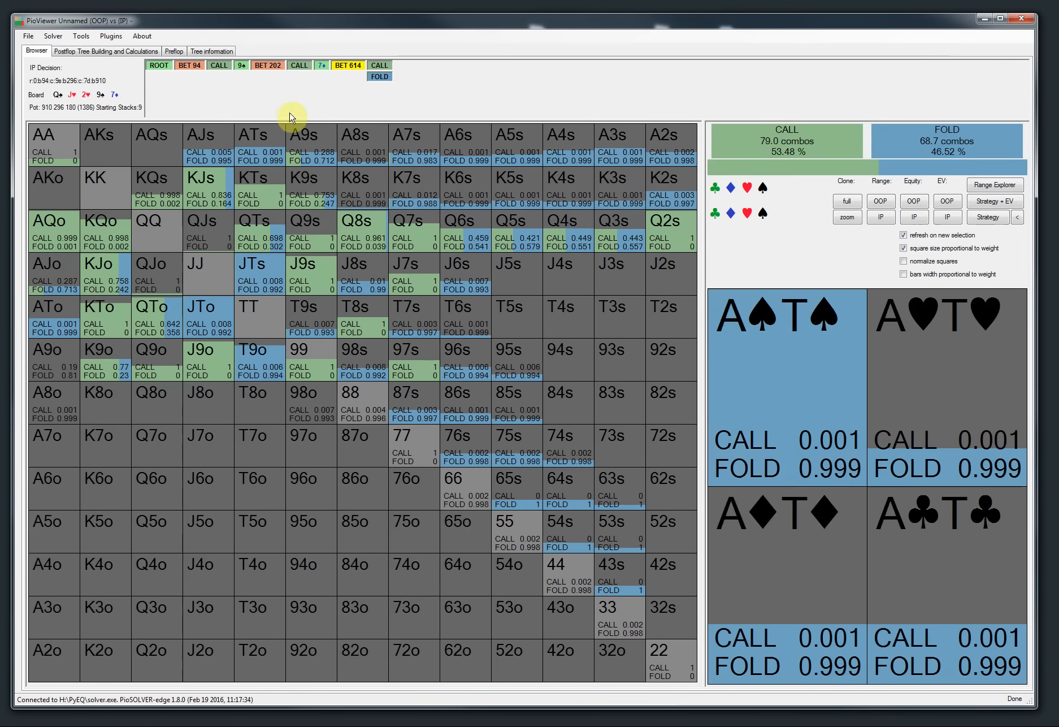
# Step: Run the runouts aggregated frequencies analysis at IP's BET 202 decision, saving the report to Reports\TEST_VIDEO_REPORT
pyautogui.click(265, 66)
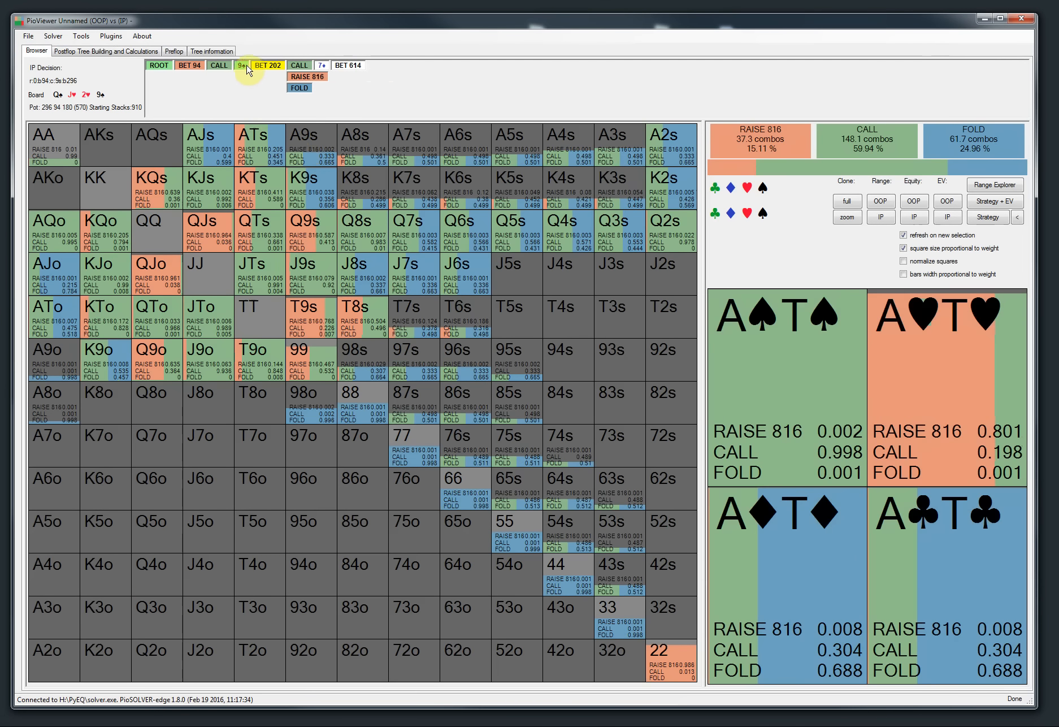
pyautogui.click(111, 36)
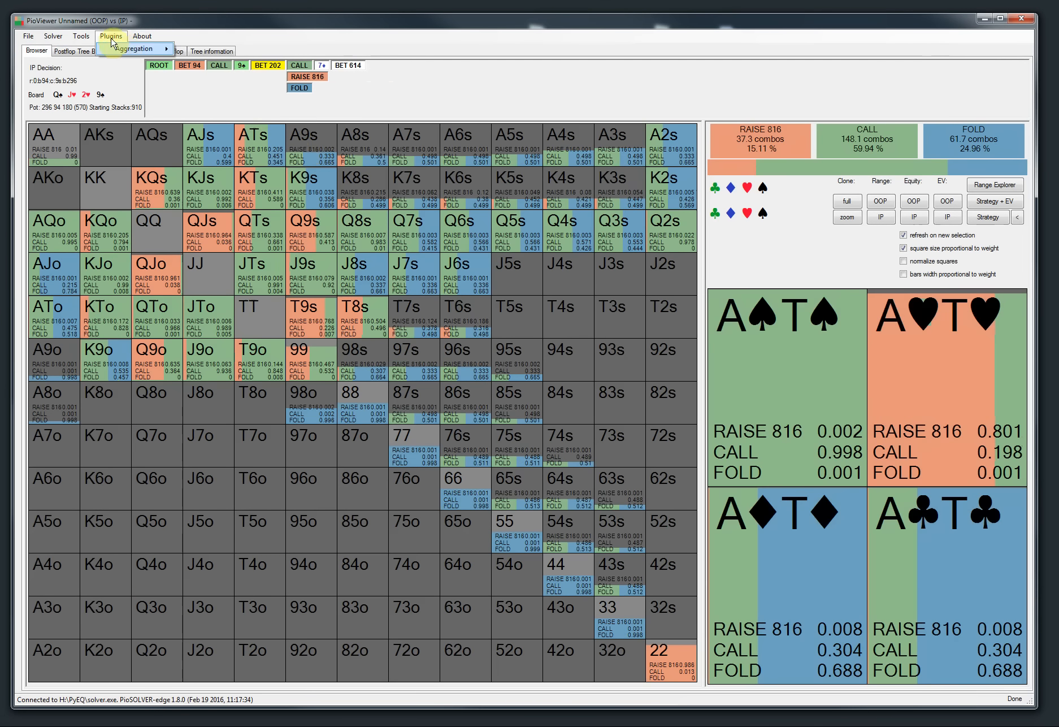
pyautogui.moveTo(120, 51)
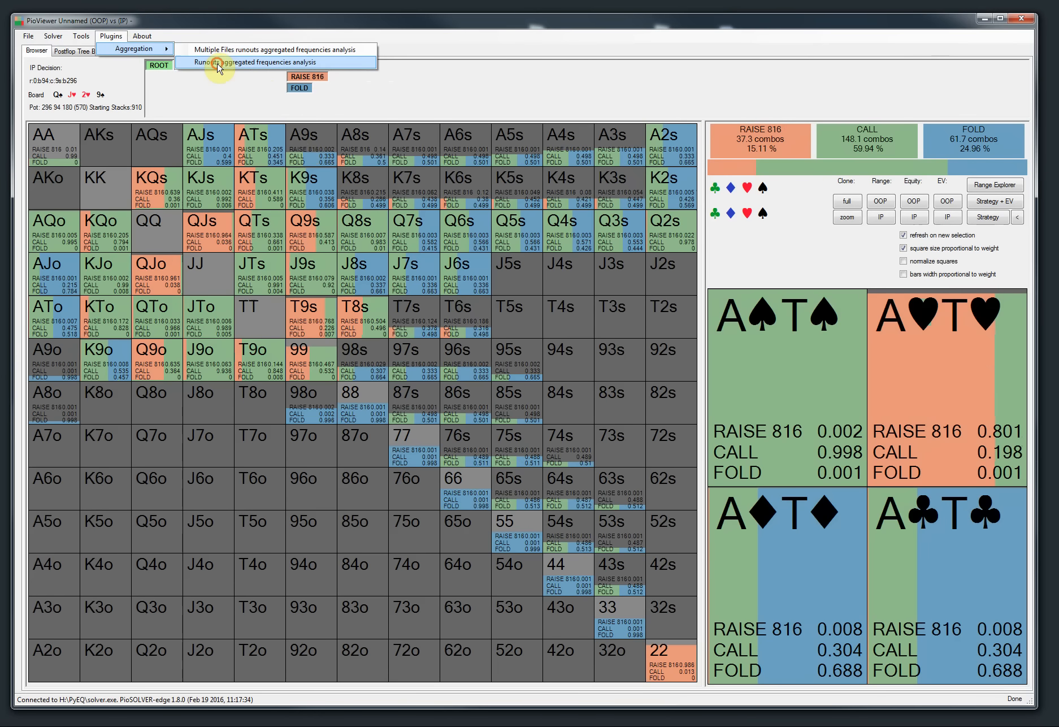
pyautogui.click(218, 64)
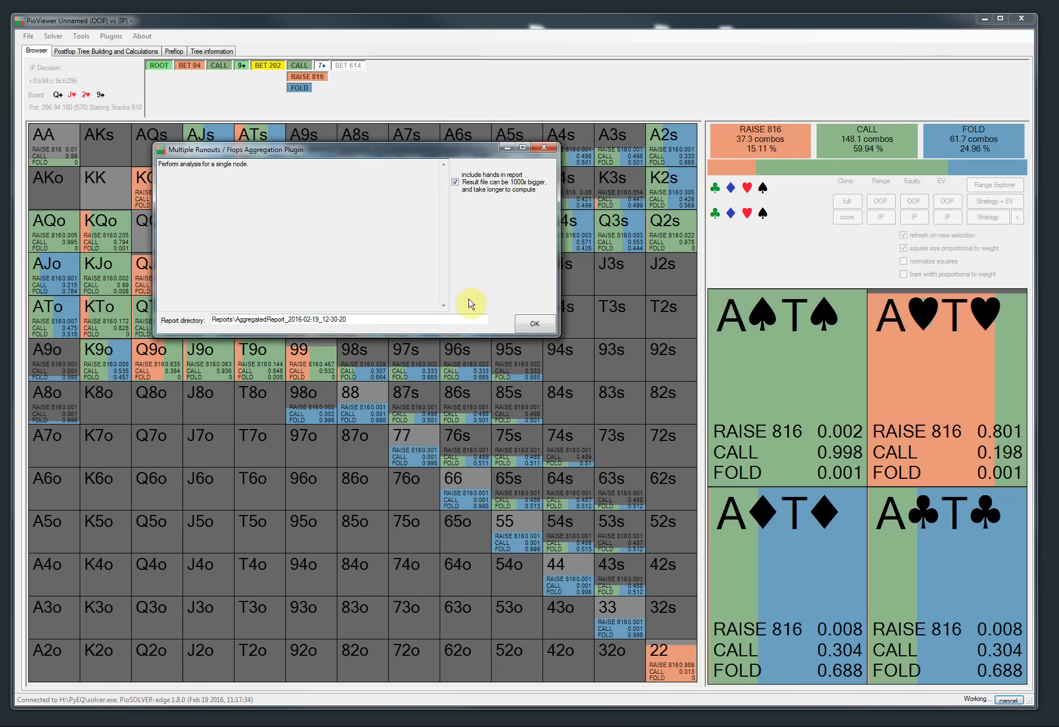
pyautogui.moveTo(364, 318); pyautogui.dragTo(236, 320)
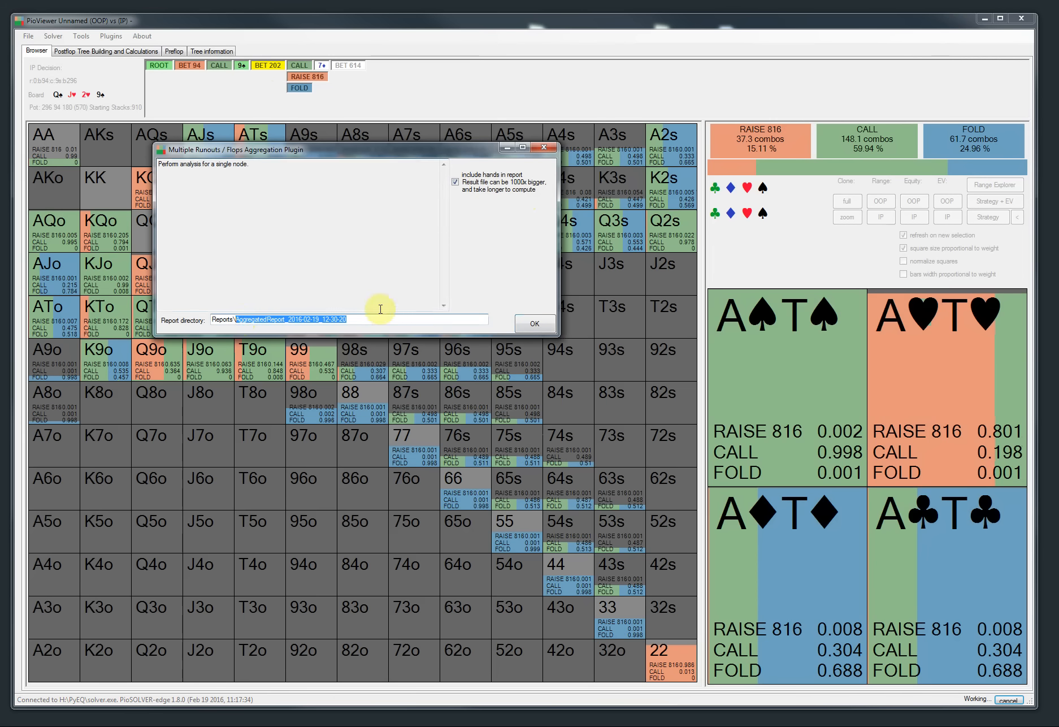
pyautogui.write('TEST_VIDEO_REPORT')
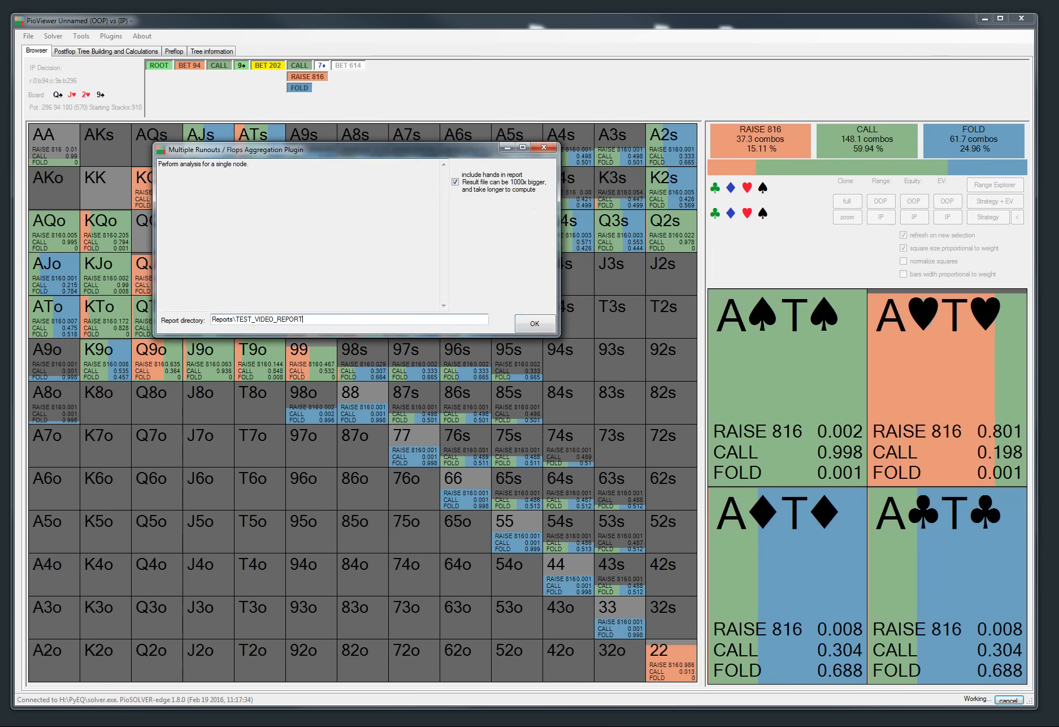
pyautogui.click(534, 324)
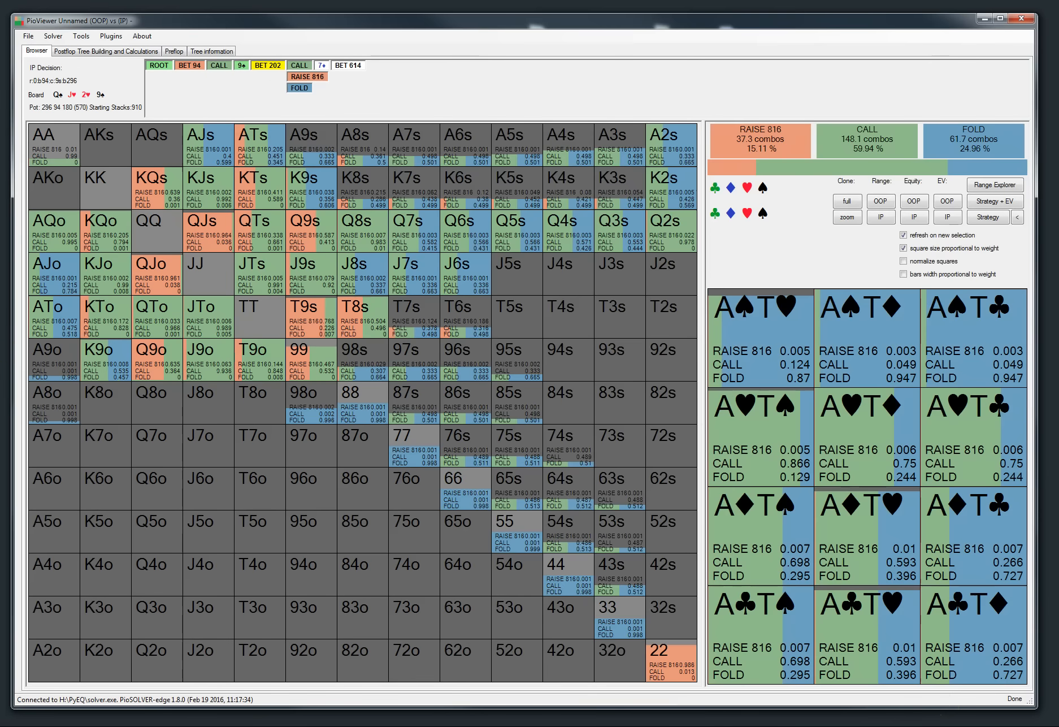
# Step: Open report.csv from the Reports\TEST_VIDEO_REPORT folder in a spreadsheet
pyautogui.hotkey('alt', 'Tab')
pyautogui.moveTo(701, 111); pyautogui.dragTo(0, 148)
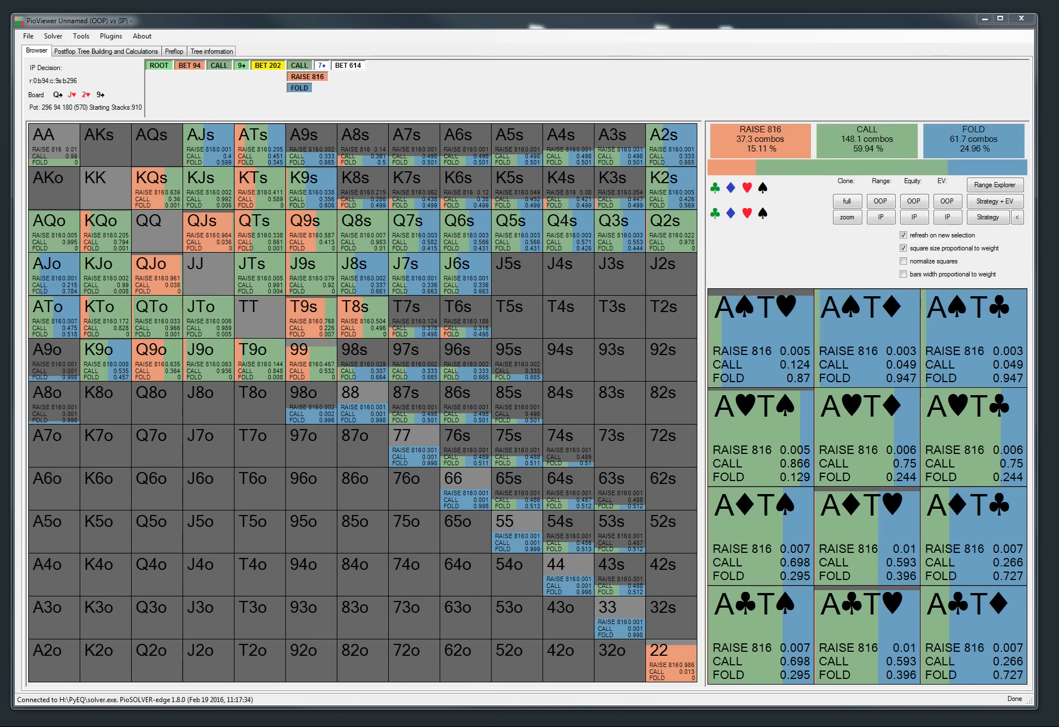
pyautogui.moveTo(0, 136); pyautogui.dragTo(335, 68)
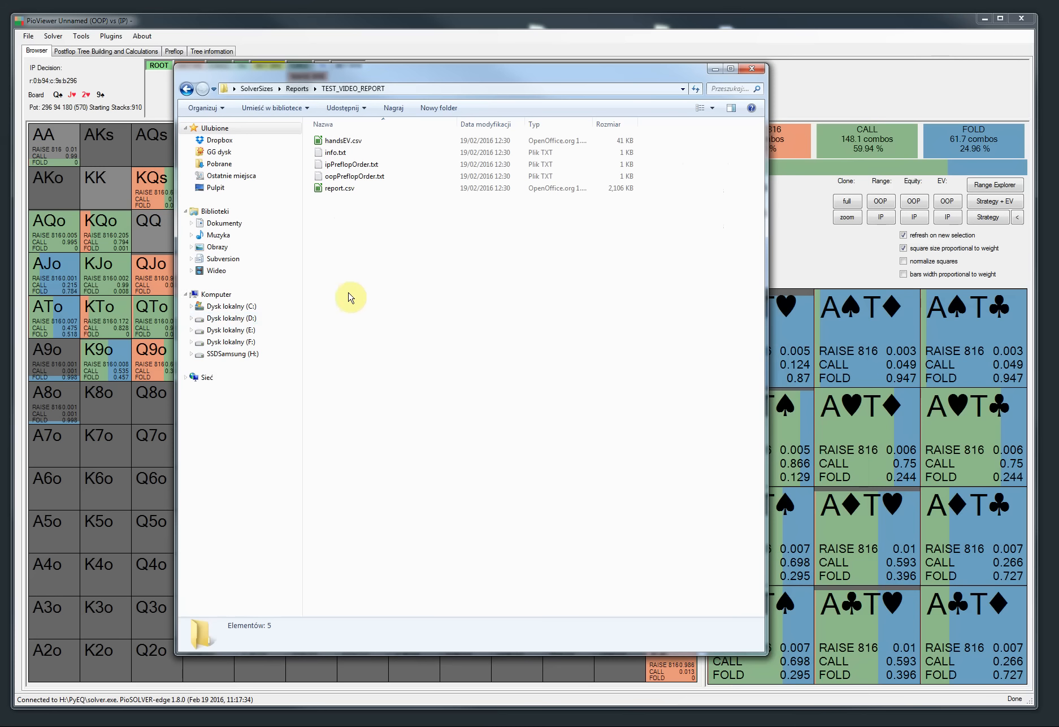
pyautogui.doubleClick(346, 192)
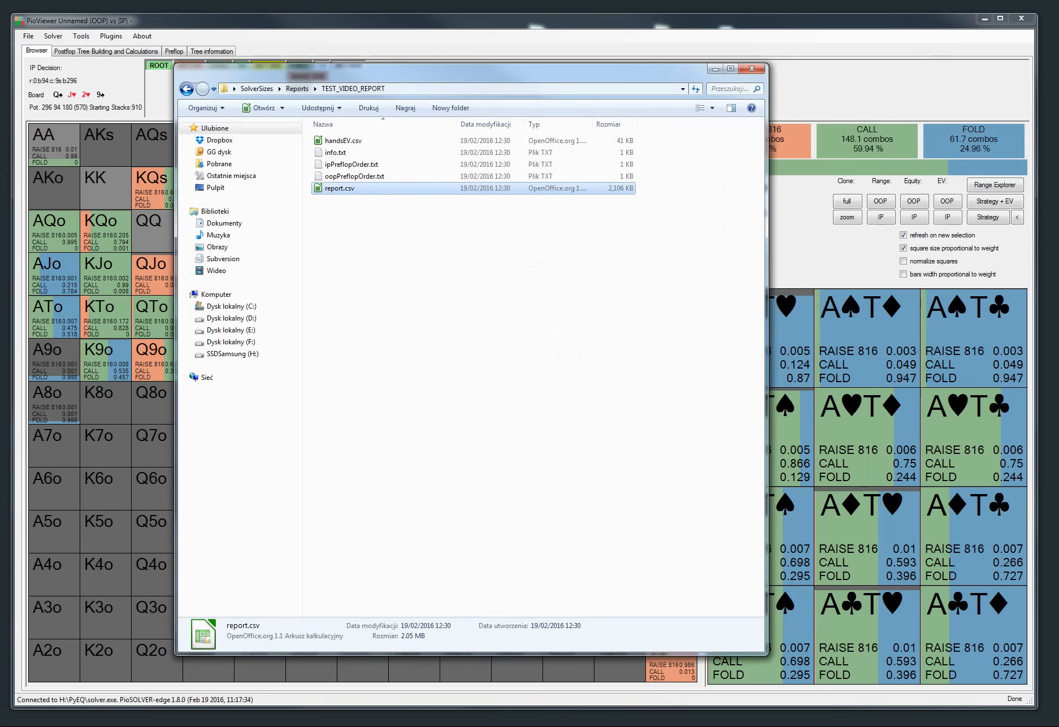
pyautogui.click(579, 515)
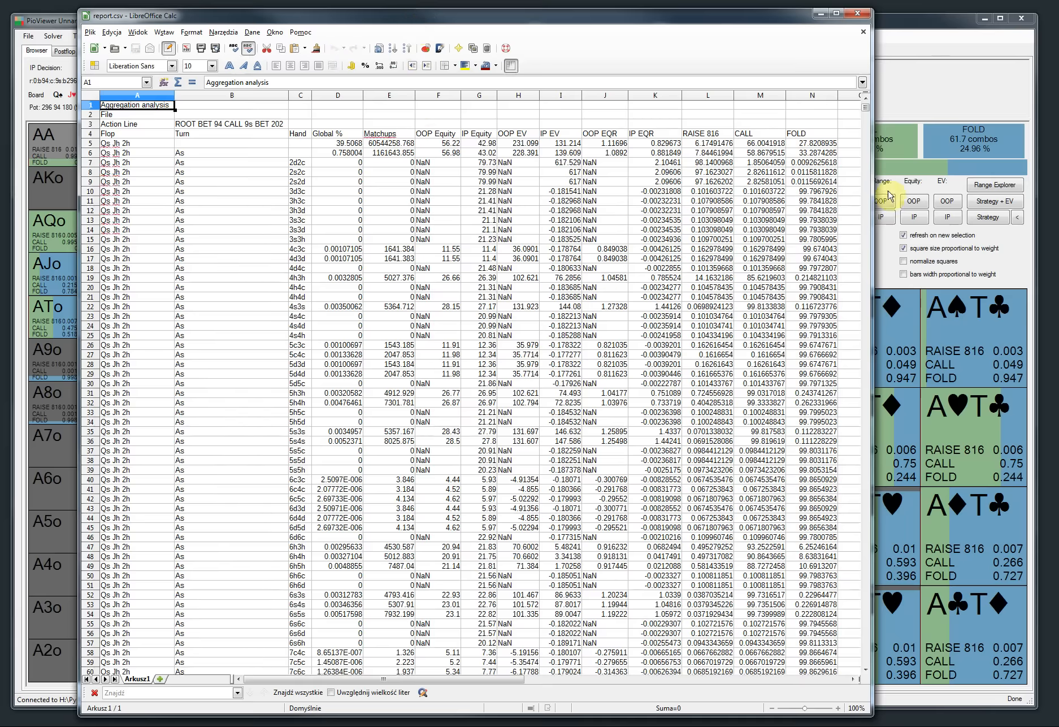
# Step: Narrow the Turn column and scroll through the report's per-combo rows to examine them
pyautogui.moveTo(871, 108)
pyautogui.mouseDown()
pyautogui.moveTo(874, 657)
pyautogui.moveTo(859, 664)
pyautogui.moveTo(858, 105)
pyautogui.mouseUp()
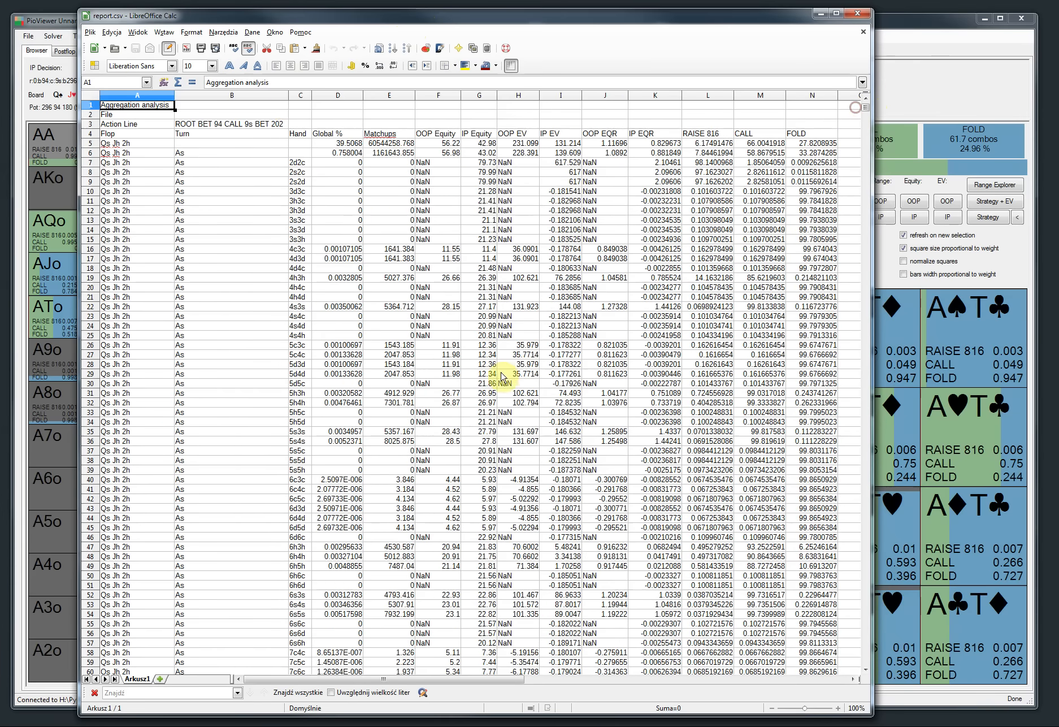
pyautogui.moveTo(288, 95); pyautogui.dragTo(224, 98)
pyautogui.click(186, 200)
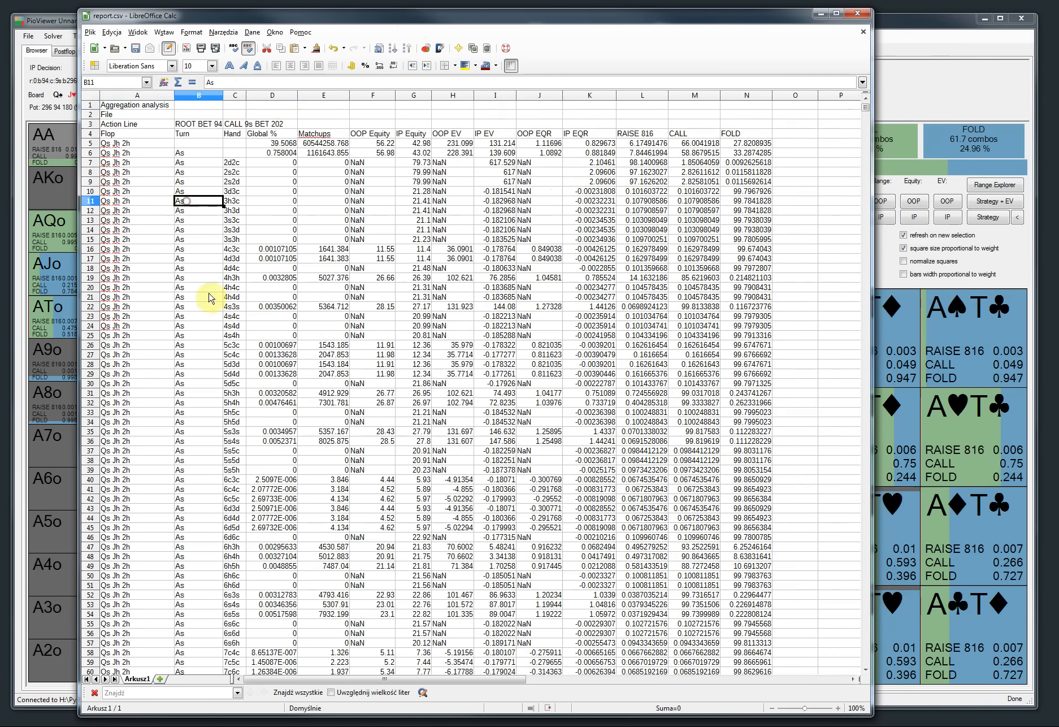
pyautogui.scroll(-1, 212, 266)
pyautogui.click(233, 173)
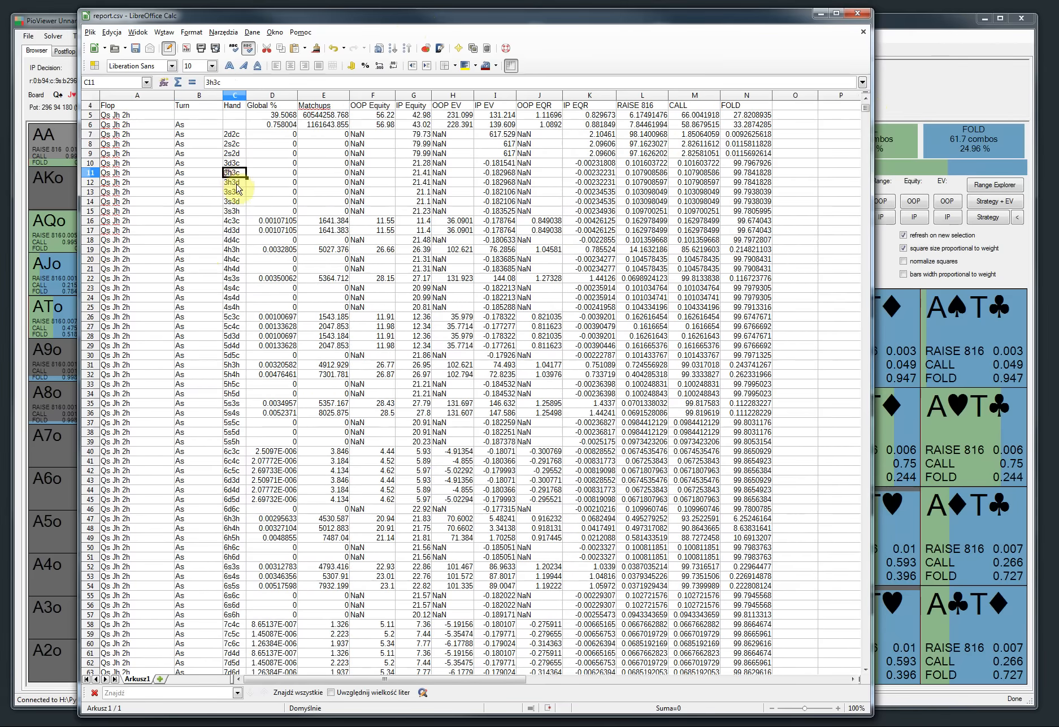
pyautogui.scroll(-20, 221, 480)
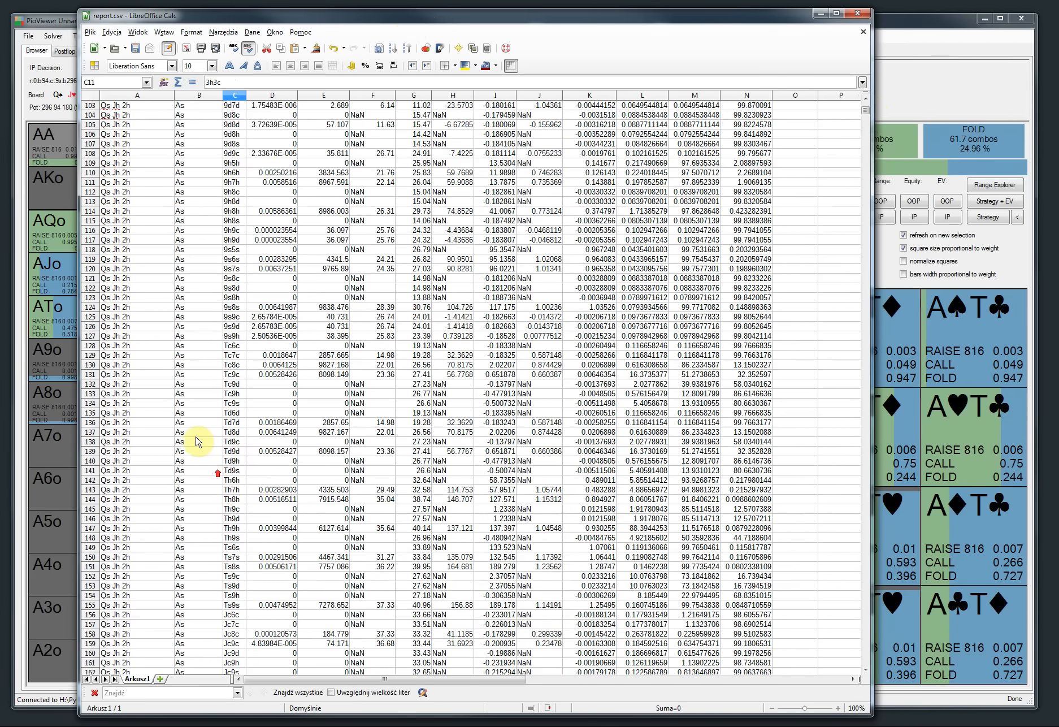
pyautogui.click(233, 441)
pyautogui.scroll(-20, 254, 509)
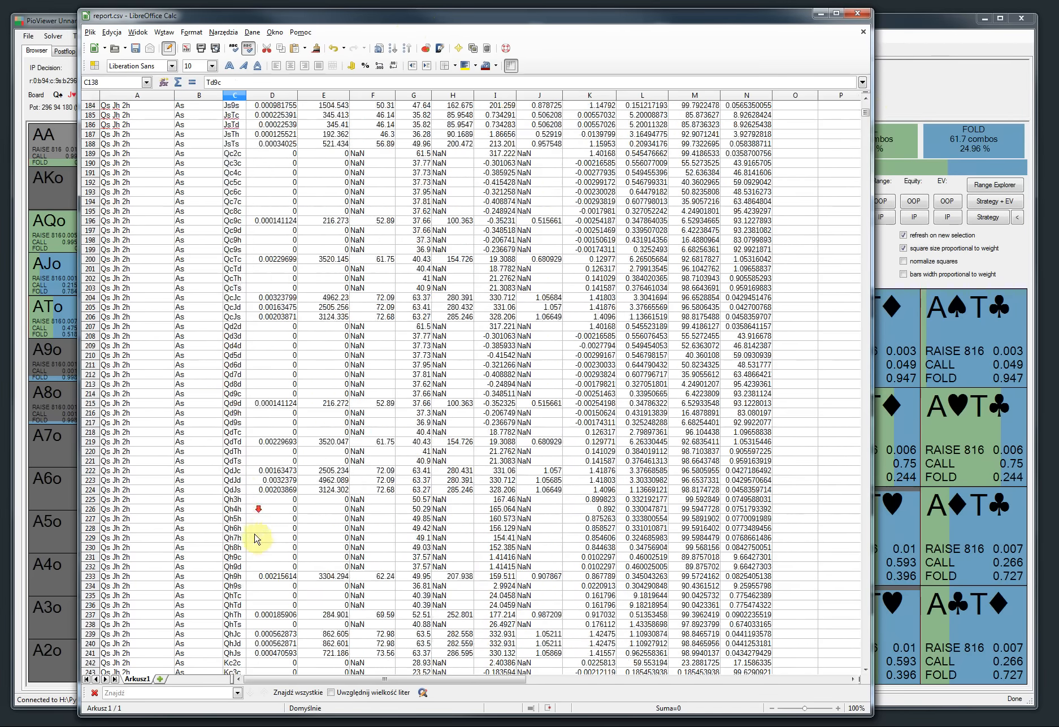
pyautogui.scroll(-20, 255, 538)
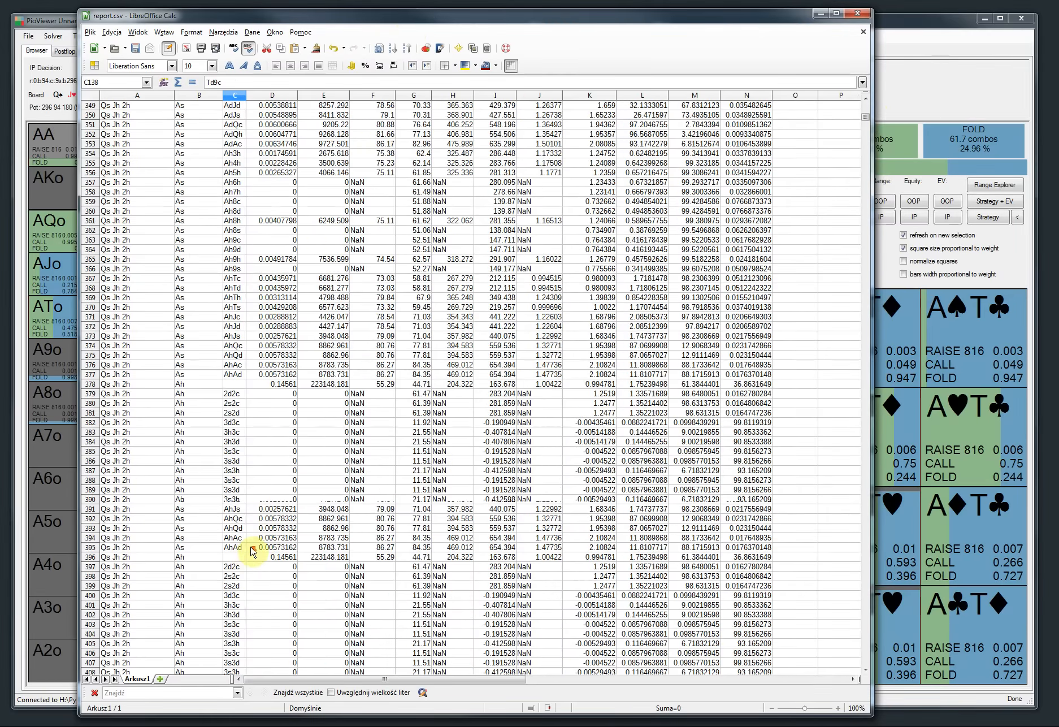
pyautogui.scroll(-20, 252, 551)
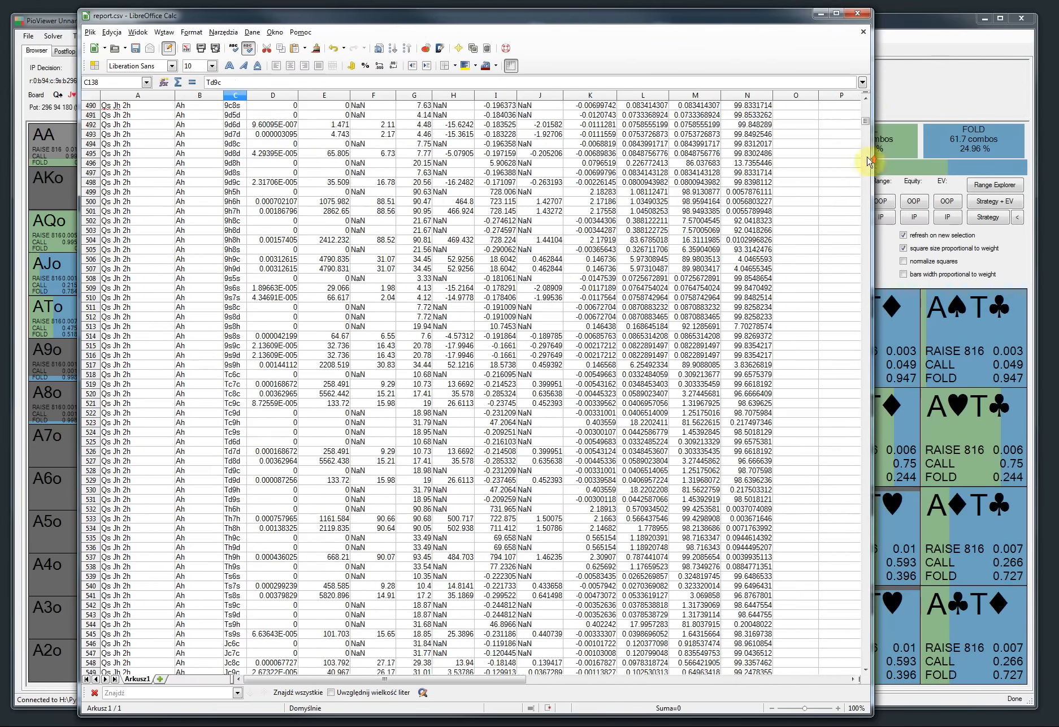
pyautogui.scroll(1, 864, 126)
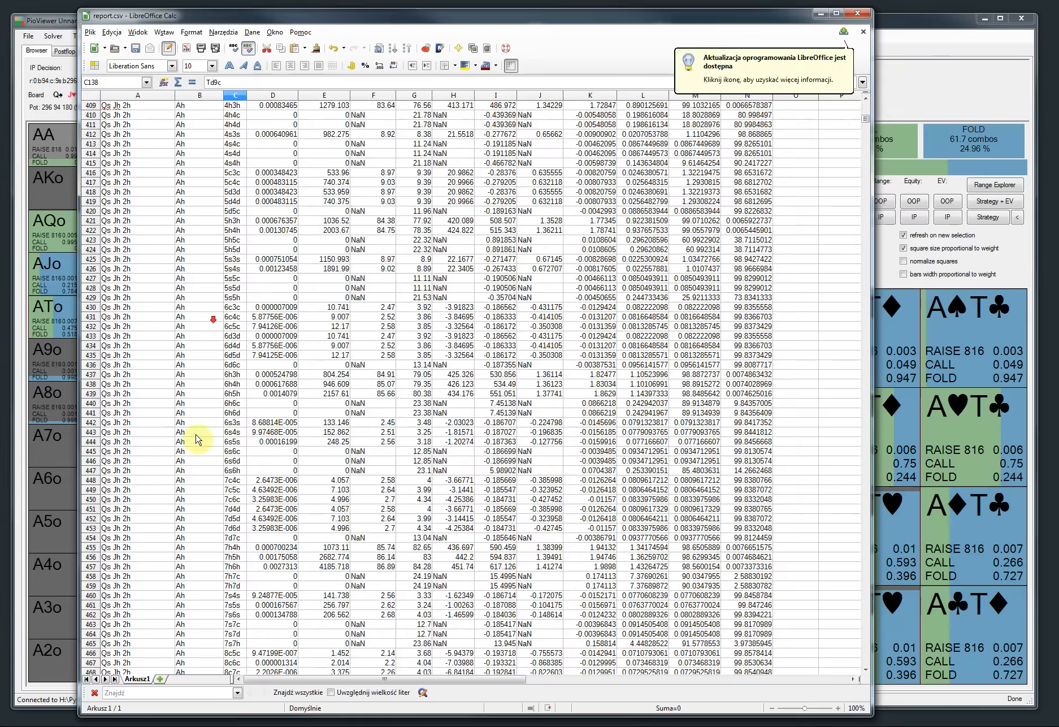
pyautogui.moveTo(866, 120); pyautogui.dragTo(862, 266)
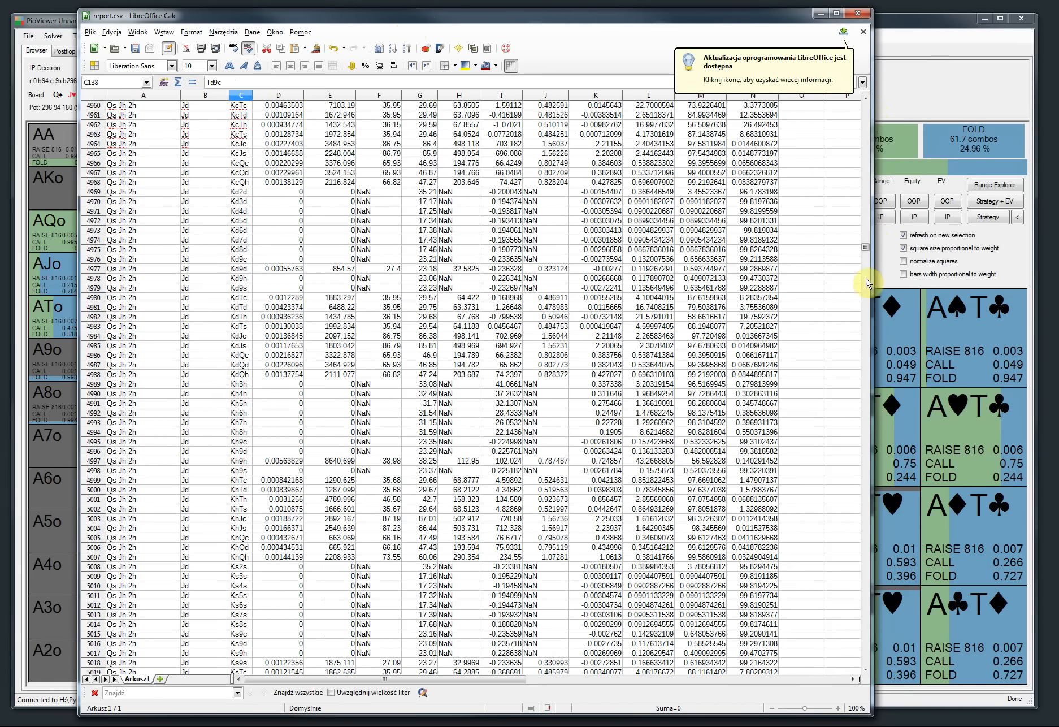
pyautogui.moveTo(864, 244); pyautogui.dragTo(871, 164)
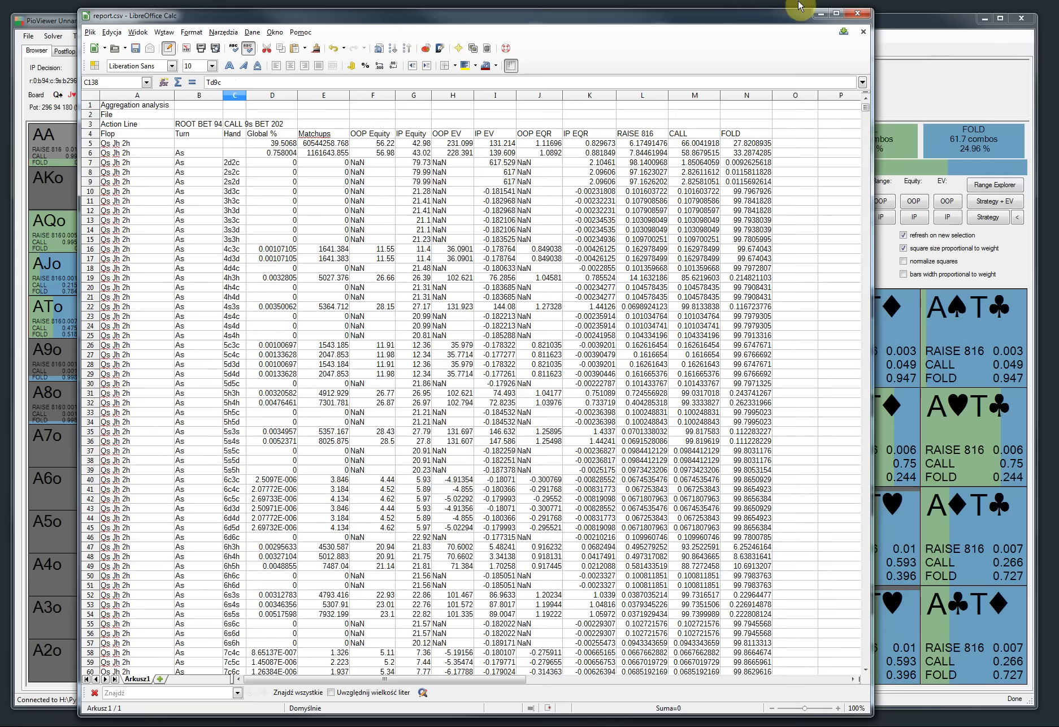
# Step: Close the spreadsheet, inspect the other report files in the folder, and close the folder window
pyautogui.click(858, 12)
pyautogui.click(497, 394)
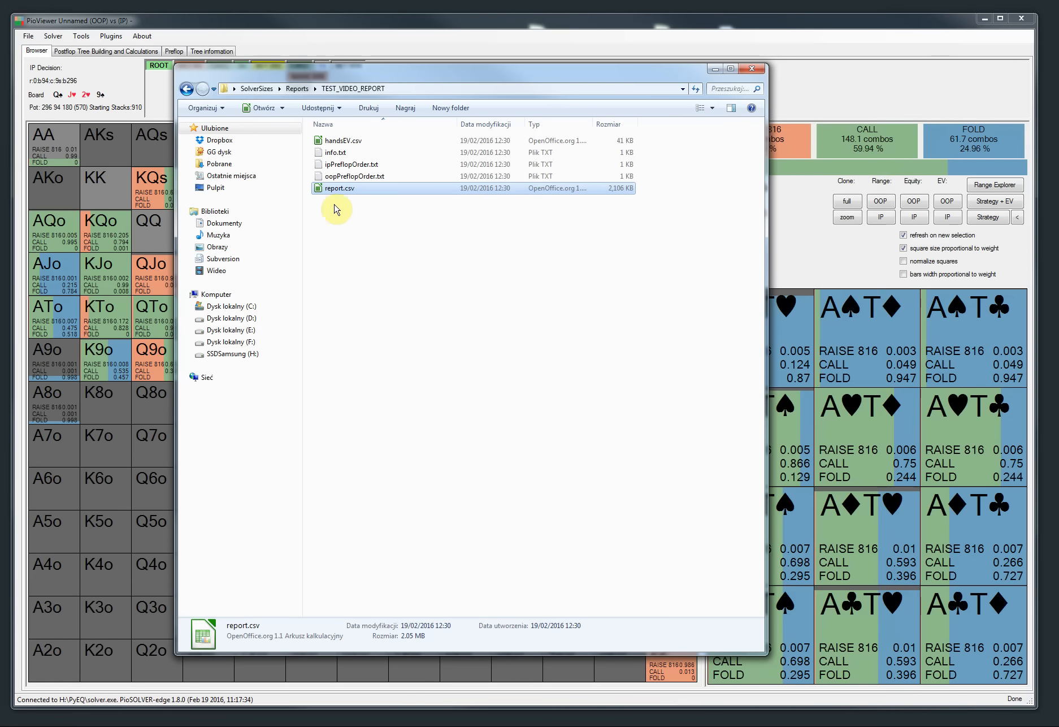
pyautogui.click(347, 167)
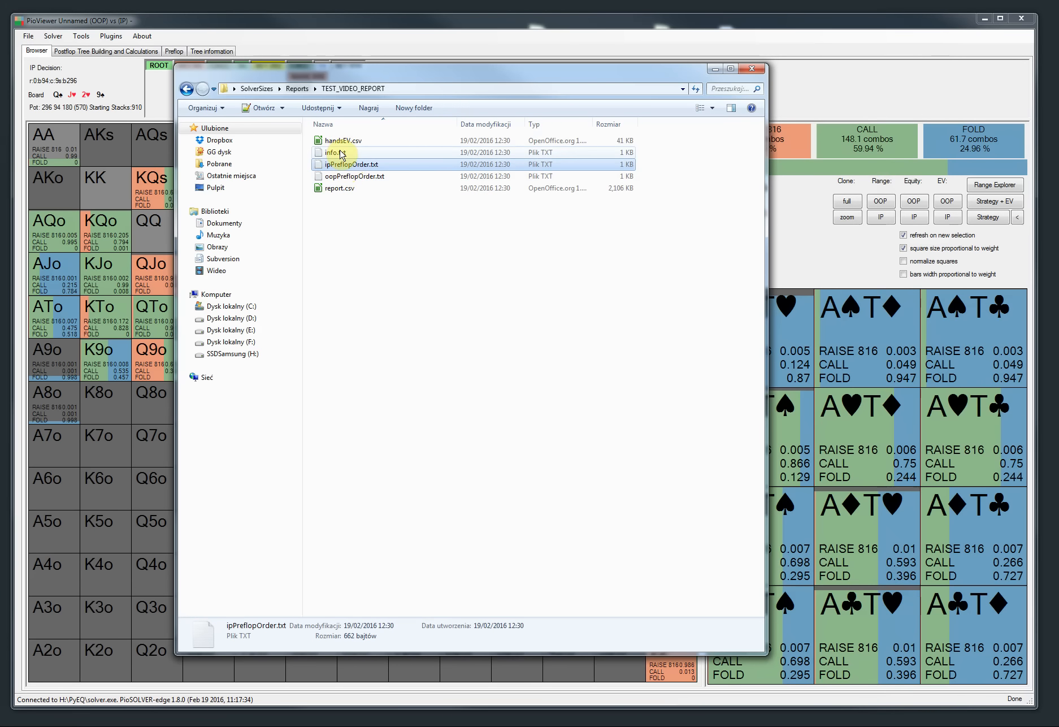
pyautogui.click(342, 141)
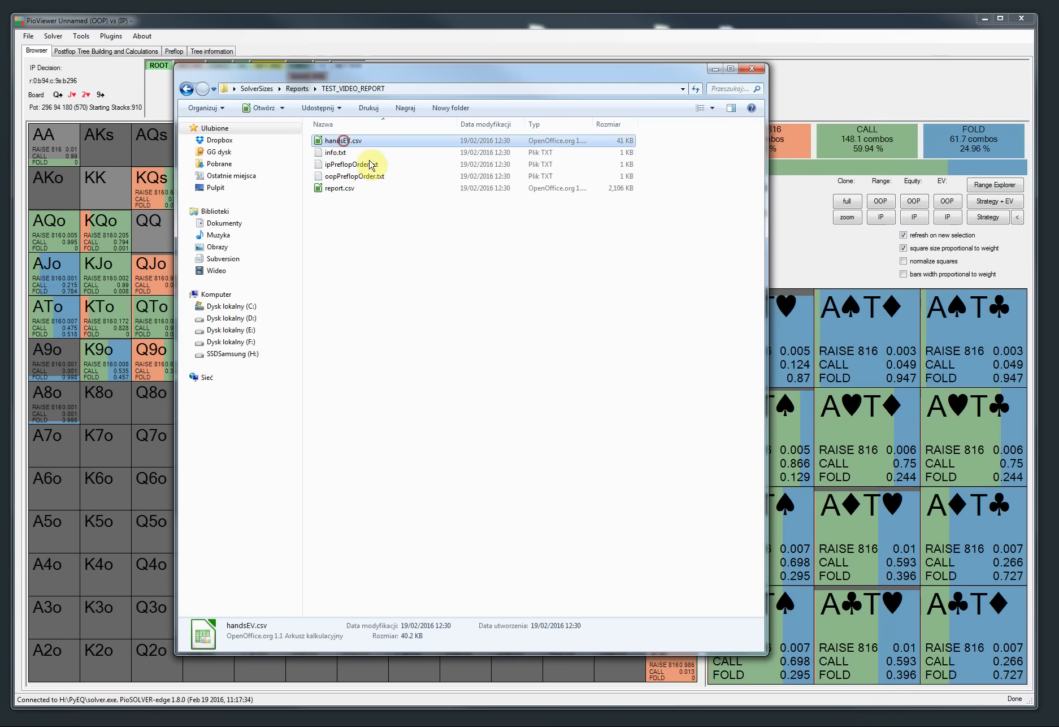
pyautogui.click(759, 70)
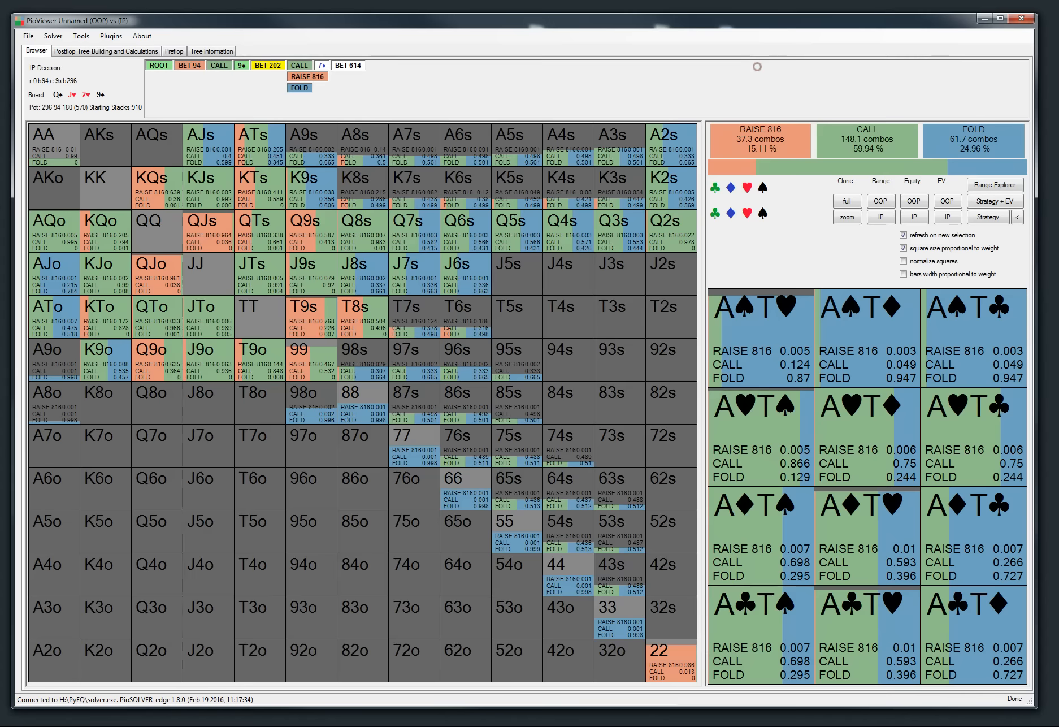
# Step: Review the release-notes item on preflop rounding and minimize the browser
pyautogui.hotkey('alt', 'Tab')
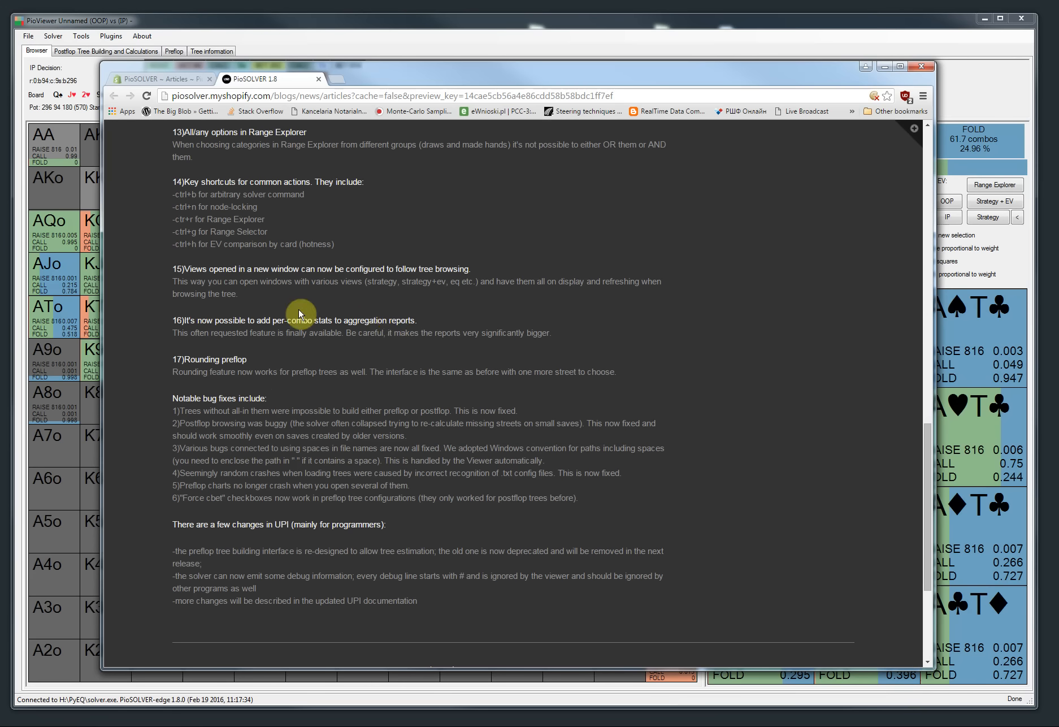
pyautogui.click(901, 66)
pyautogui.click(1058, 0)
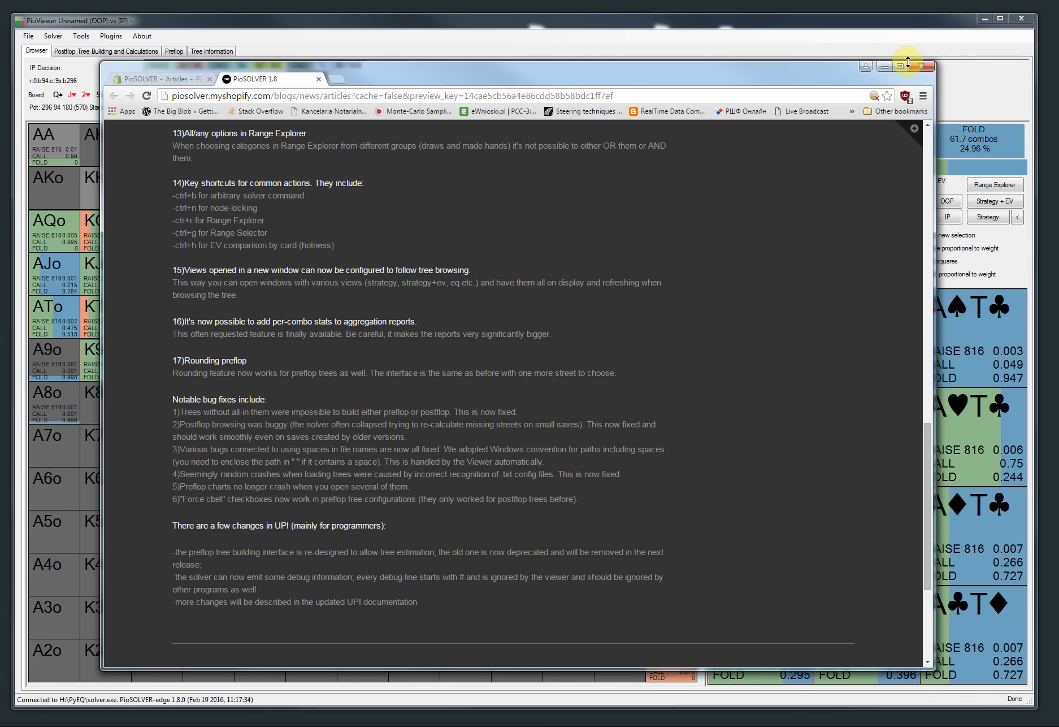
pyautogui.click(885, 70)
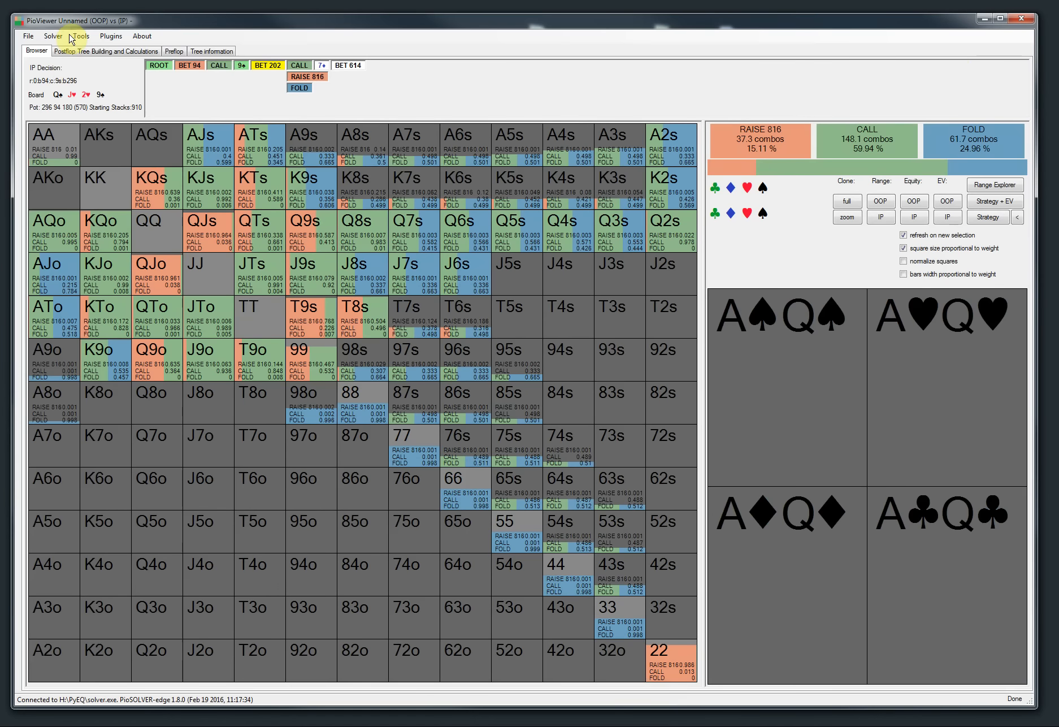
# Step: Open the Round Strategies dialog, try the flop, turn and river street option, and cancel it
pyautogui.click(72, 36)
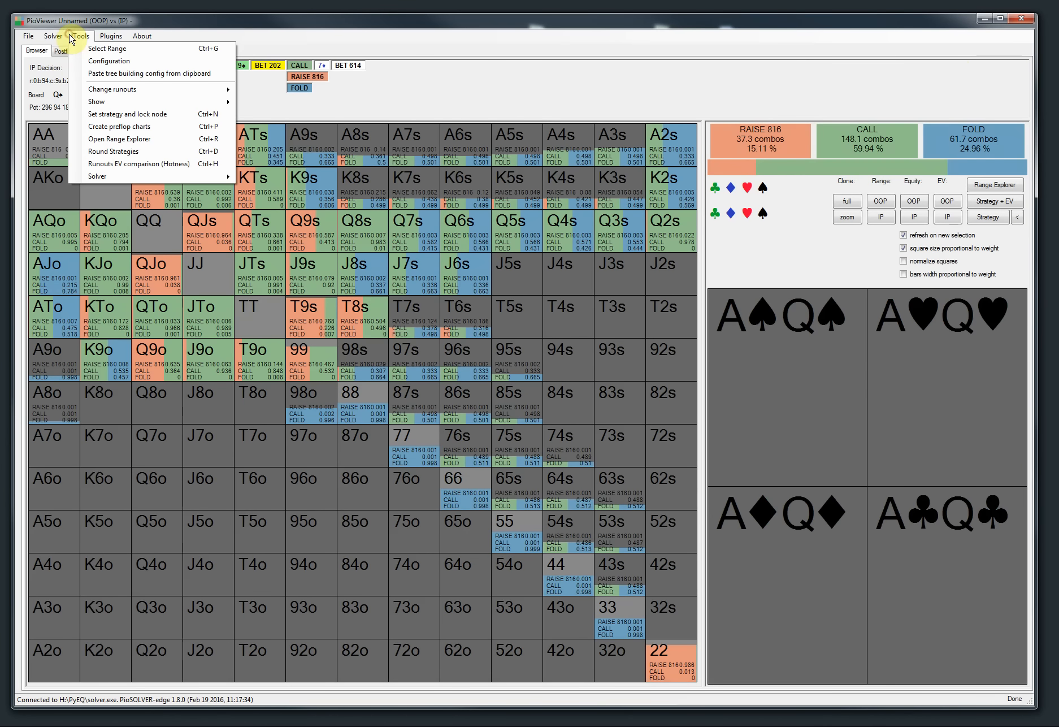
pyautogui.click(113, 177)
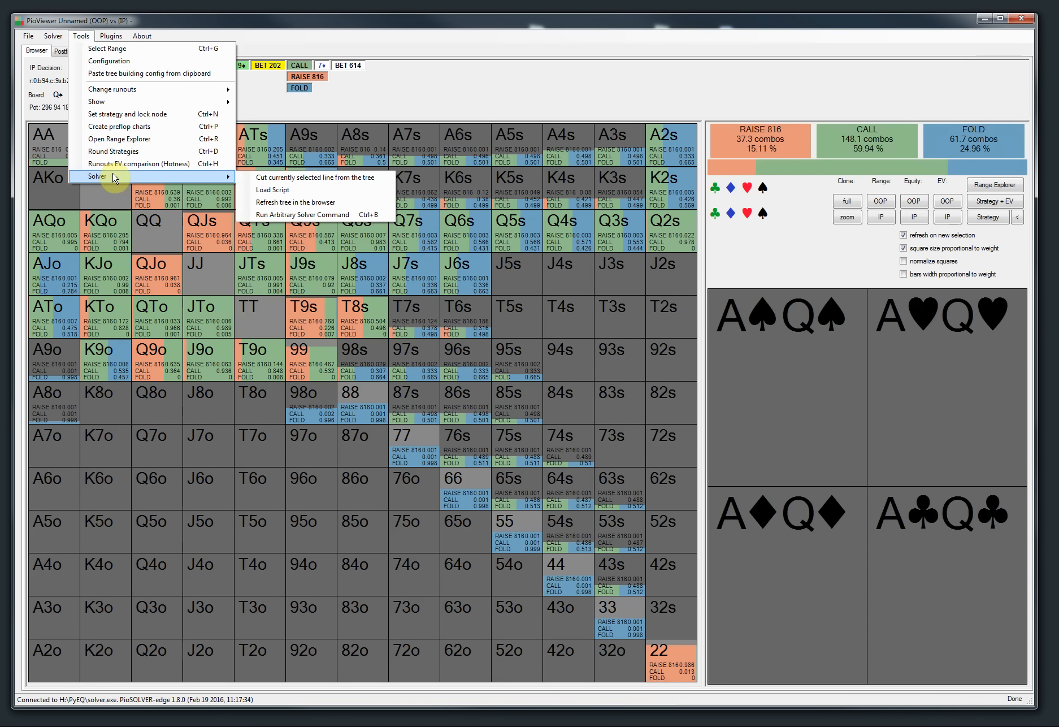
pyautogui.click(119, 151)
pyautogui.click(78, 35)
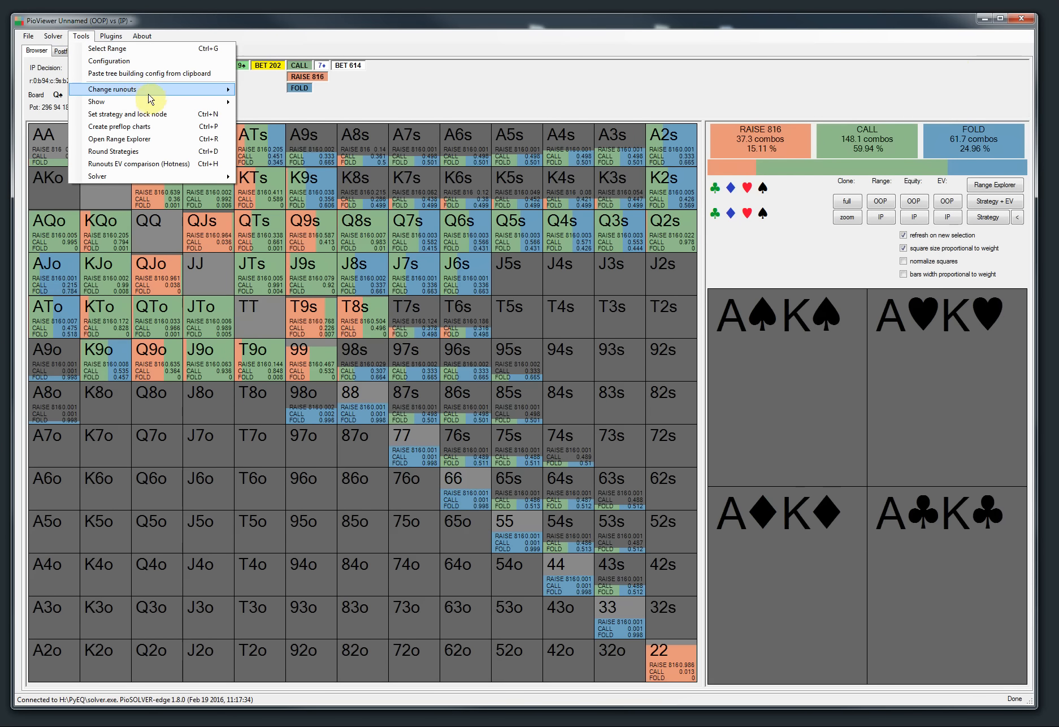
pyautogui.moveTo(153, 103)
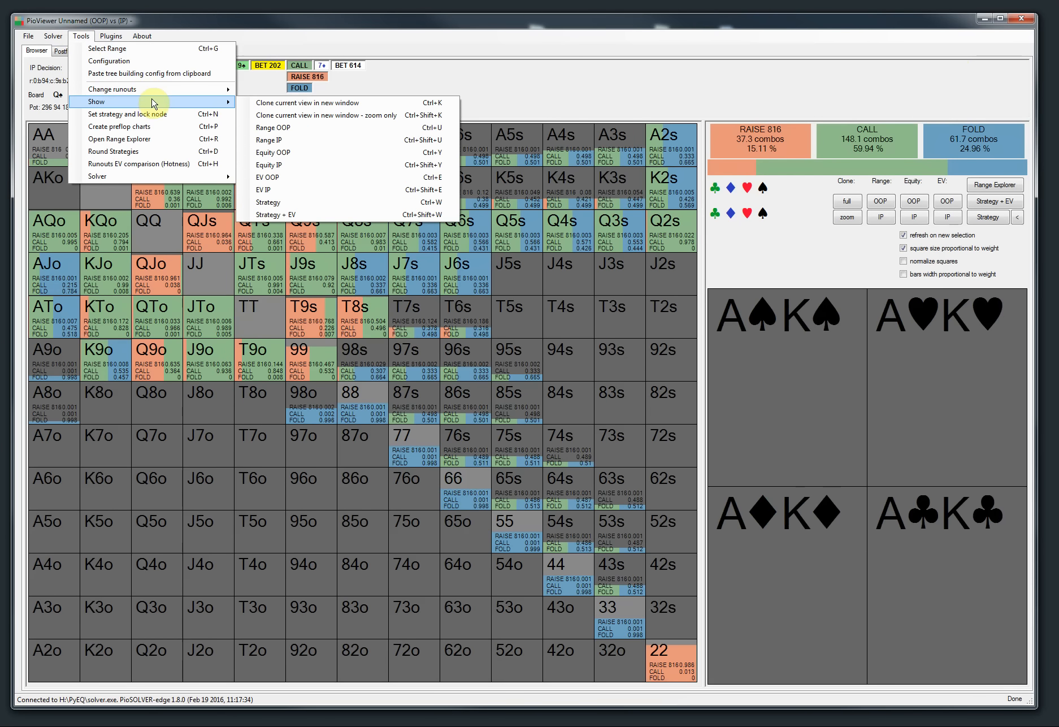
pyautogui.click(119, 151)
pyautogui.moveTo(480, 190); pyautogui.dragTo(409, 195)
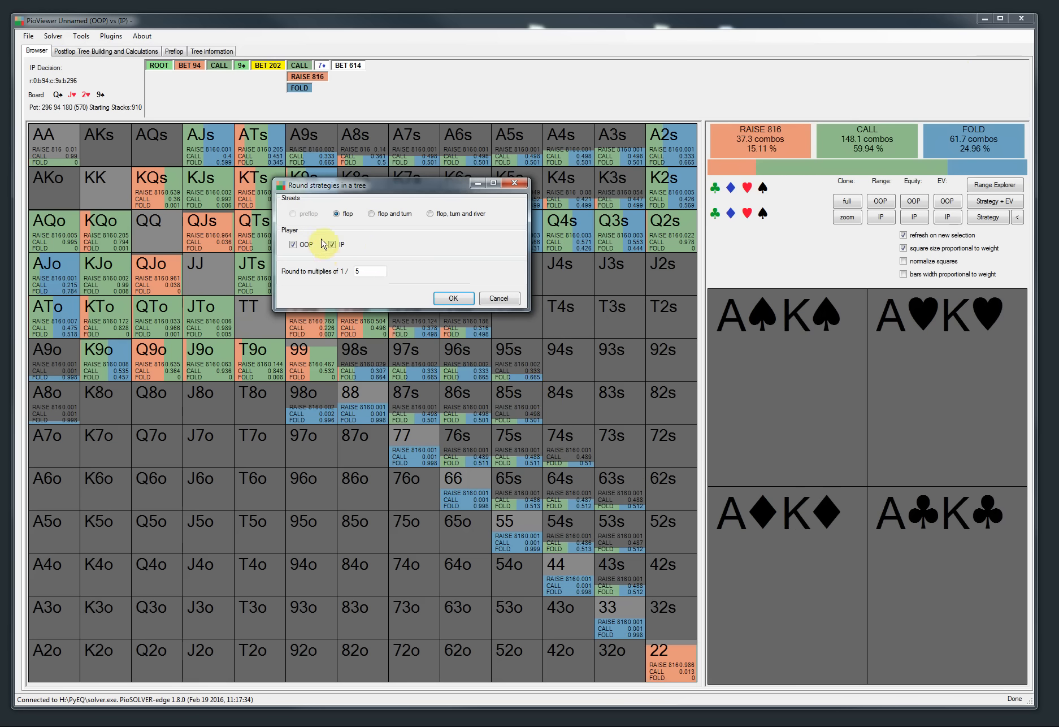
pyautogui.click(430, 214)
pyautogui.click(337, 214)
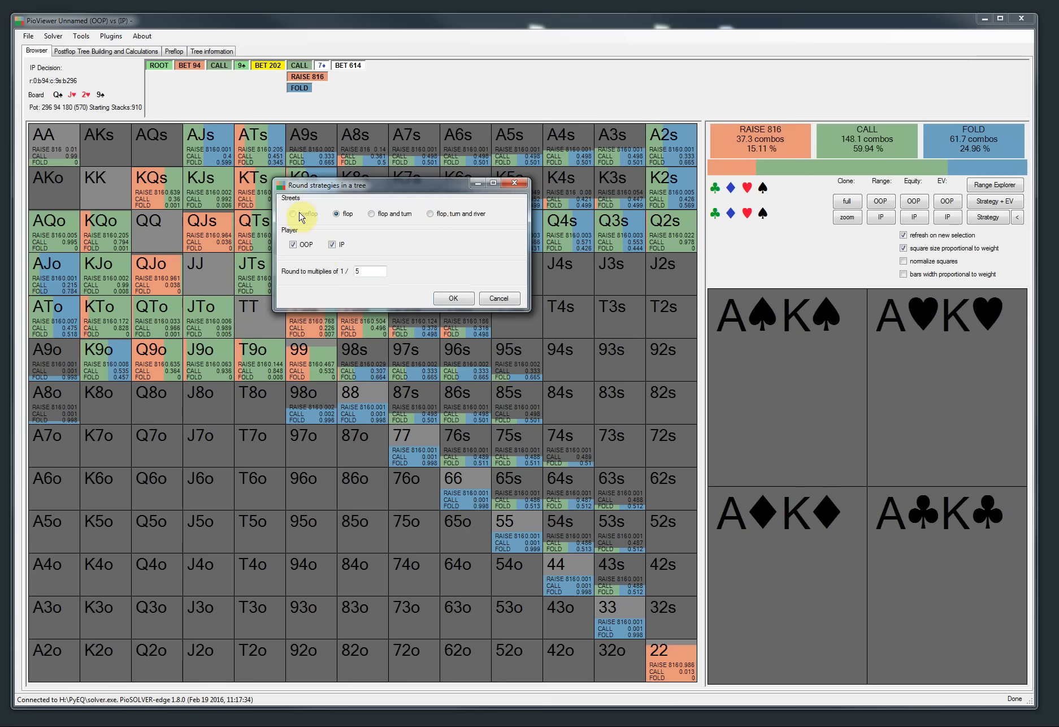
pyautogui.click(499, 299)
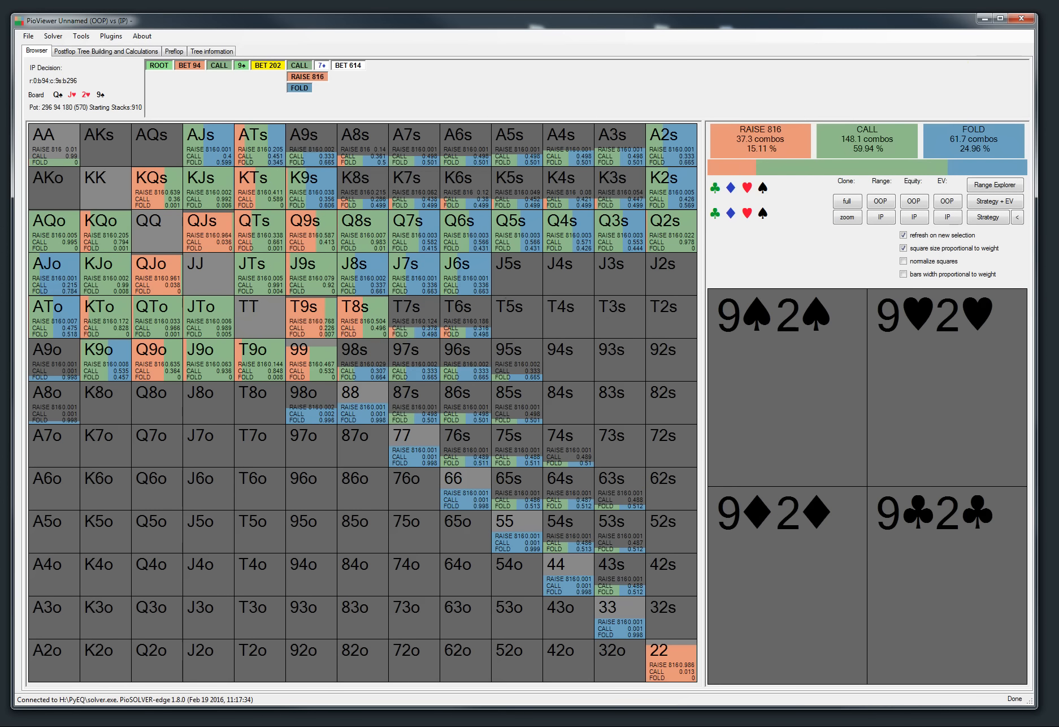
# Step: Review the release notes' bug-fix list and minimize the browser
pyautogui.hotkey('alt', 'Tab')
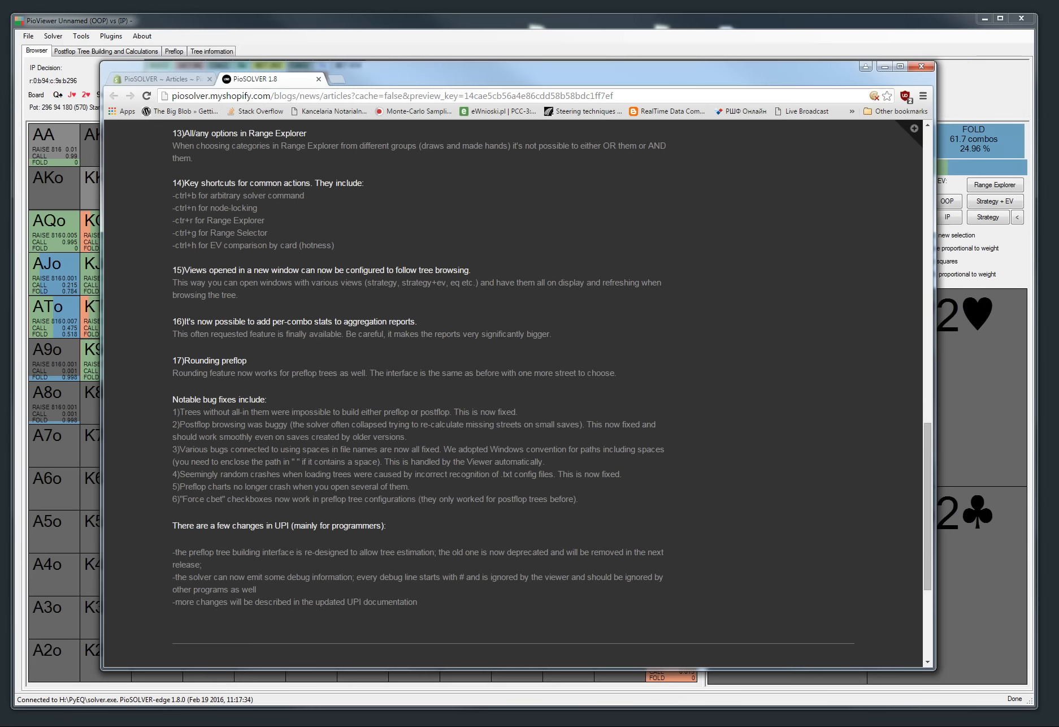
pyautogui.scroll(-1, 278, 436)
pyautogui.scroll(1, 277, 434)
pyautogui.scroll(-1, 277, 424)
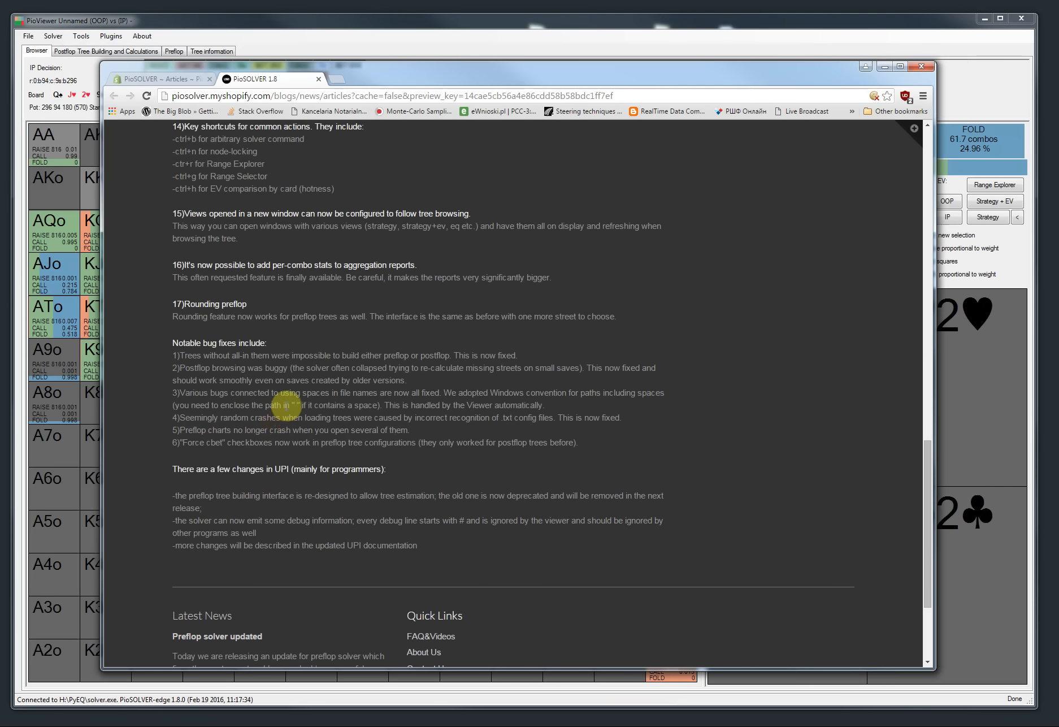
pyautogui.scroll(-1, 302, 376)
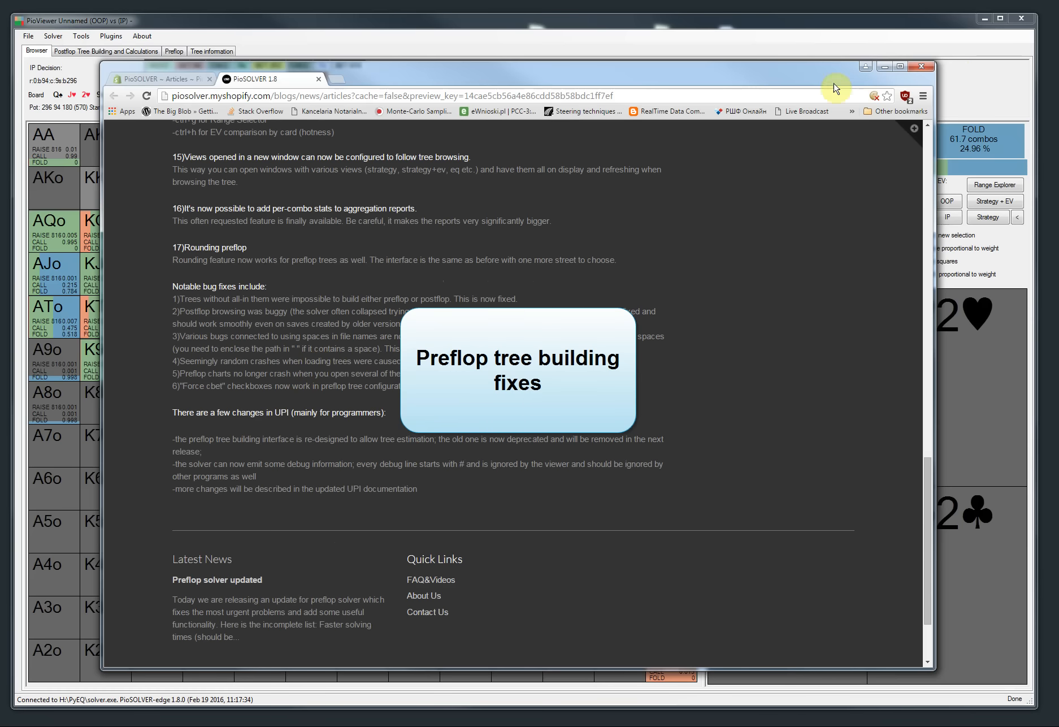
pyautogui.click(885, 66)
# Step: Connect to the recently used preflop solver, confirming that the current connection is closed
pyautogui.click(52, 36)
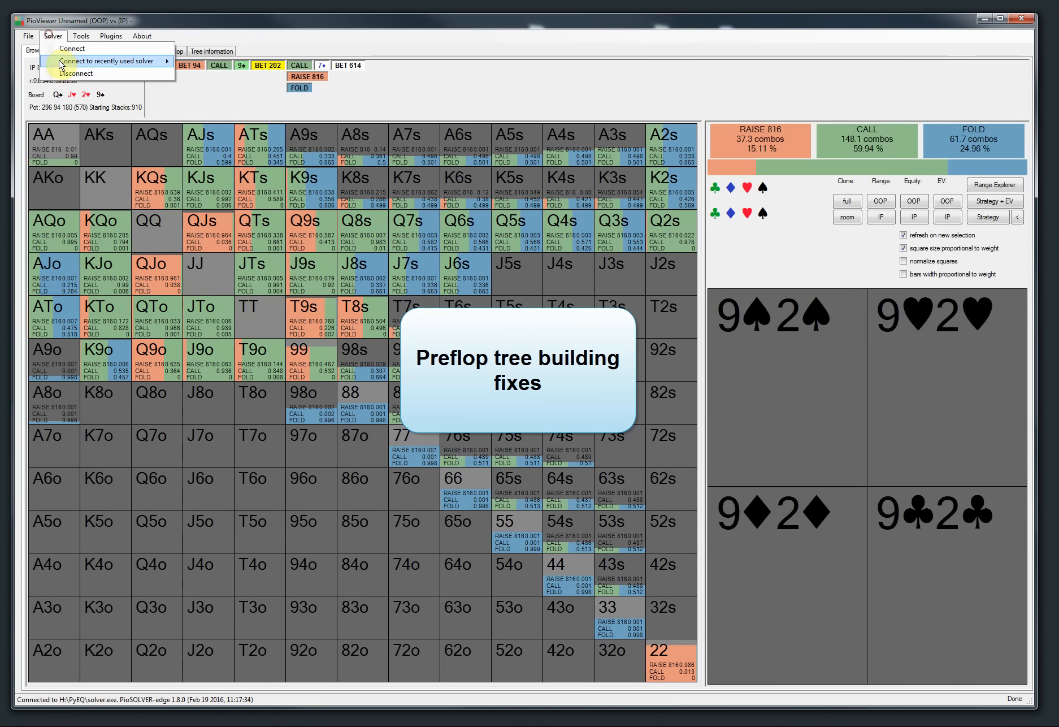
pyautogui.moveTo(113, 61)
pyautogui.click(195, 72)
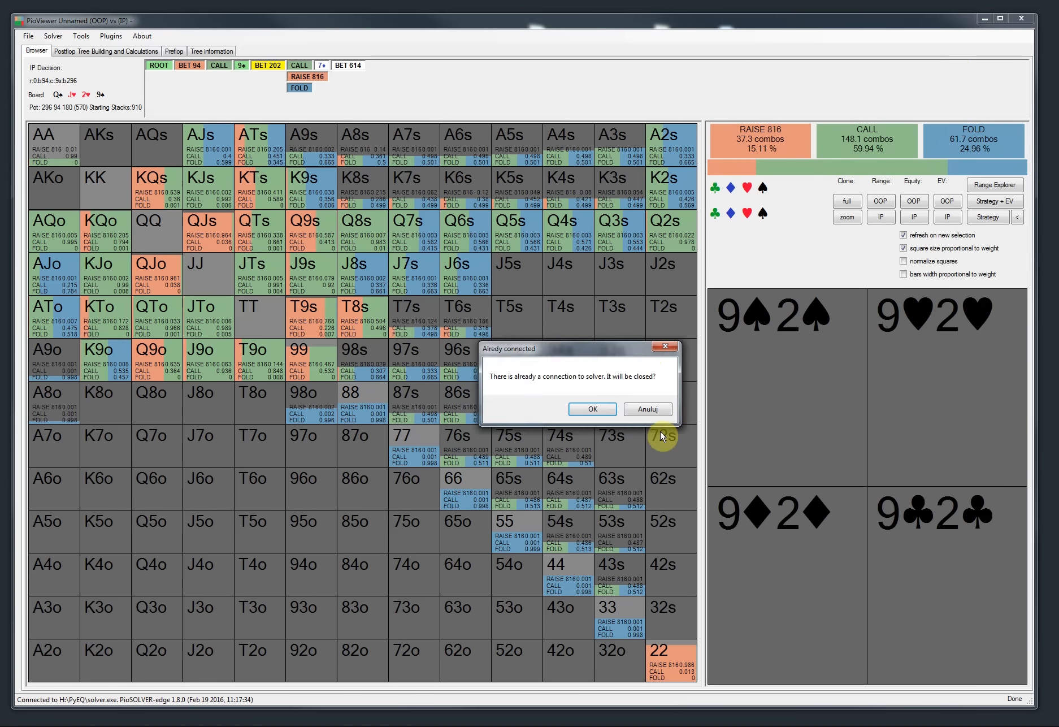
pyautogui.click(593, 409)
# Step: Switch to the Preflop tab and select the ROOT node of the preflop tree
pyautogui.click(174, 51)
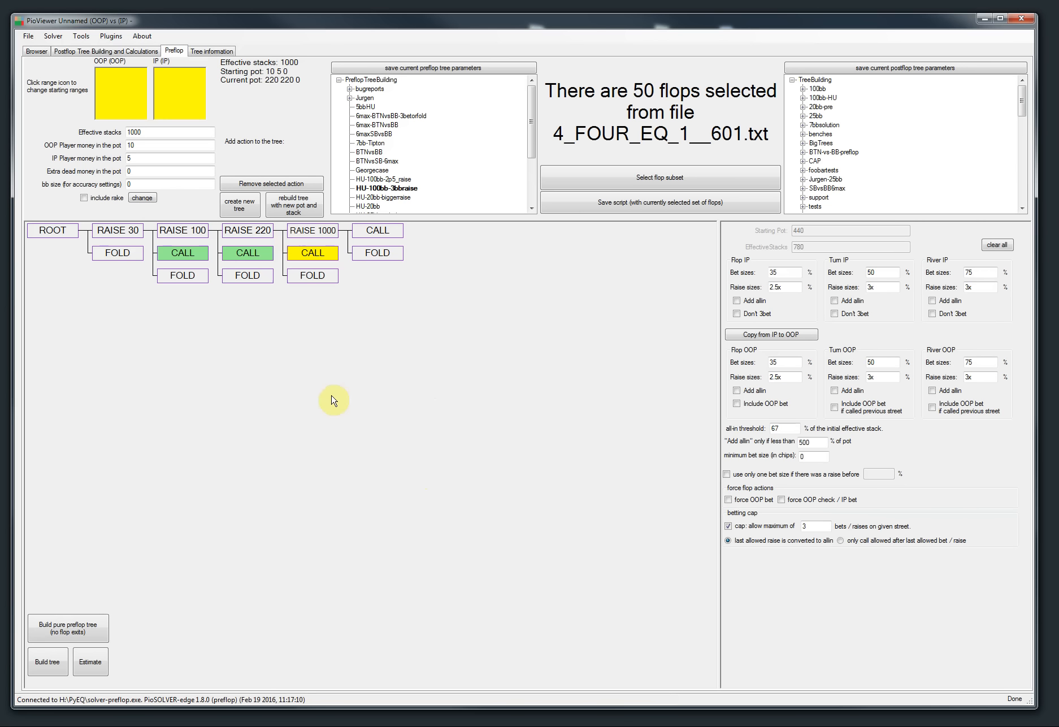
pyautogui.click(250, 210)
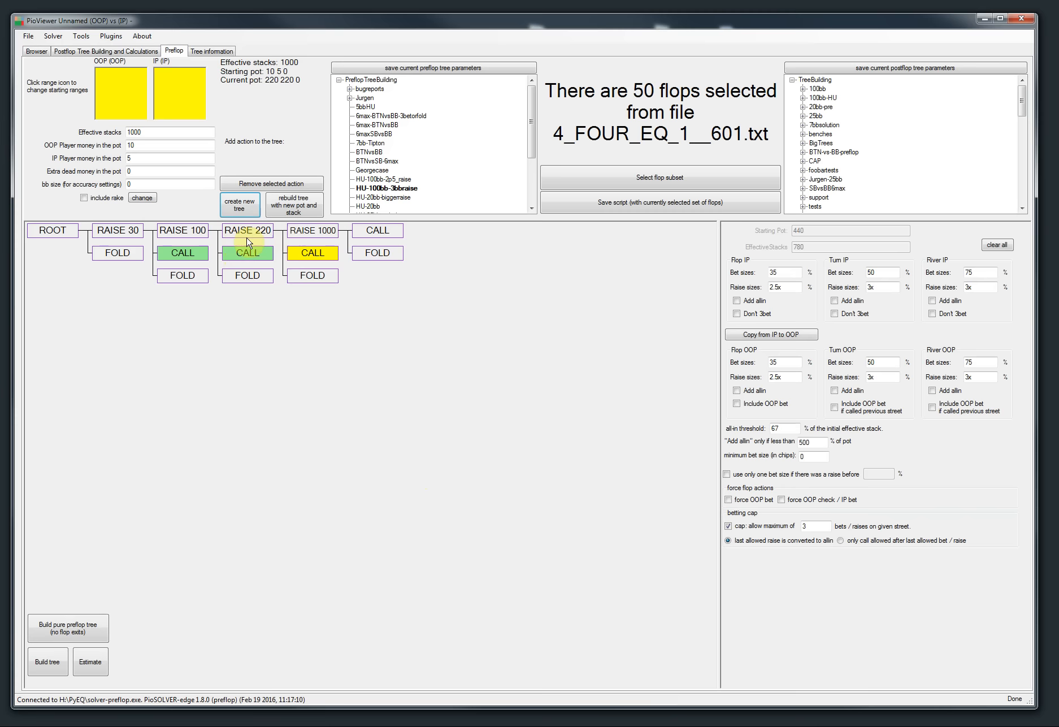
pyautogui.click(57, 237)
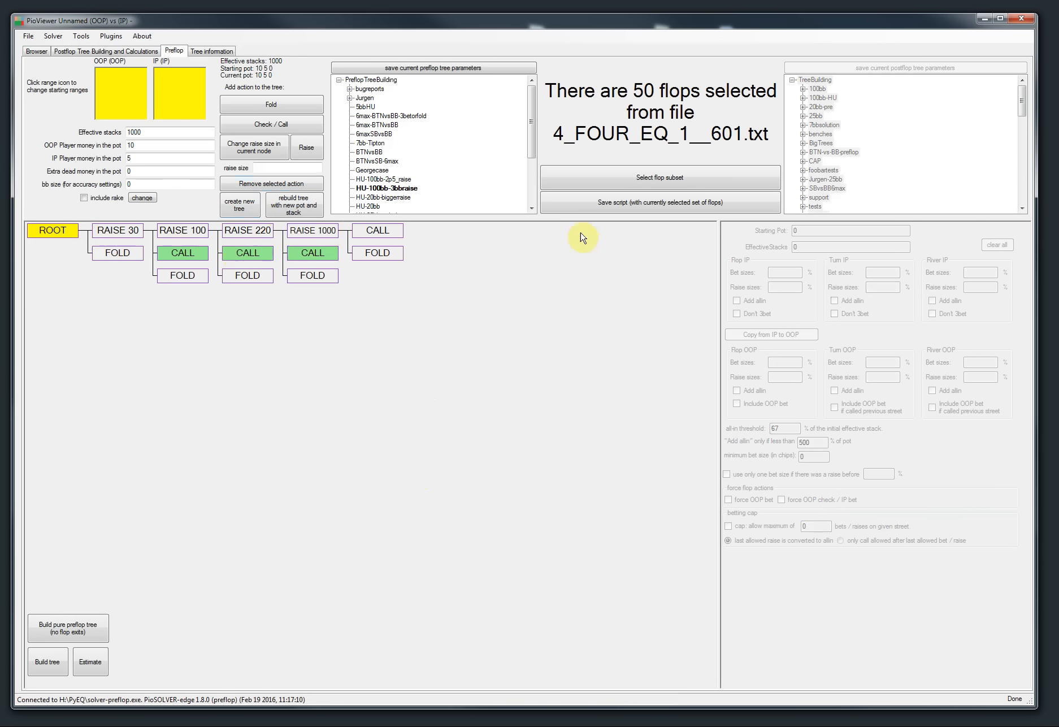
# Step: Close the viewer window showing the existing preflop tree and select the ROOT node on the Preflop tab of the remaining viewer
pyautogui.click(1021, 18)
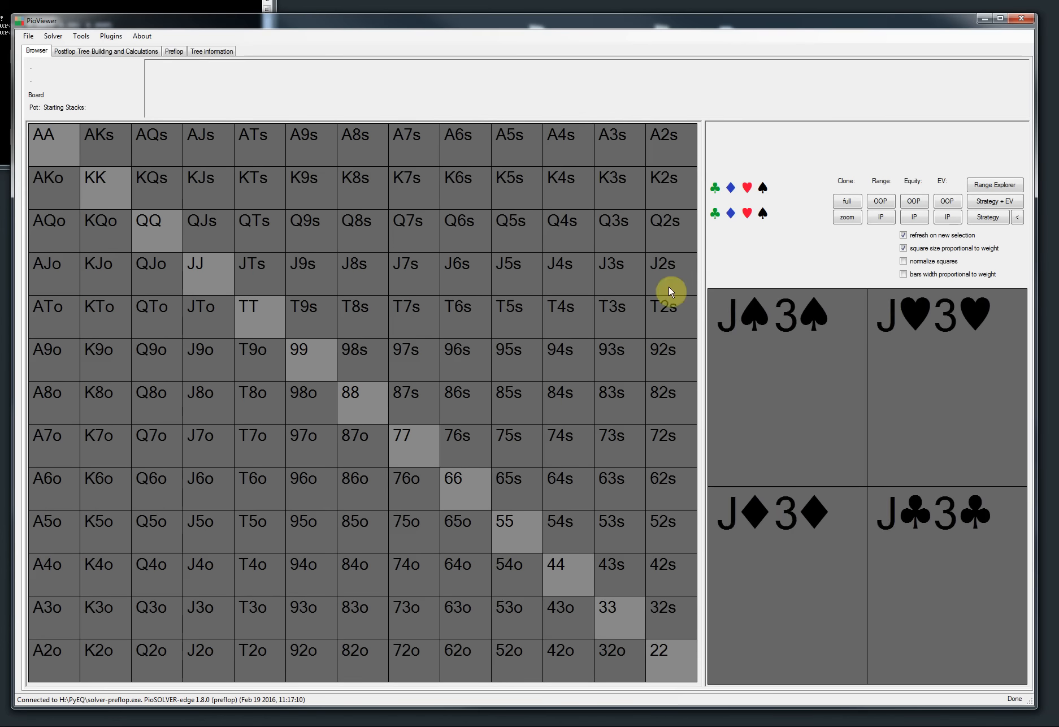
pyautogui.click(176, 51)
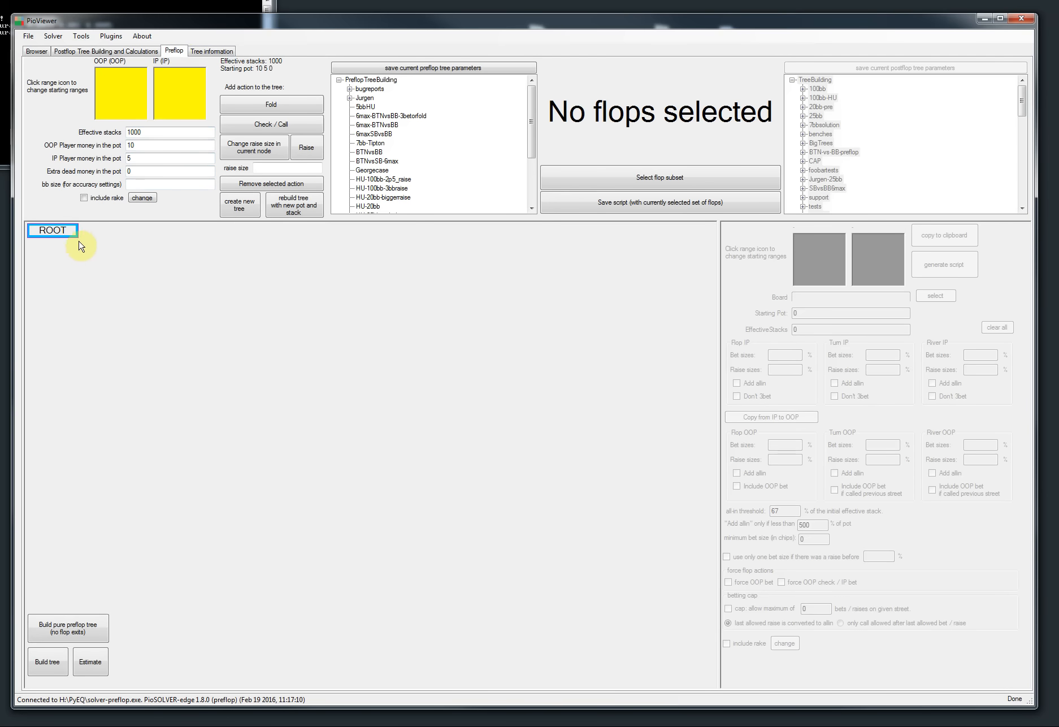
pyautogui.click(57, 231)
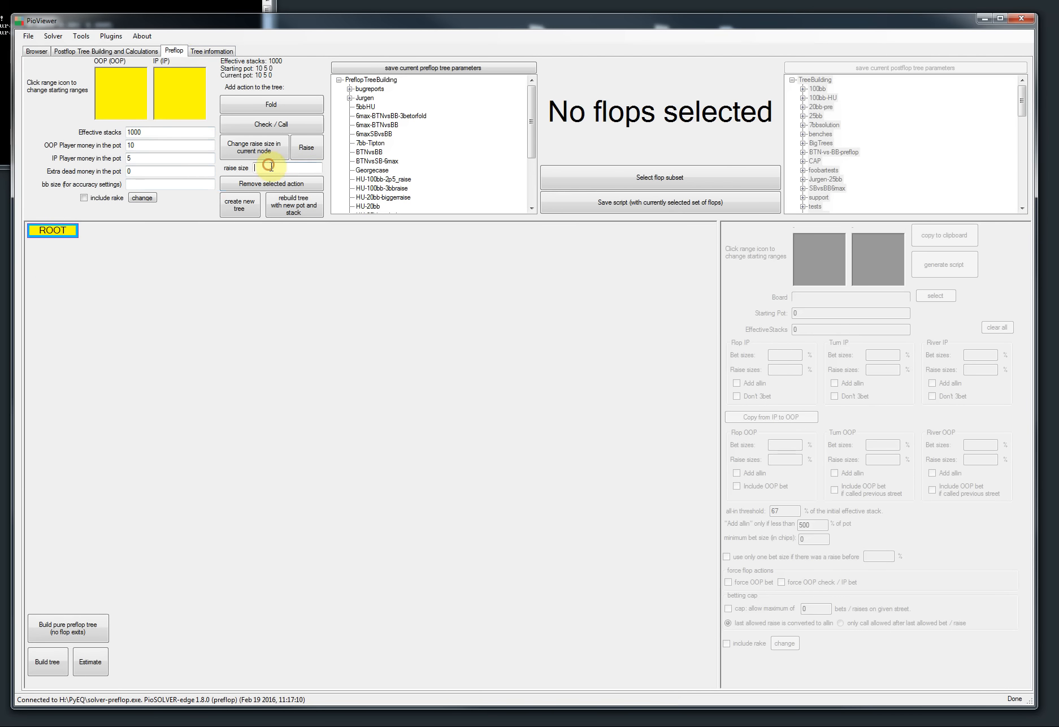
# Step: Build the preflop tree: a raise to 30 or a fold at the root, and a call or a fold facing the raise
pyautogui.click(306, 147)
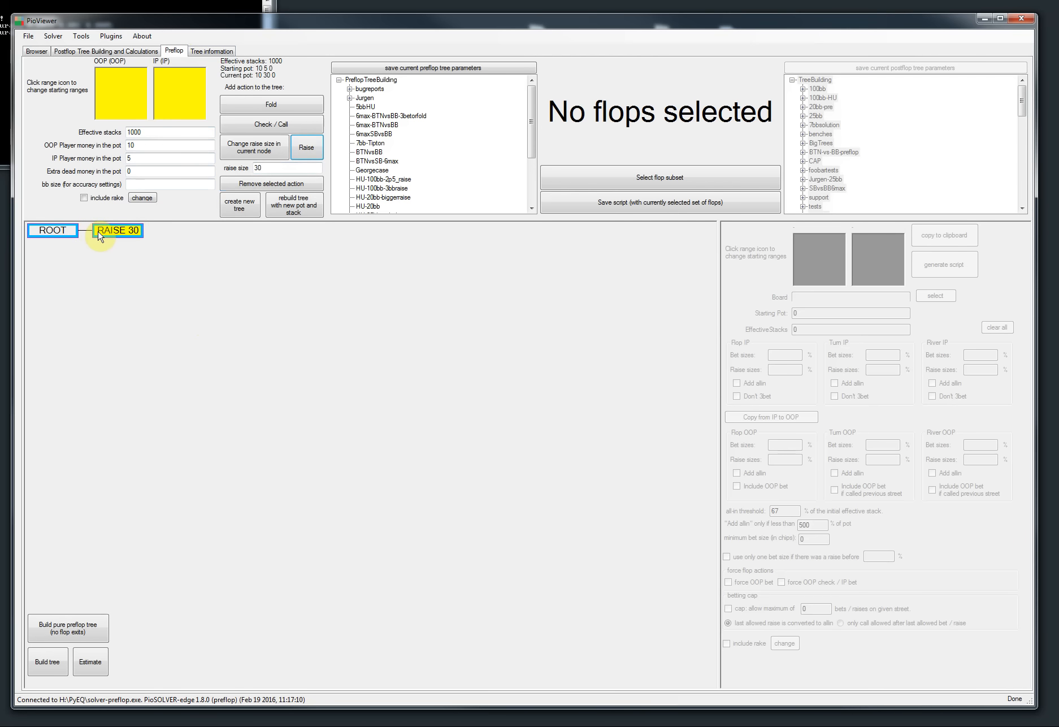
pyautogui.click(56, 231)
pyautogui.click(275, 106)
pyautogui.click(116, 231)
pyautogui.click(264, 123)
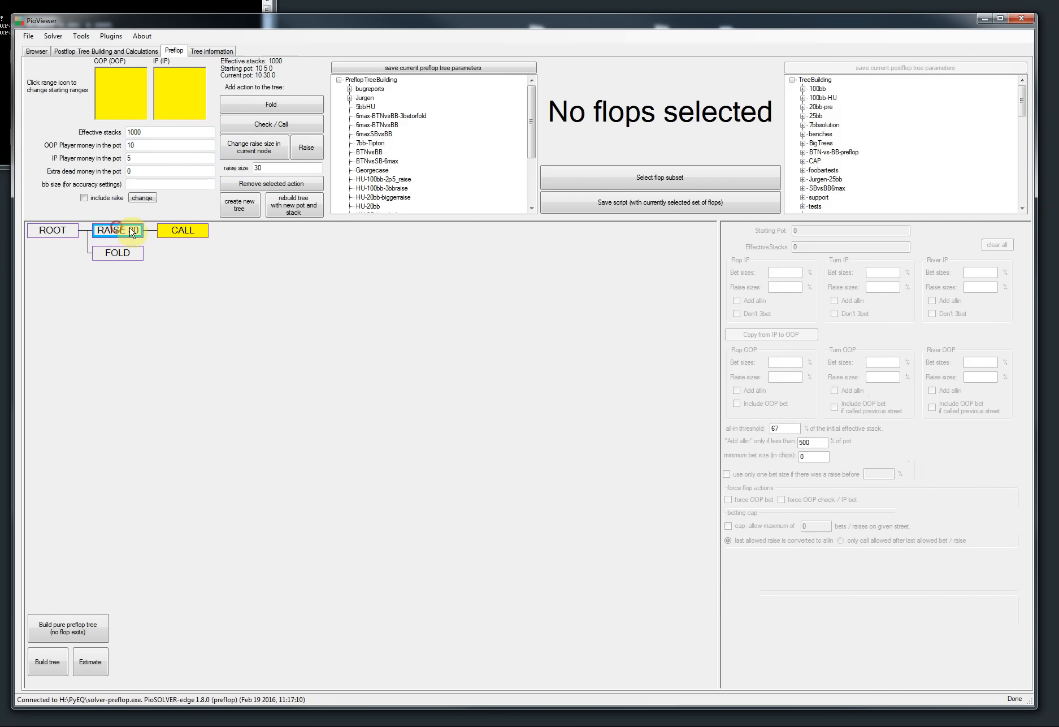
pyautogui.click(274, 103)
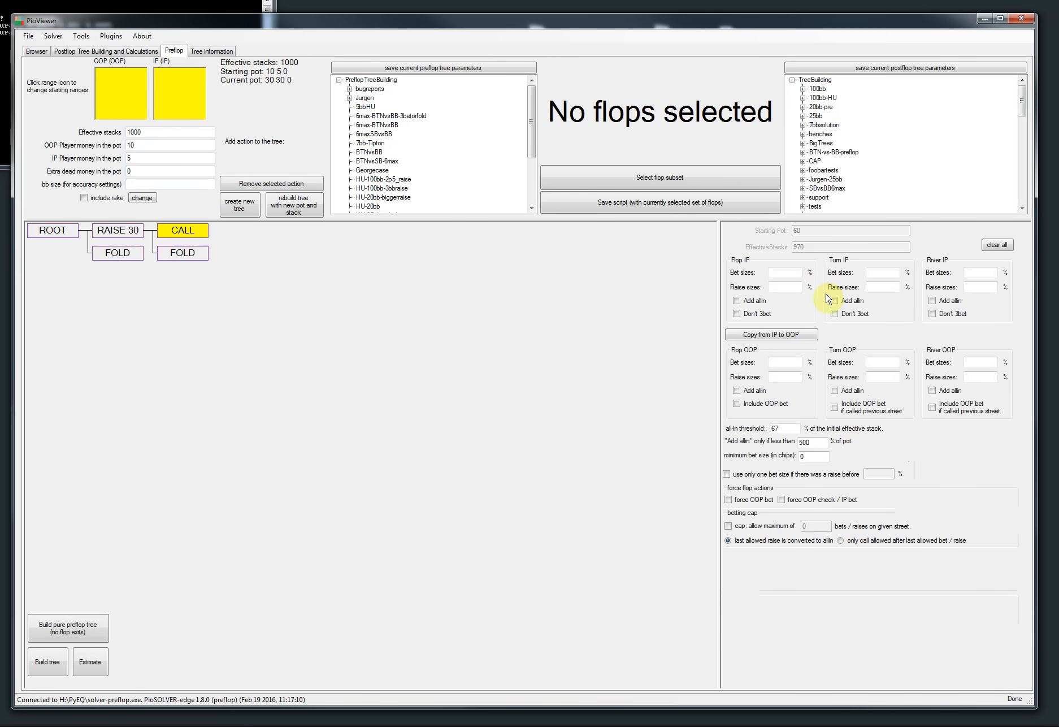
# Step: Set the IP flop, turn and river bet sizes to 55, 65 and 75% with 3x raise sizes on every street
pyautogui.click(779, 273)
pyautogui.write('55')
pyautogui.click(882, 272)
pyautogui.write('65')
pyautogui.click(980, 272)
pyautogui.write('75')
pyautogui.click(785, 287)
pyautogui.write('3x')
pyautogui.click(874, 286)
pyautogui.write('3x')
pyautogui.click(981, 287)
pyautogui.write('3x')
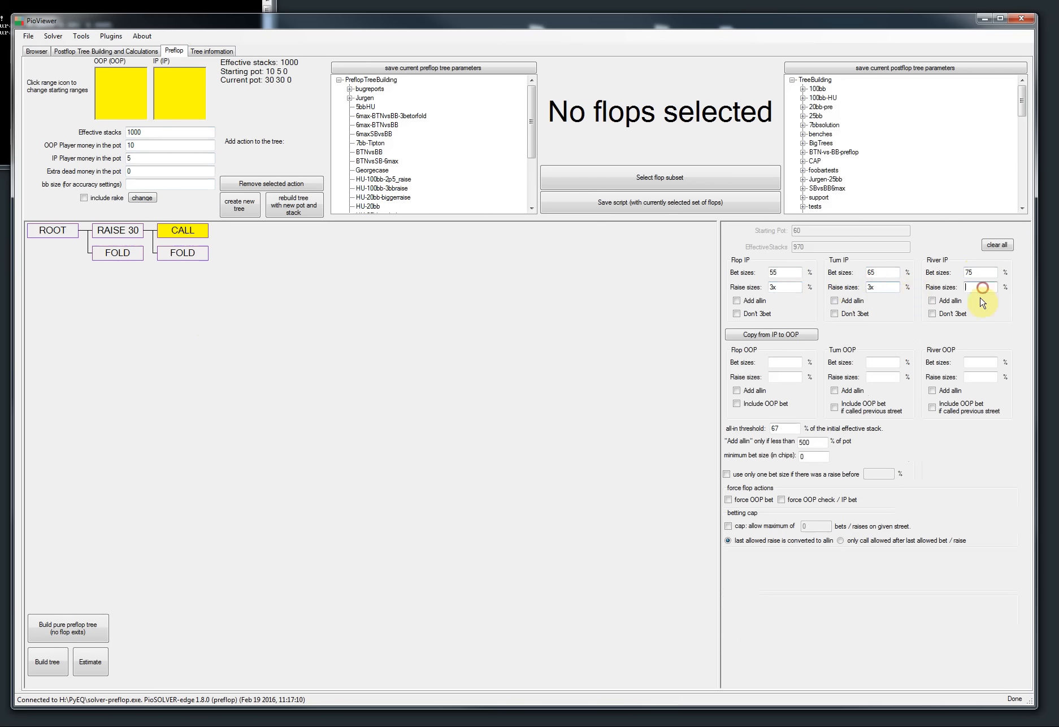
# Step: Copy the IP bet and raise sizes to OOP and enable the flop Include OOP bet option
pyautogui.click(737, 334)
pyautogui.click(736, 403)
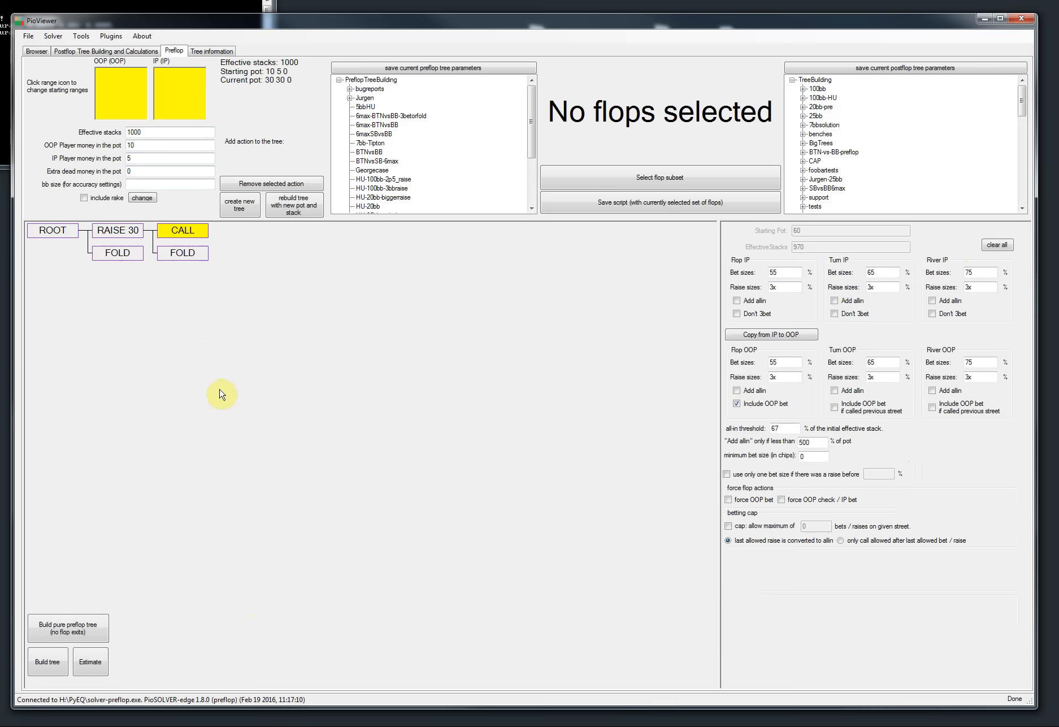
pyautogui.click(128, 231)
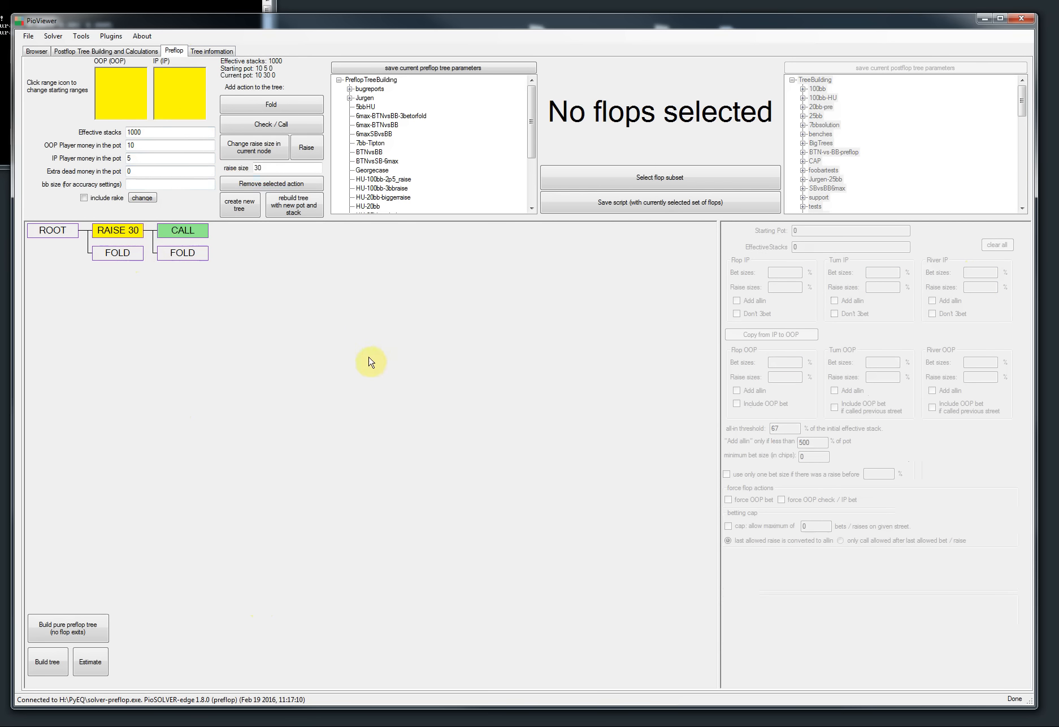
pyautogui.click(55, 232)
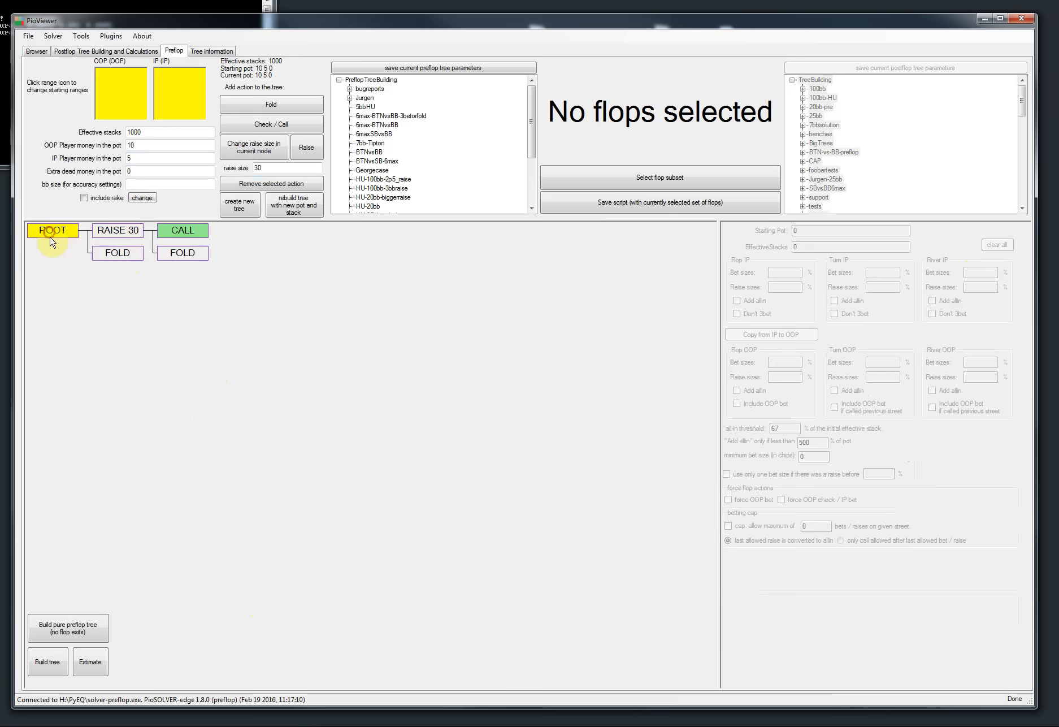
pyautogui.click(122, 237)
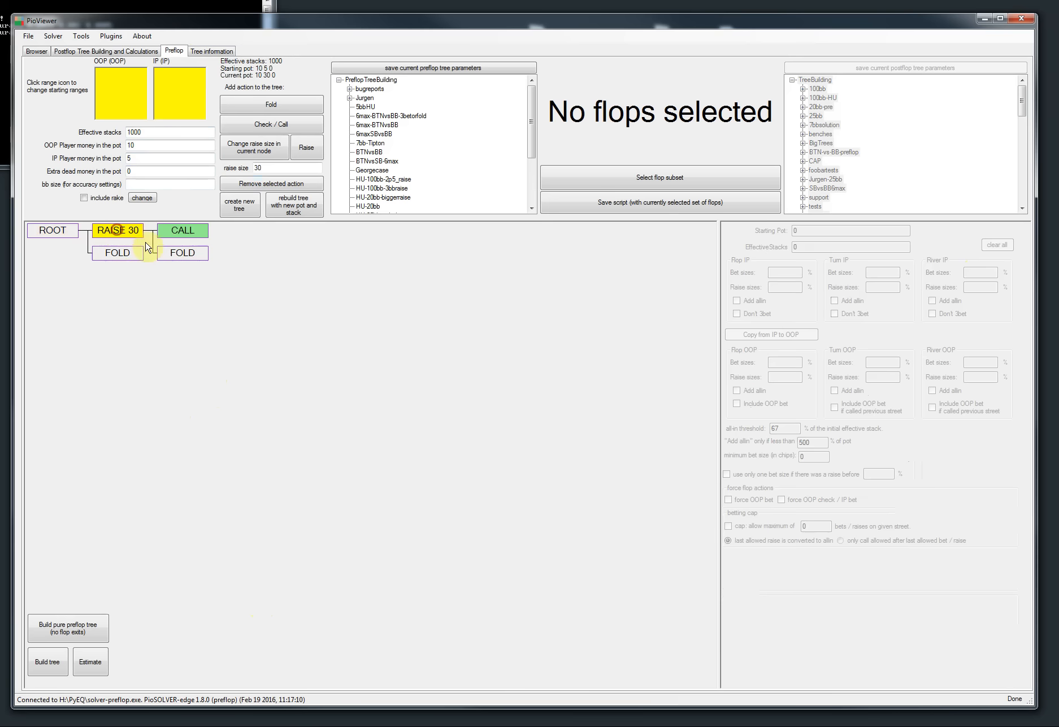
# Step: Load the 72_THREE_EQ_2__872.txt flop subset from the subsets folder 30 and estimate the tree size
pyautogui.click(645, 179)
pyautogui.click(460, 131)
pyautogui.click(278, 337)
pyautogui.scroll(2, 283, 338)
pyautogui.doubleClick(280, 288)
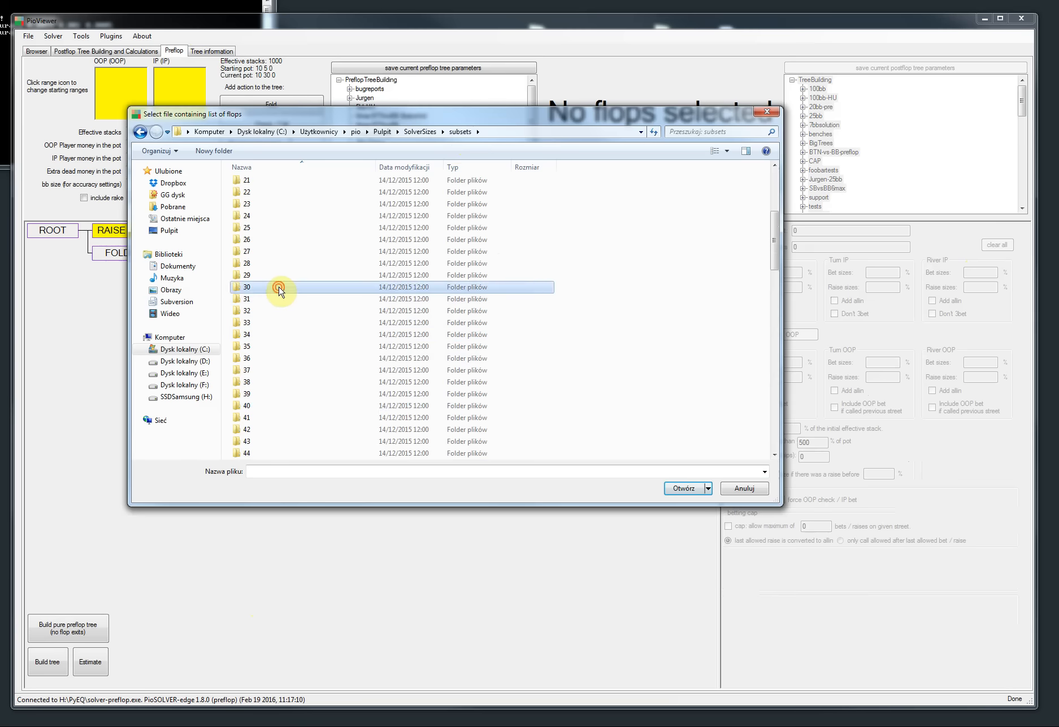
pyautogui.doubleClick(294, 184)
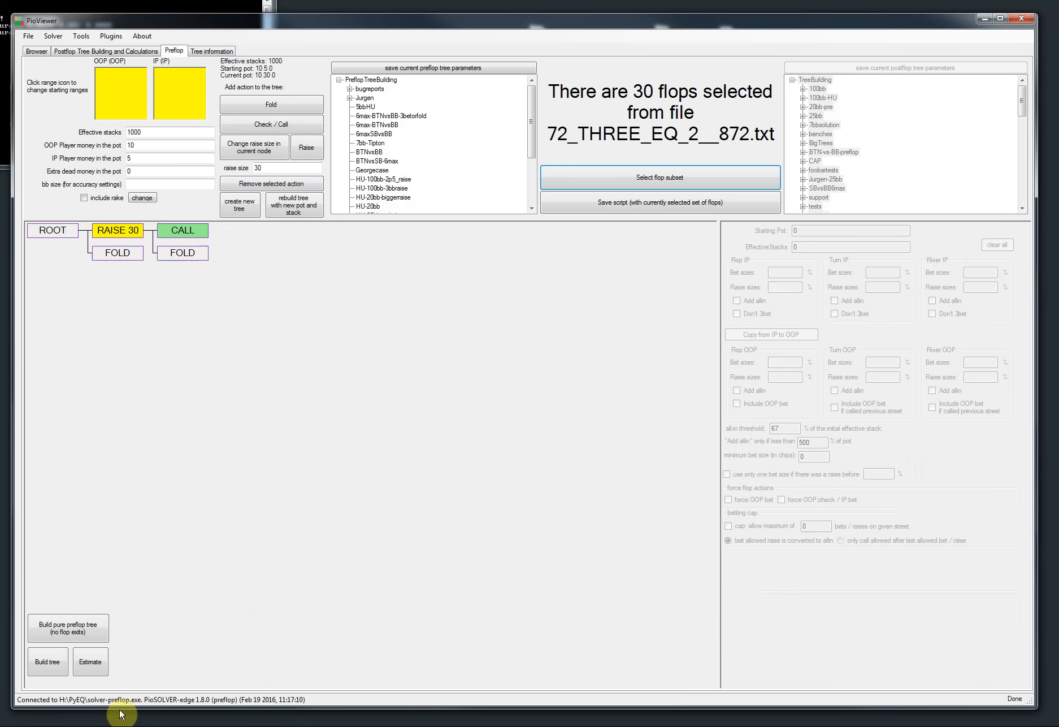
pyautogui.click(92, 659)
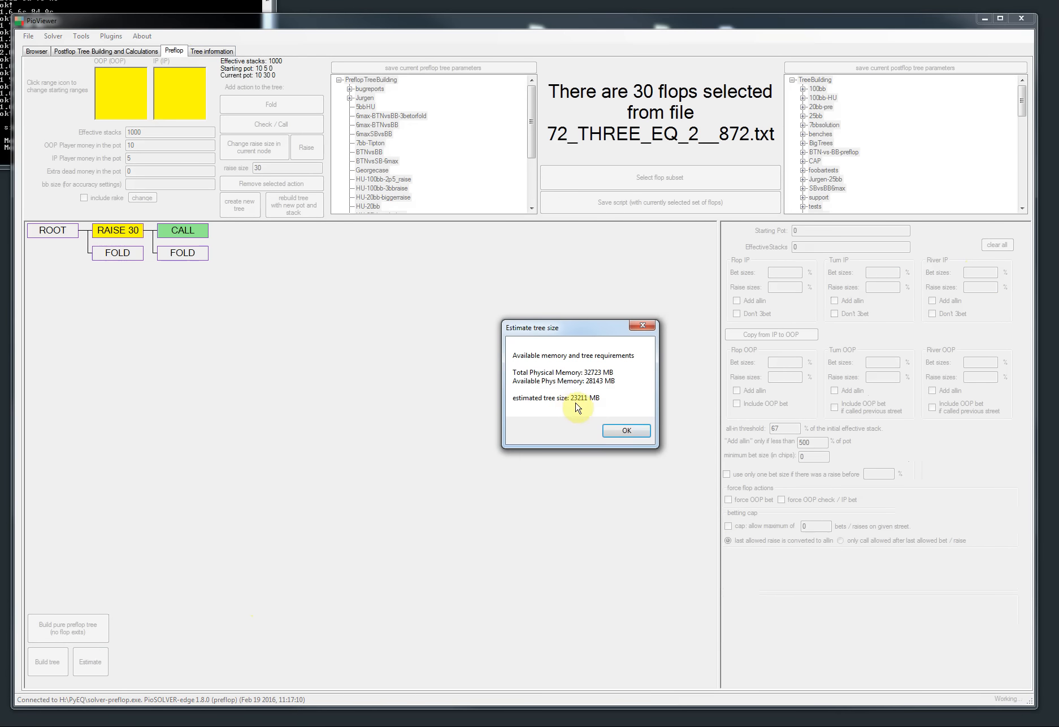
pyautogui.click(641, 435)
# Step: On the call node, turn off the flop Include OOP bet option and cap betting at 3 bets / raises per street
pyautogui.click(181, 231)
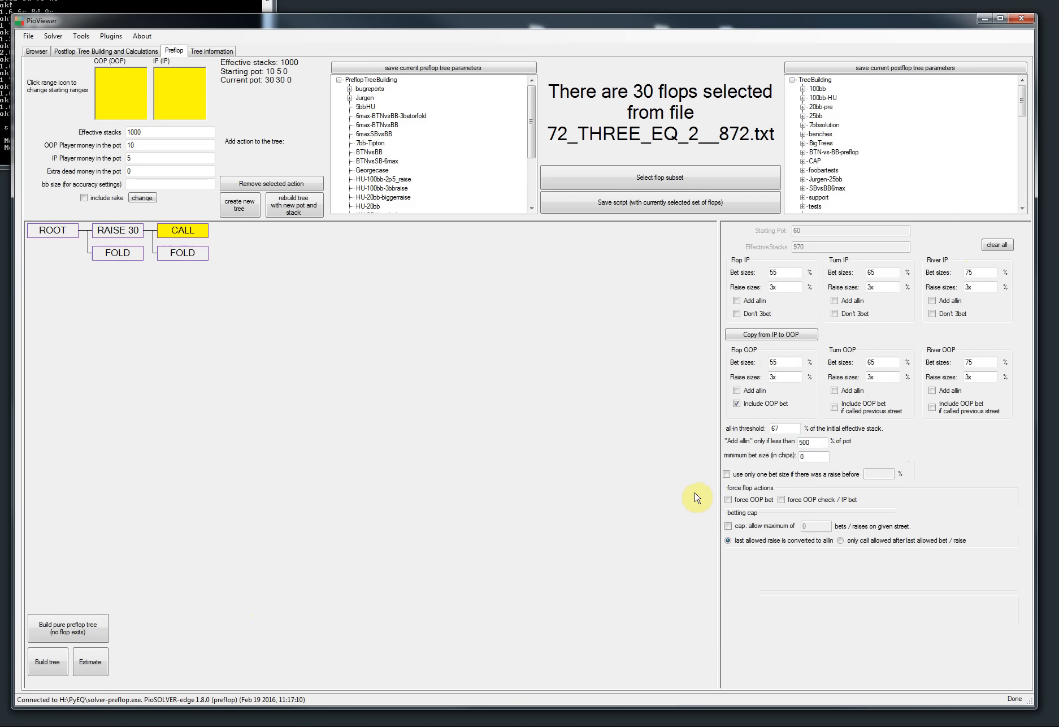
pyautogui.click(756, 394)
pyautogui.click(747, 391)
pyautogui.click(755, 406)
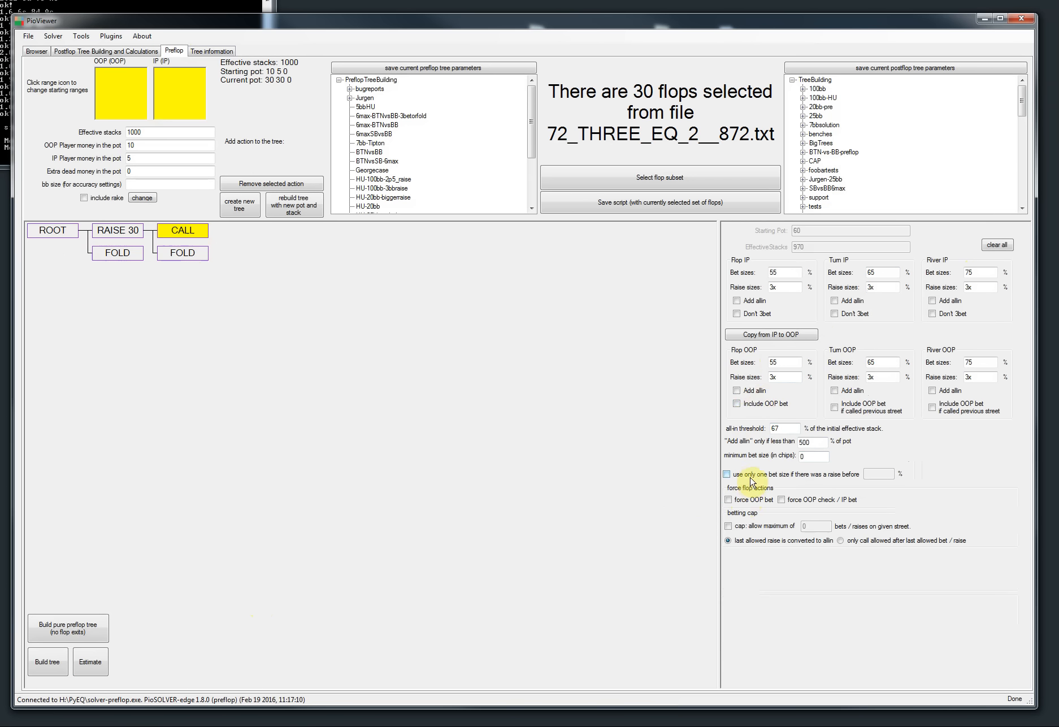
pyautogui.click(747, 527)
pyautogui.moveTo(807, 525); pyautogui.dragTo(726, 555)
pyautogui.write('3')
# Step: Estimate the tree size again with the betting cap applied
pyautogui.click(101, 669)
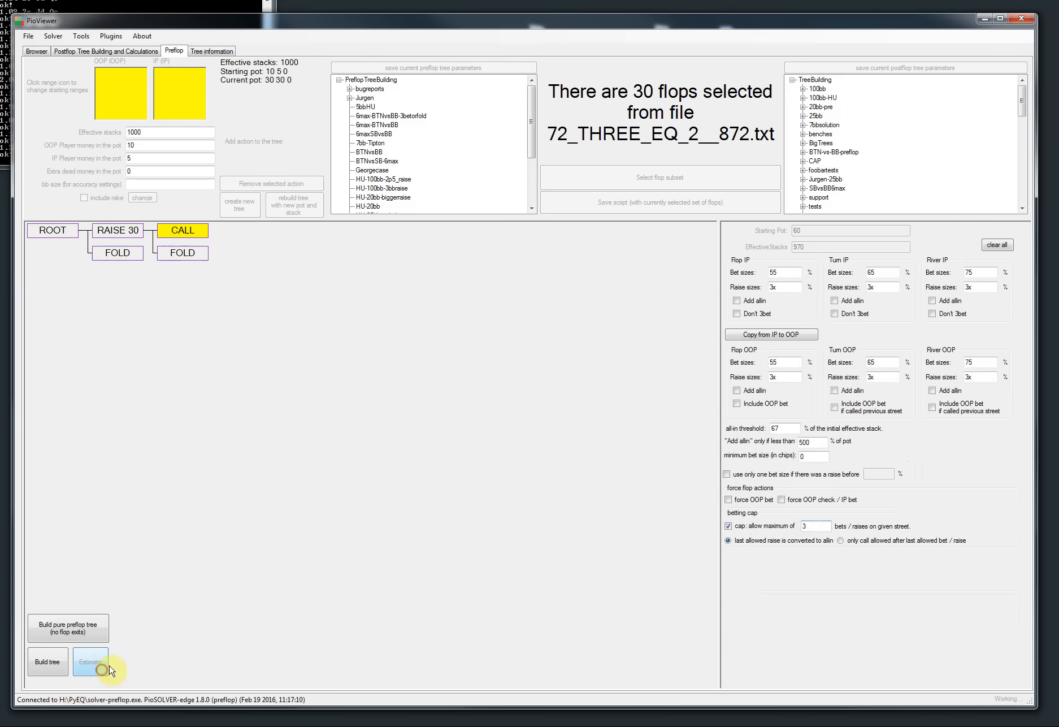
pyautogui.click(621, 433)
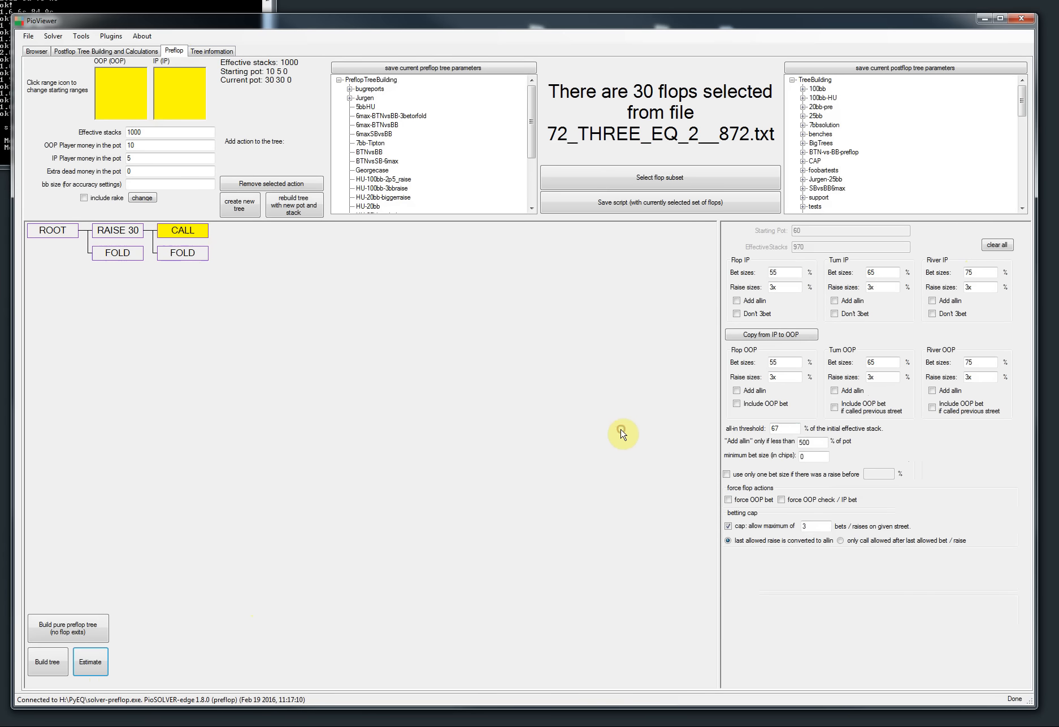